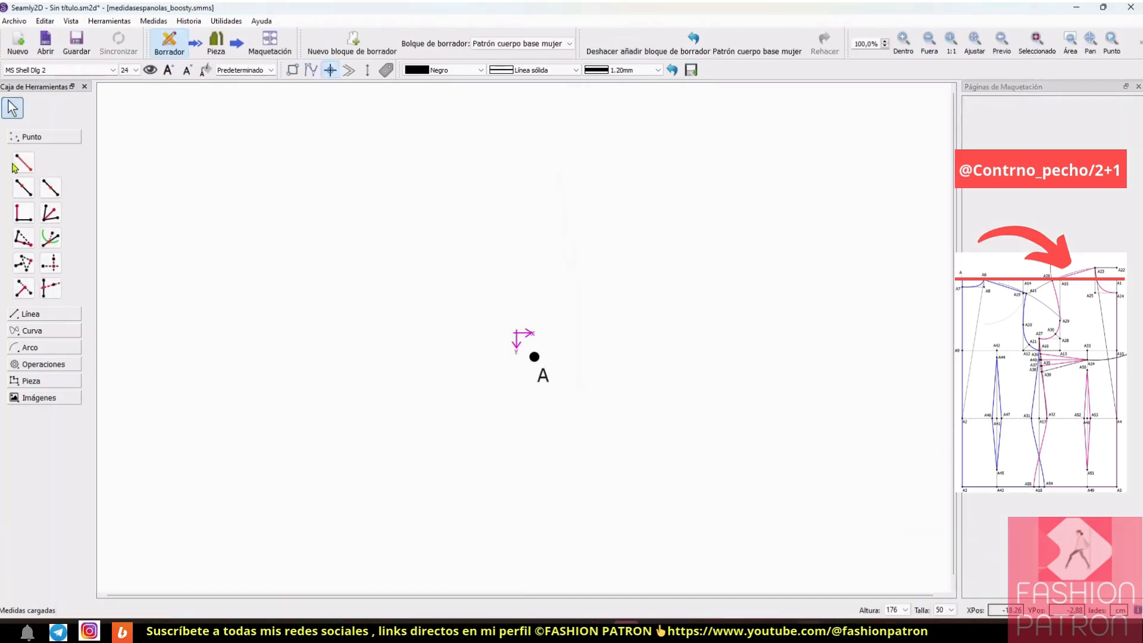
Step: Draw a horizontal line about 14.8 cm long at 0° from point A using the length-and-angle point tool
click(22, 166)
click(534, 358)
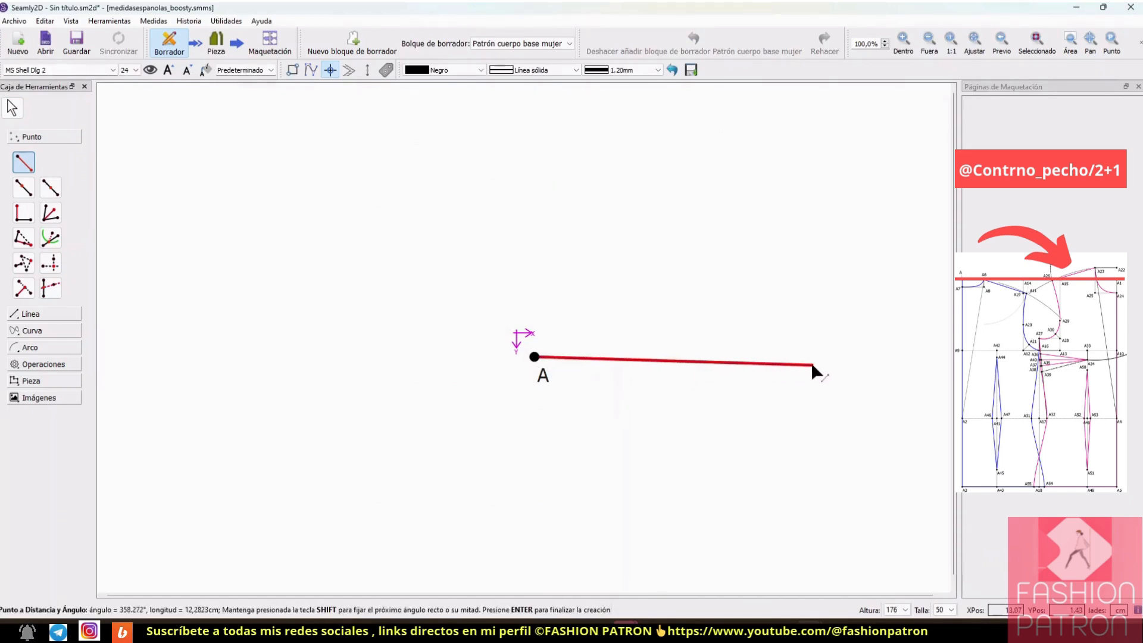
click(870, 359)
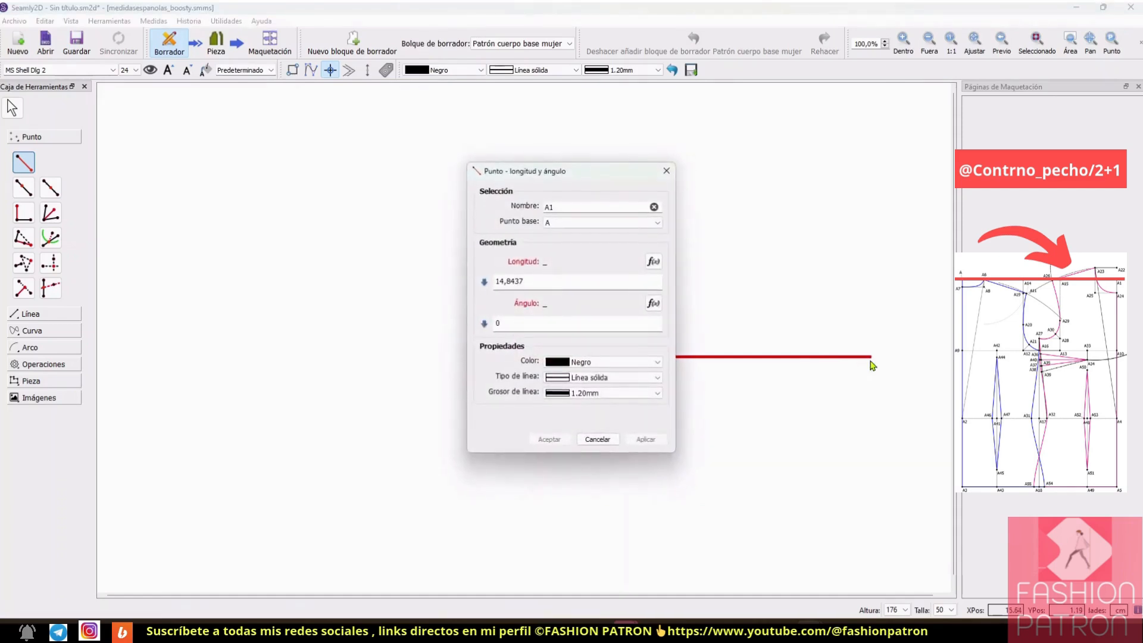
click(655, 262)
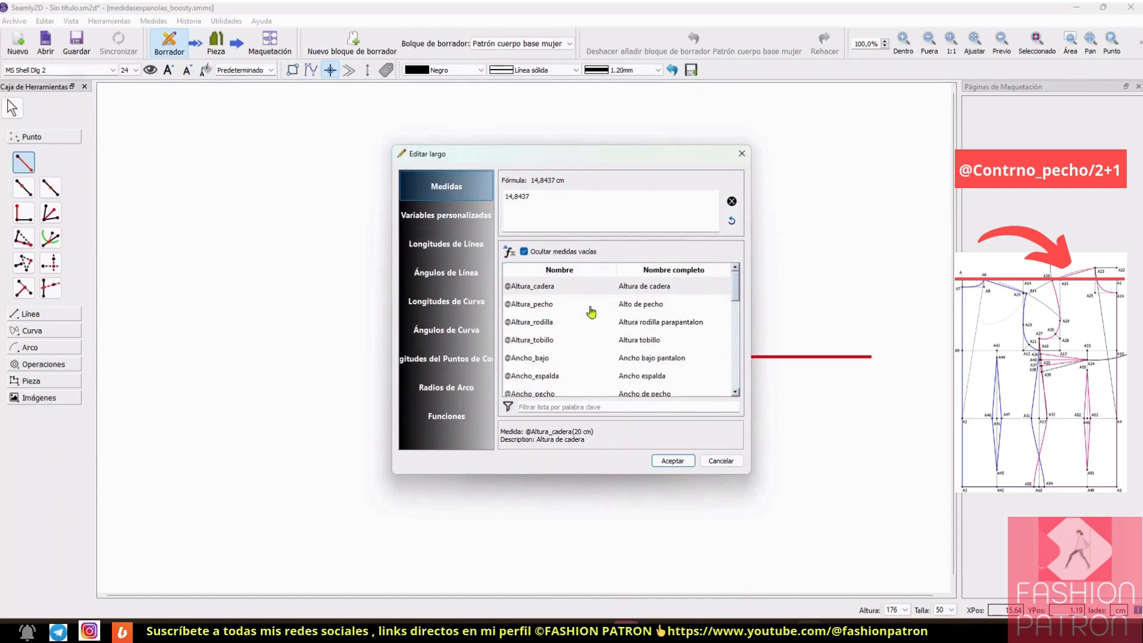
scroll(592, 336, down, 2)
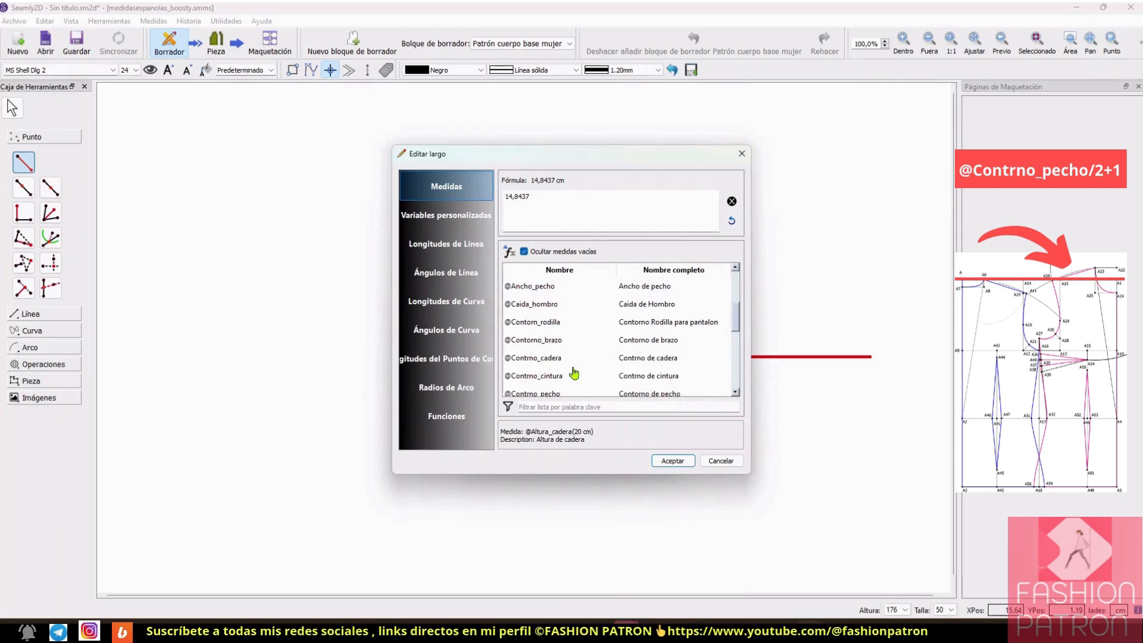
click(546, 395)
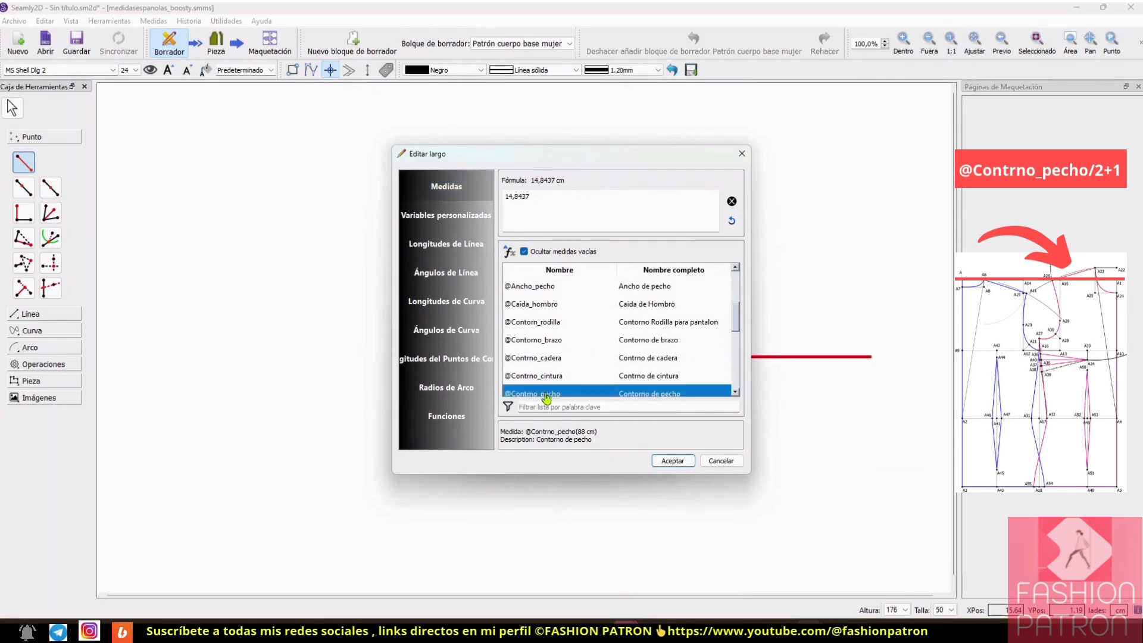
click(732, 201)
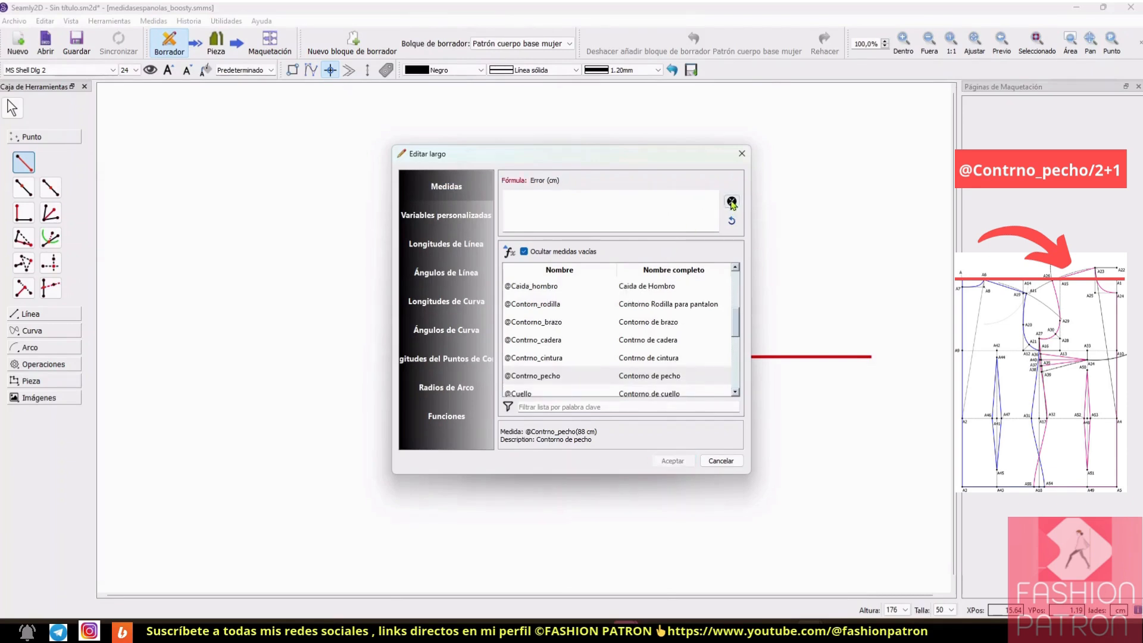
double_click(552, 379)
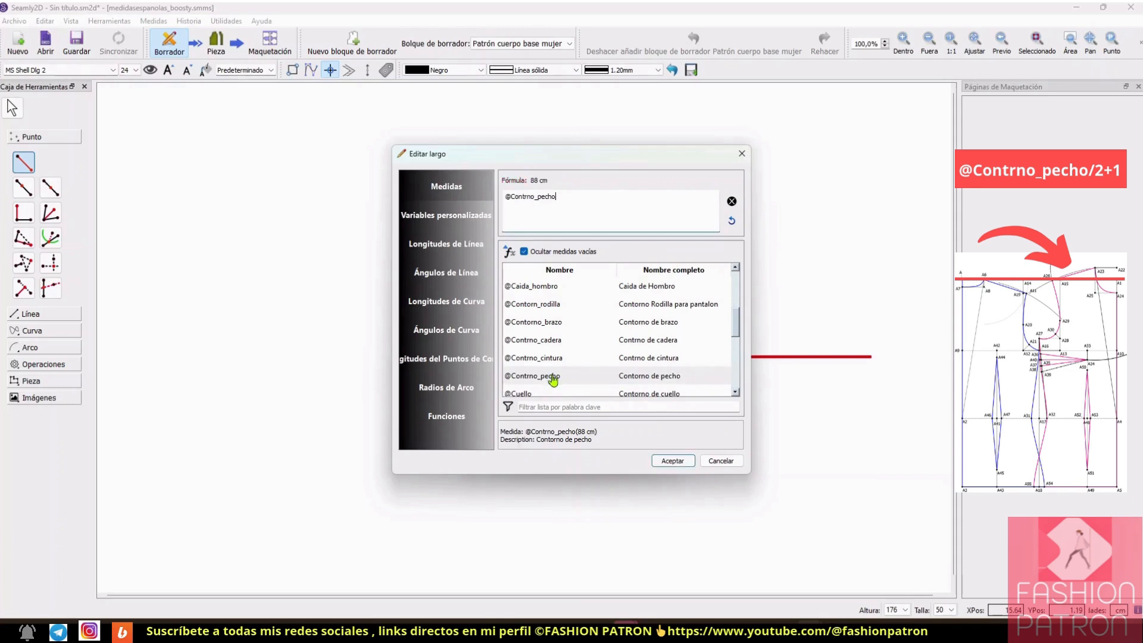
text(/2+1)
click(675, 462)
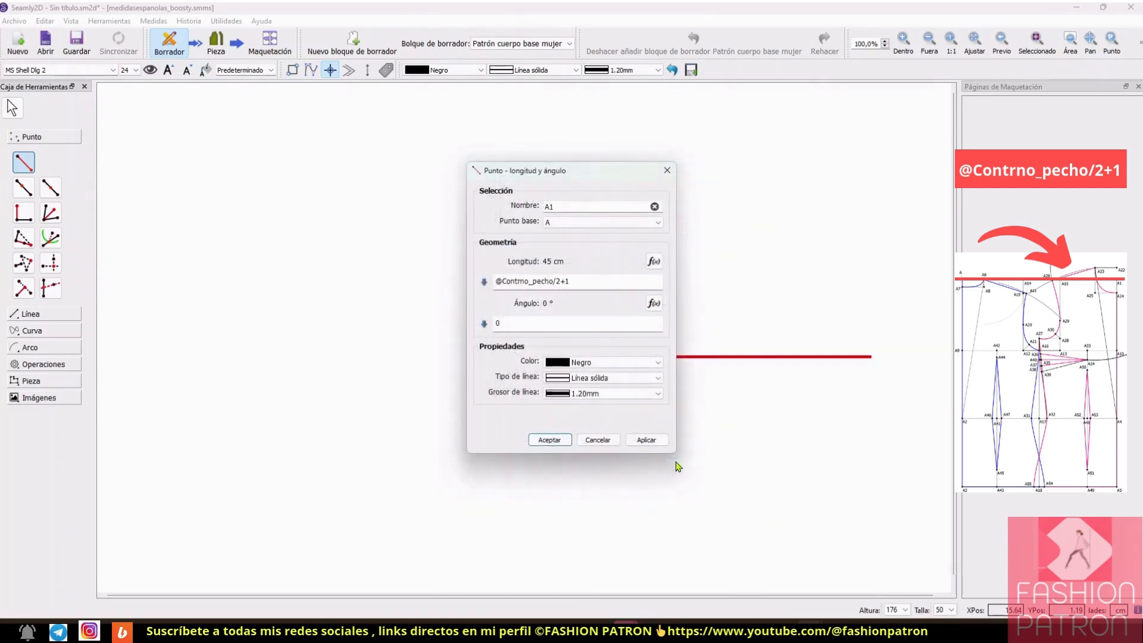
click(551, 444)
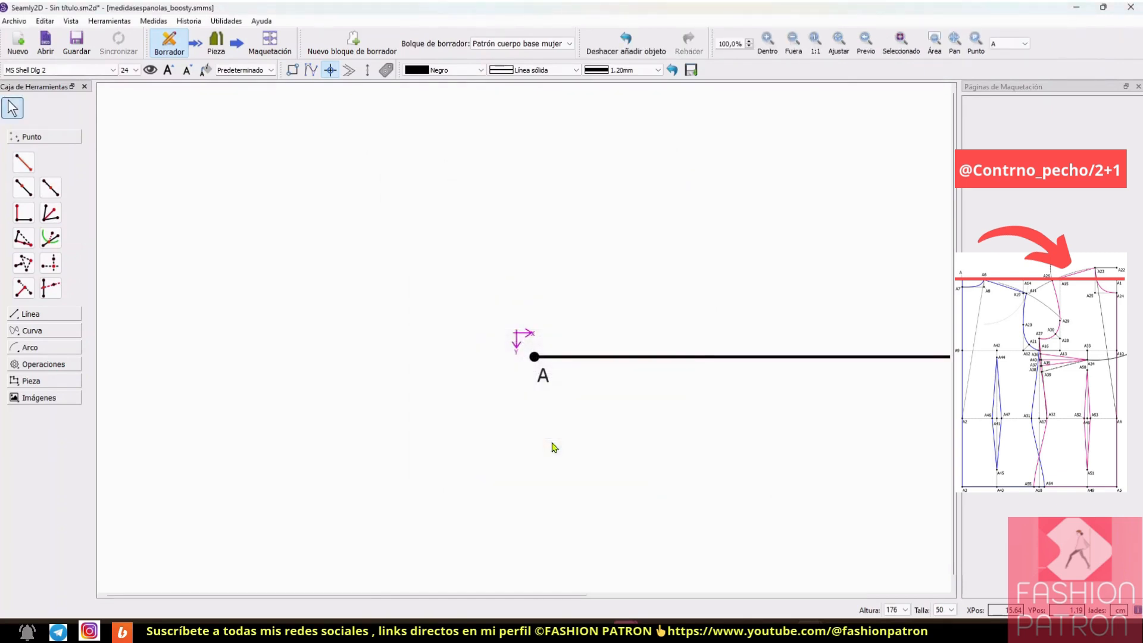
Step: Draw a vertical line about 31.7 cm long at 270° down from point A with the length-and-angle point tool
click(794, 44)
click(794, 48)
click(793, 47)
click(793, 48)
click(793, 48)
click(793, 48)
click(793, 48)
click(794, 47)
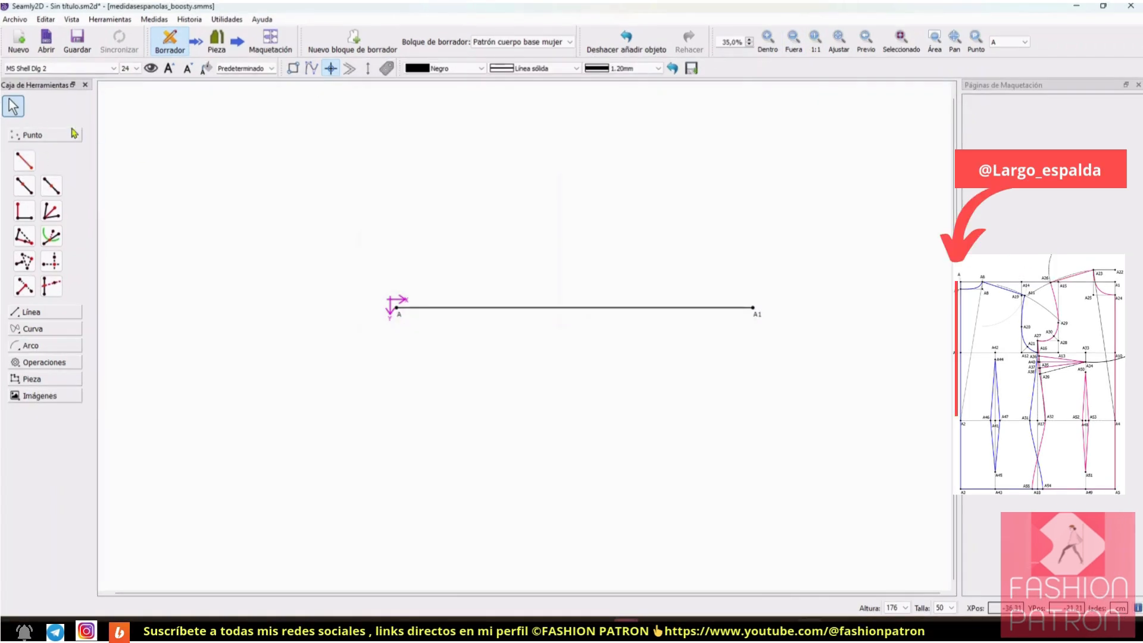
click(25, 160)
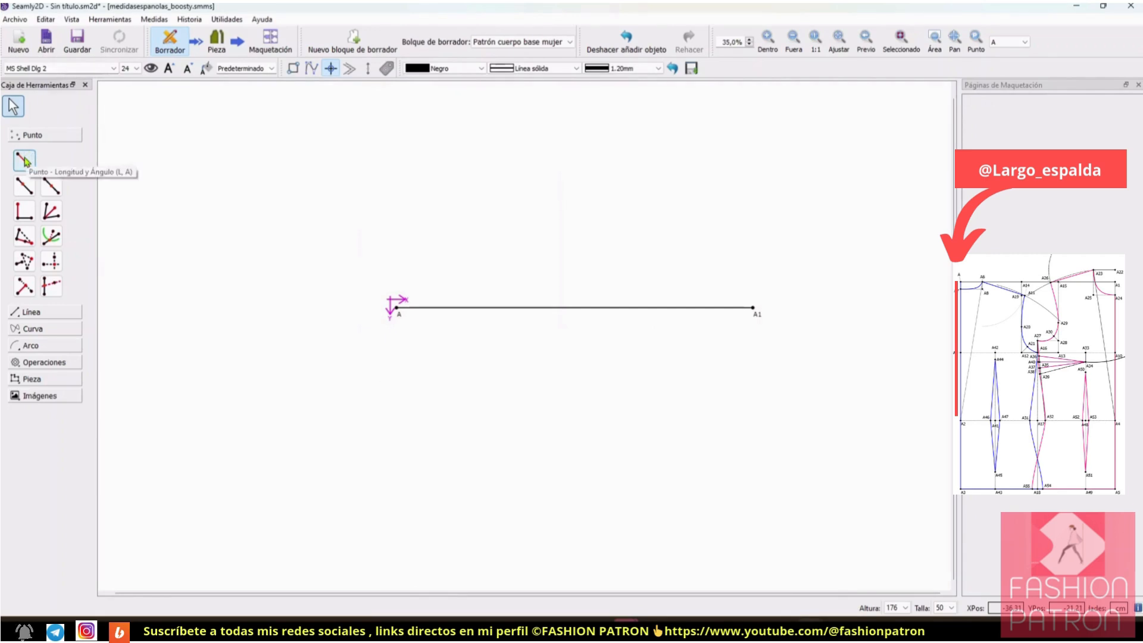
click(25, 161)
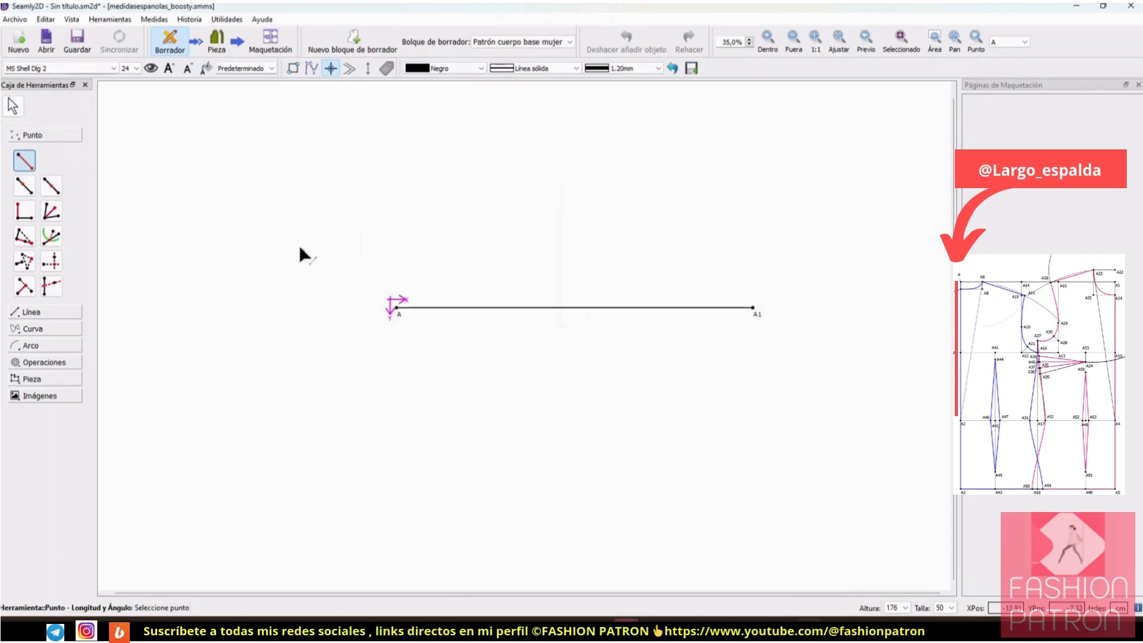
click(395, 308)
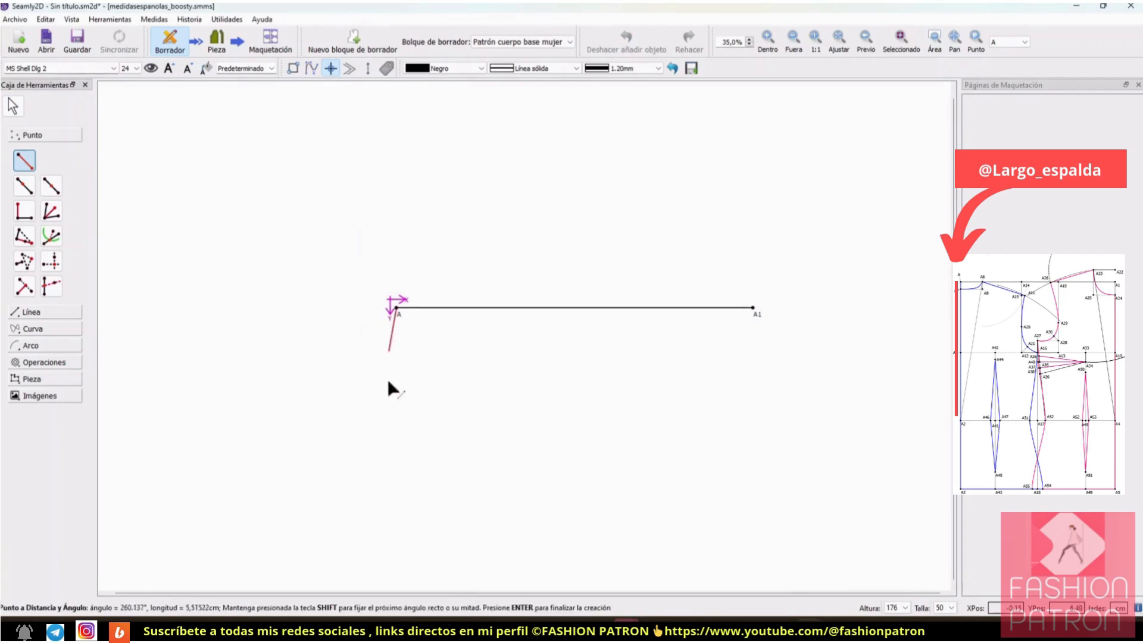
click(401, 556)
drag(633, 171, 884, 145)
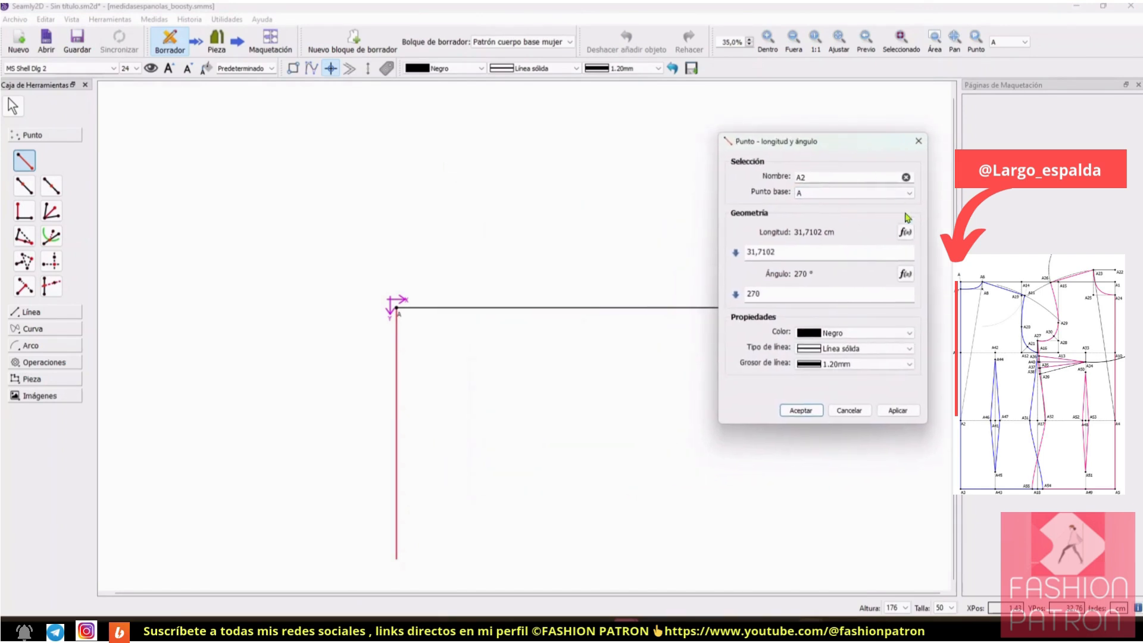
click(904, 231)
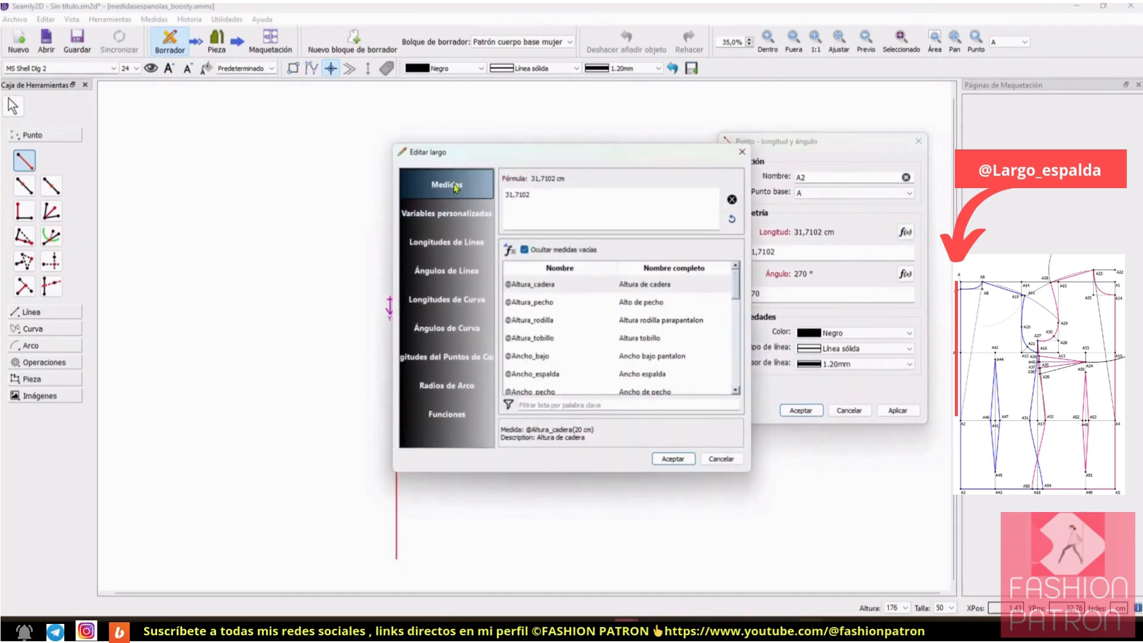
scroll(572, 356, down, 3)
scroll(576, 355, down, 2)
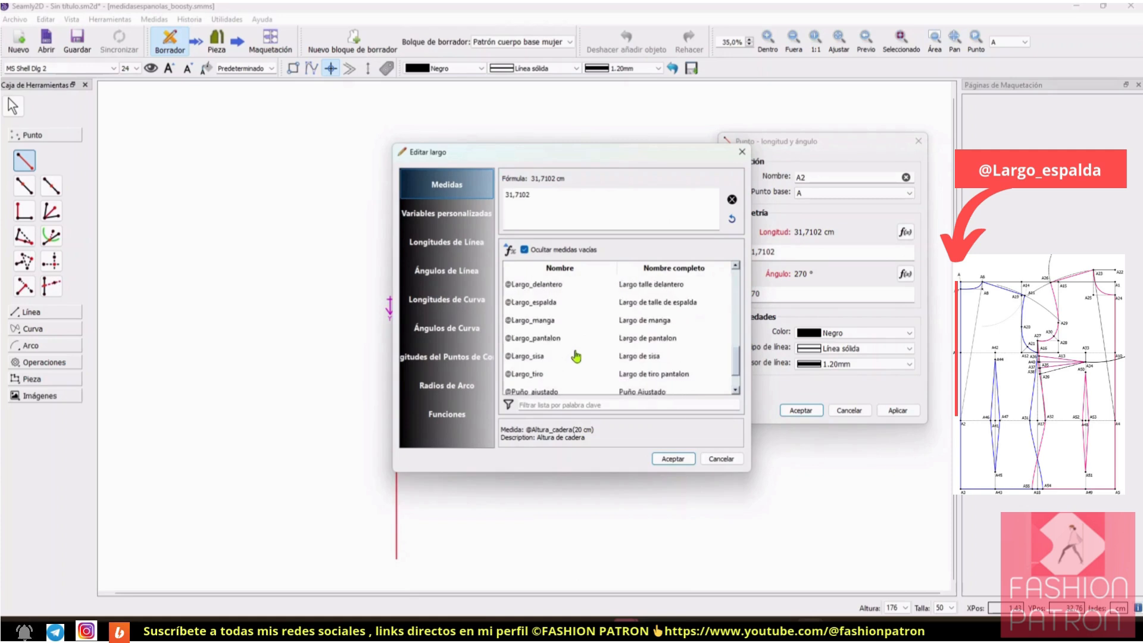
click(545, 304)
double_click(545, 303)
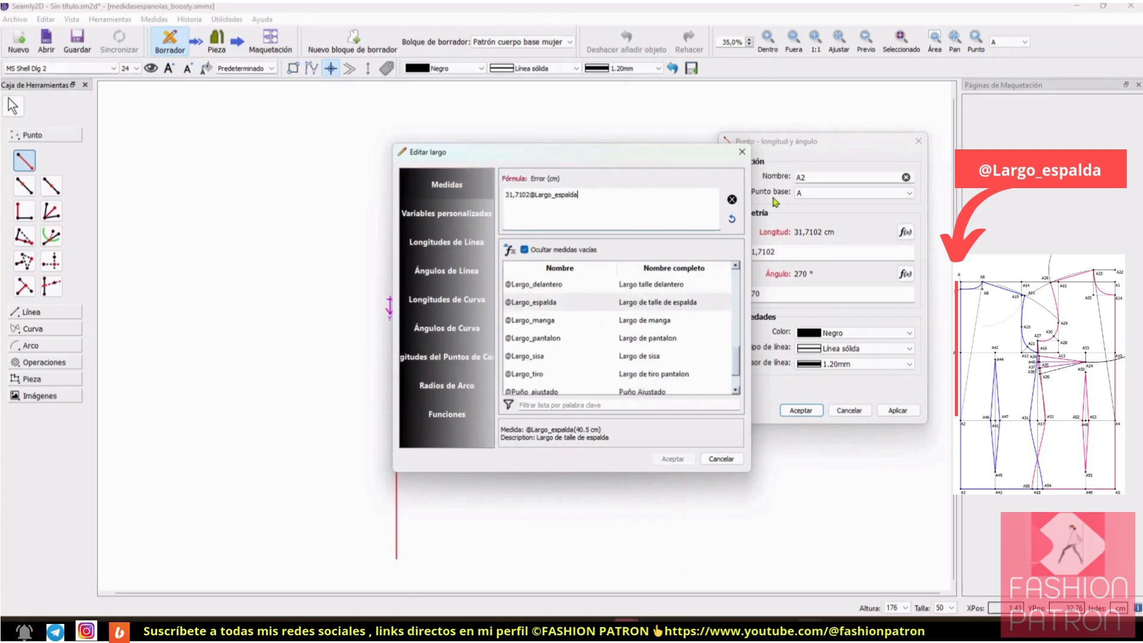
click(731, 199)
double_click(576, 304)
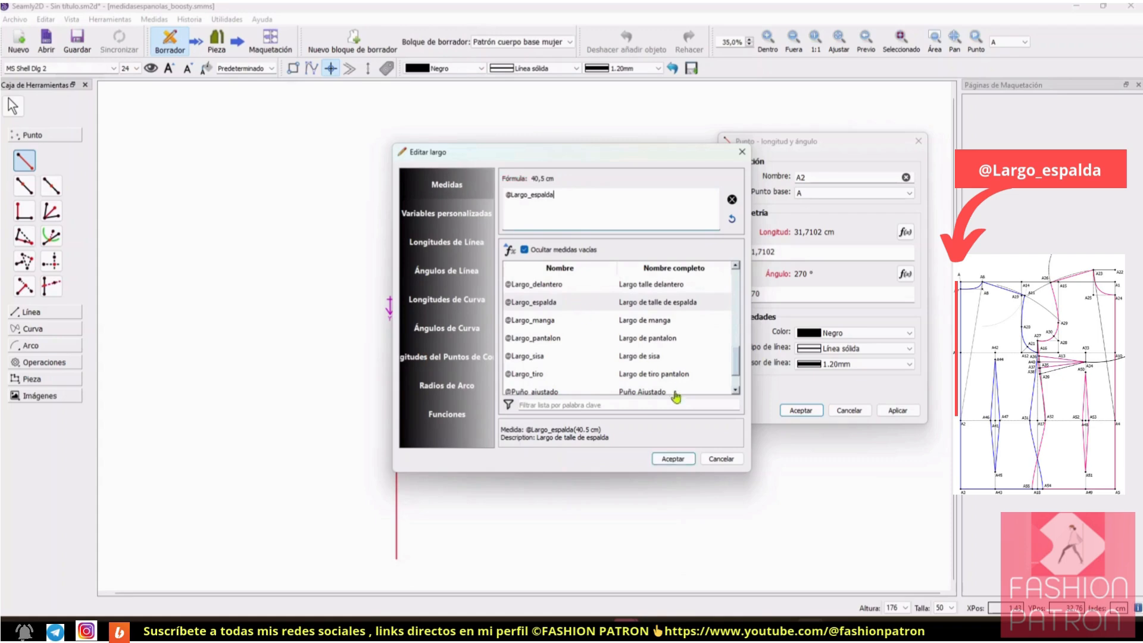
click(672, 458)
click(818, 408)
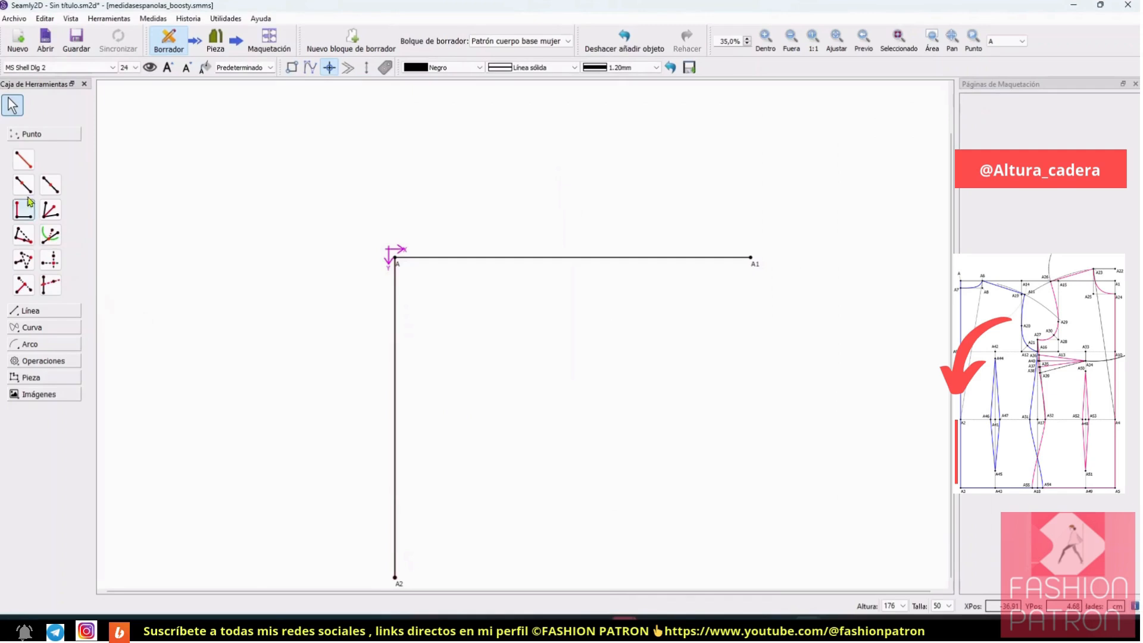
Step: Draw a line about 15.4 cm long at 270° down from point A2 with the length-and-angle point tool
click(792, 39)
click(792, 40)
click(24, 167)
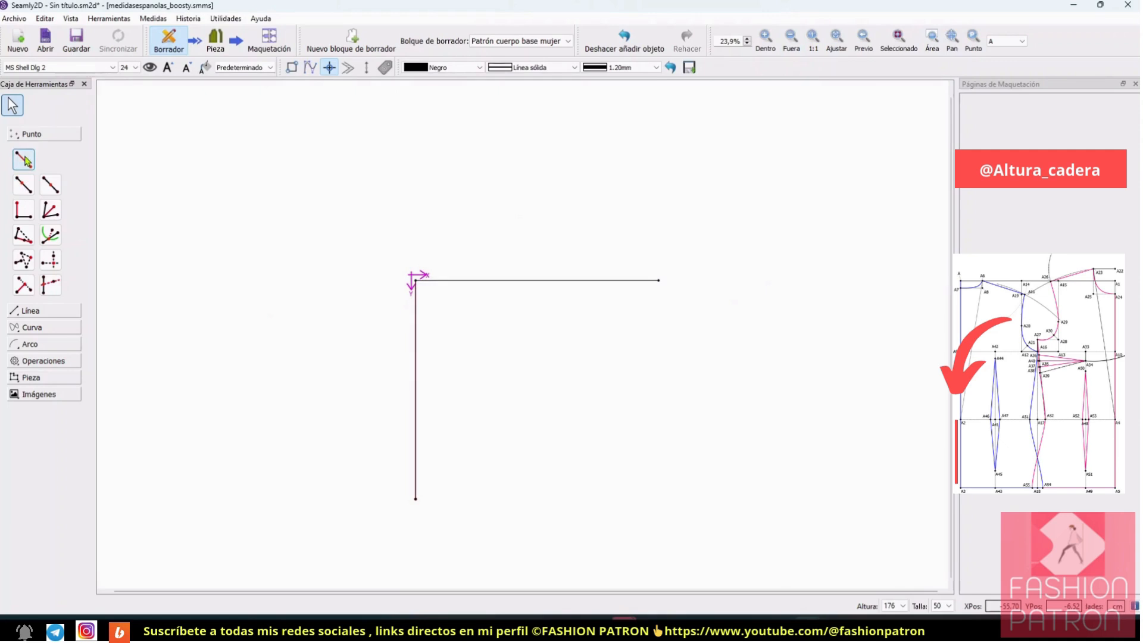
click(415, 499)
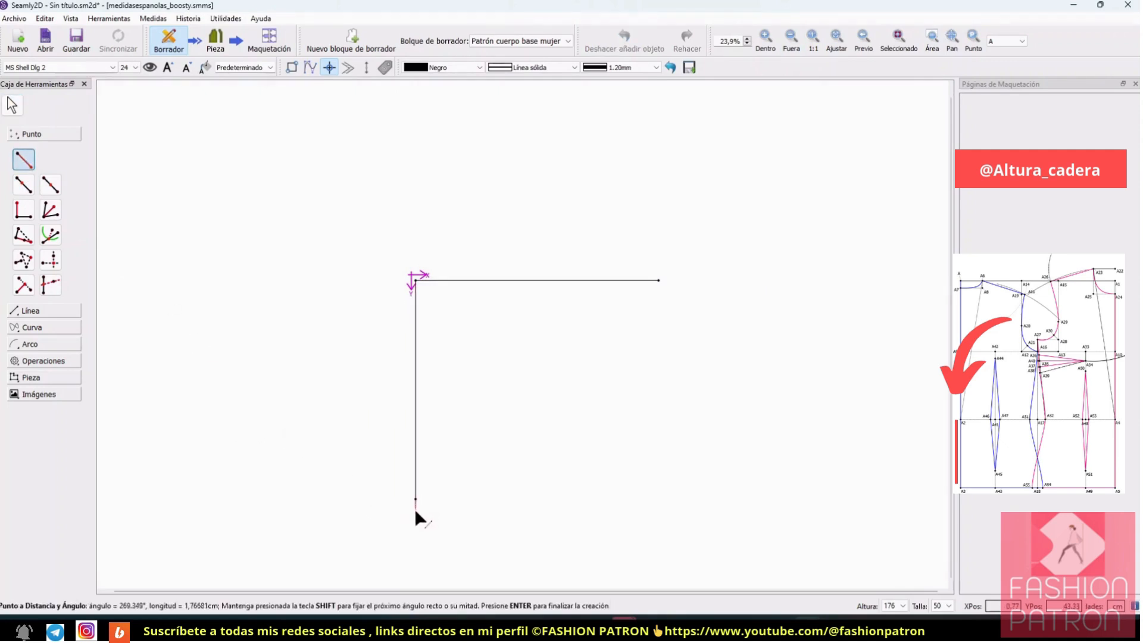
click(419, 580)
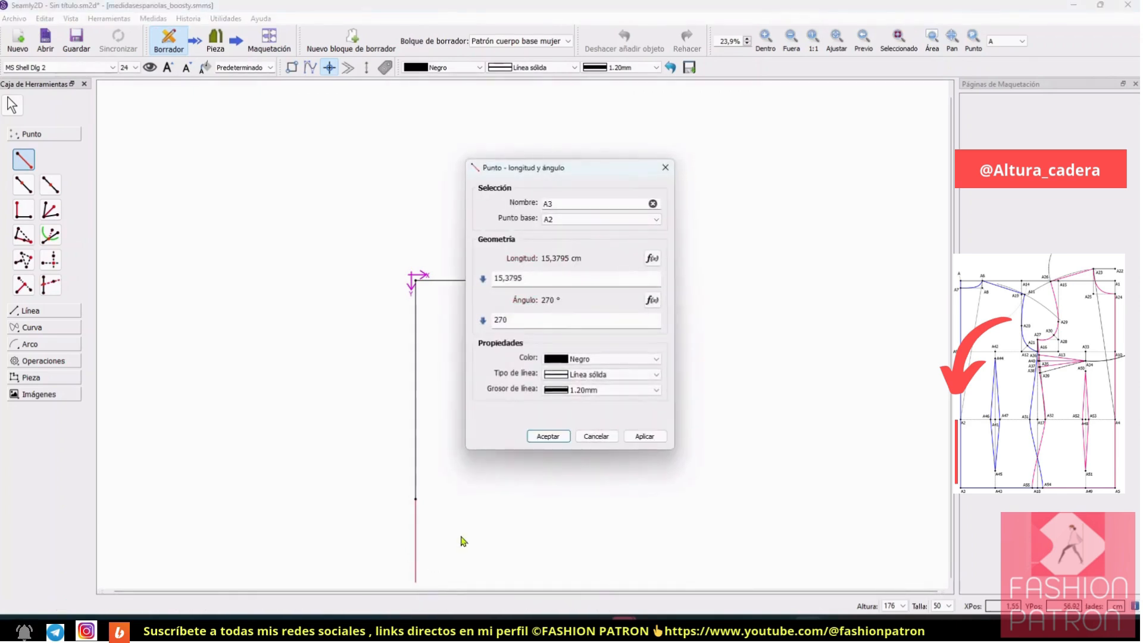
click(652, 259)
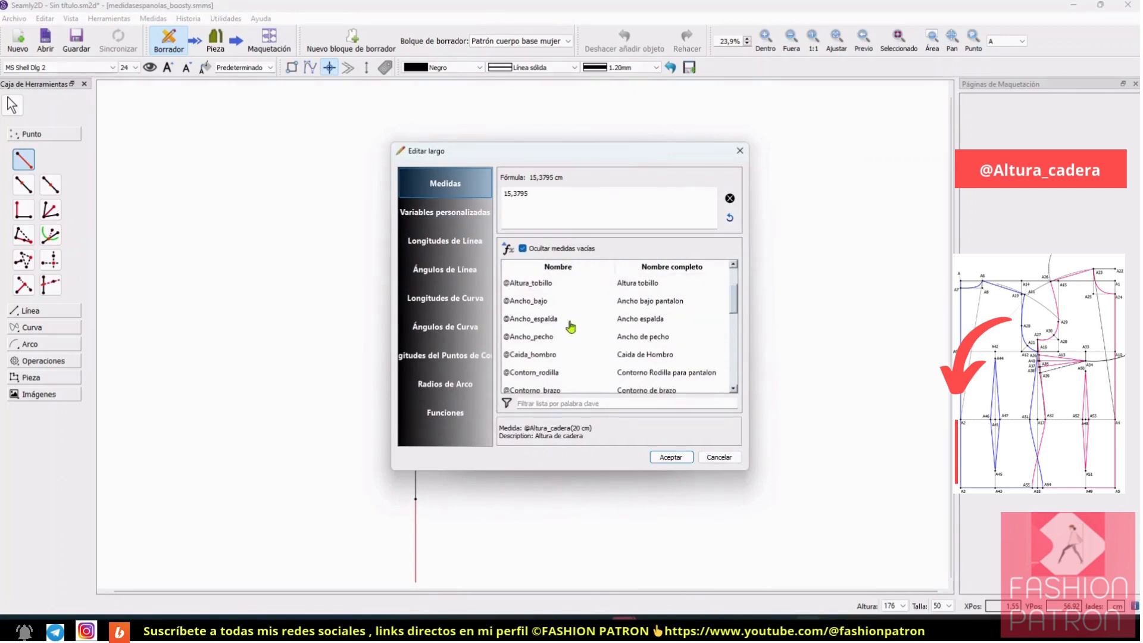
scroll(584, 334, up, 1)
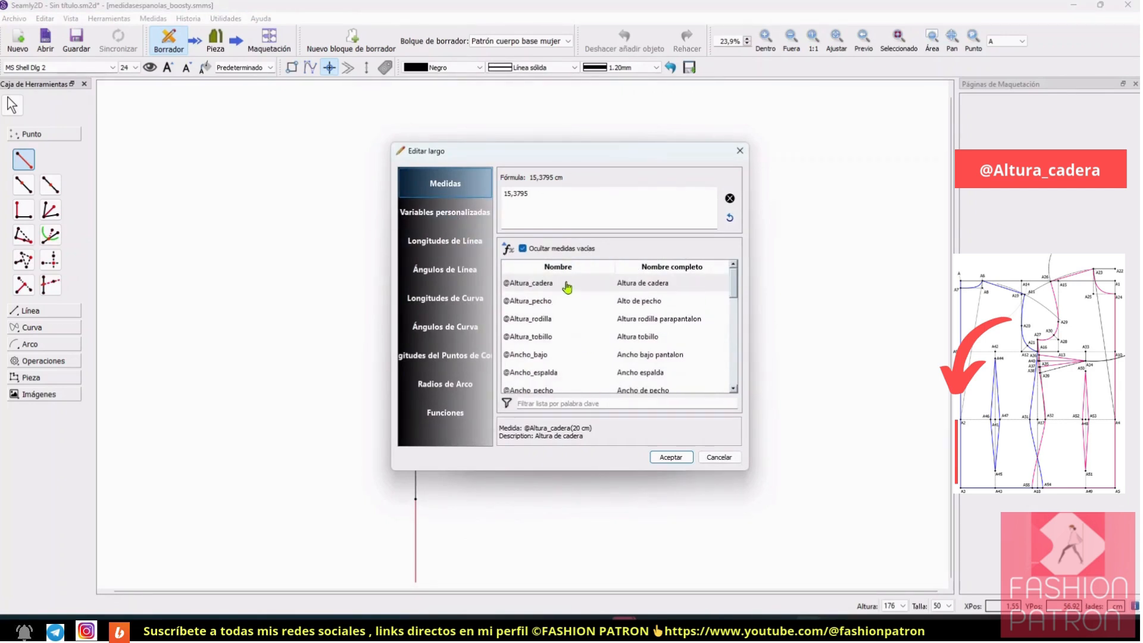
click(730, 198)
double_click(565, 288)
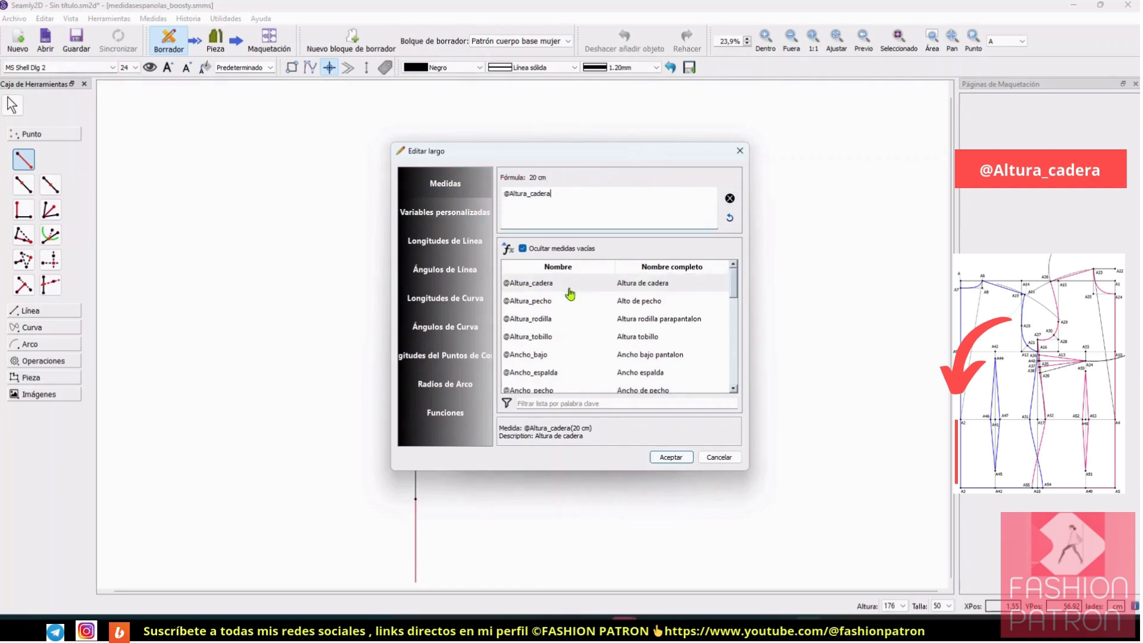
click(670, 457)
click(548, 436)
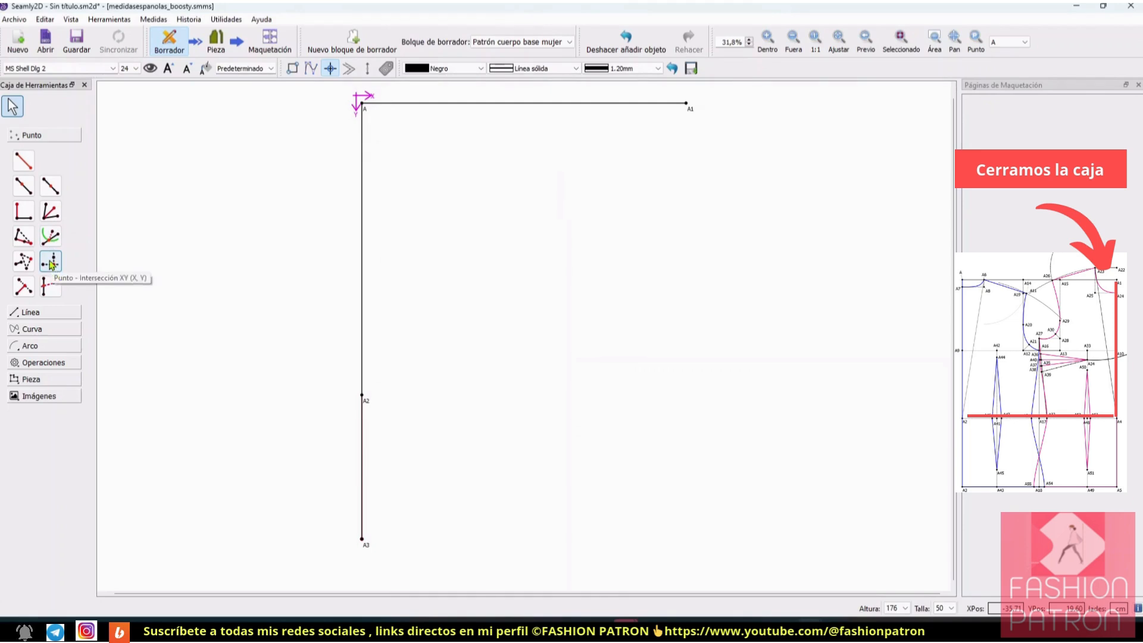
Step: Create an XY intersection point taking its X value from A1 and its Y value from A2 to close the upper box
click(51, 261)
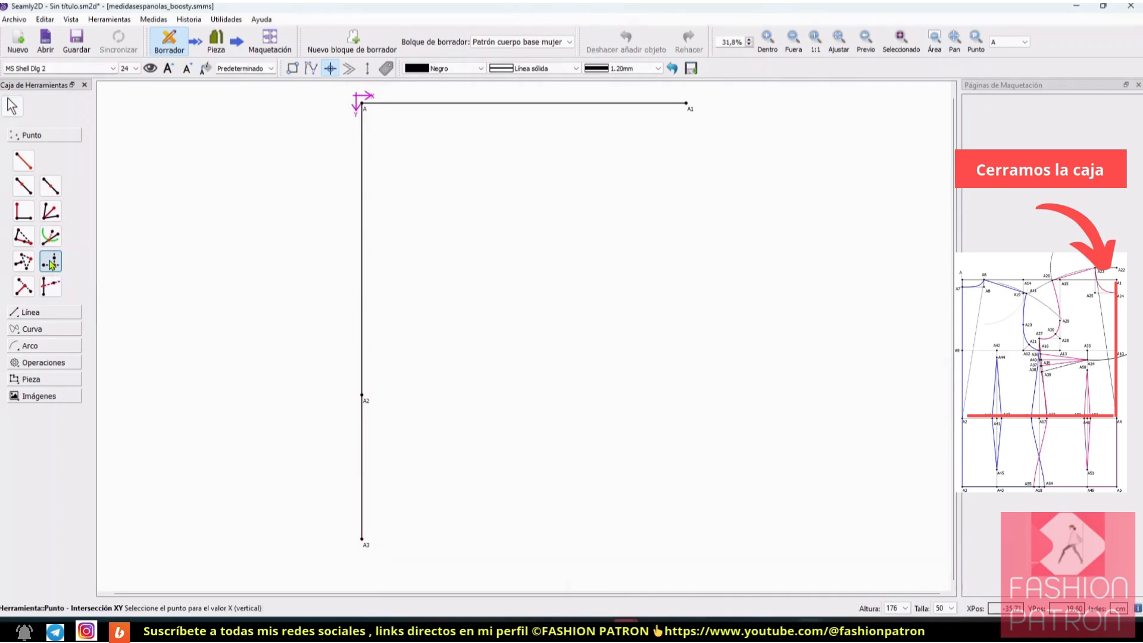
click(688, 106)
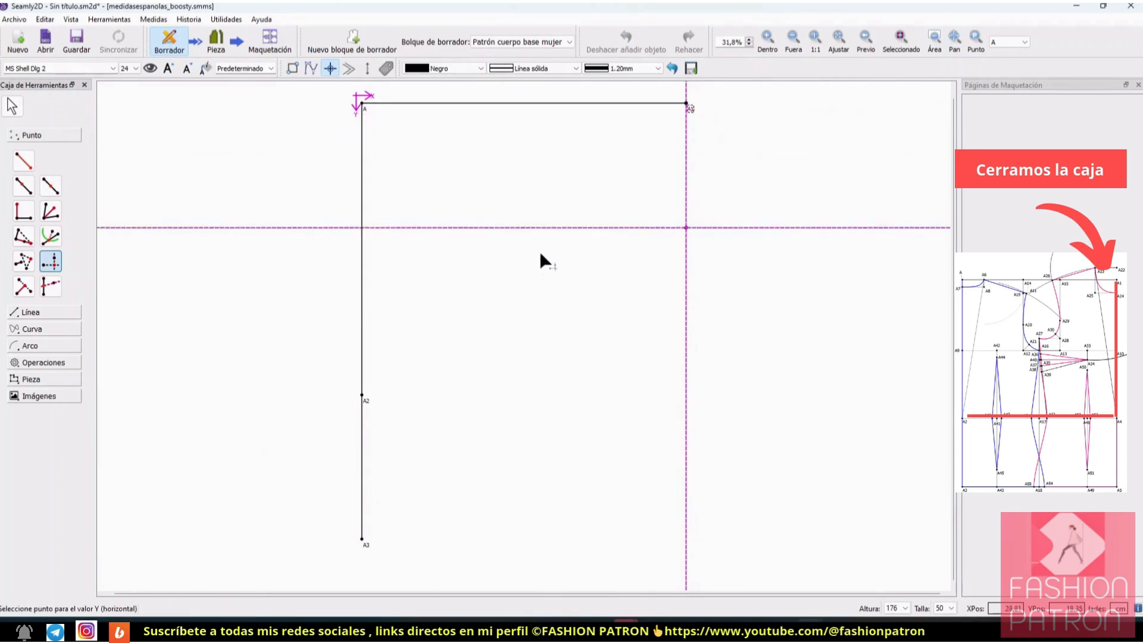
click(363, 396)
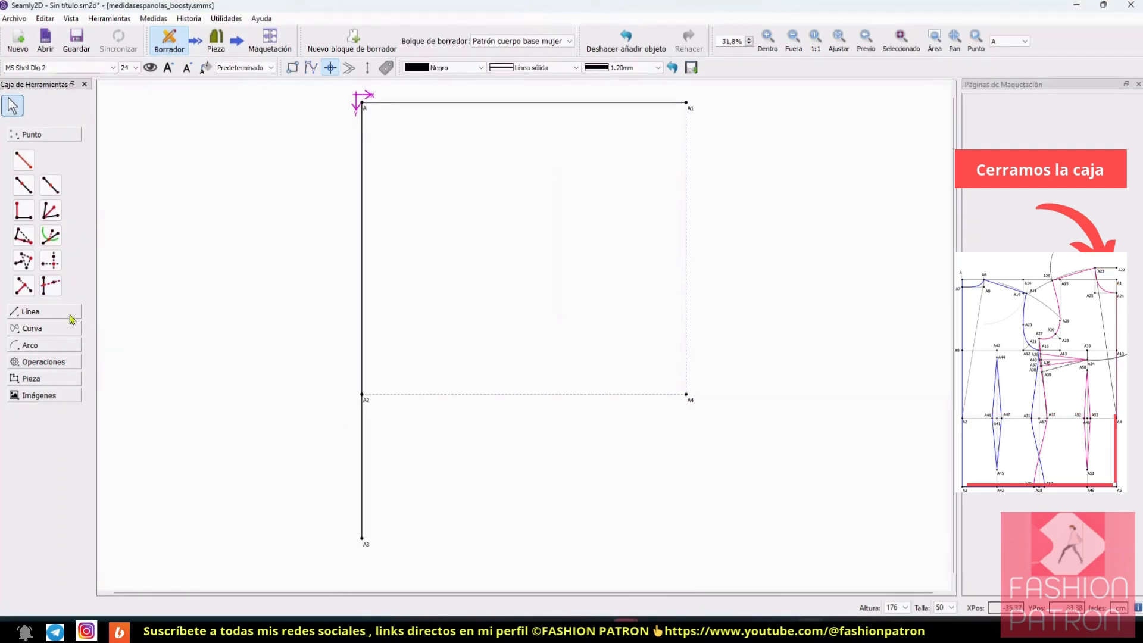
Step: Create an XY intersection point taking its X value from A4 and its Y value from A3 to close the lower box
click(50, 262)
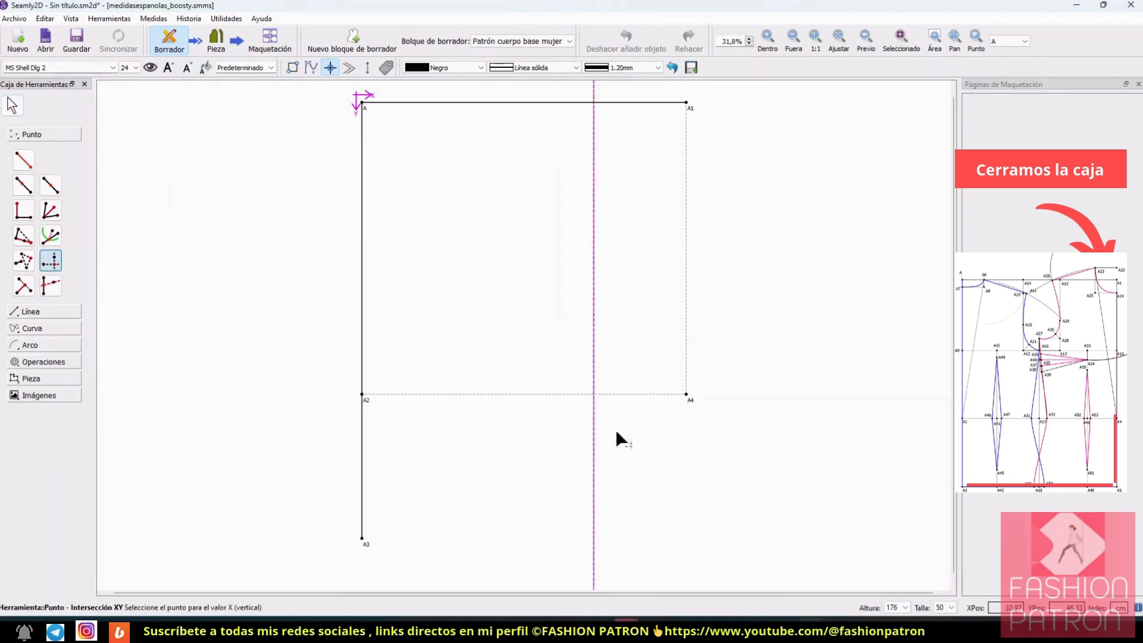
click(687, 396)
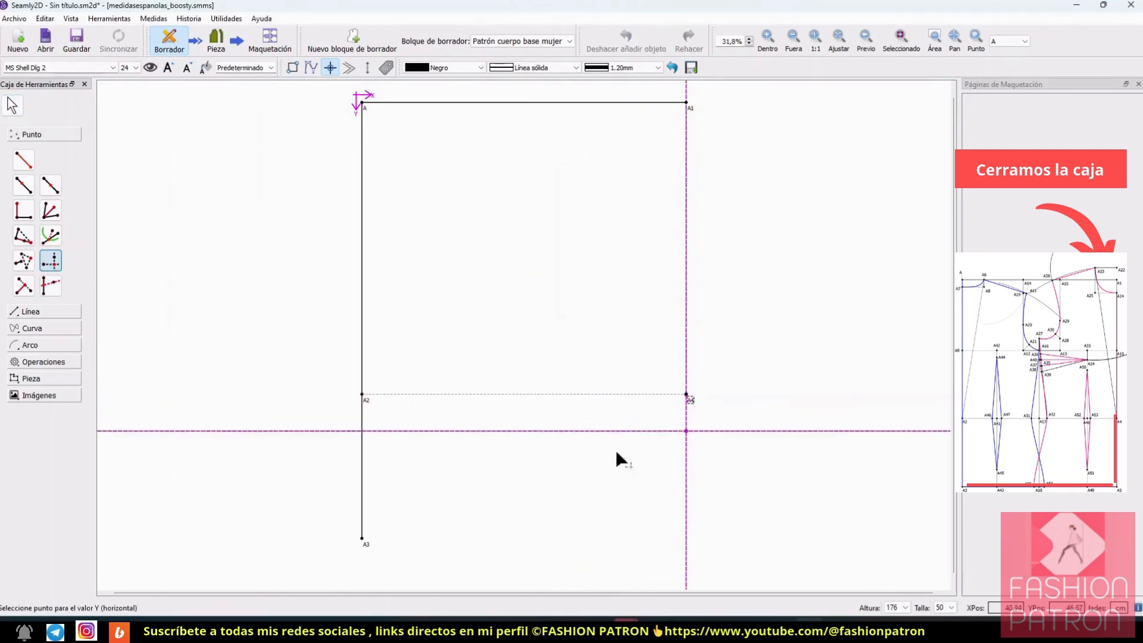
click(365, 542)
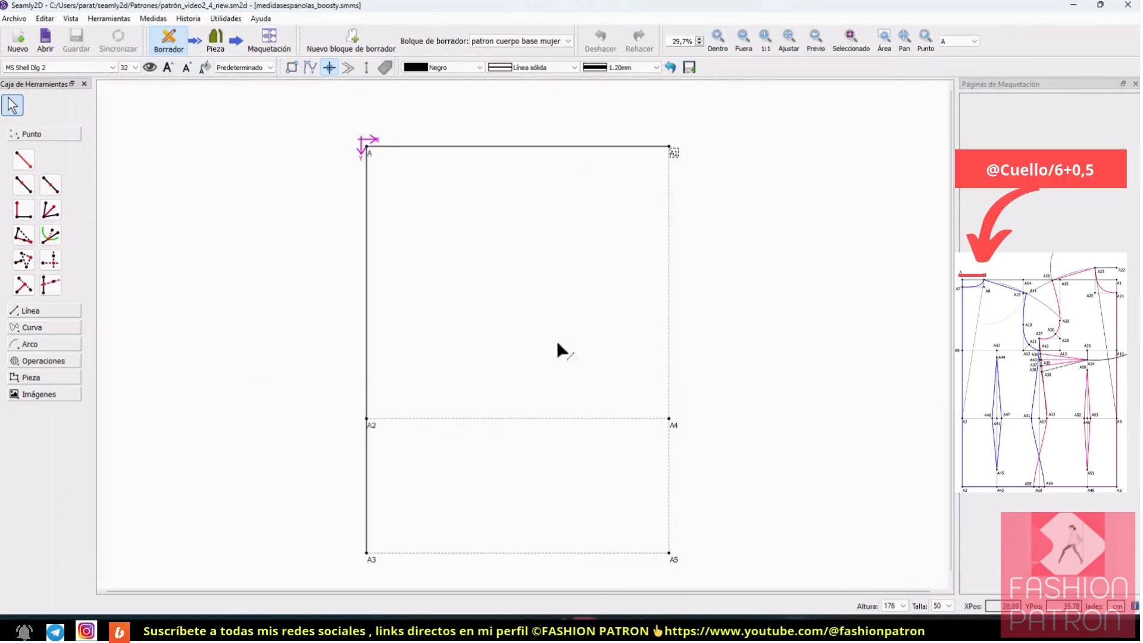
click(717, 40)
click(718, 39)
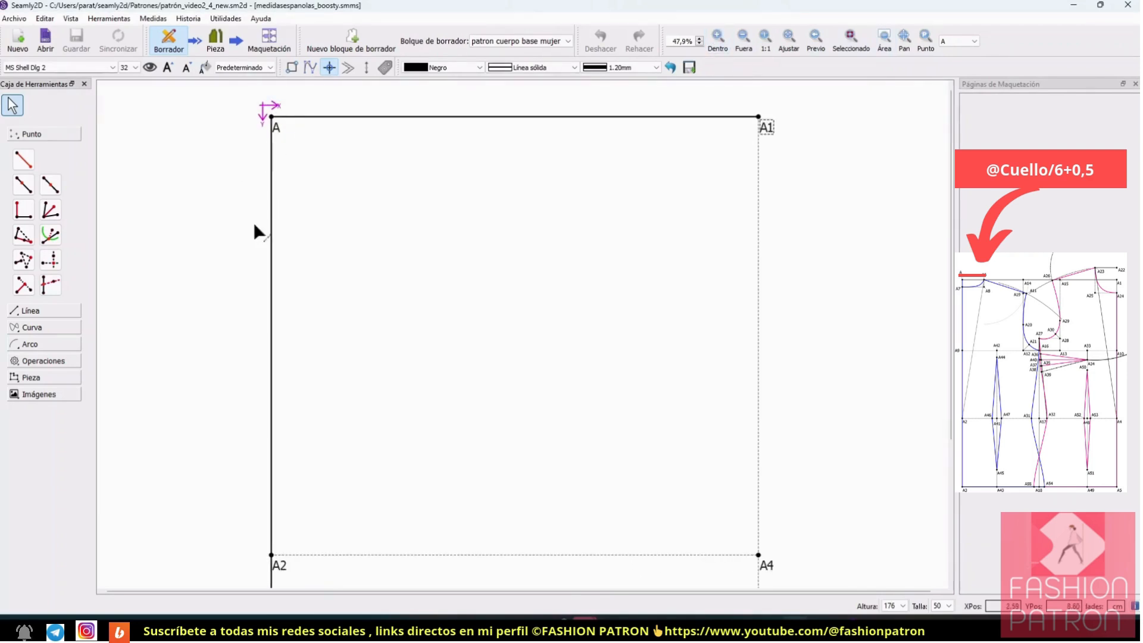
click(26, 187)
click(276, 131)
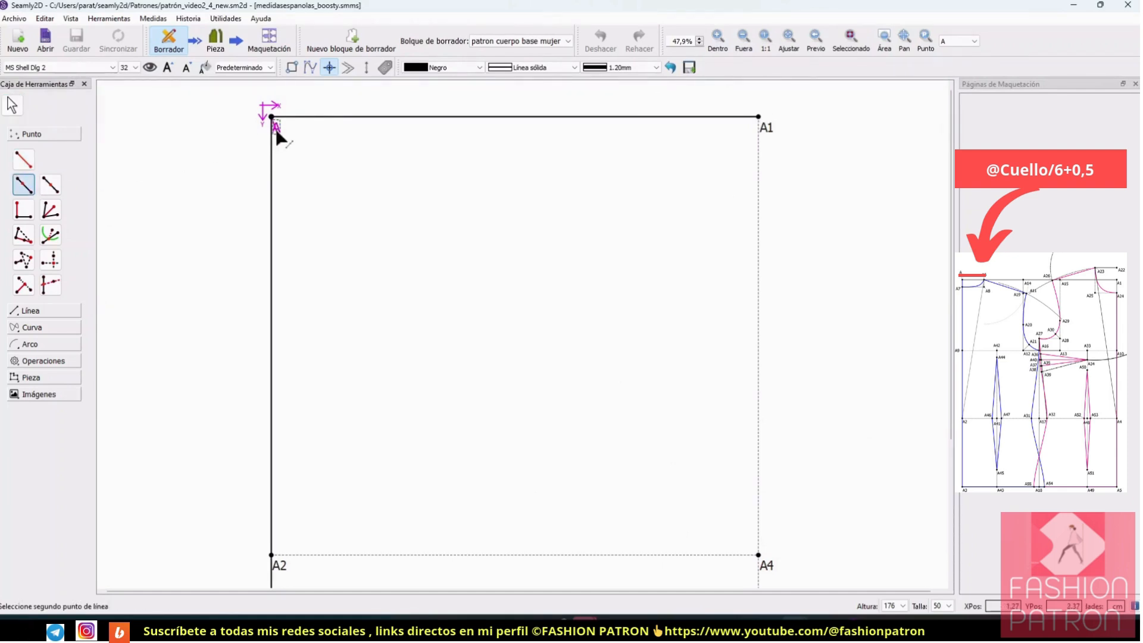
click(761, 119)
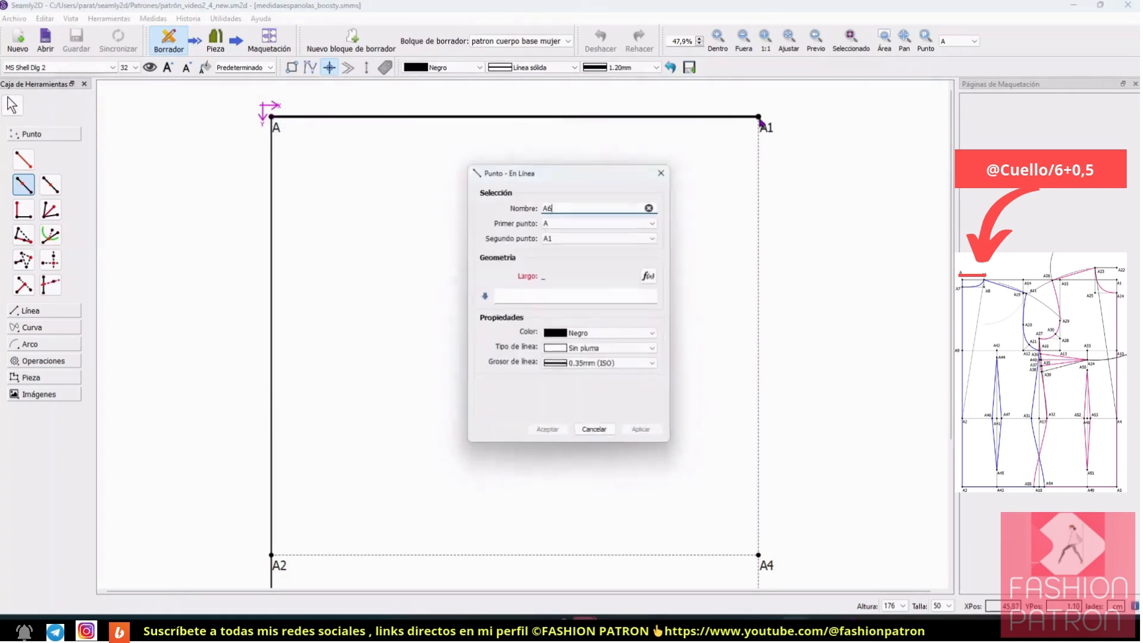
click(651, 278)
drag(591, 153, 778, 161)
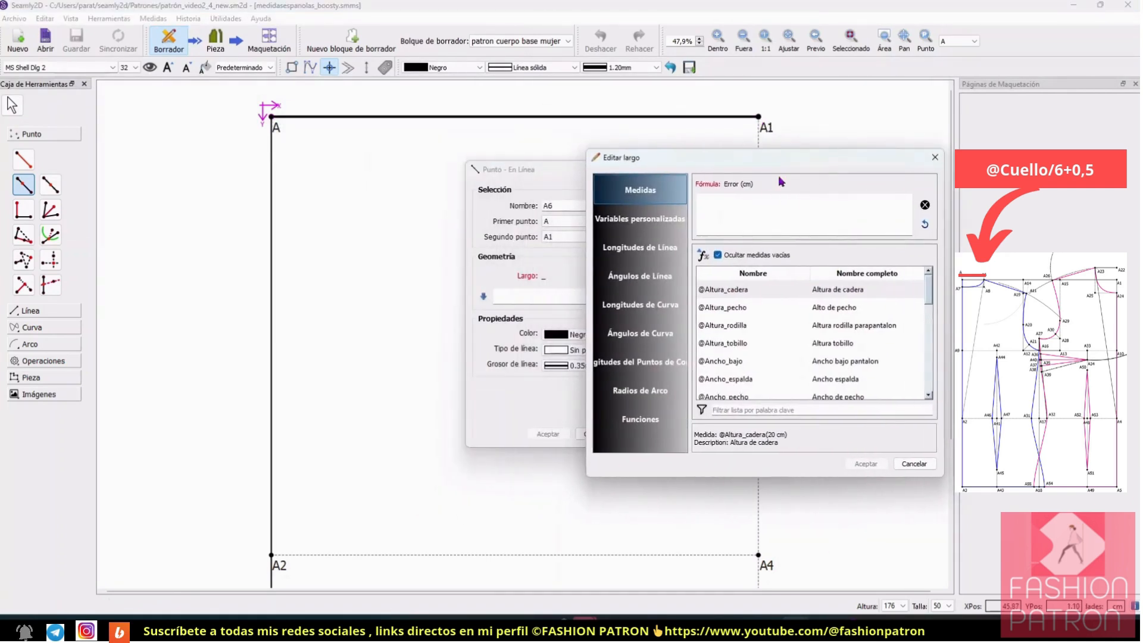
scroll(769, 338, down, 3)
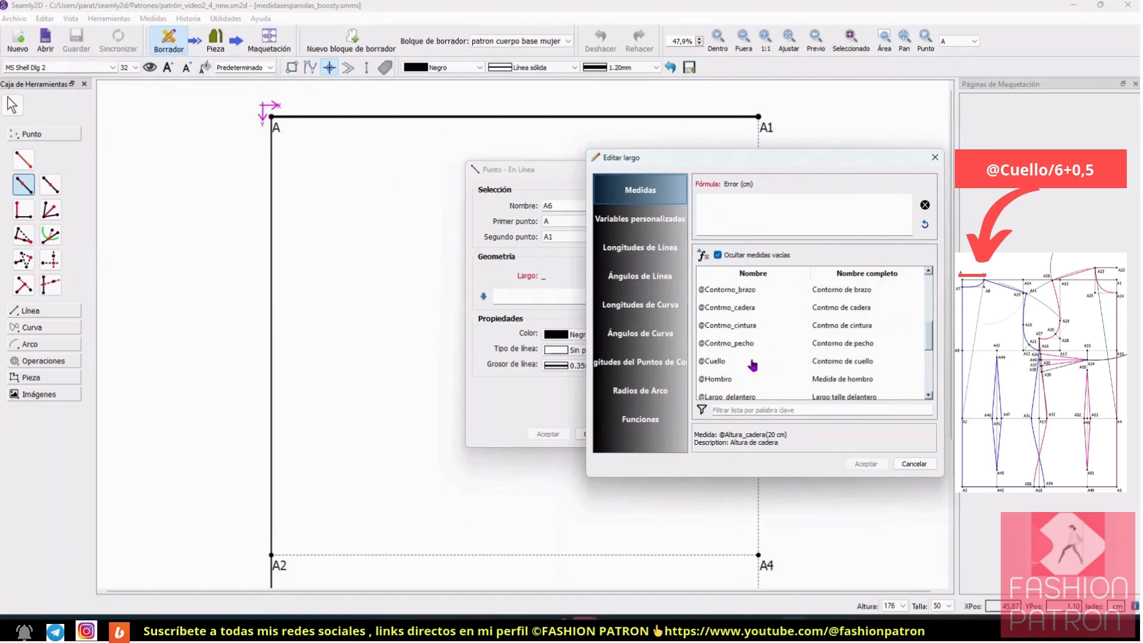
click(726, 362)
double_click(726, 361)
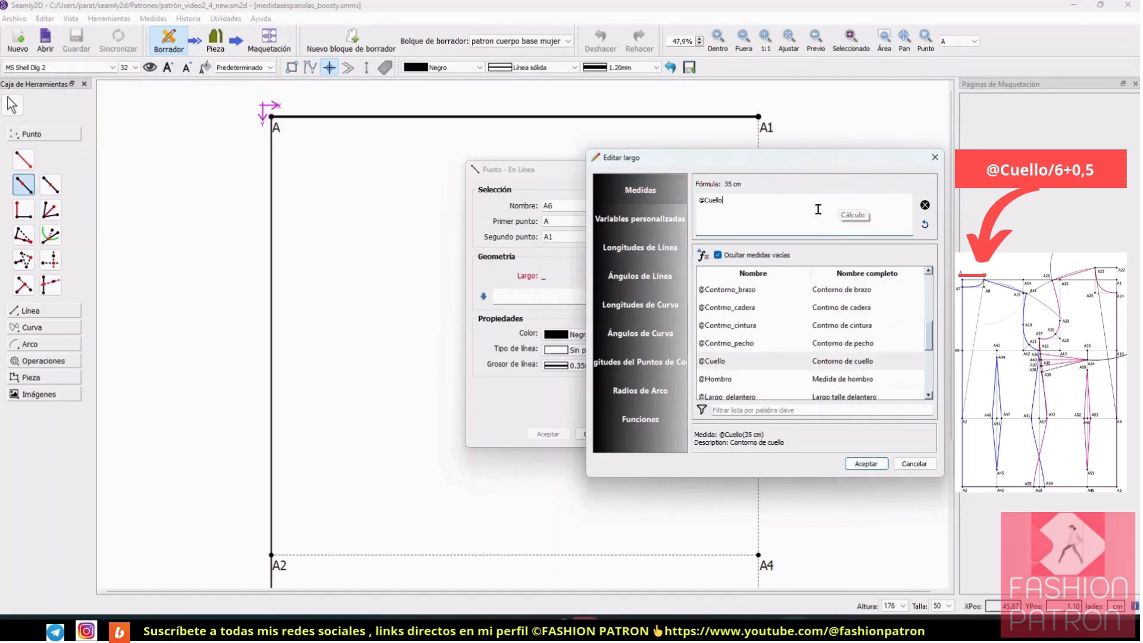
text(/)
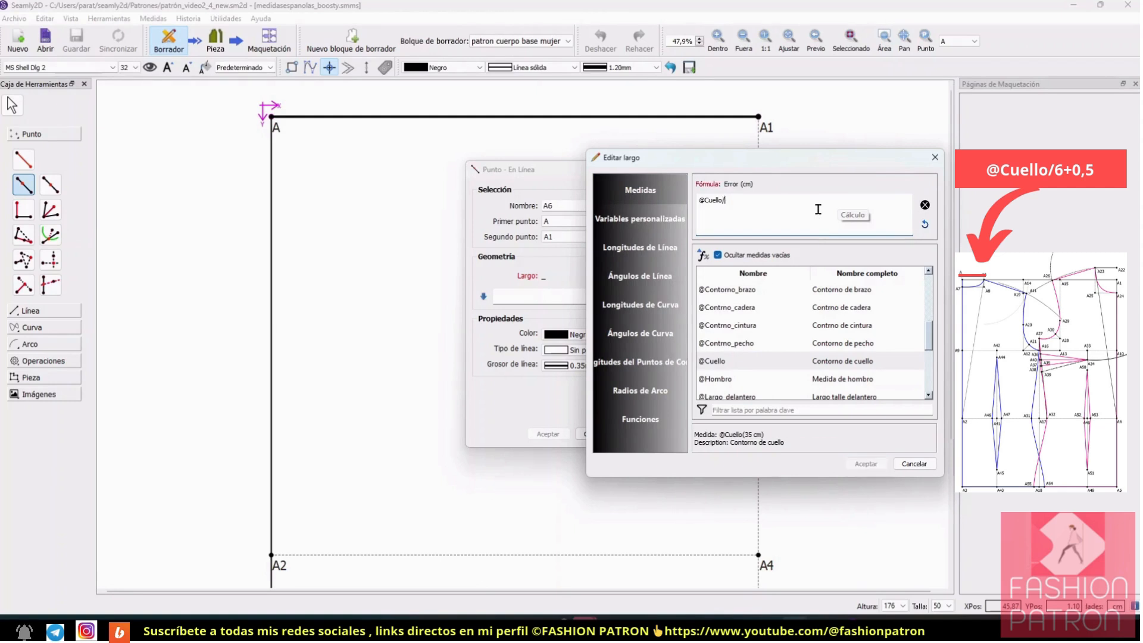
text(6+0,5)
click(865, 464)
click(643, 434)
click(546, 435)
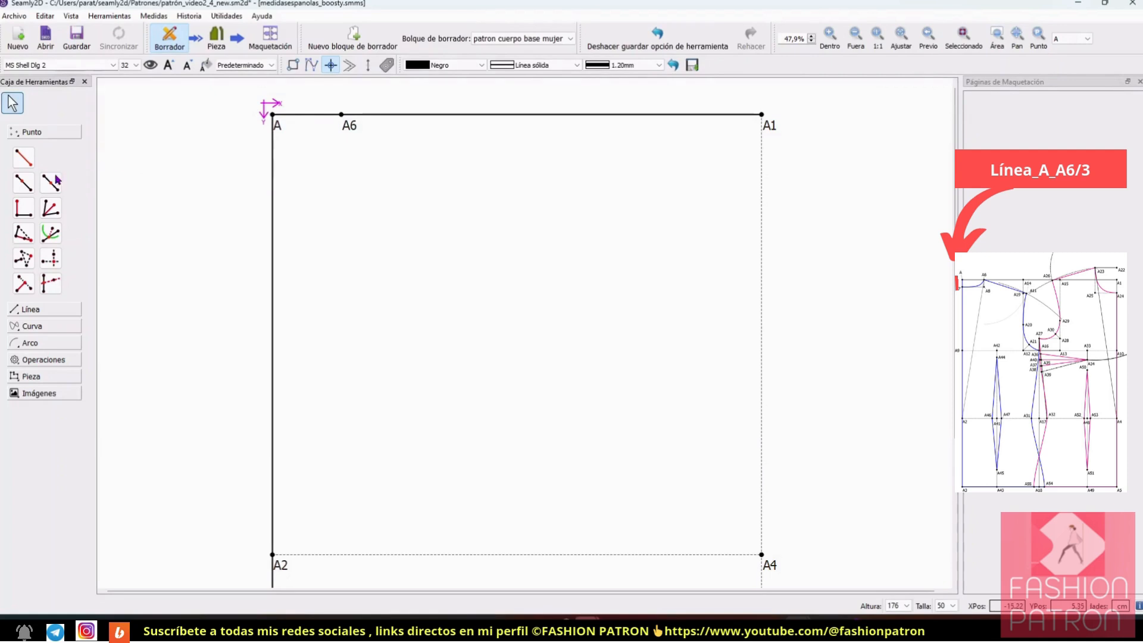
Step: Create a point on the line from A to A2 with the length formula Línea_A_A6/3
click(24, 182)
click(276, 121)
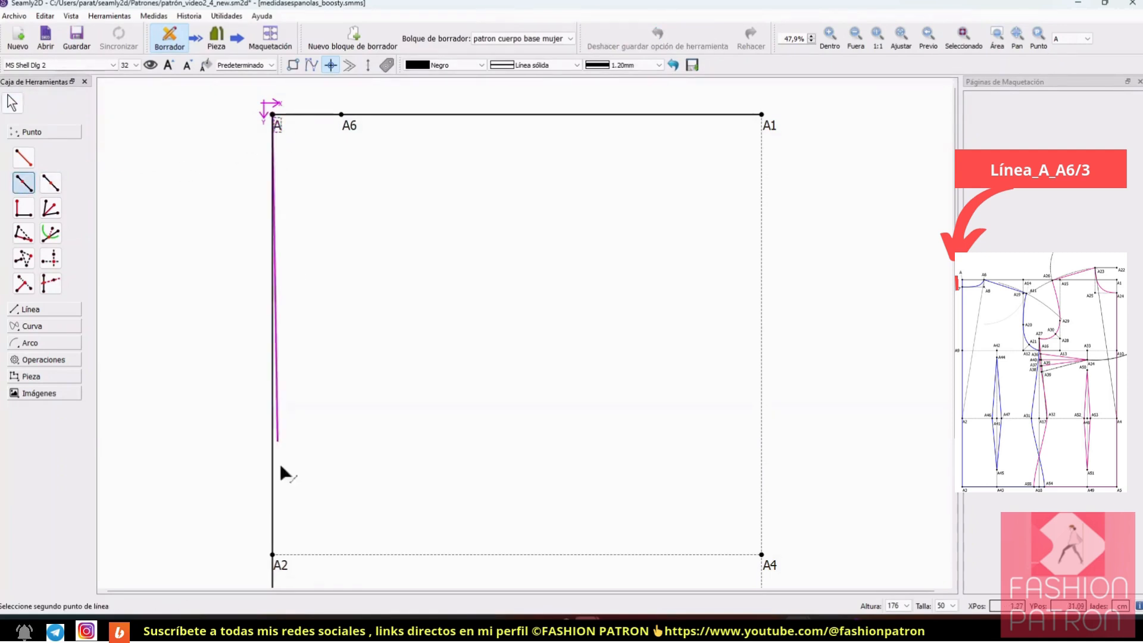
click(274, 555)
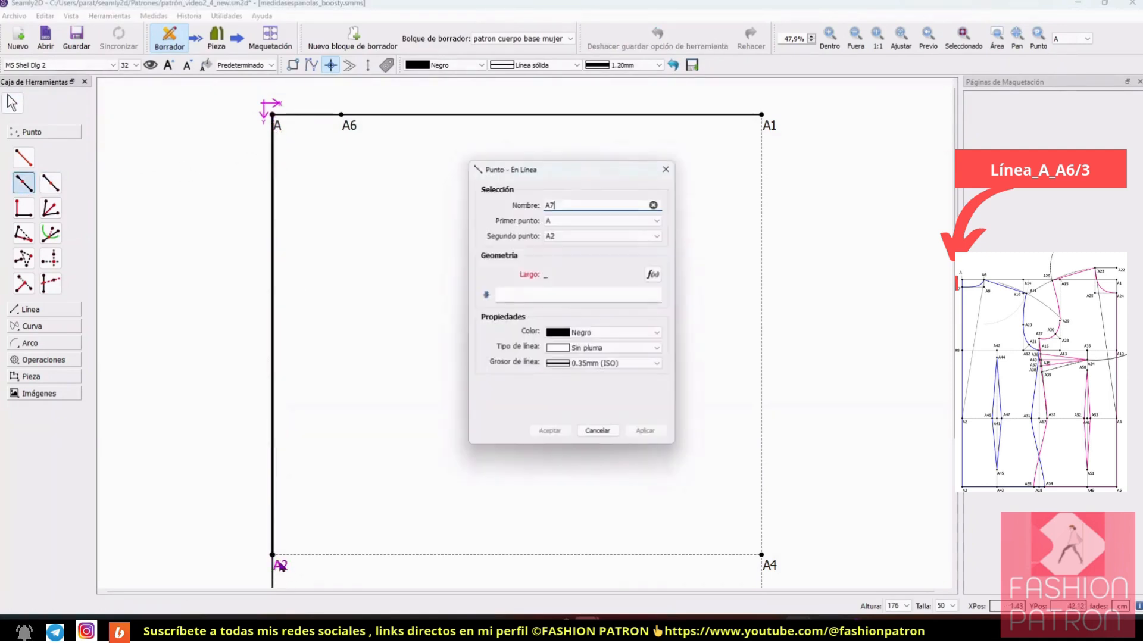
click(654, 274)
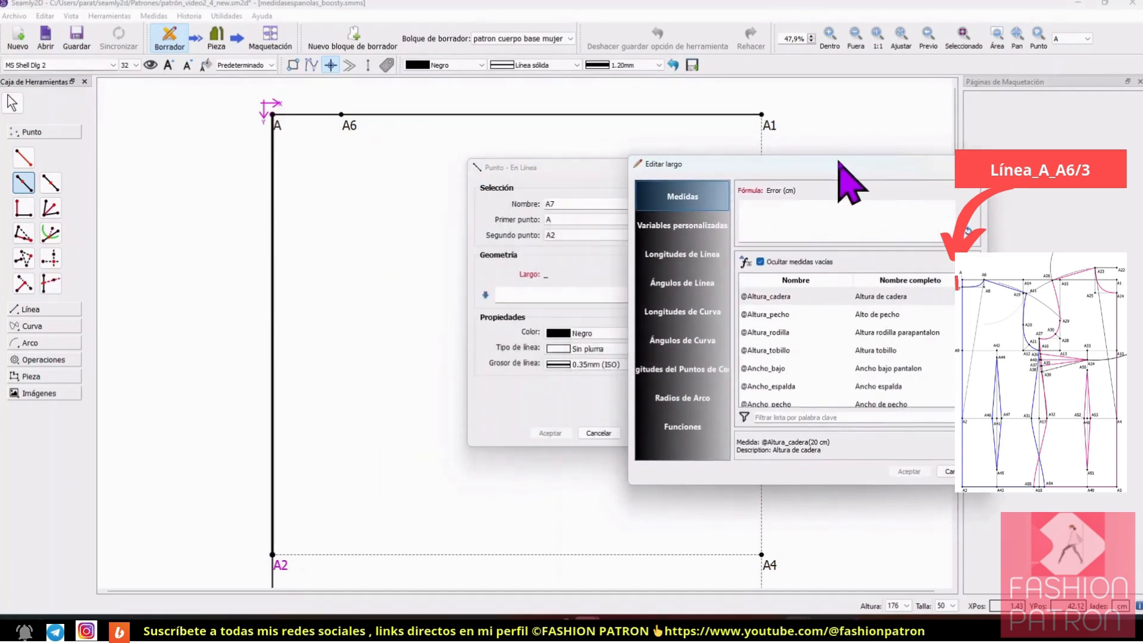
click(682, 254)
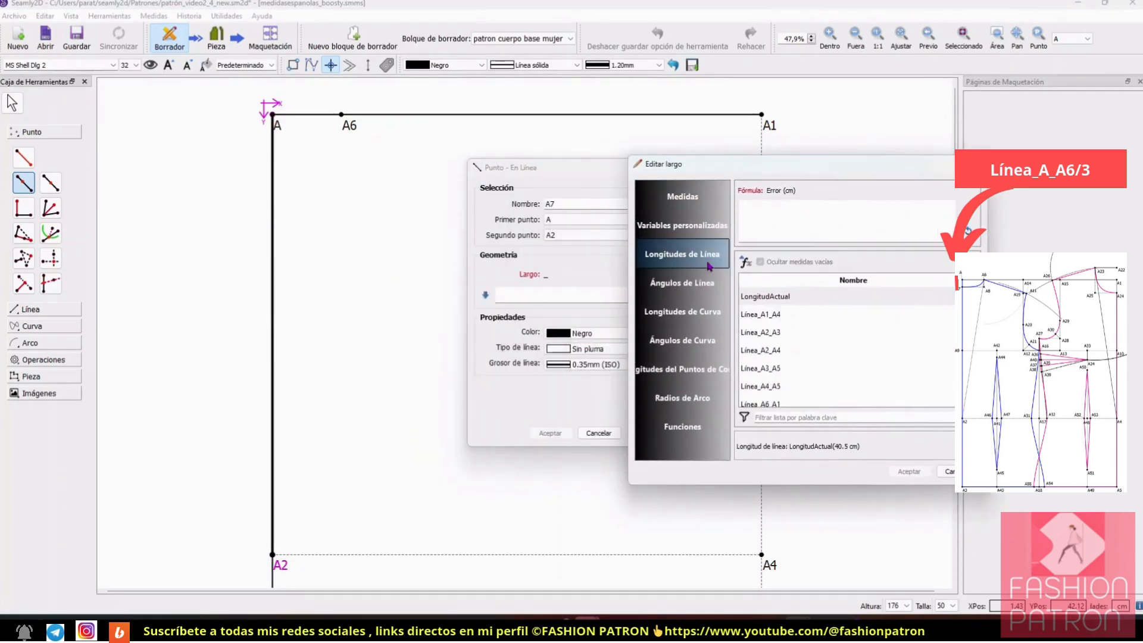
click(815, 415)
text(6)
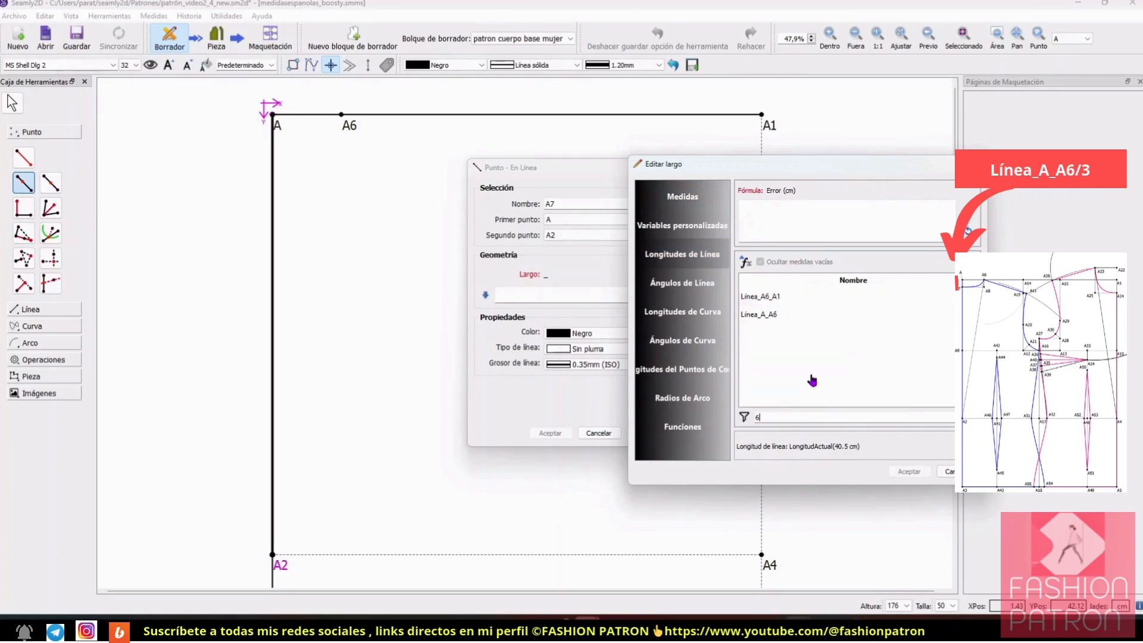
double_click(789, 314)
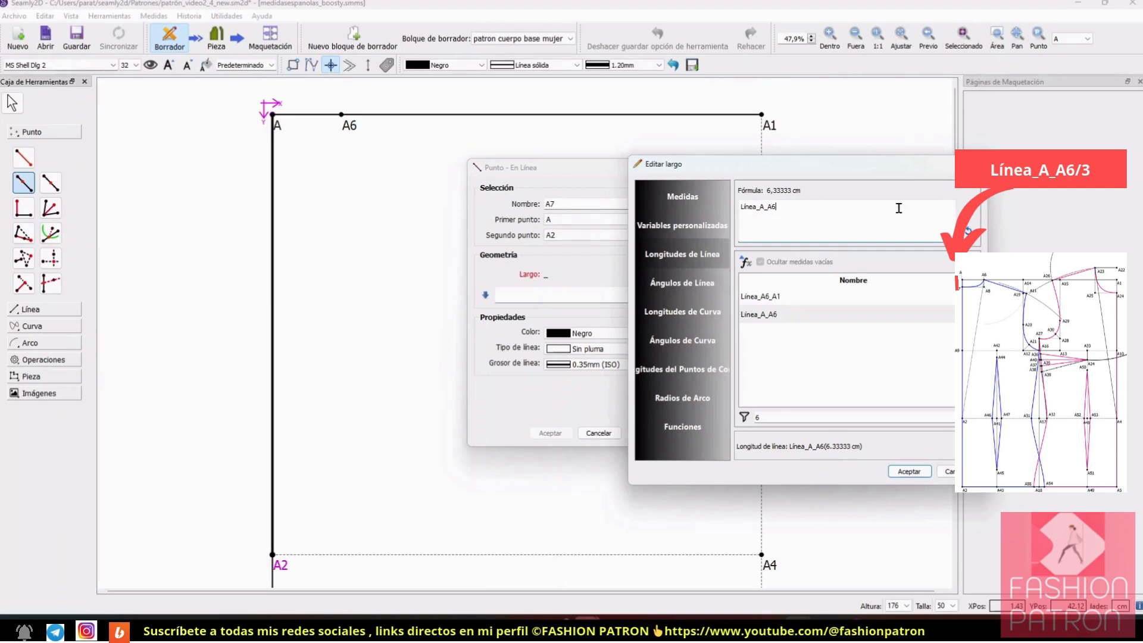
text(/3)
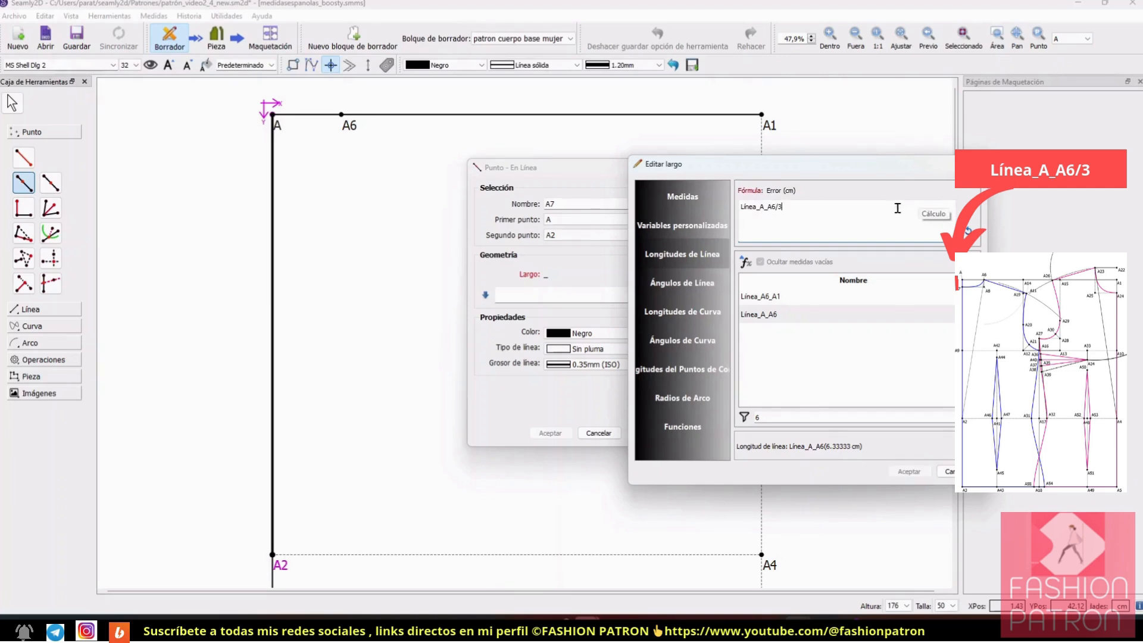
click(907, 471)
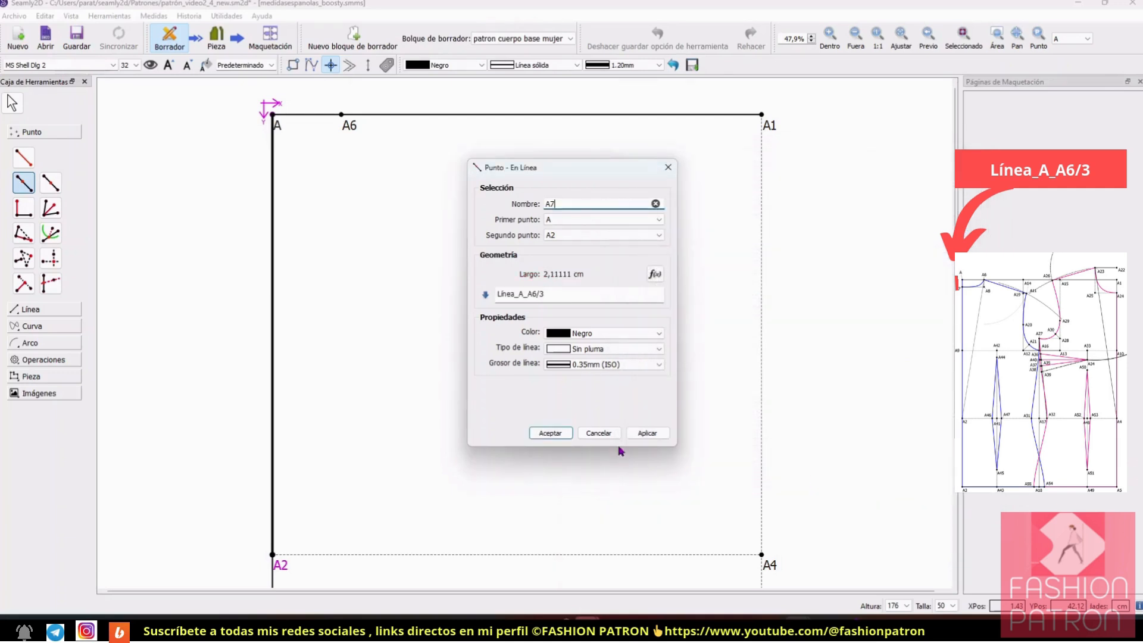
click(550, 432)
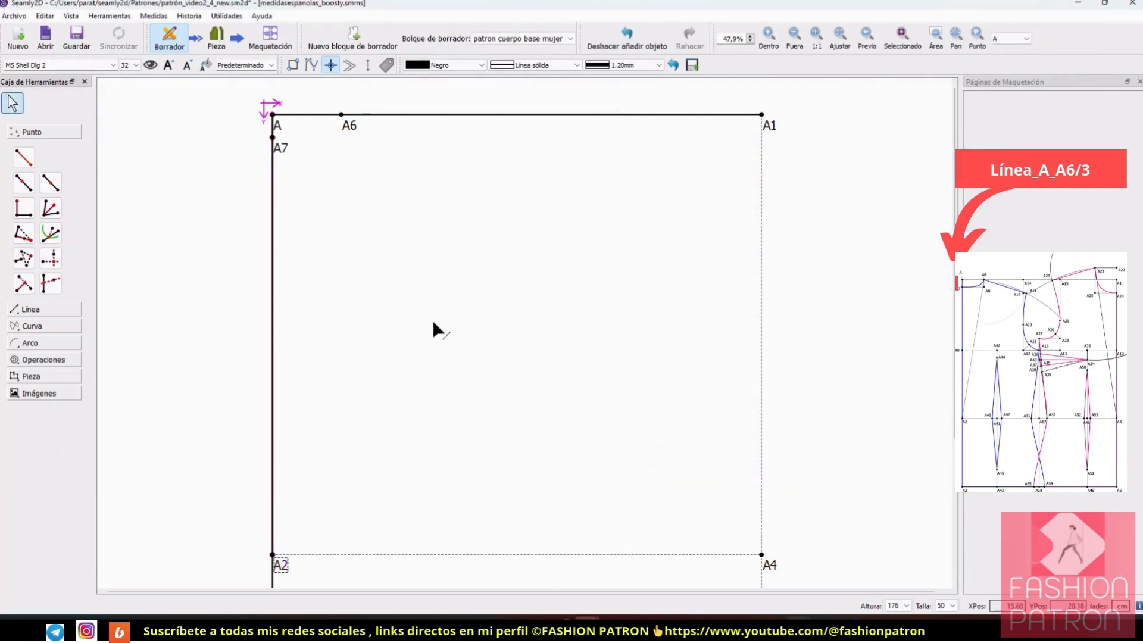
Step: Create an XY intersection point taking its X value from A6 and its Y value from A7
click(51, 262)
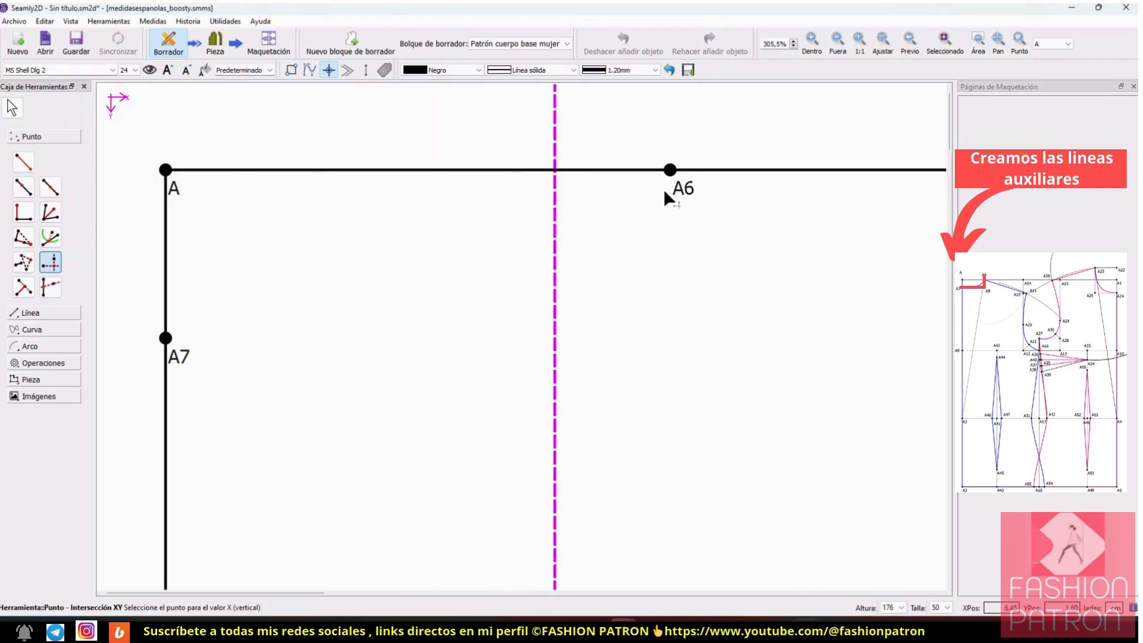
click(672, 171)
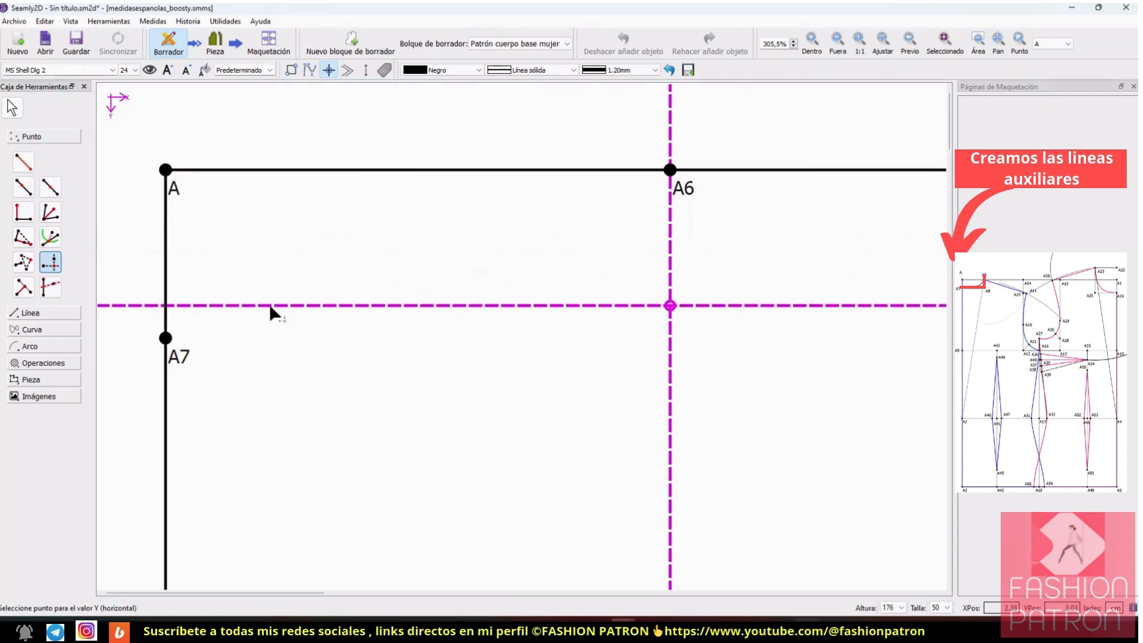
click(170, 339)
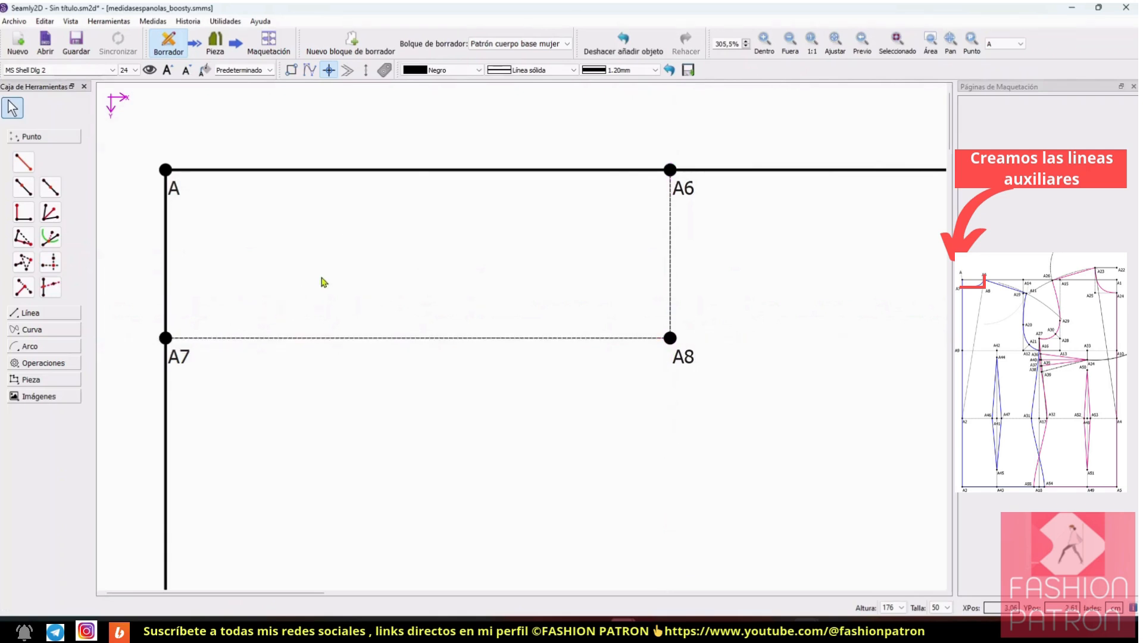
Step: Draw an interactive curve from A6 to A7 for the back neckline
click(36, 330)
click(23, 195)
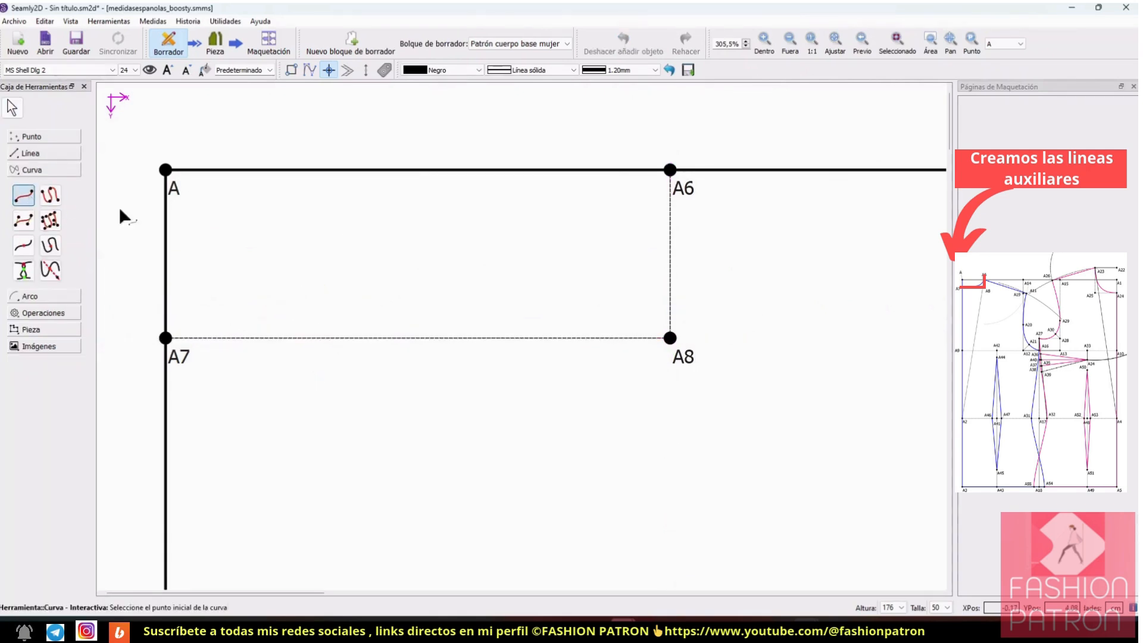
click(671, 171)
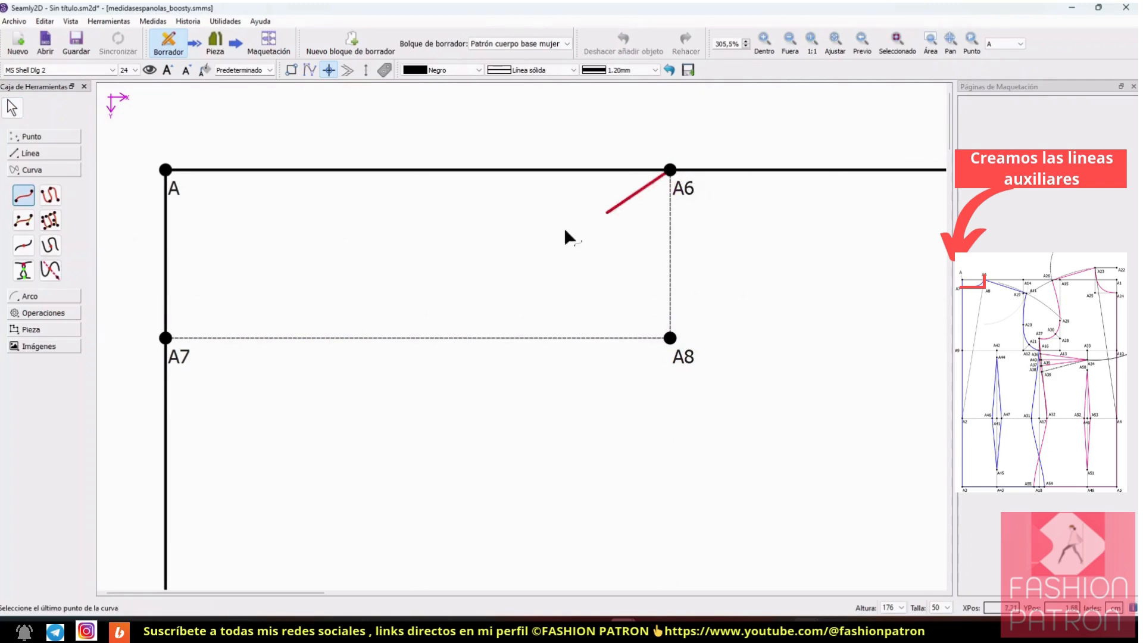
click(167, 338)
Step: Shape the back neckline curve with A6's handle on A8 and A7's handle just past the middle of the A7–A8 line
drag(419, 252, 529, 314)
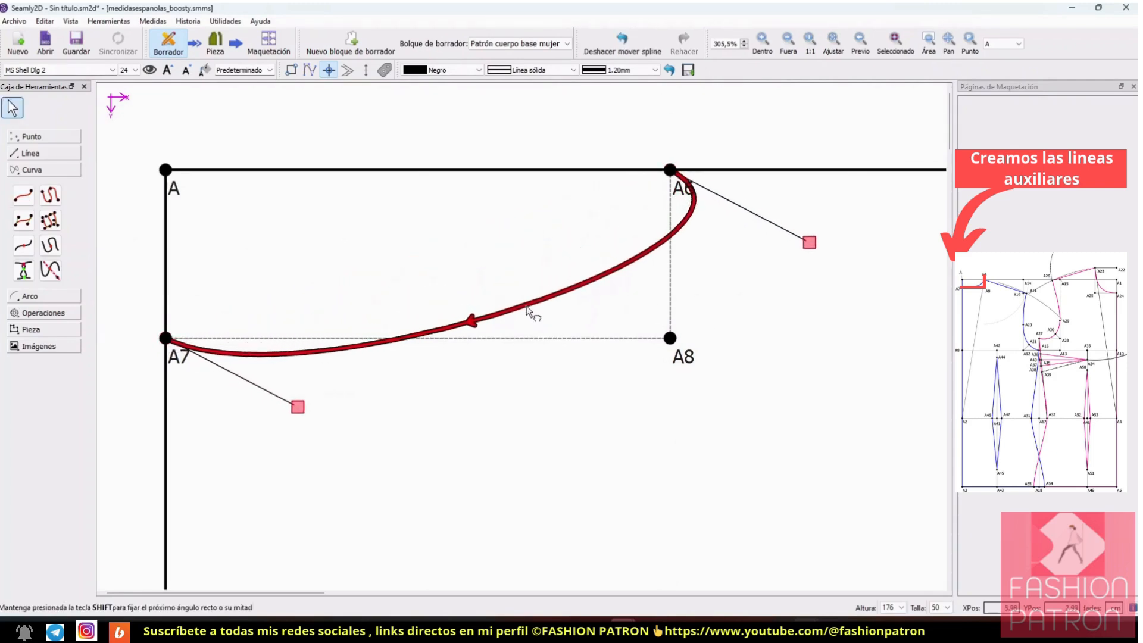
drag(818, 251, 669, 335)
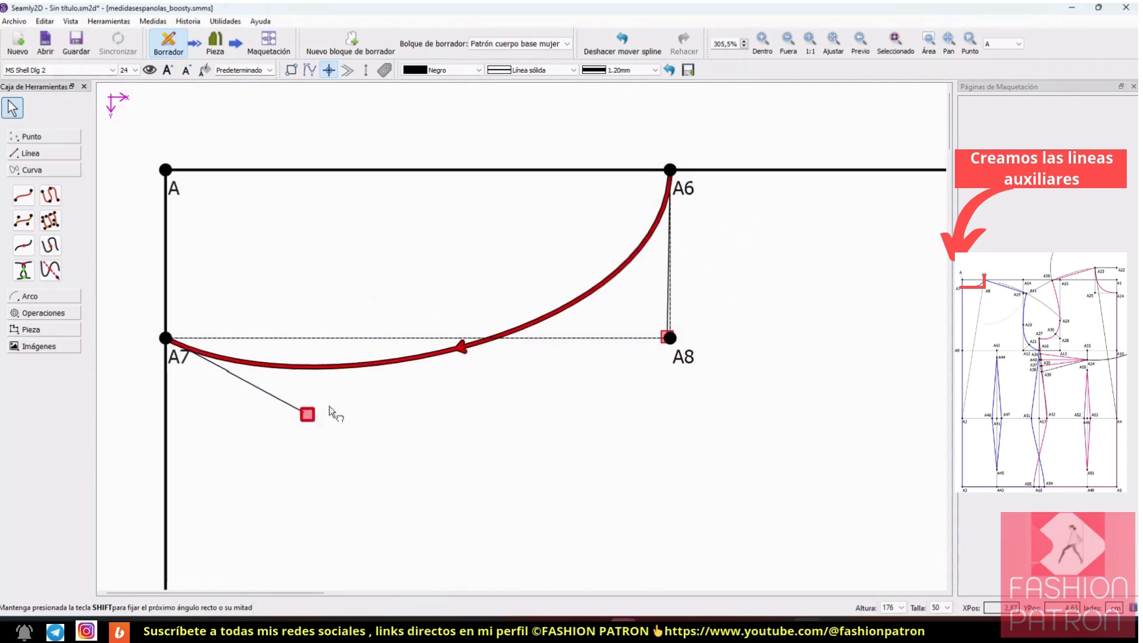
drag(306, 416, 474, 351)
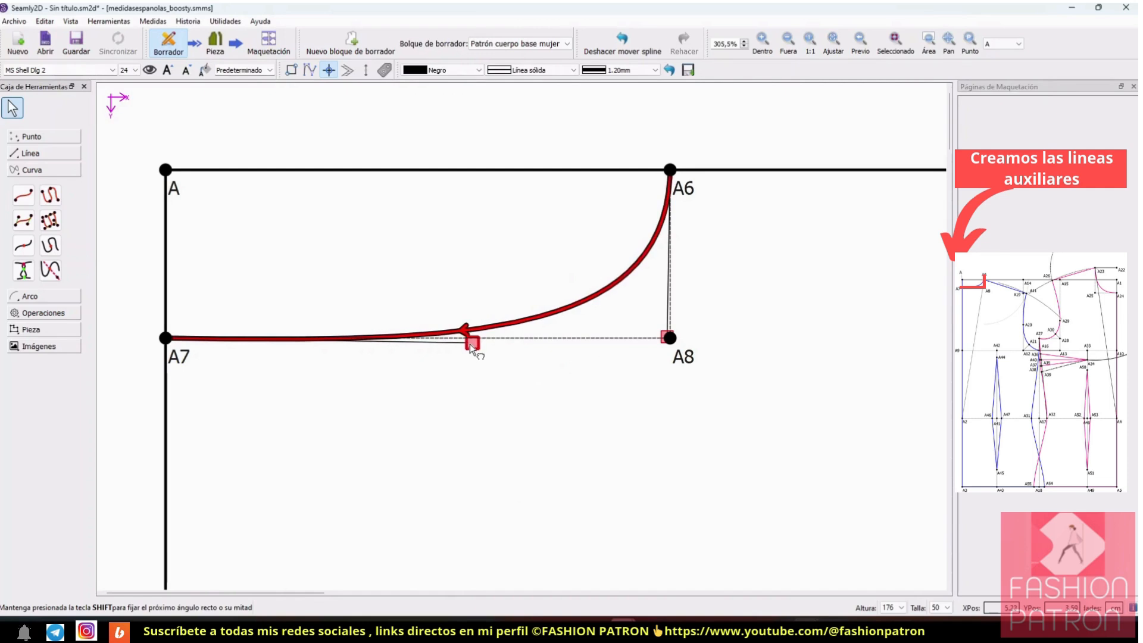
drag(470, 344, 459, 344)
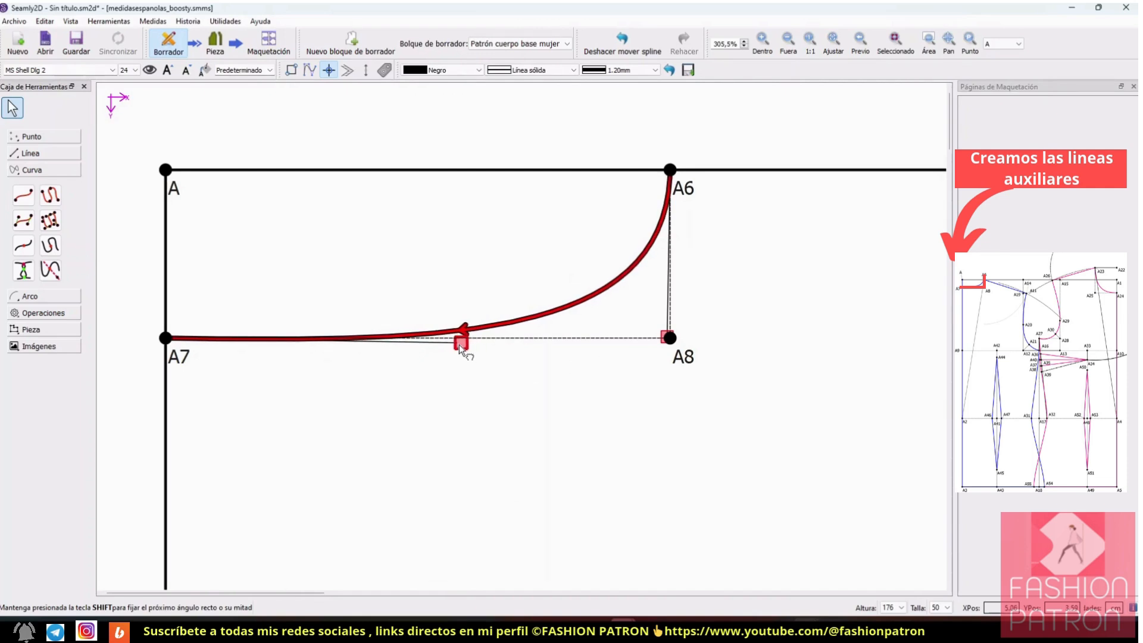
drag(459, 345, 455, 346)
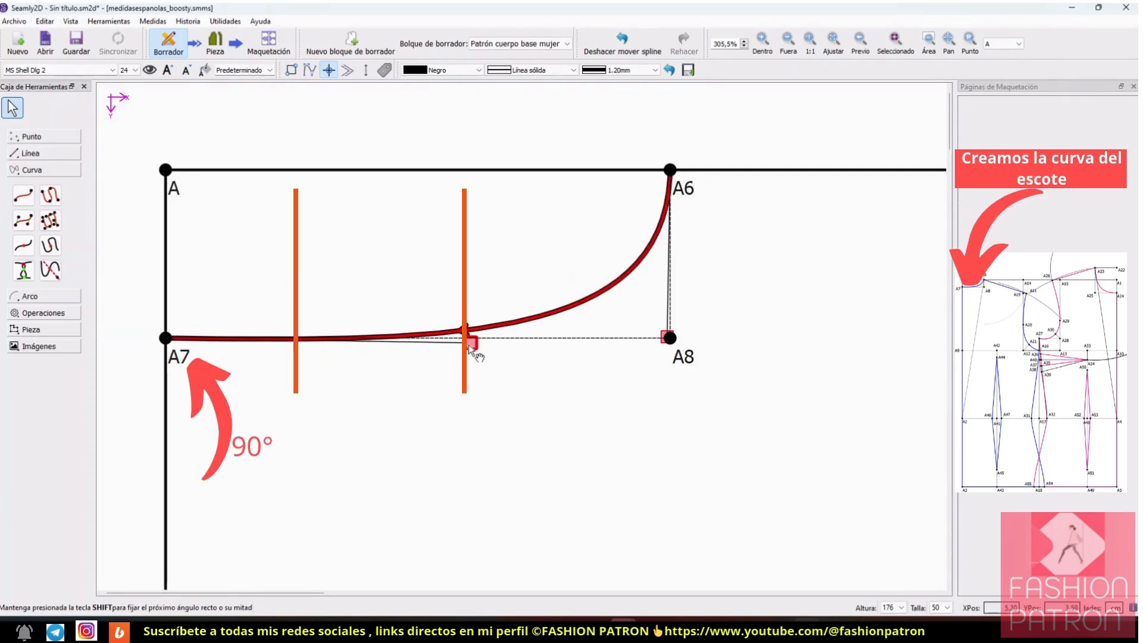
drag(468, 342, 460, 341)
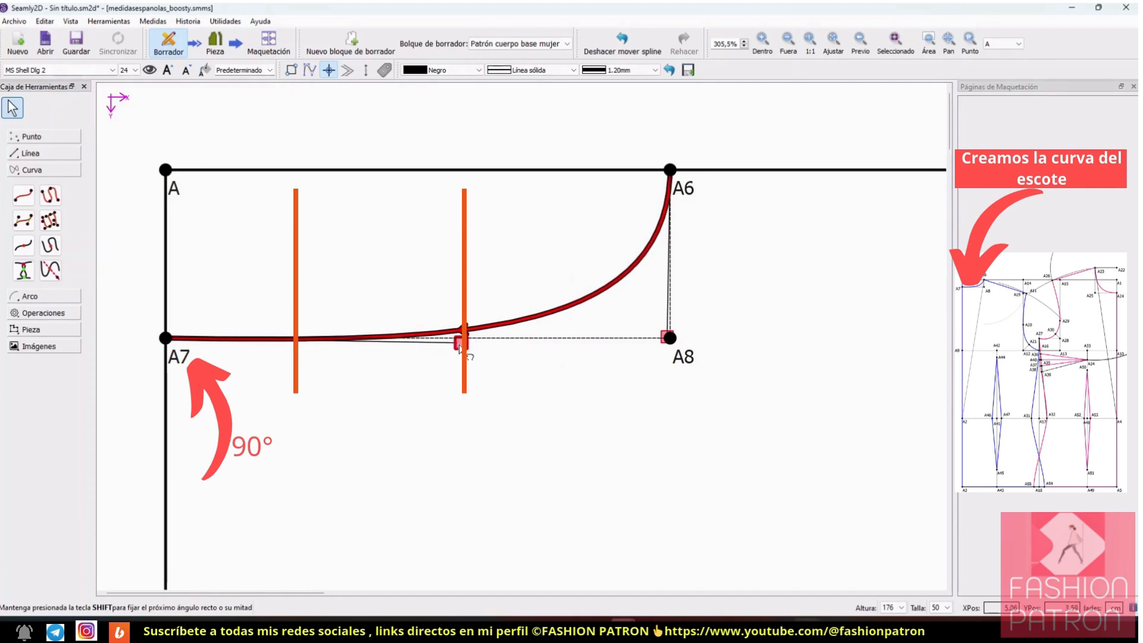
drag(459, 348, 455, 348)
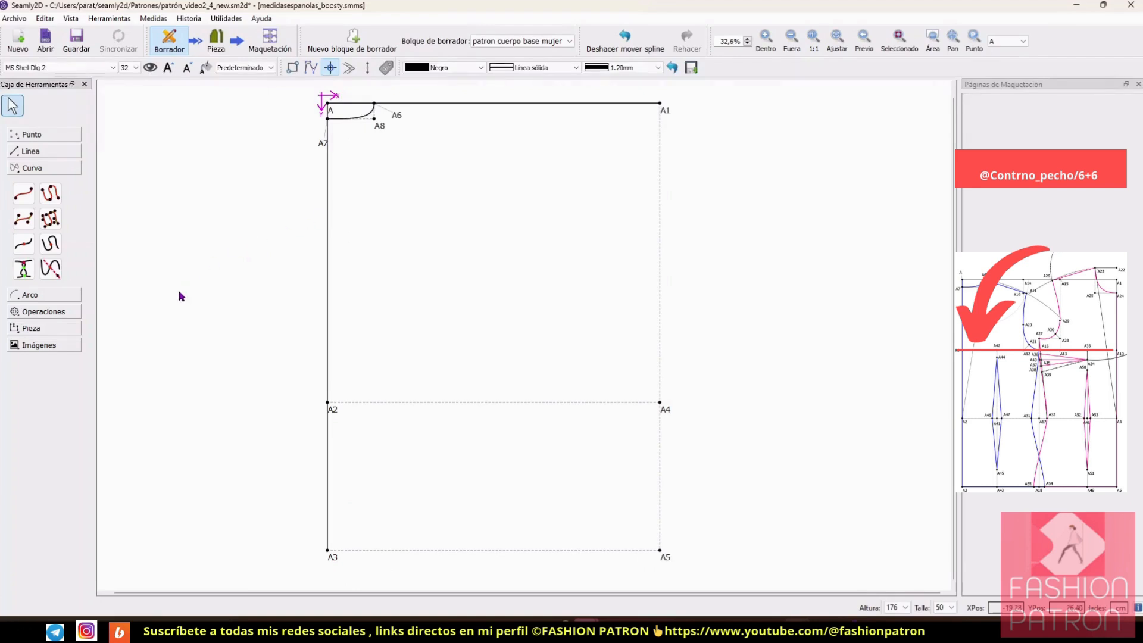
click(41, 156)
click(66, 135)
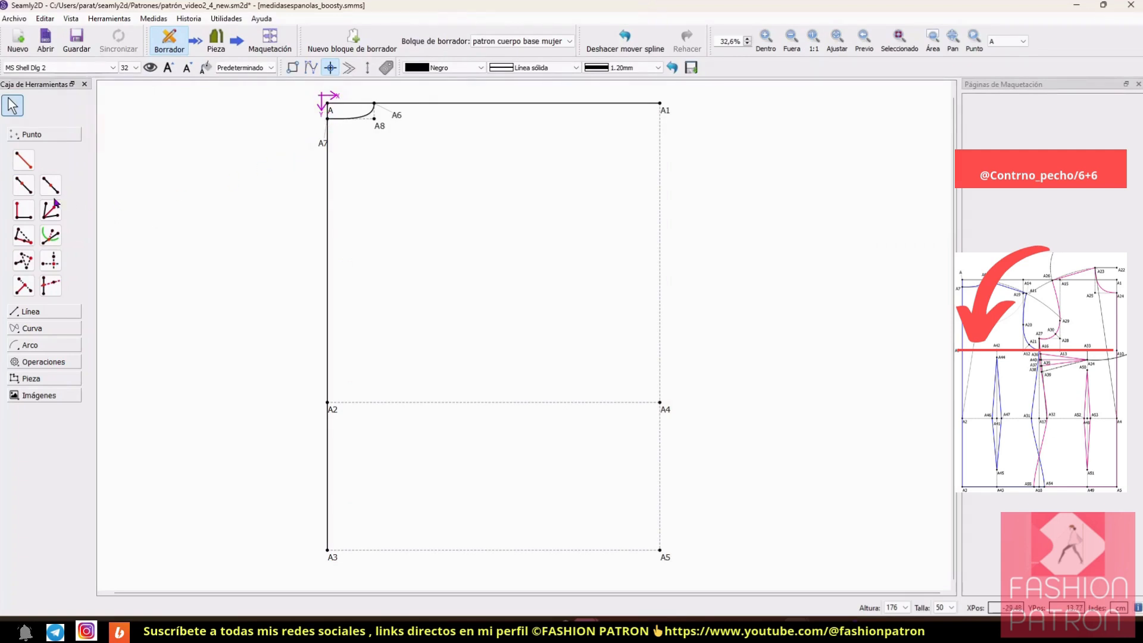
click(26, 191)
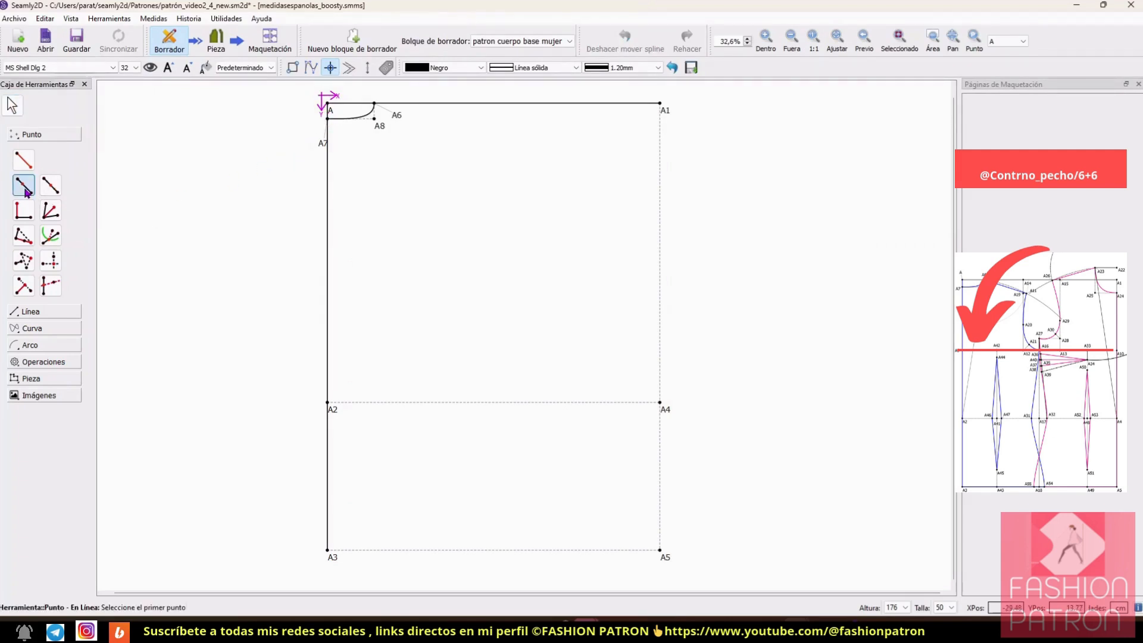
click(53, 190)
click(28, 187)
click(327, 105)
click(328, 403)
drag(573, 165, 781, 134)
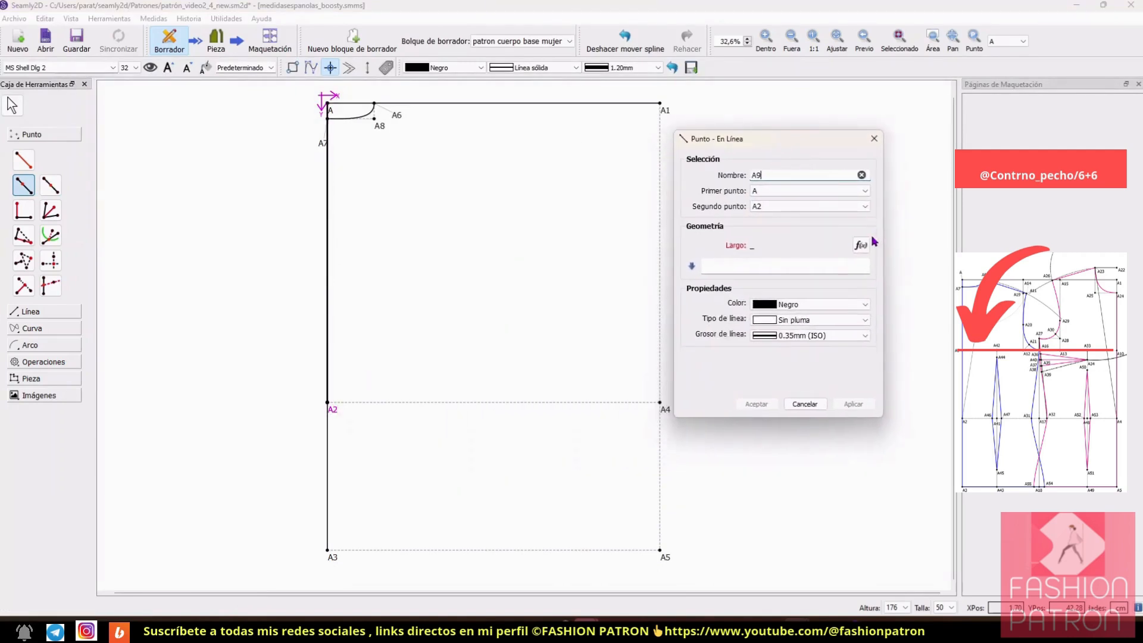
click(861, 246)
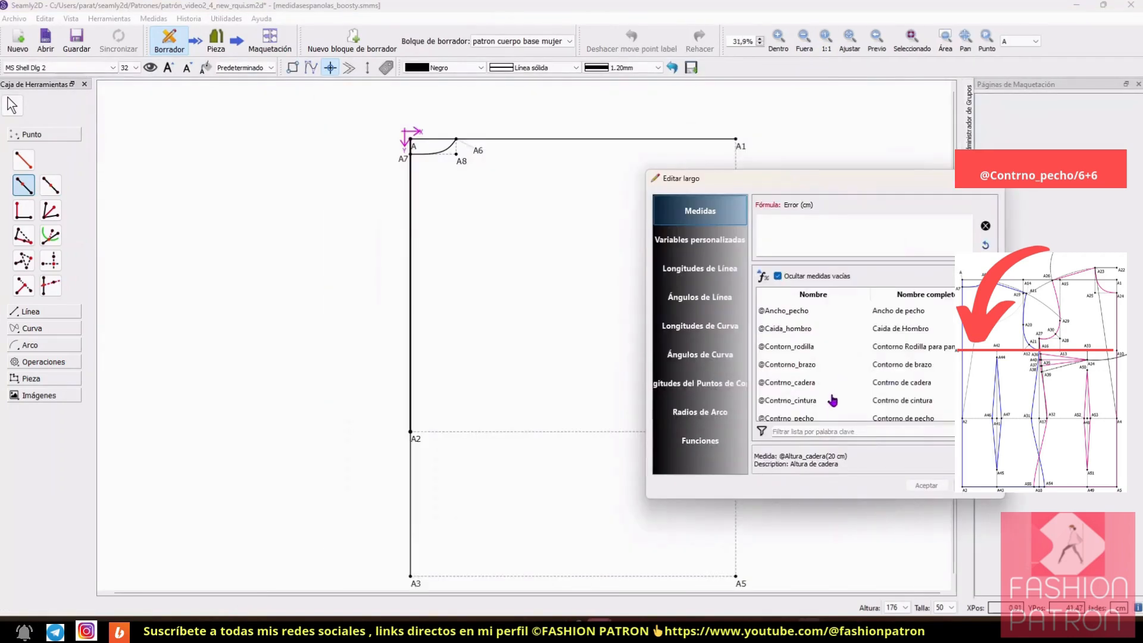
double_click(801, 419)
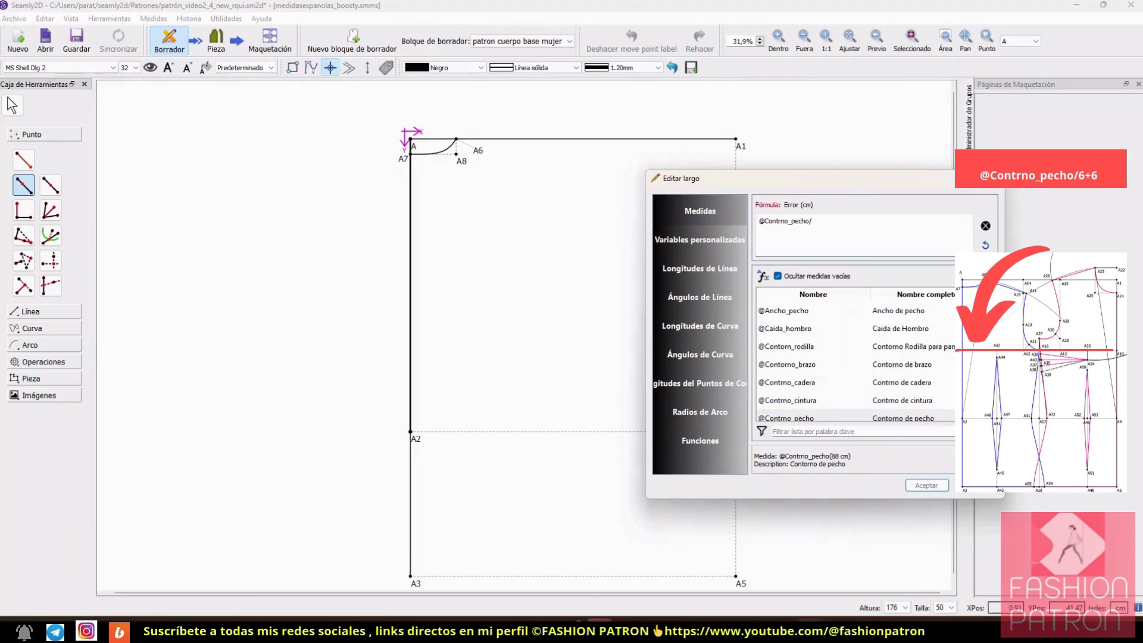
text(+6)
click(926, 485)
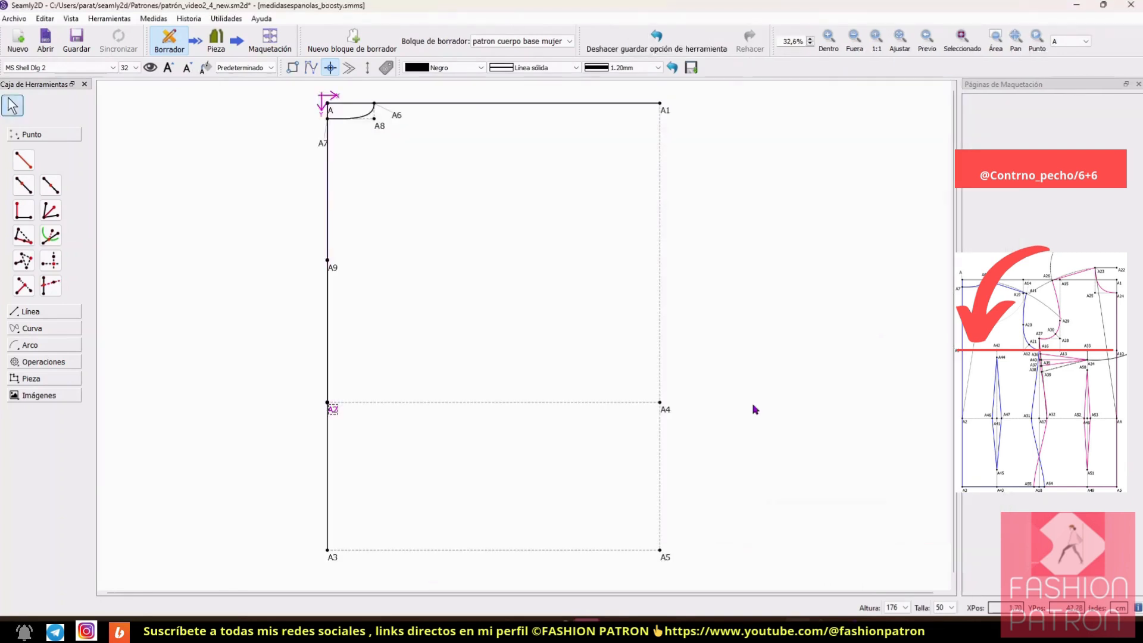
Step: Create an XY intersection point taking its X value from A1 and its Y value from A9
click(51, 260)
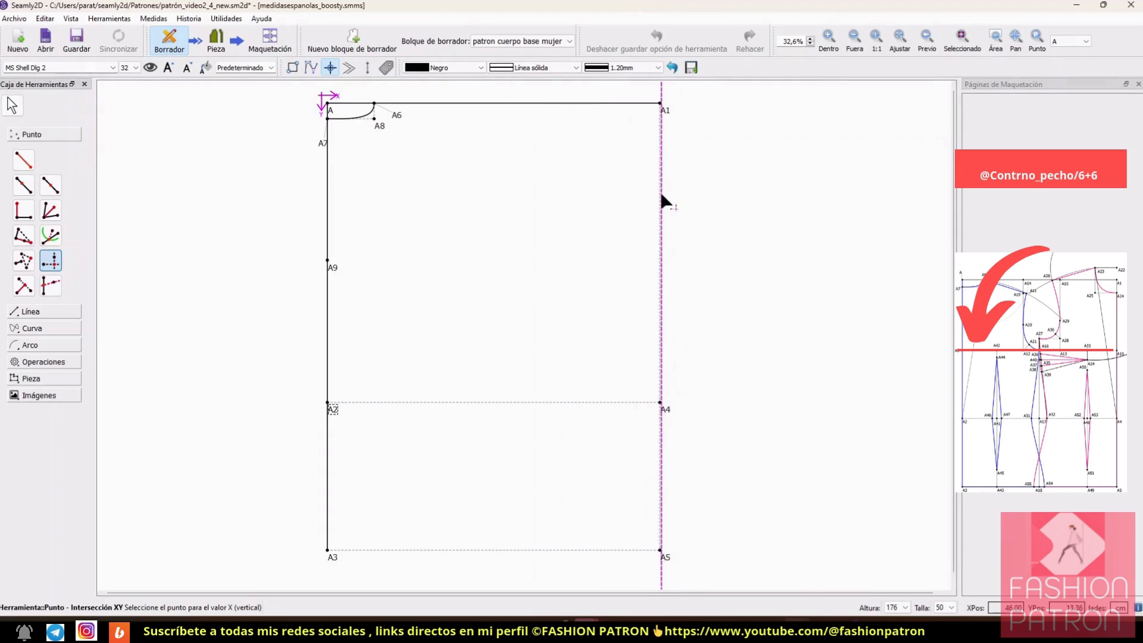
click(662, 113)
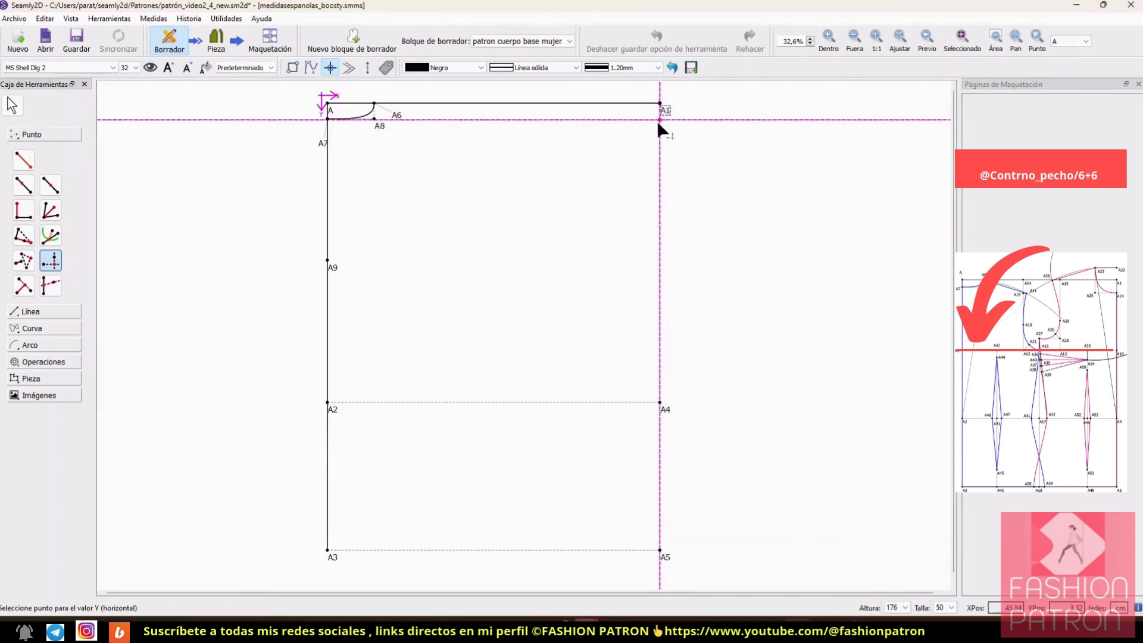
click(330, 269)
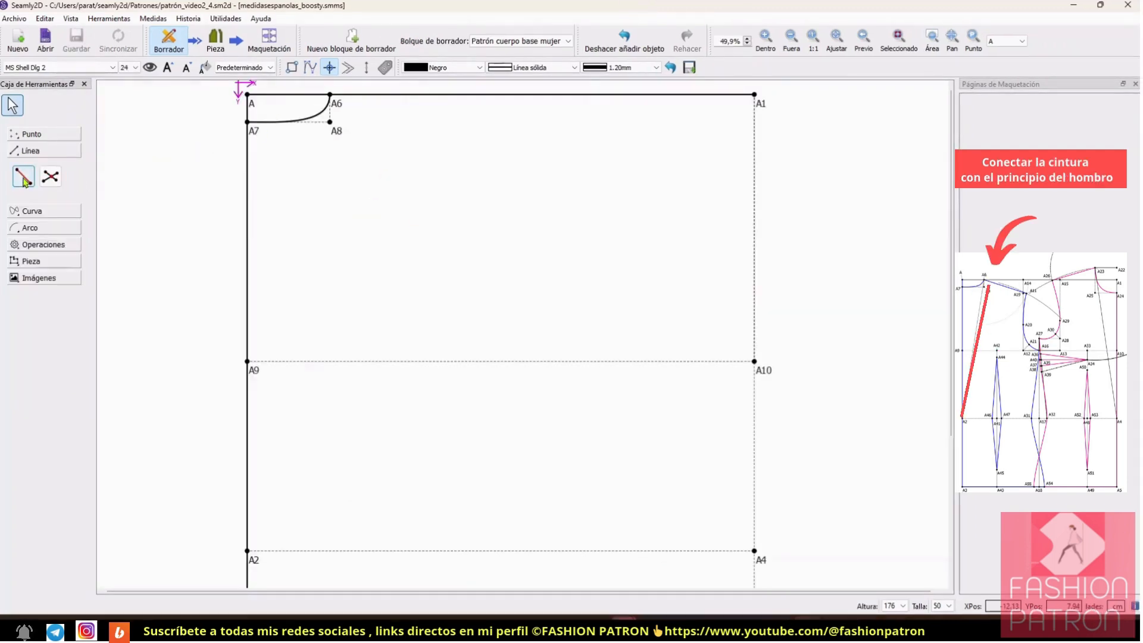
Step: Draw a line between points from the waist point A2 to the shoulder start A6
click(24, 178)
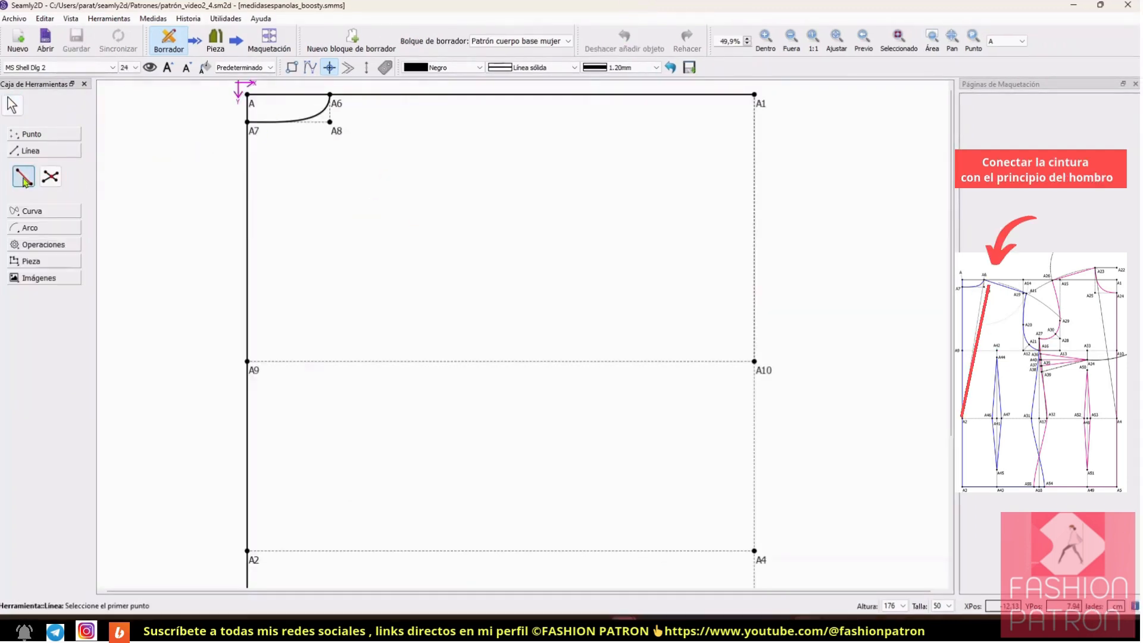
click(248, 551)
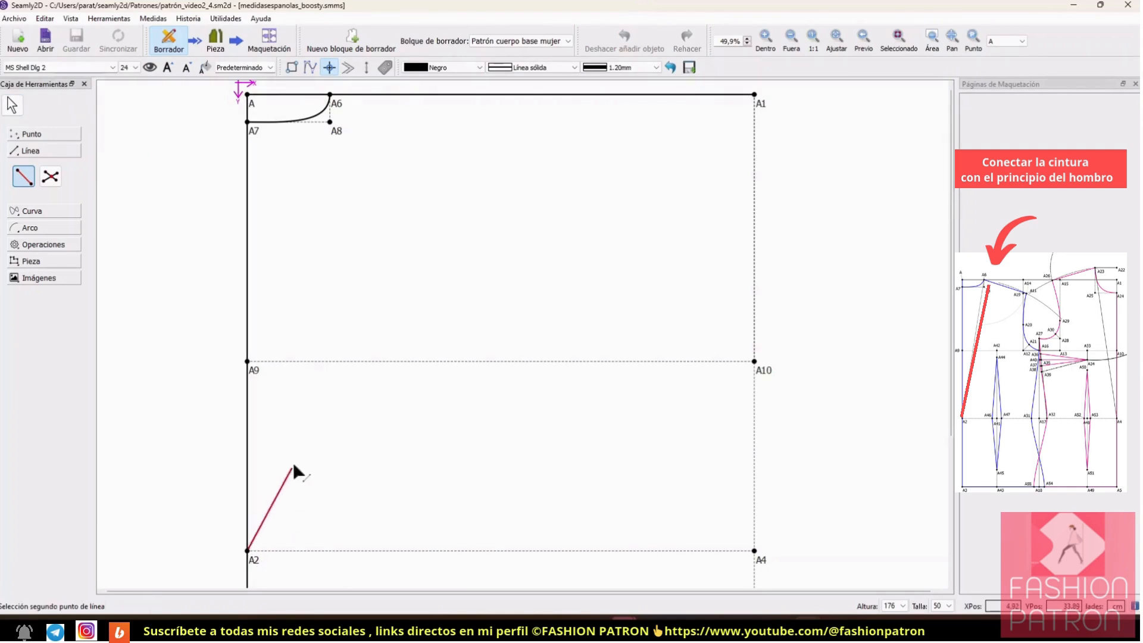
click(330, 101)
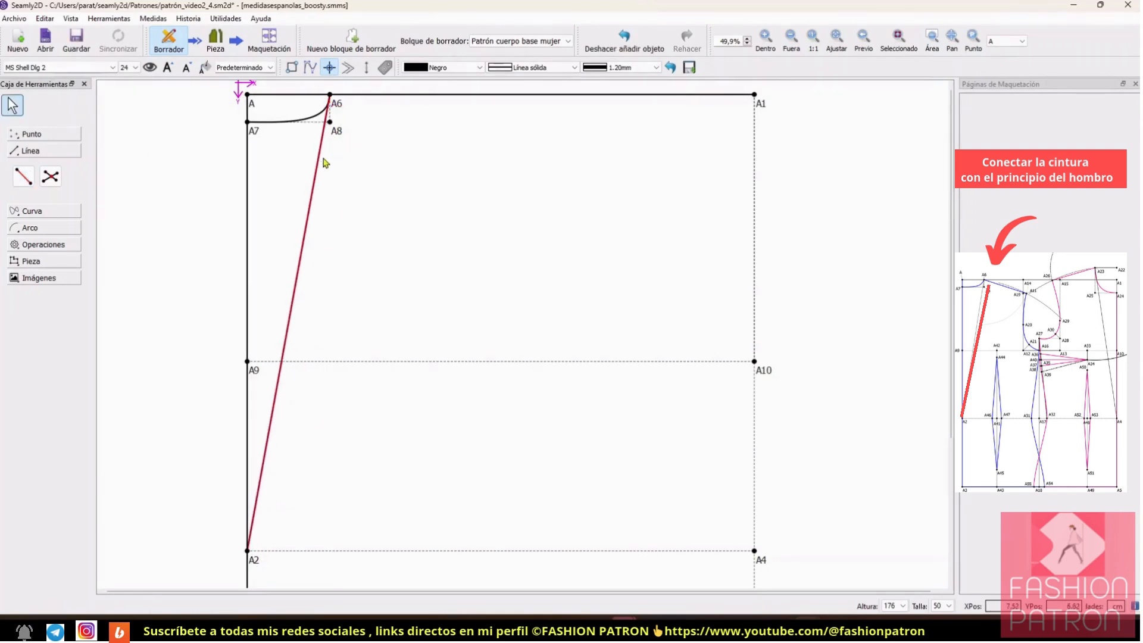
Step: Set the line from A2 to A6 to 0.20 mm thickness and the Punto line type
right_click(314, 193)
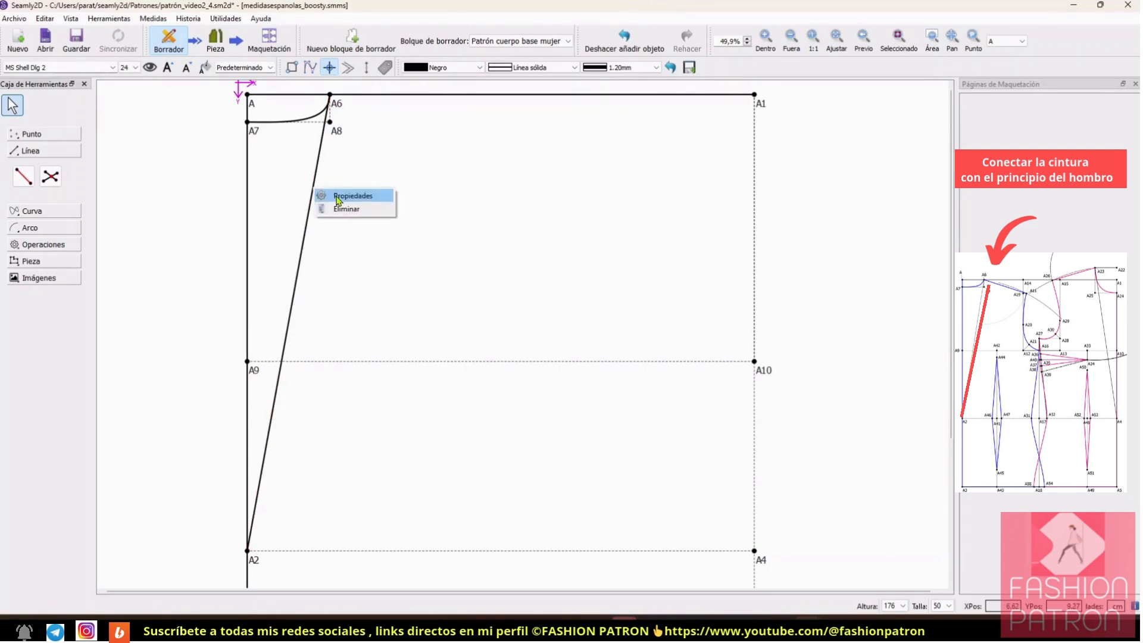
click(339, 199)
click(592, 337)
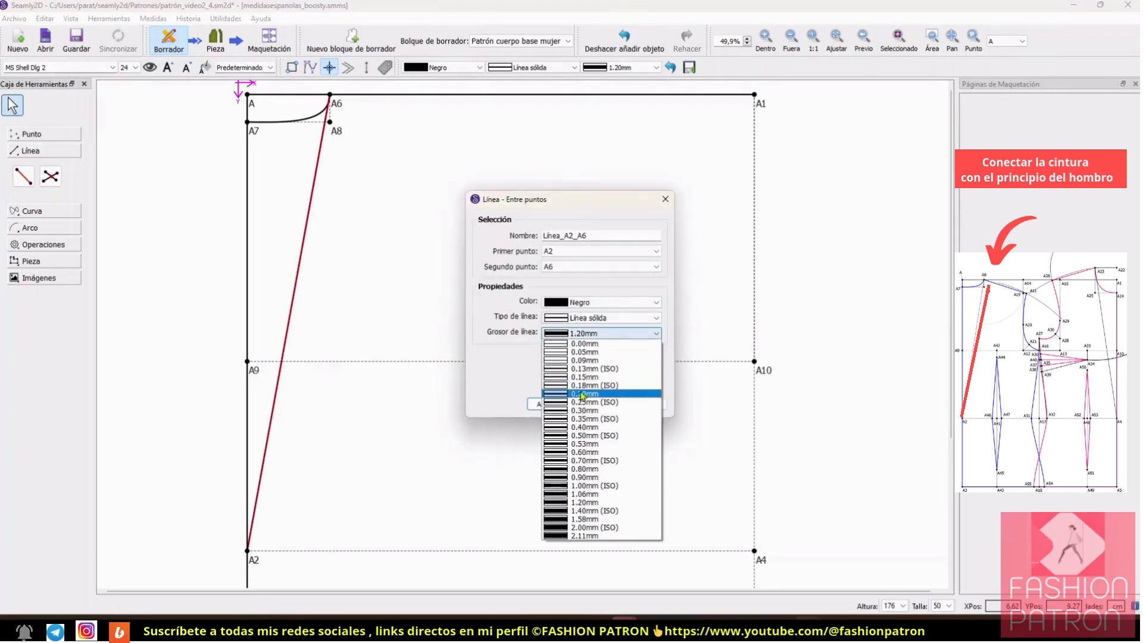
click(582, 395)
click(592, 318)
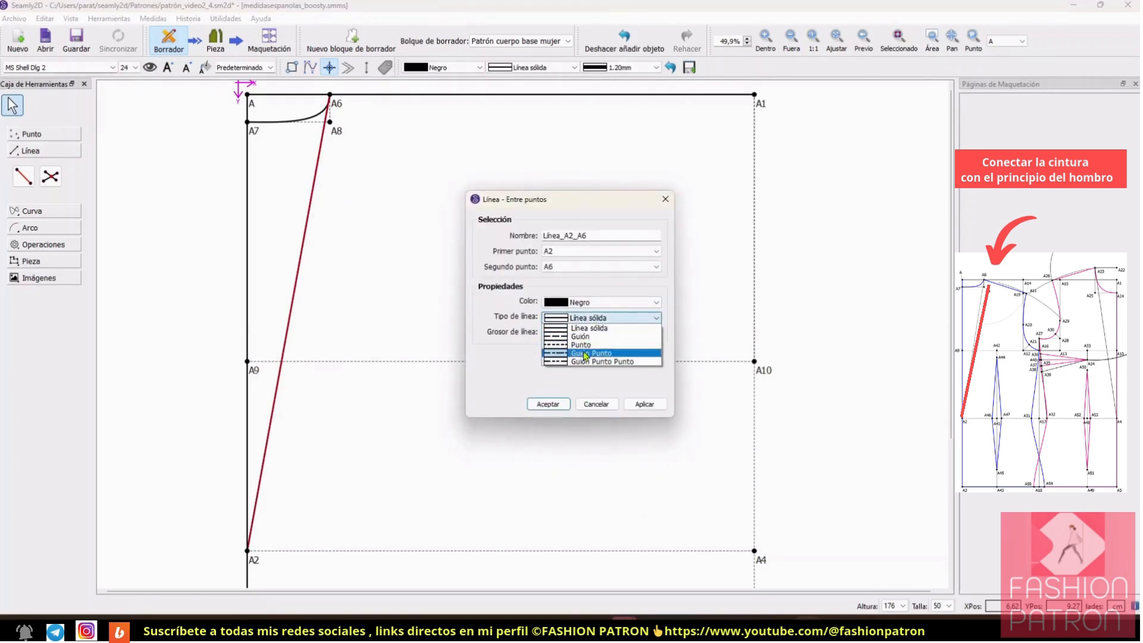
click(587, 344)
click(550, 404)
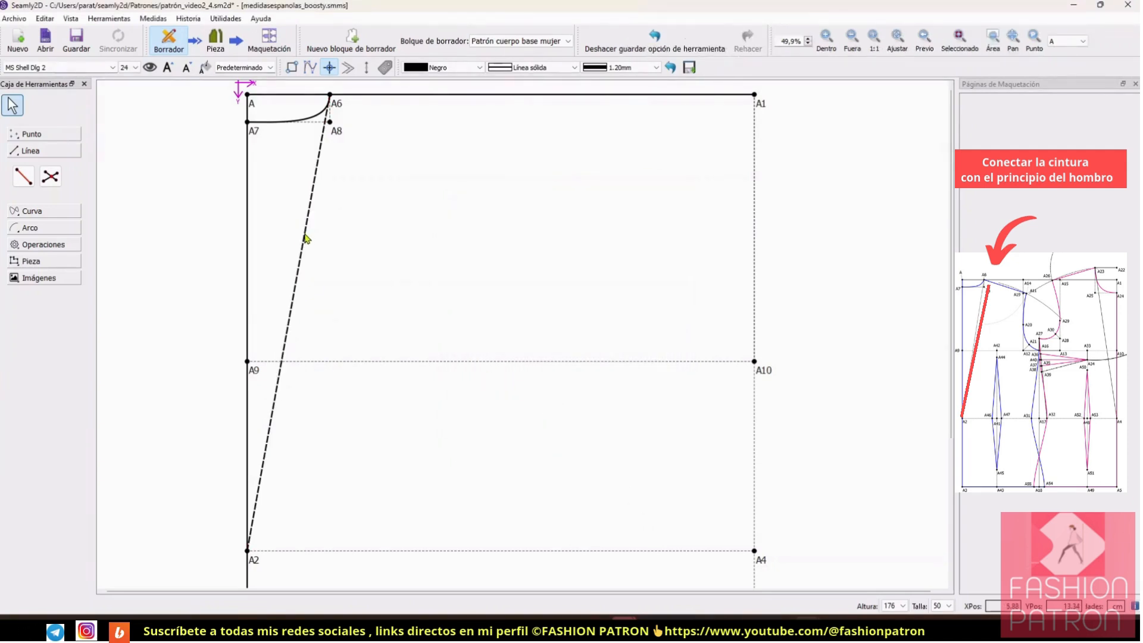
mouse_move(305, 238)
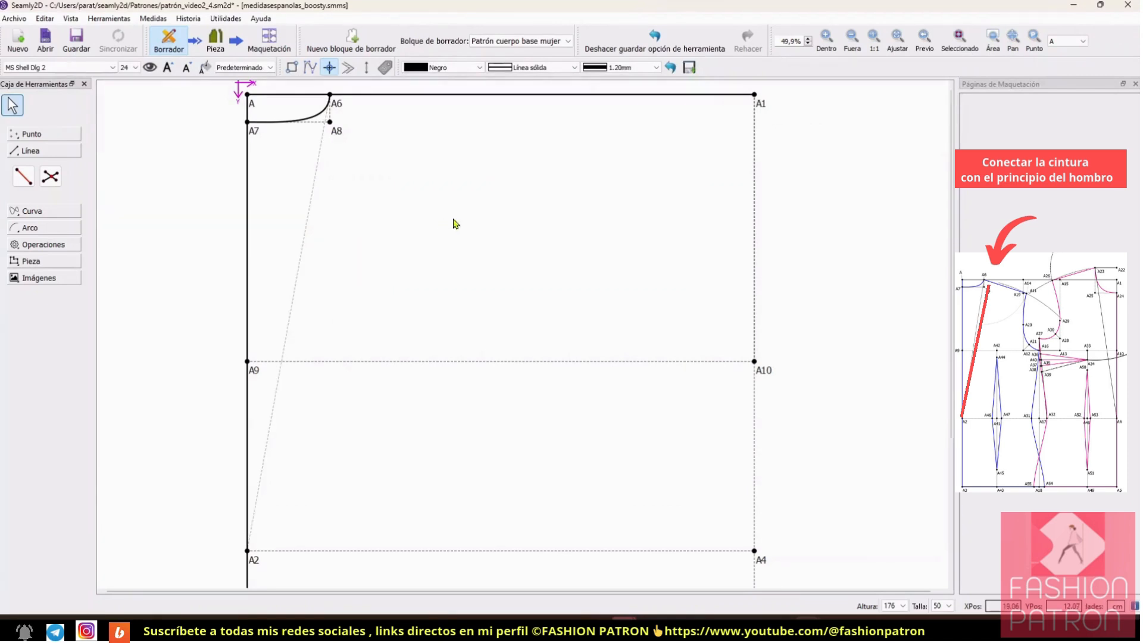
Step: Start a radius-and-angles arc centred on A2 and set its radius formula to Línea_A2_A6
click(12, 225)
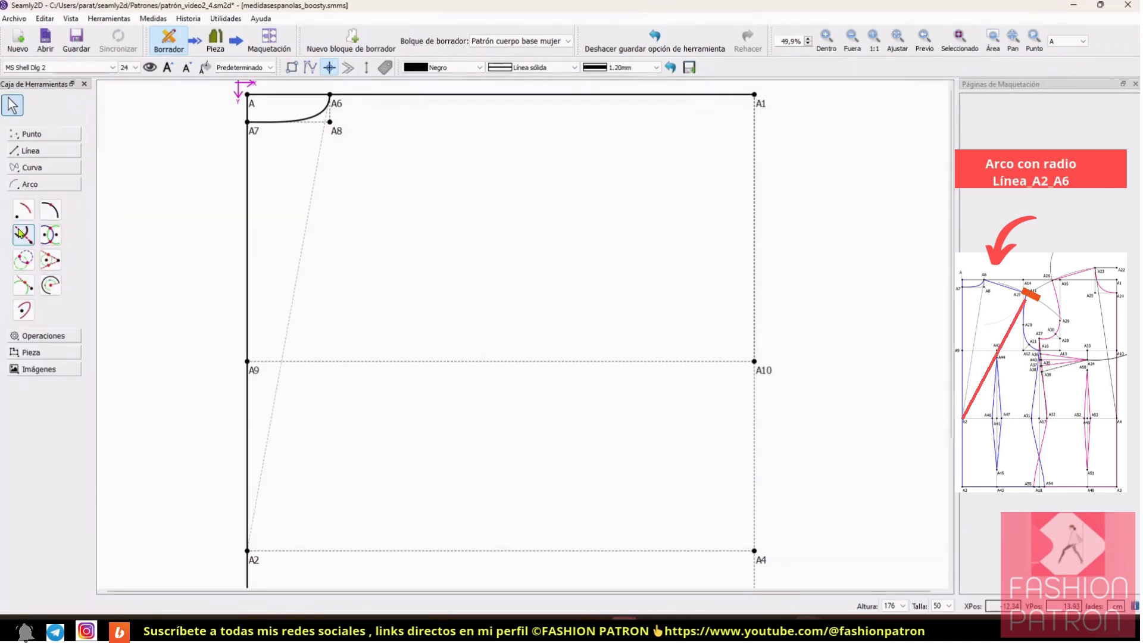
click(24, 211)
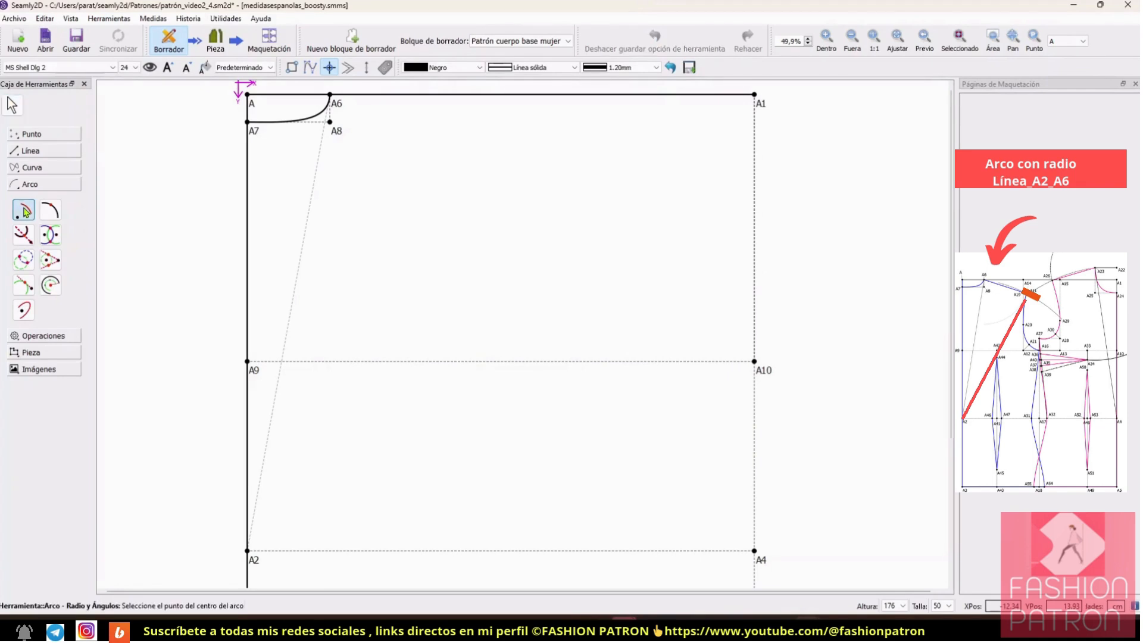
click(248, 550)
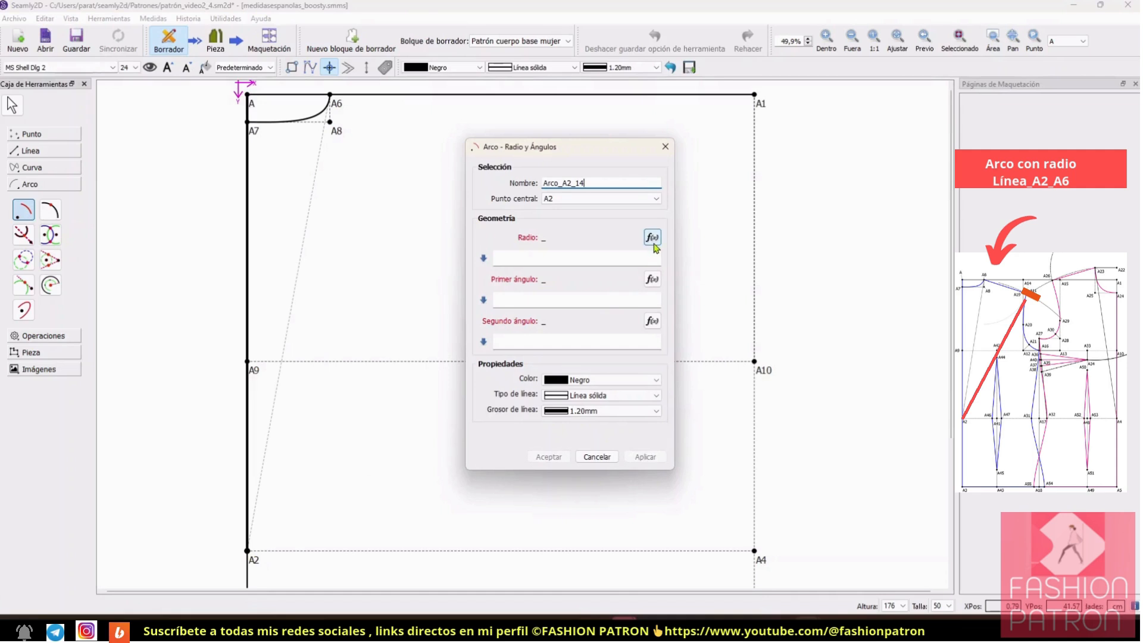
click(652, 238)
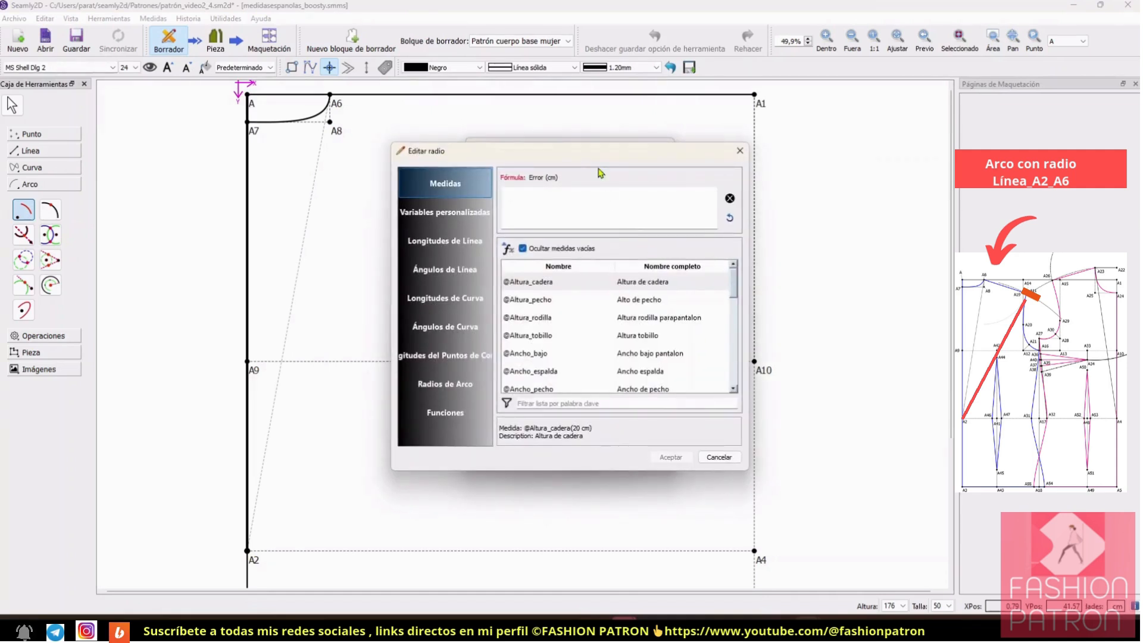
drag(590, 157, 699, 151)
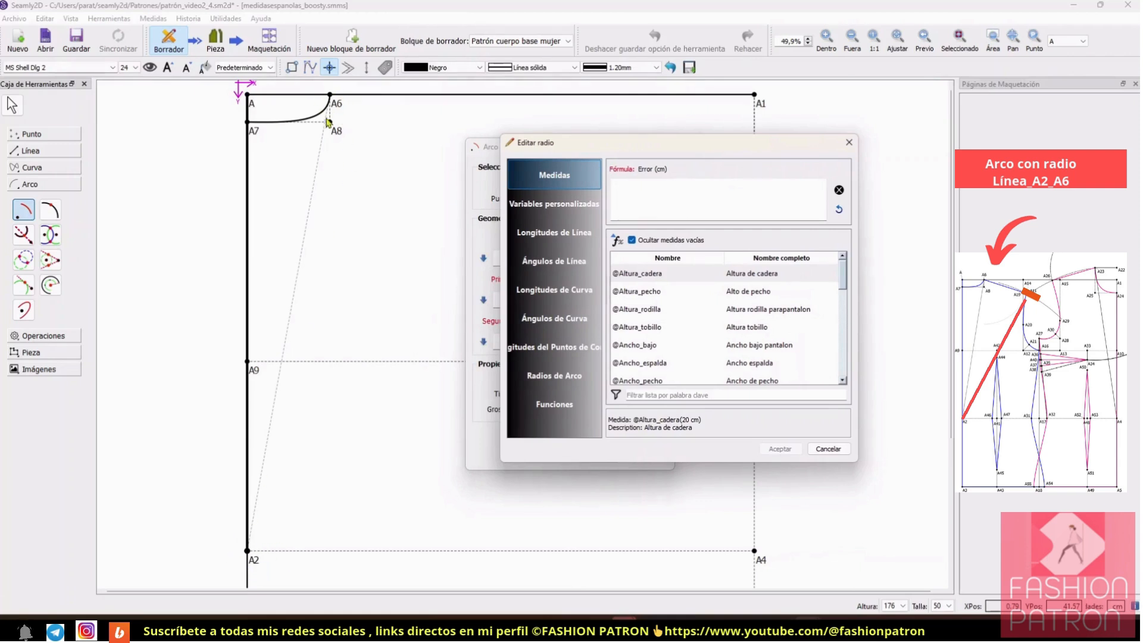
click(553, 233)
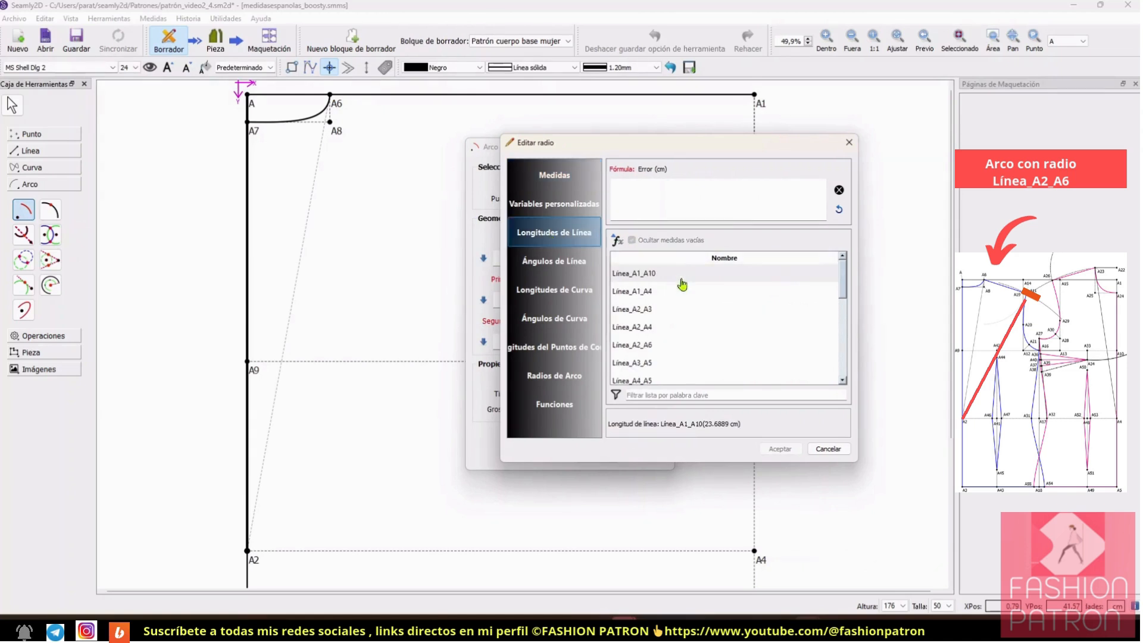
click(679, 395)
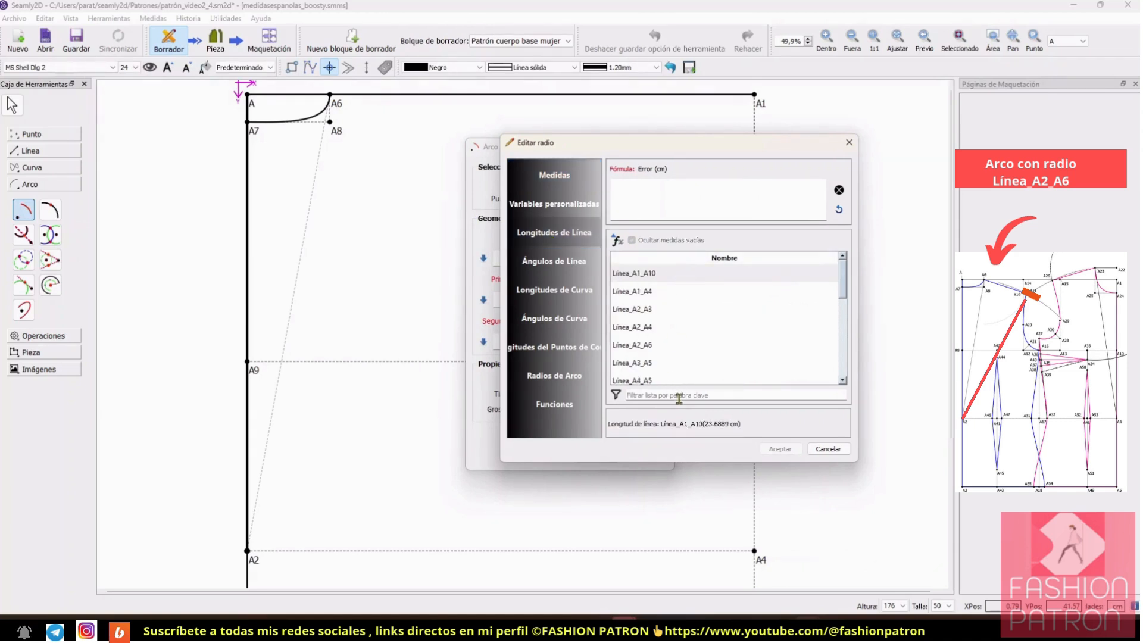
text(6)
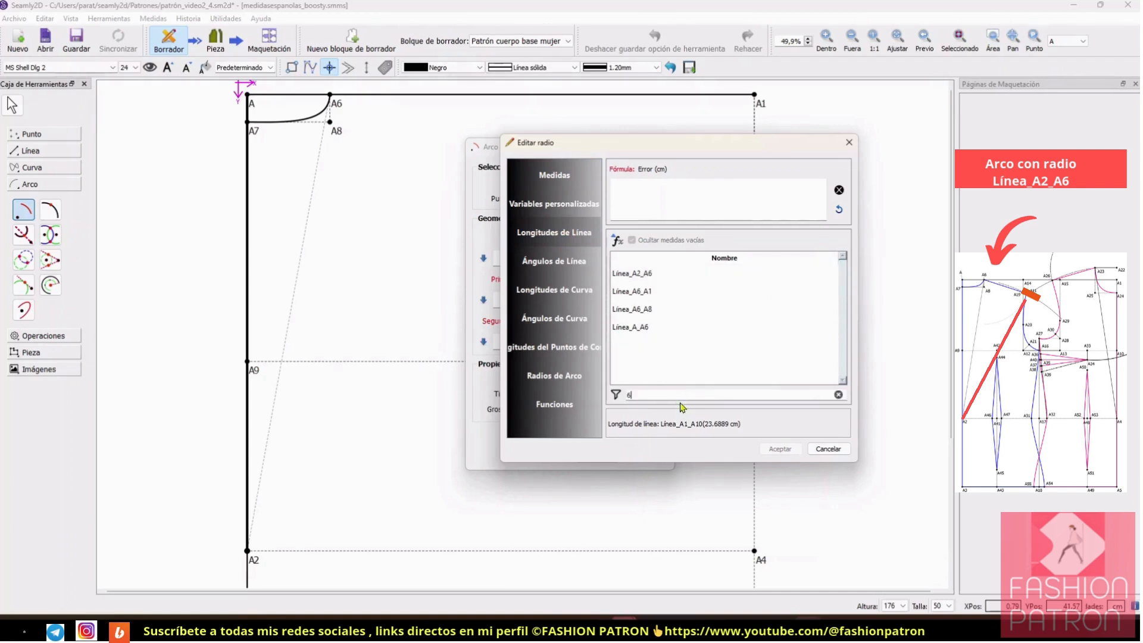
double_click(659, 274)
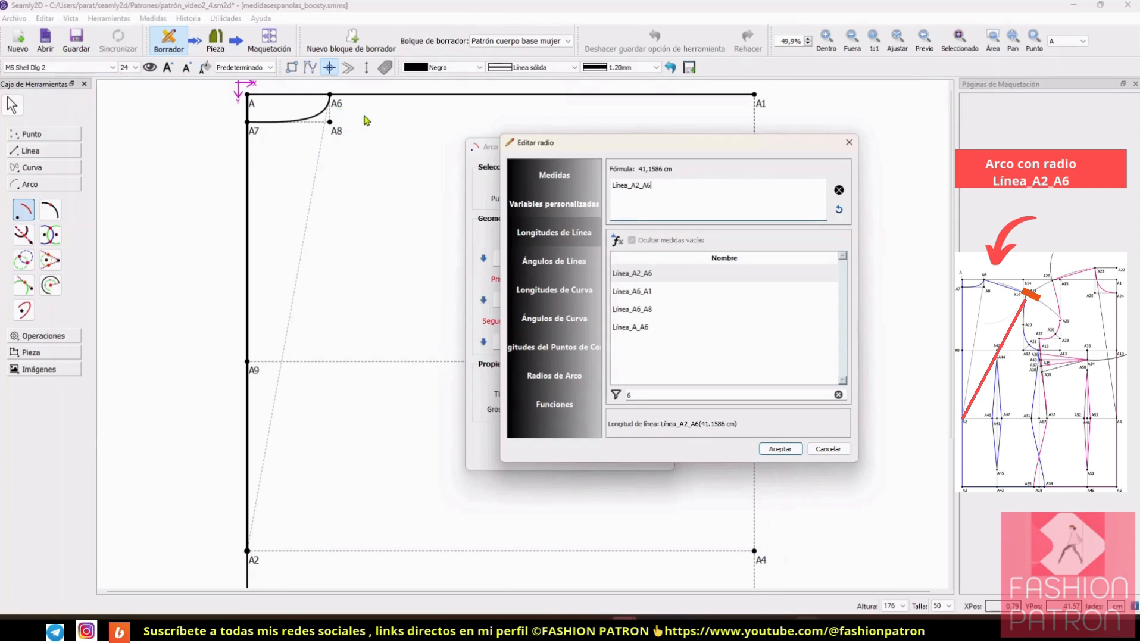
click(783, 449)
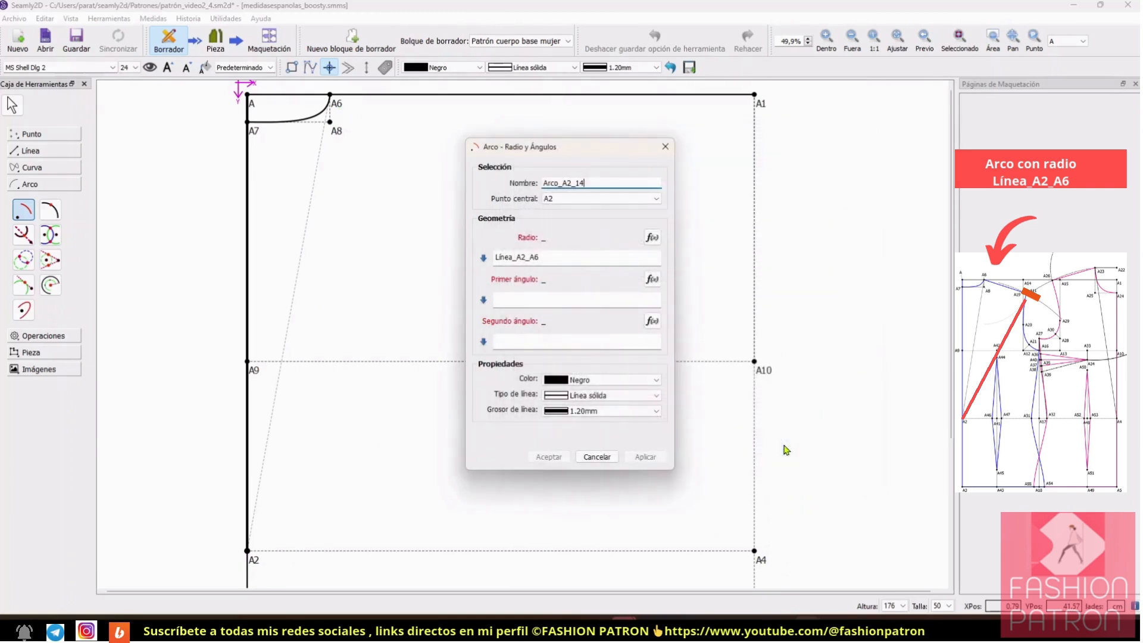
Step: Set the arc's first angle to 45° and second angle to 75°, and create the arc
click(519, 300)
text(45)
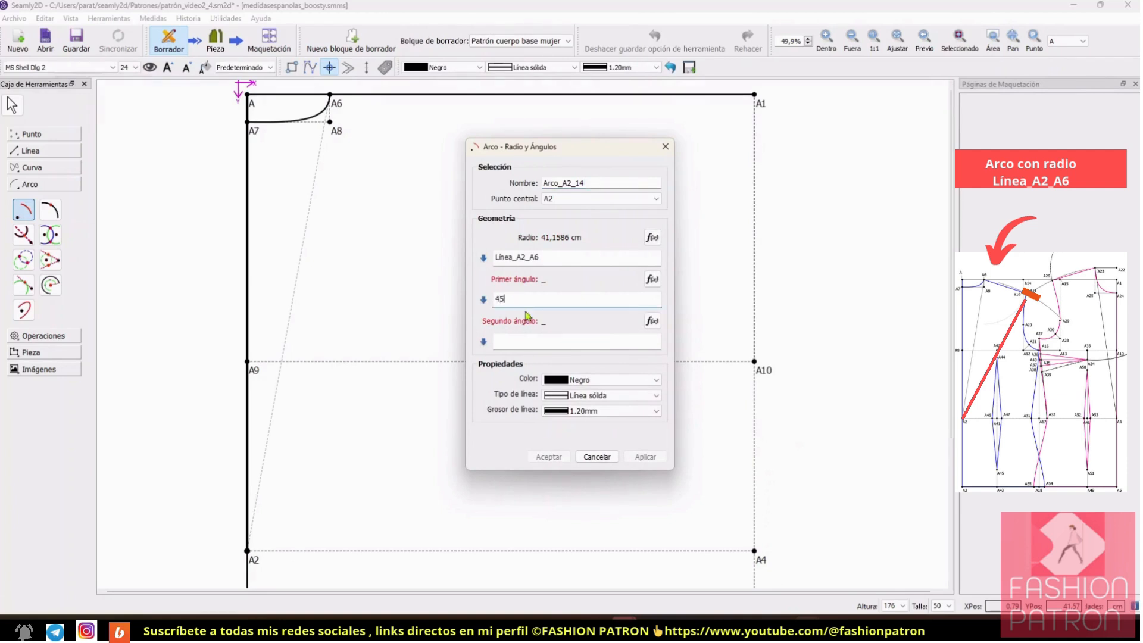
click(541, 340)
text(75)
click(645, 458)
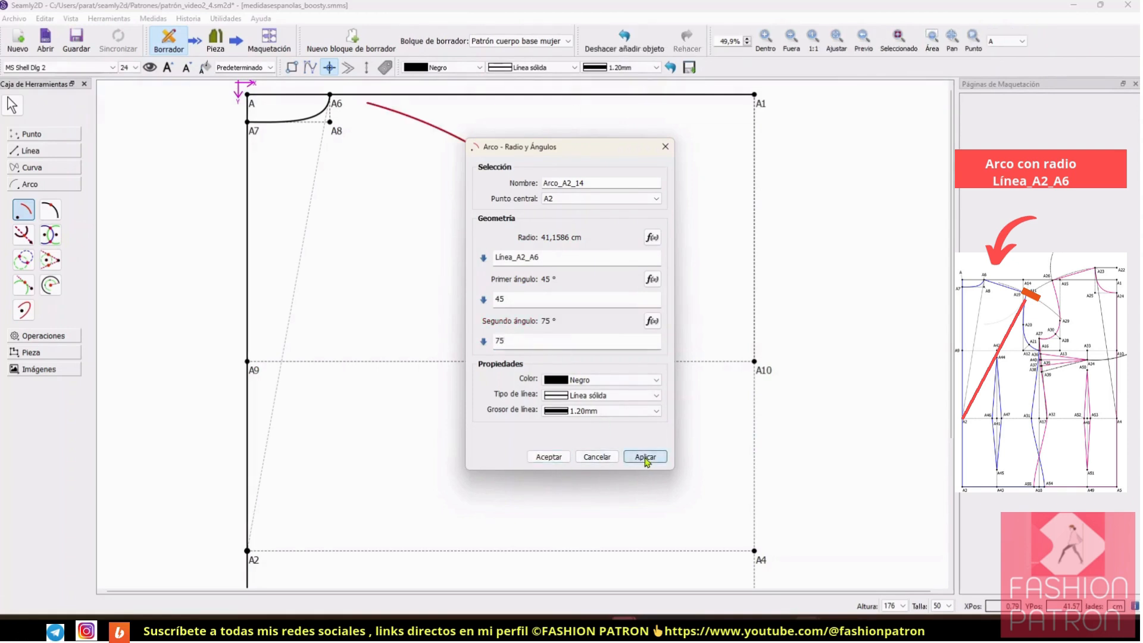
click(547, 458)
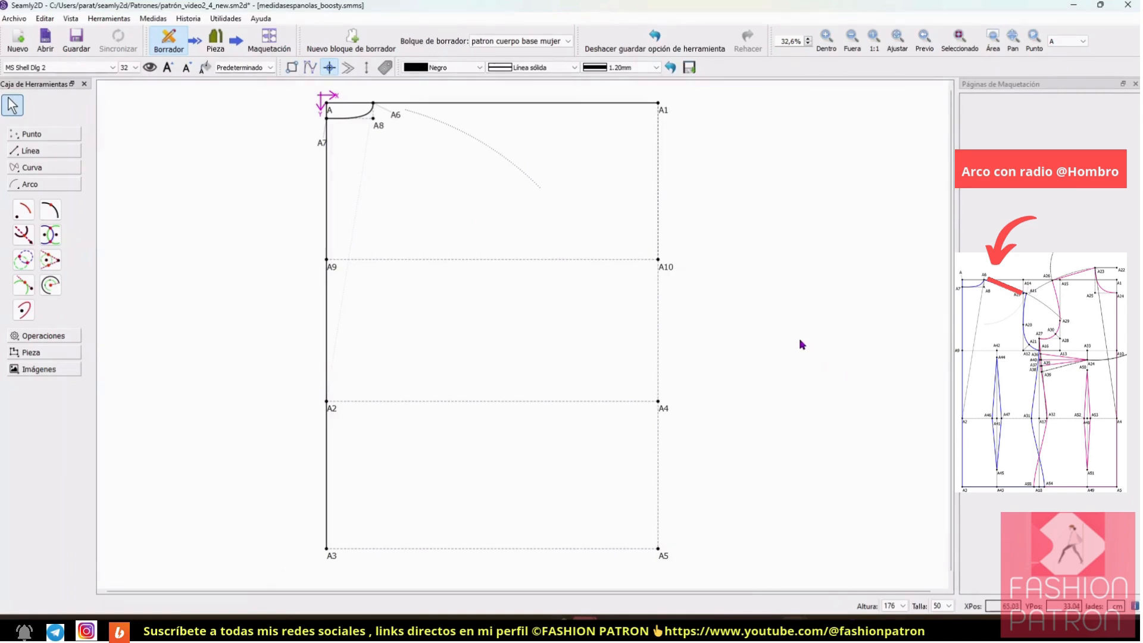
click(825, 40)
click(825, 42)
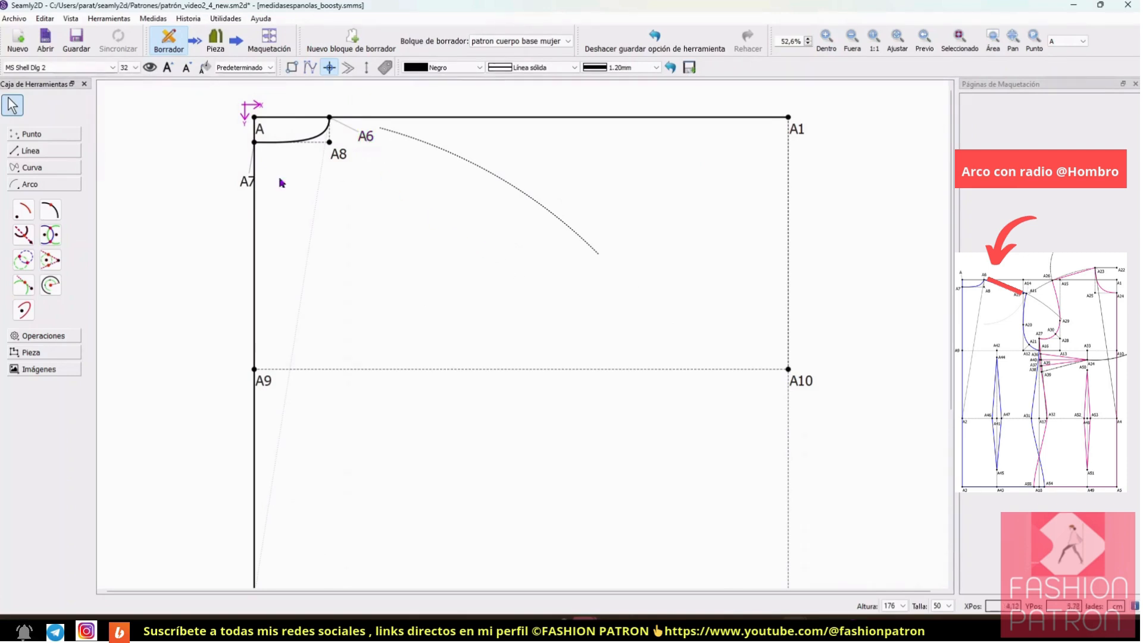
click(24, 211)
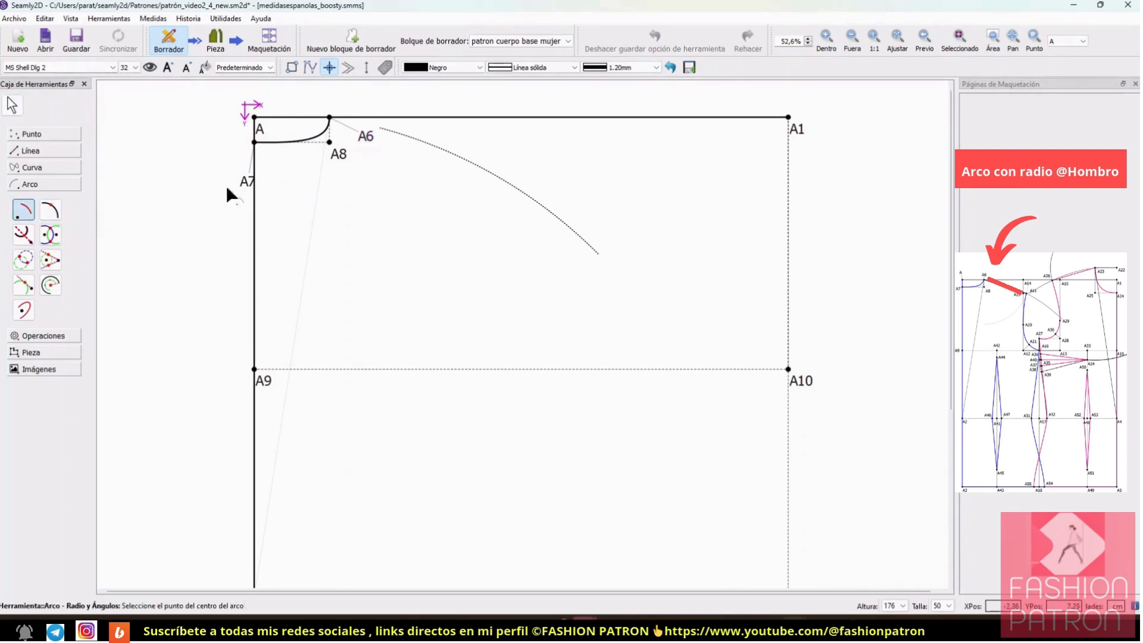
click(331, 122)
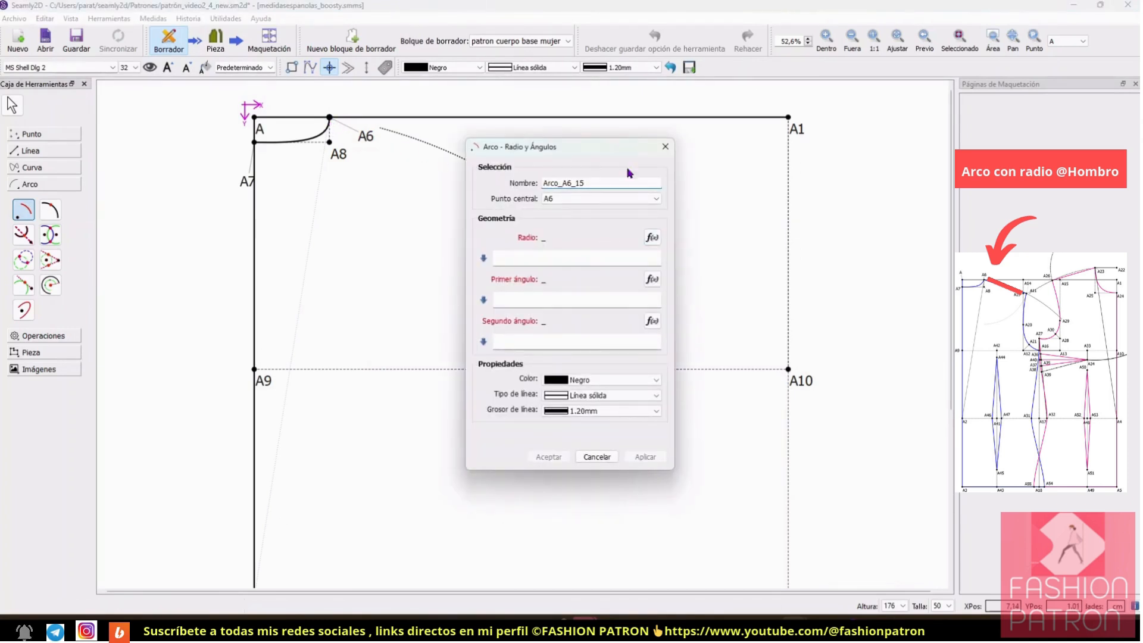
drag(593, 151, 797, 132)
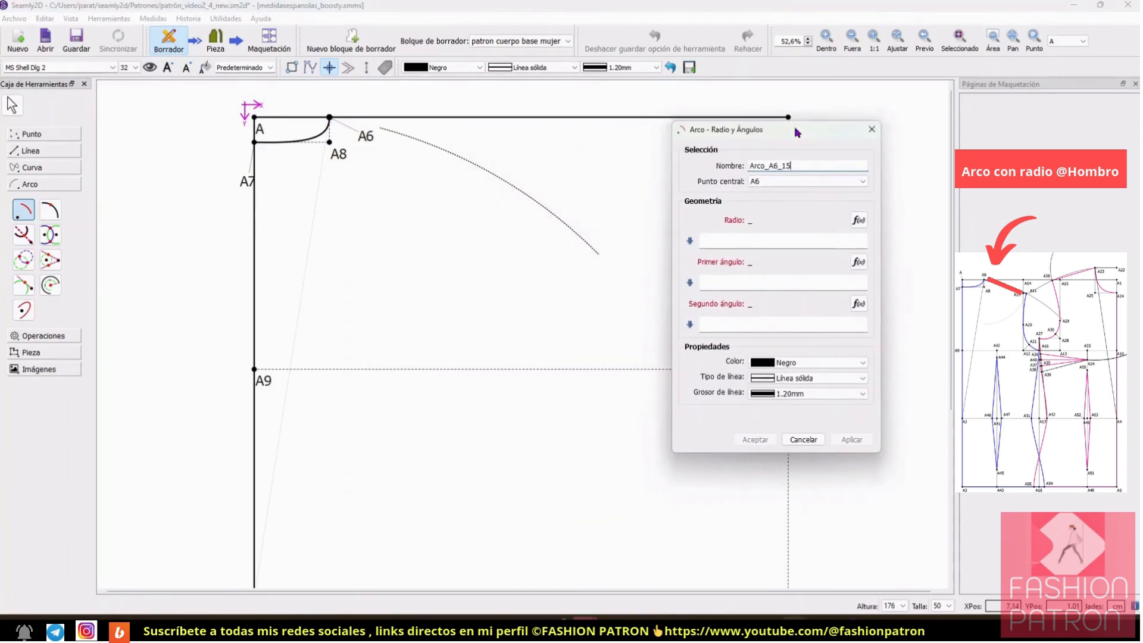
click(859, 220)
drag(586, 155, 857, 148)
scroll(887, 300, down, 6)
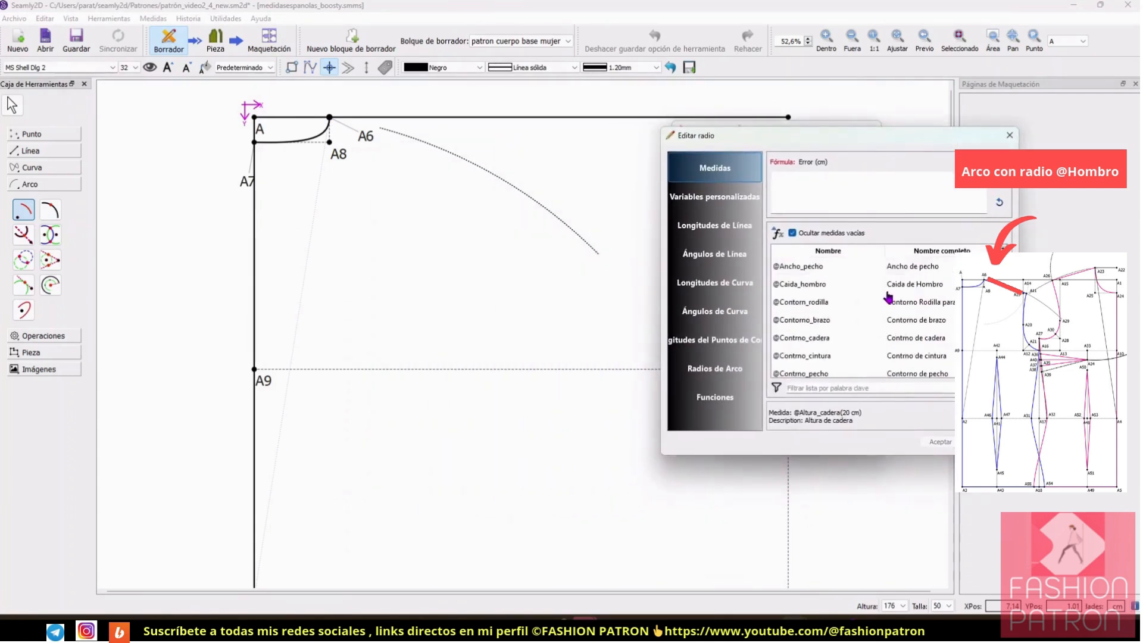
scroll(802, 294, up, 1)
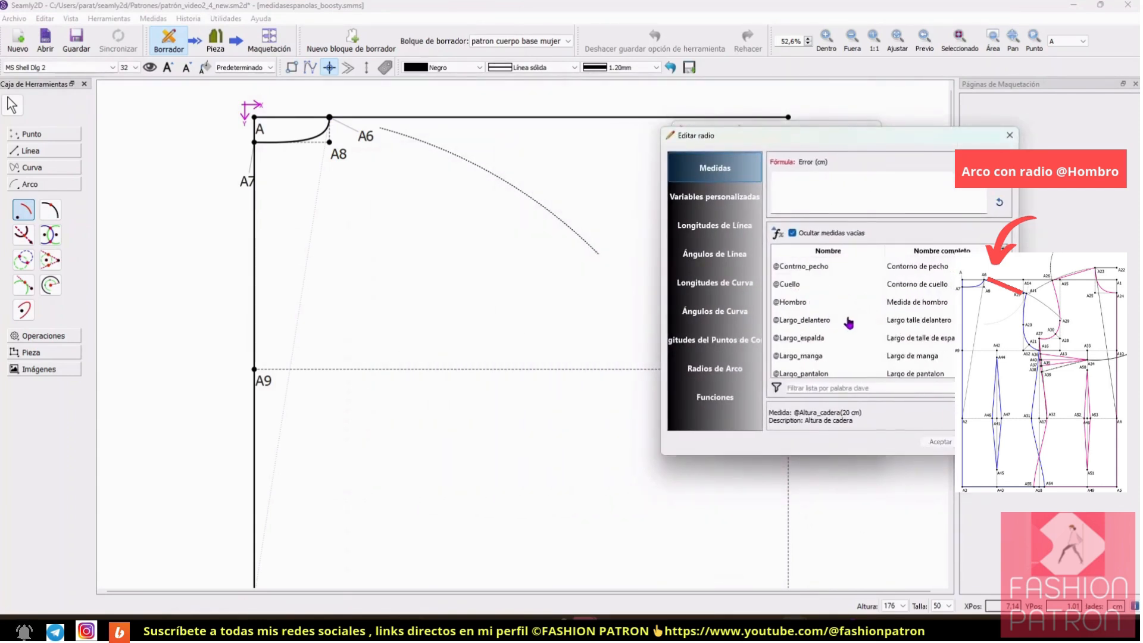
double_click(793, 301)
click(939, 441)
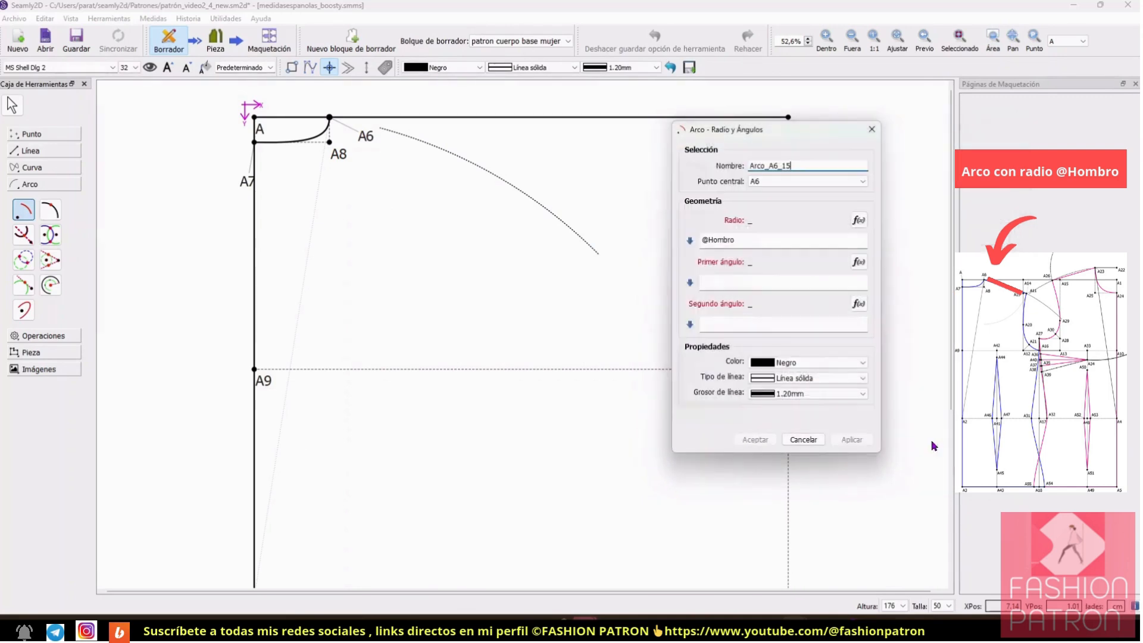
Step: Set the A6 arc's first angle to 270° and second angle to 360°, and create the arc
click(760, 282)
text(270)
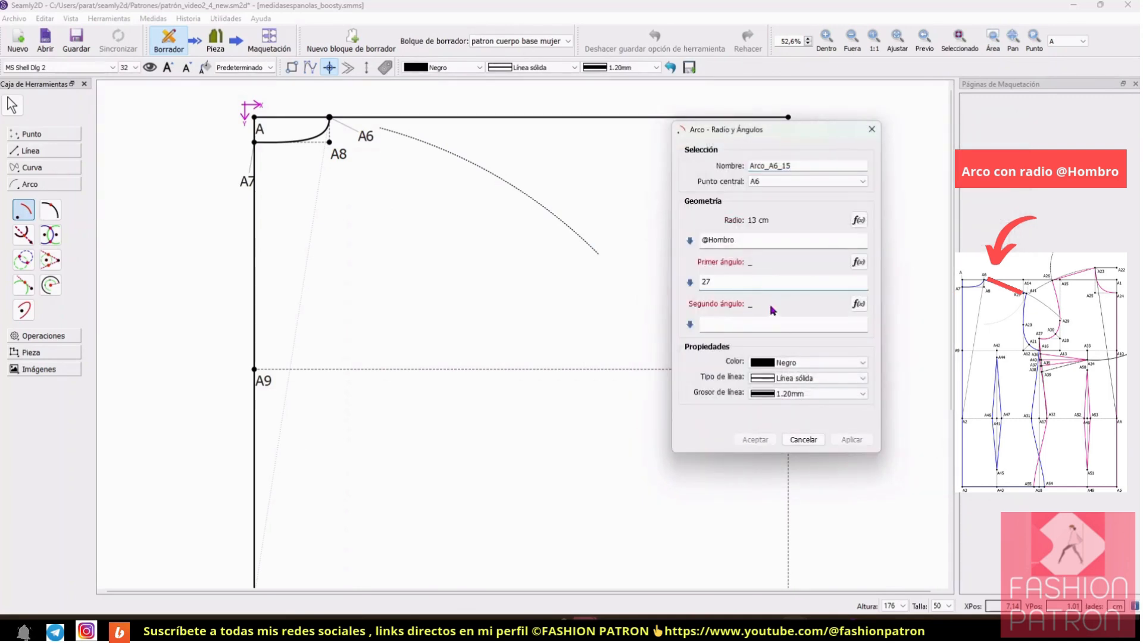
click(759, 327)
text(360)
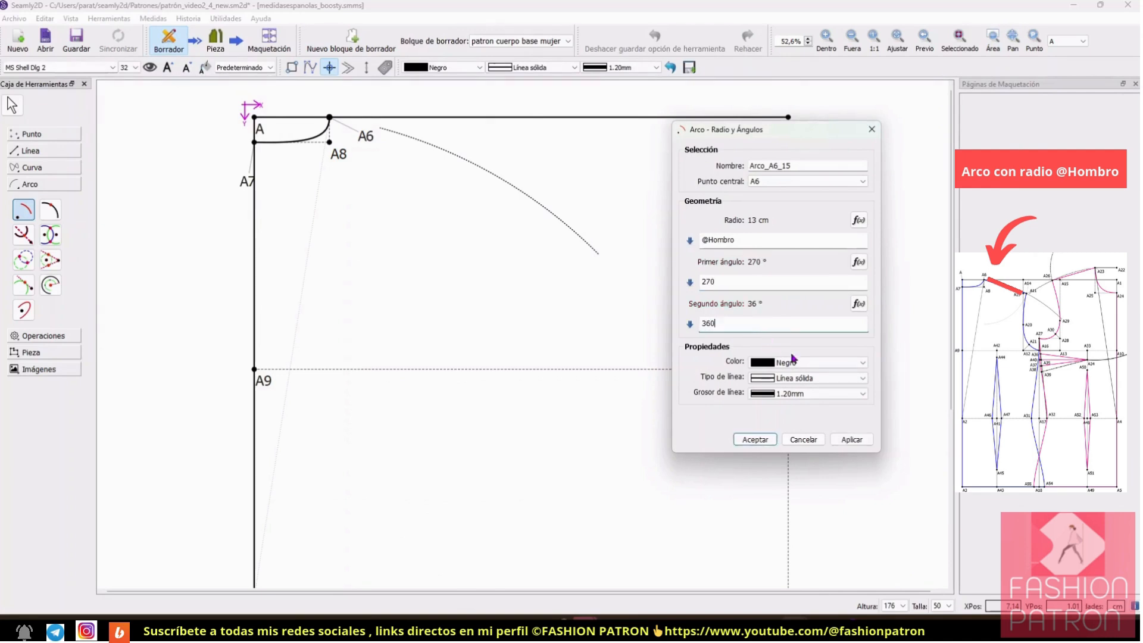
click(754, 440)
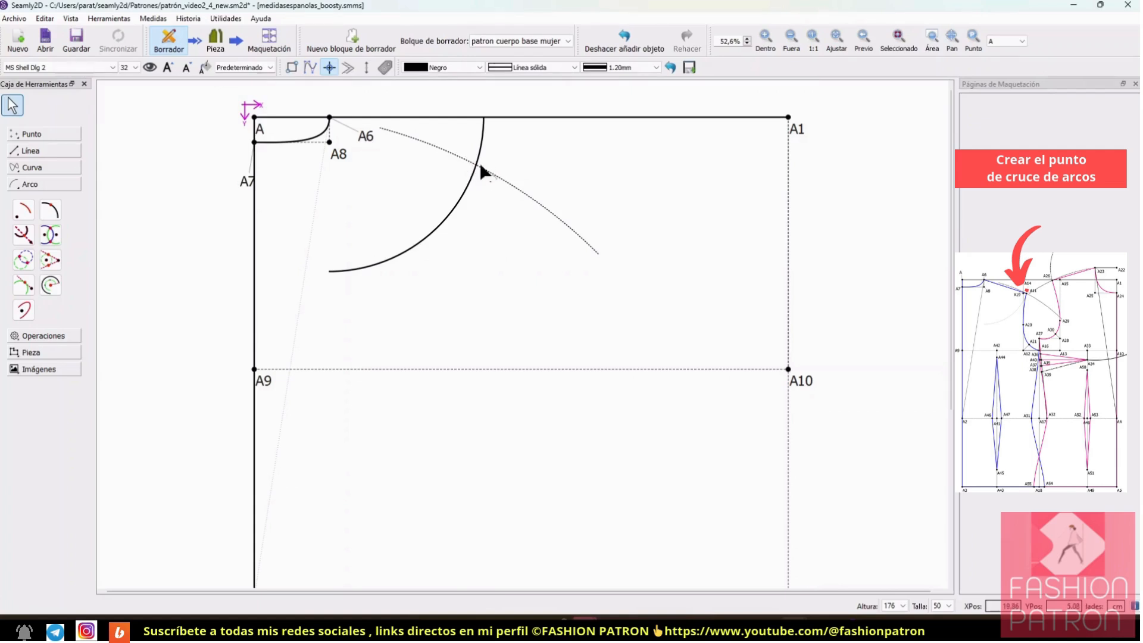
Step: Create the intersection point of the A6-centred arc and the A2-centred arc, and move its label clear of the crossing
click(51, 236)
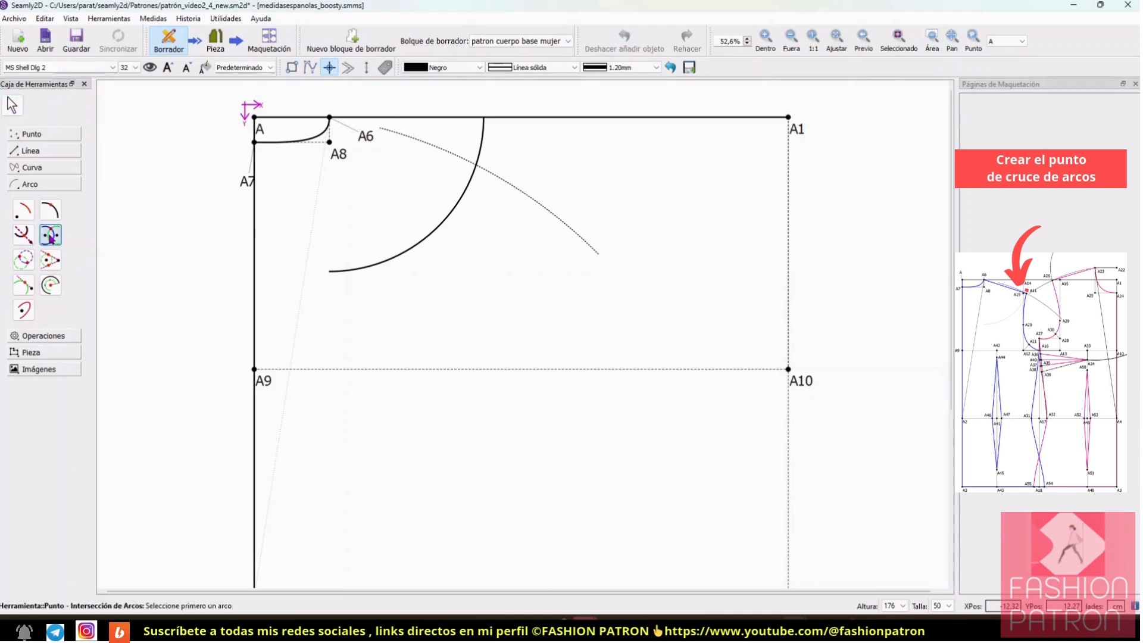
click(473, 185)
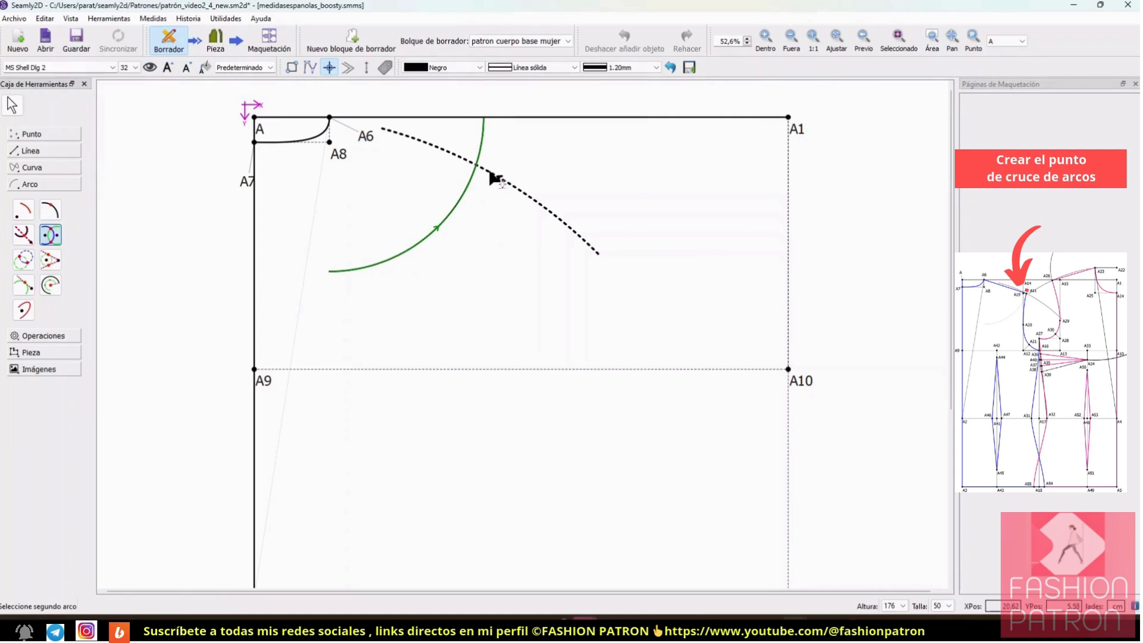
click(493, 176)
drag(489, 177, 505, 157)
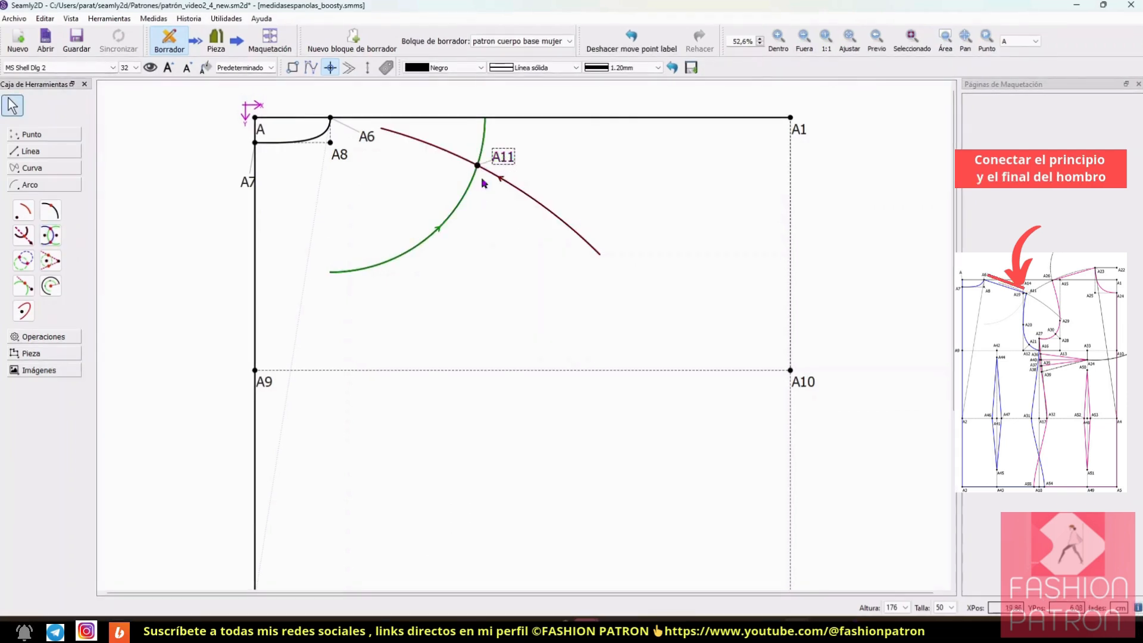
click(498, 218)
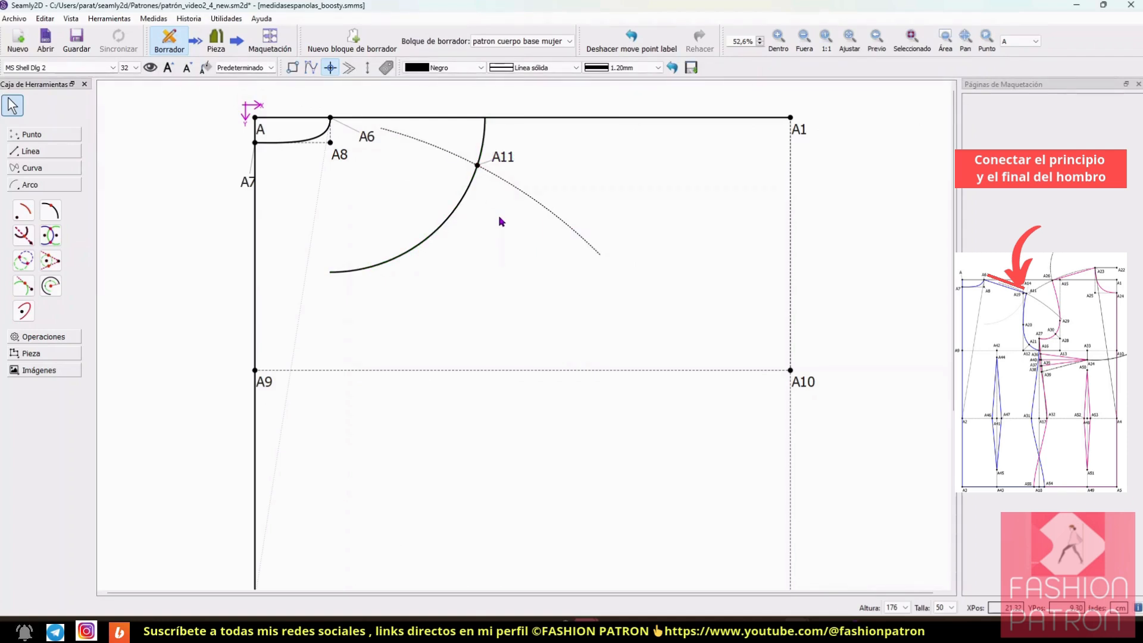
Step: Draw the back shoulder line between points from A6 to the arc intersection point A11
click(38, 155)
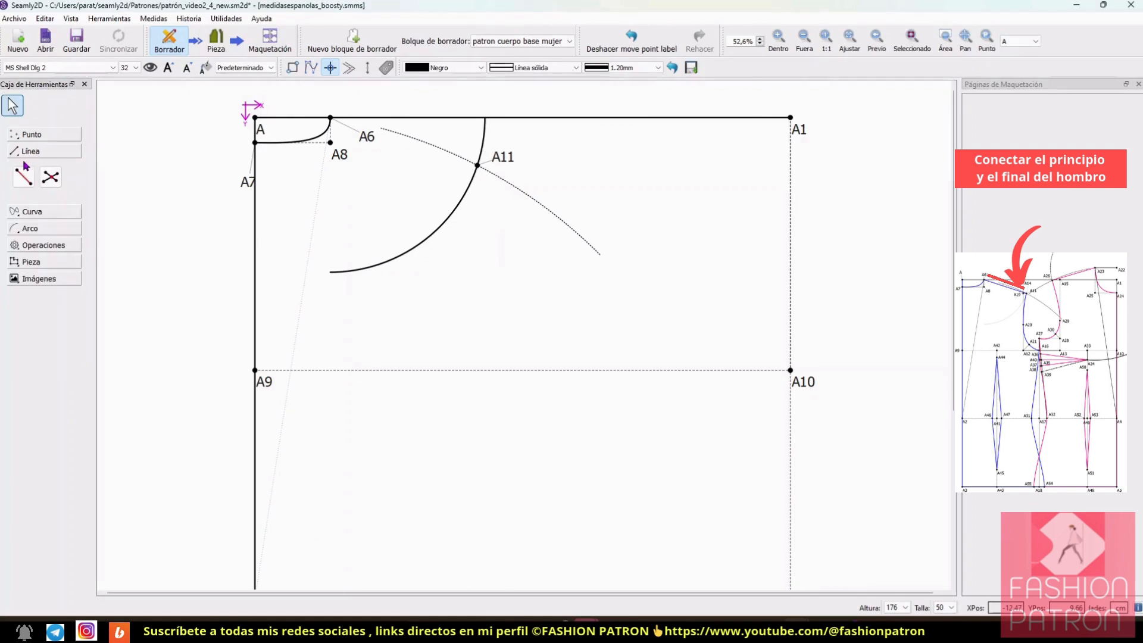
click(23, 177)
click(331, 117)
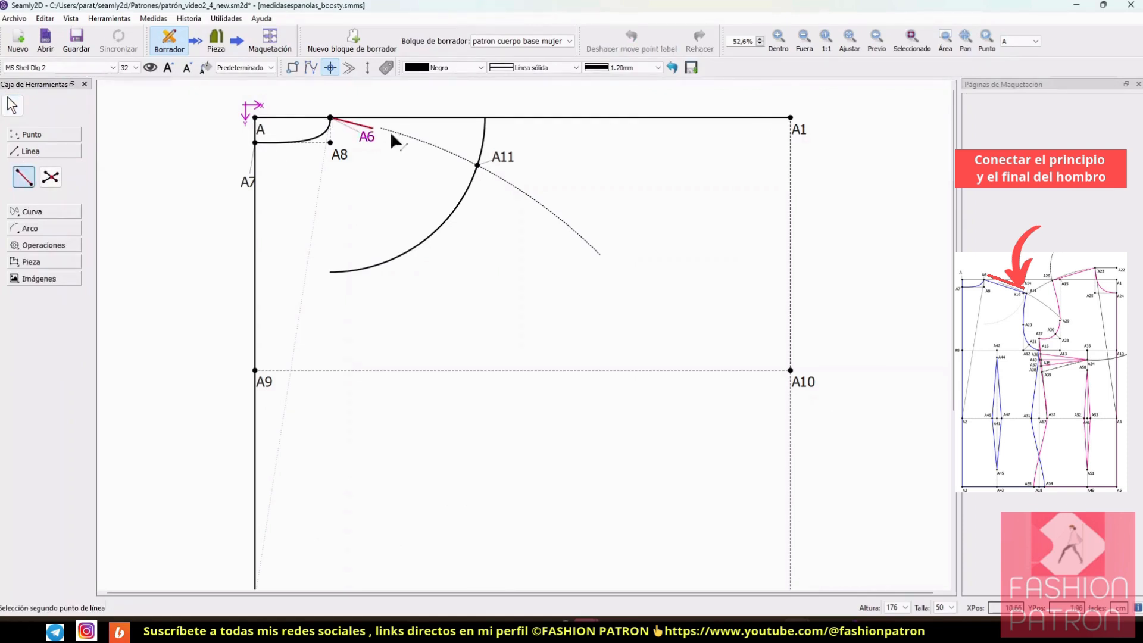
click(478, 165)
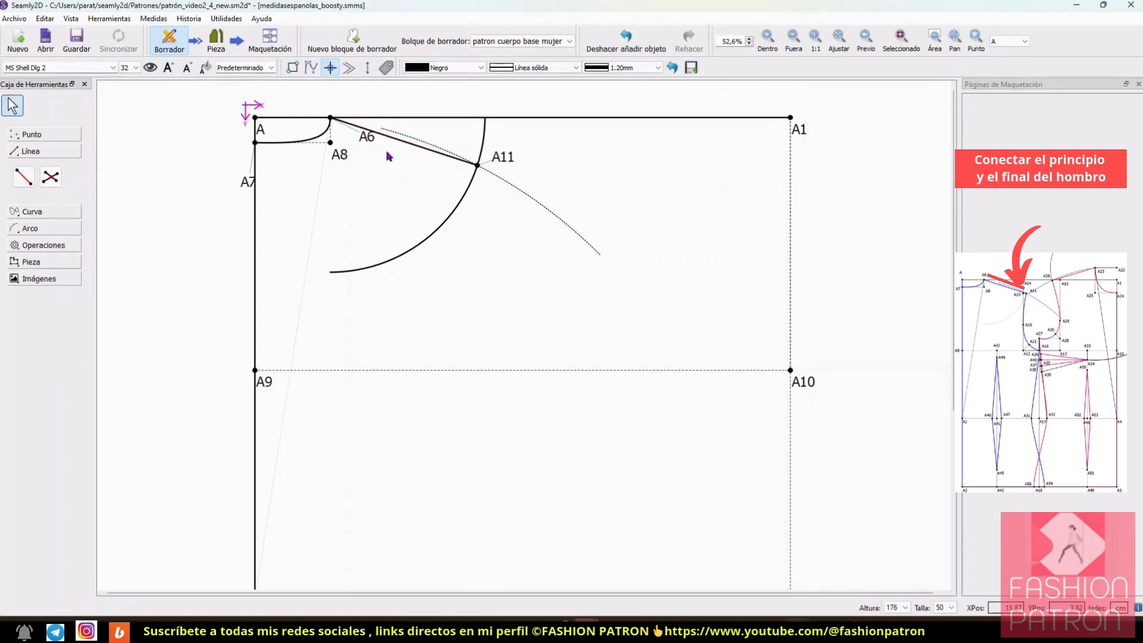
click(794, 40)
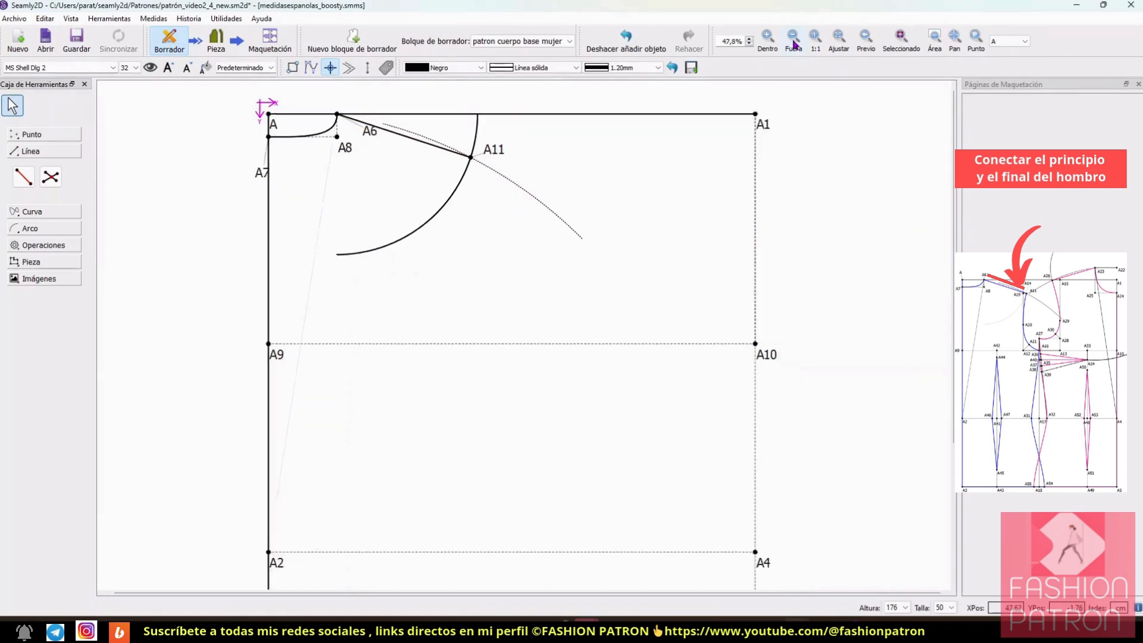
click(794, 44)
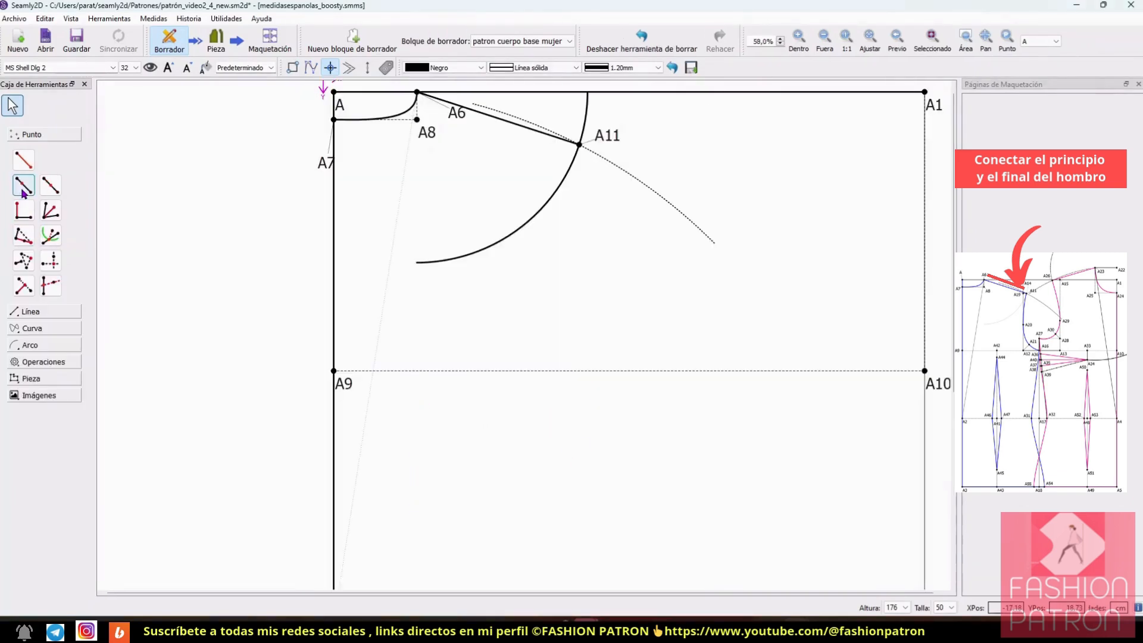
click(24, 187)
click(348, 388)
click(937, 382)
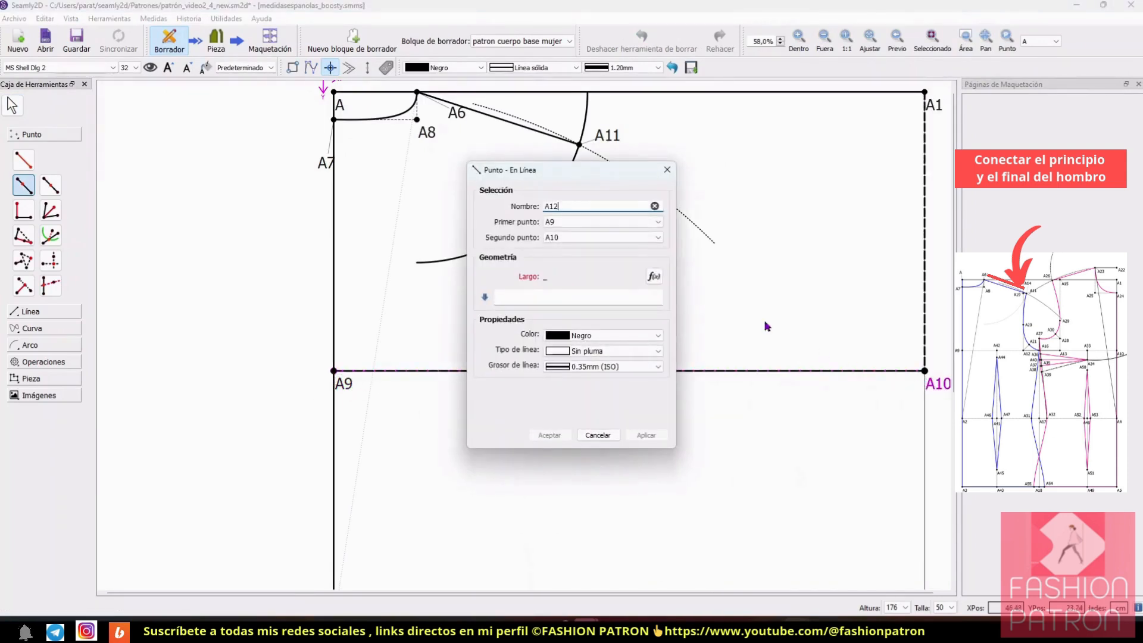
drag(587, 171, 873, 141)
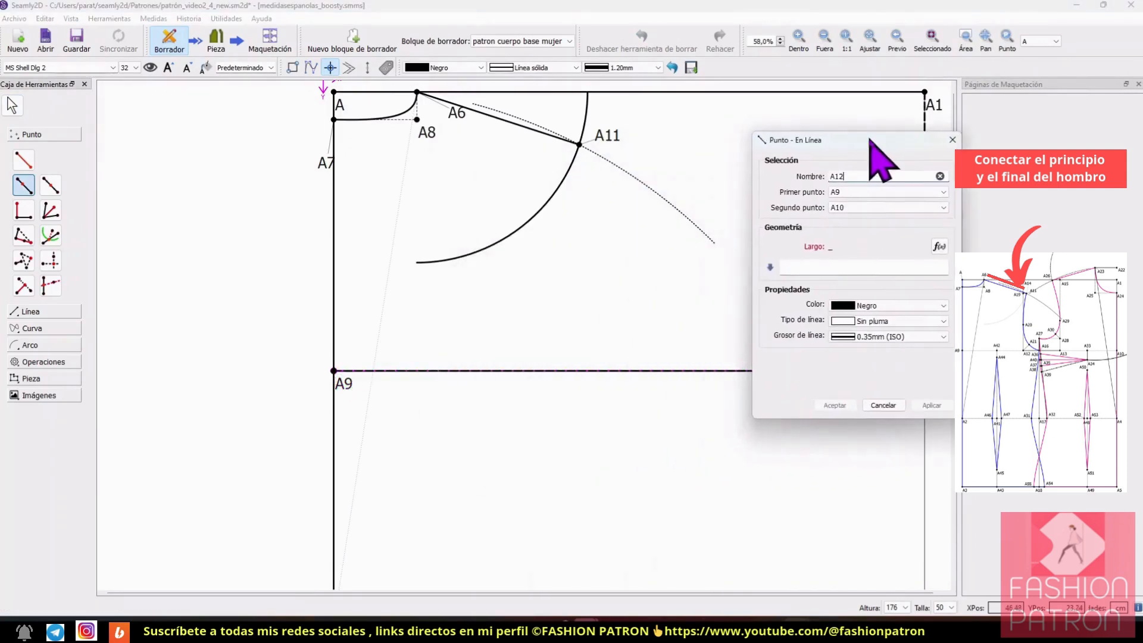
click(941, 246)
drag(613, 147, 886, 139)
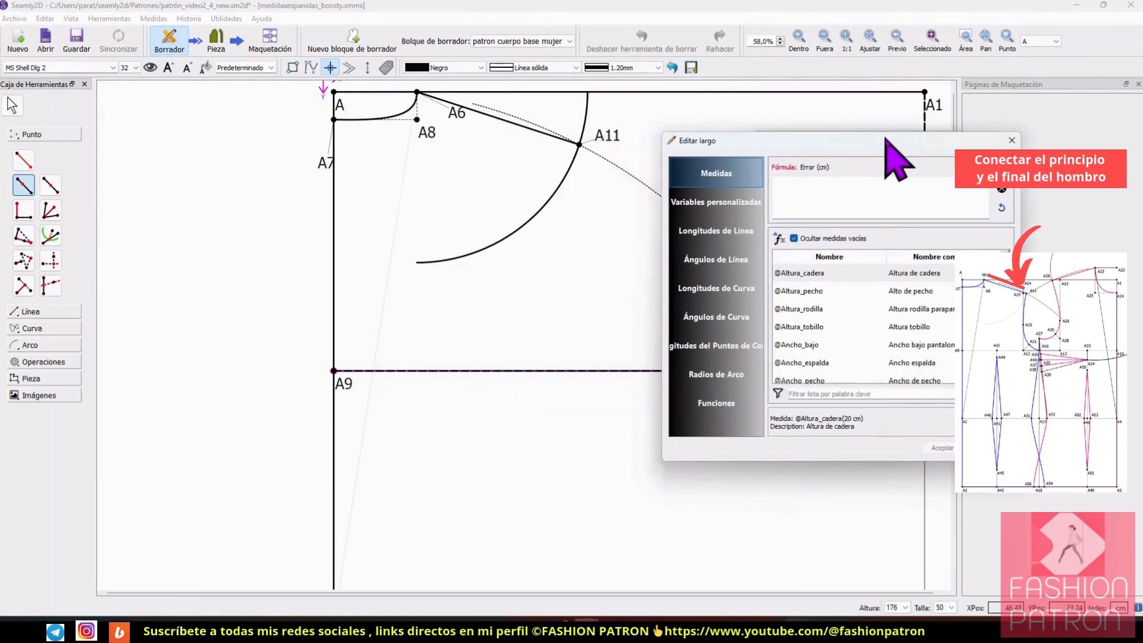
scroll(869, 306, down, 1)
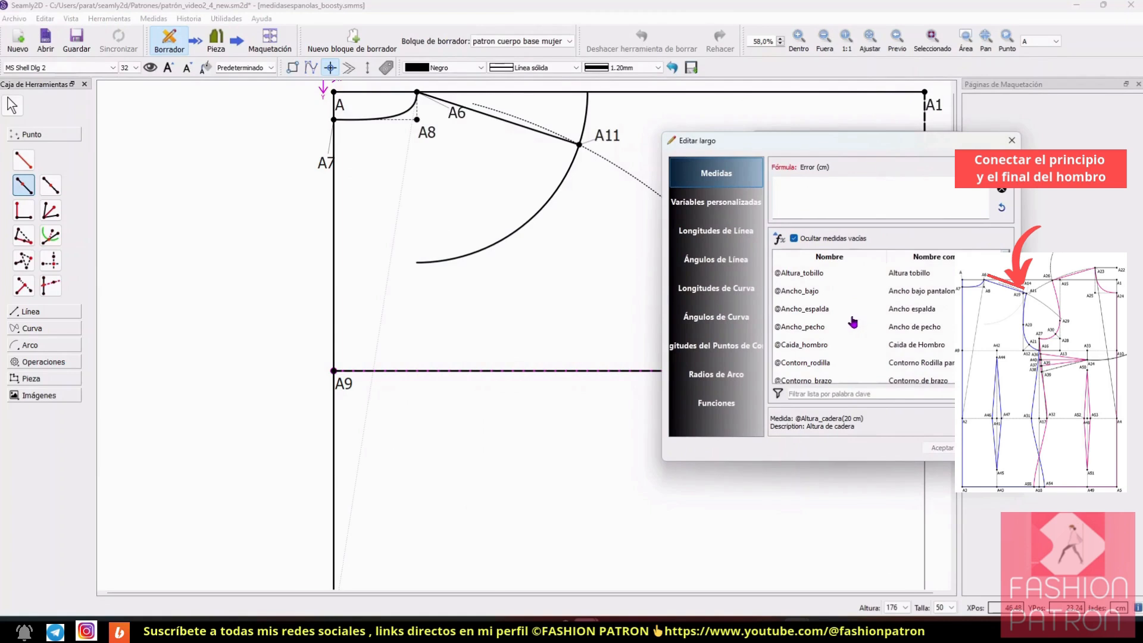
double_click(827, 308)
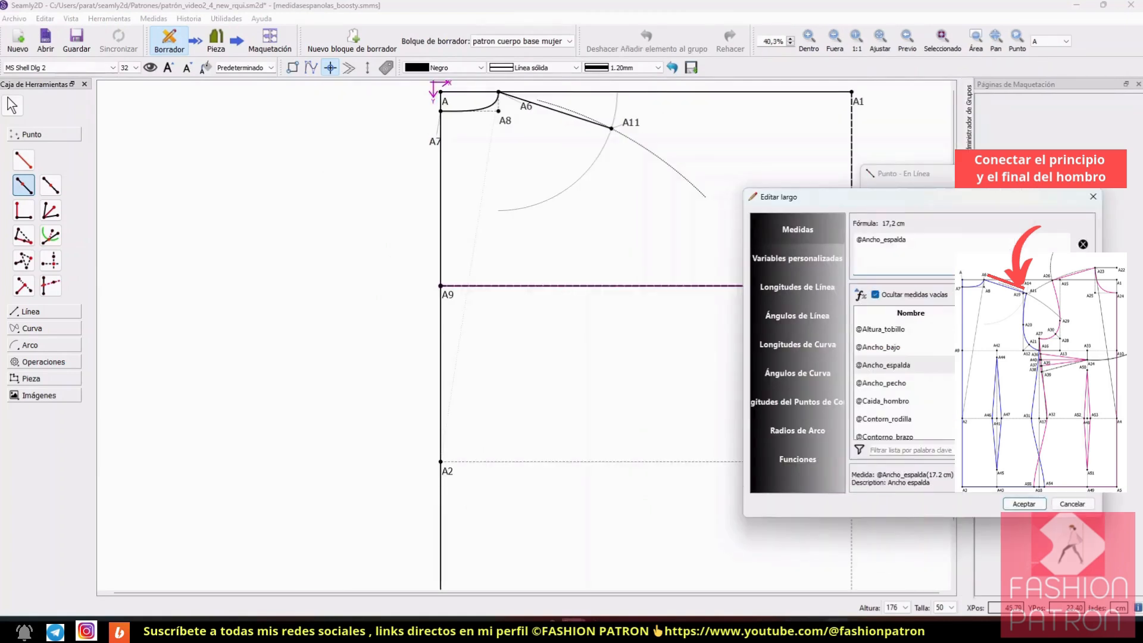
text(+0,55)
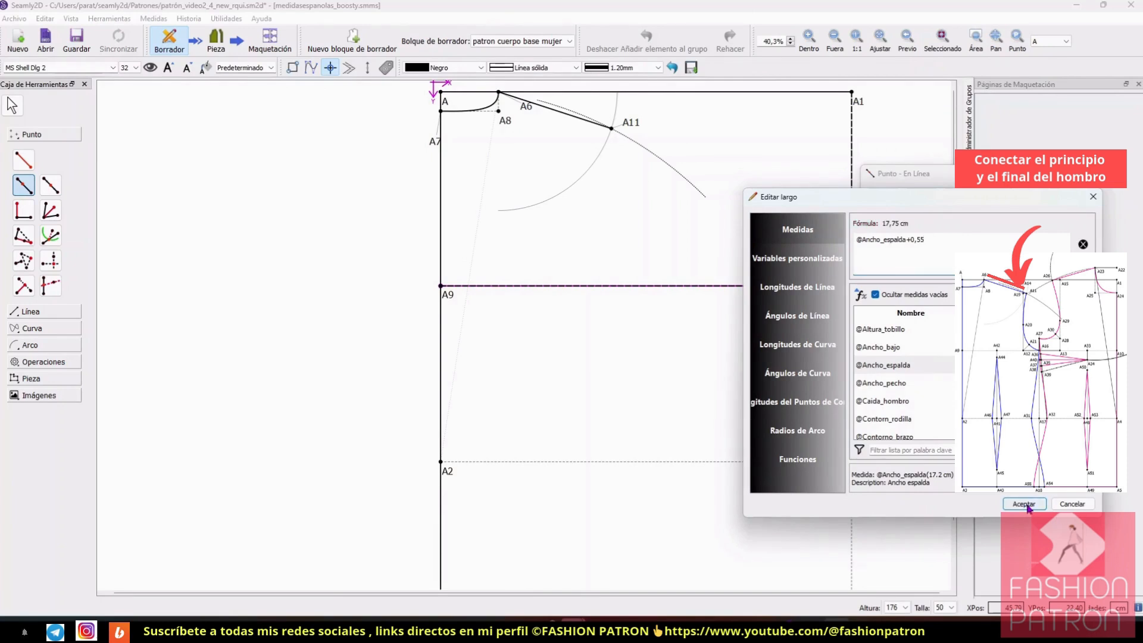
click(1024, 503)
key(Return)
ctrl+scroll(727, 442, up, 2)
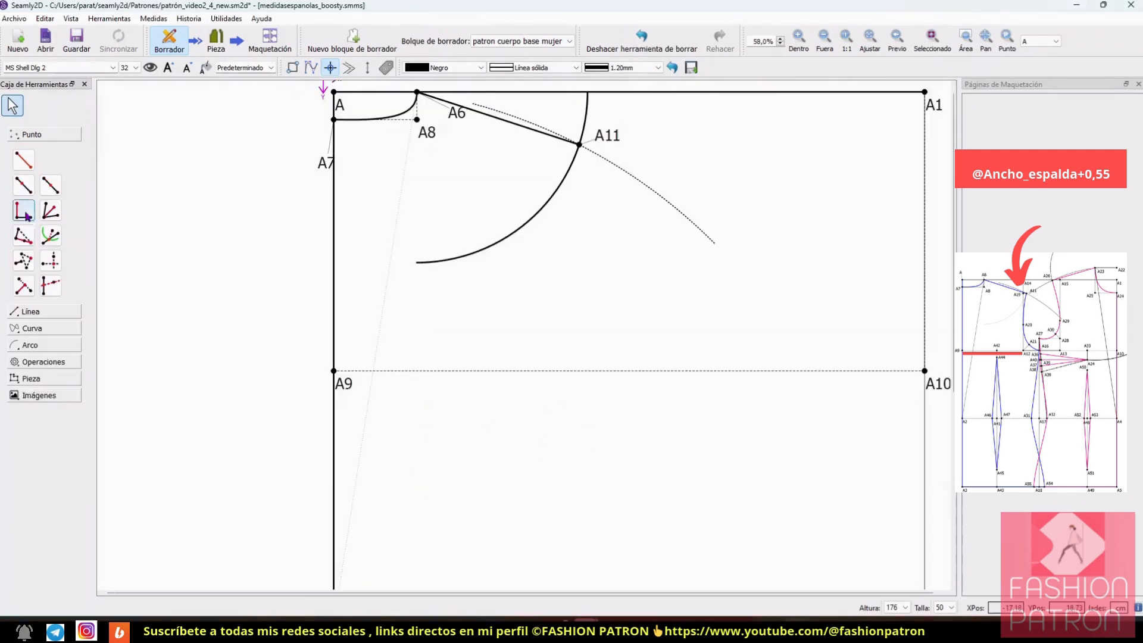
click(23, 185)
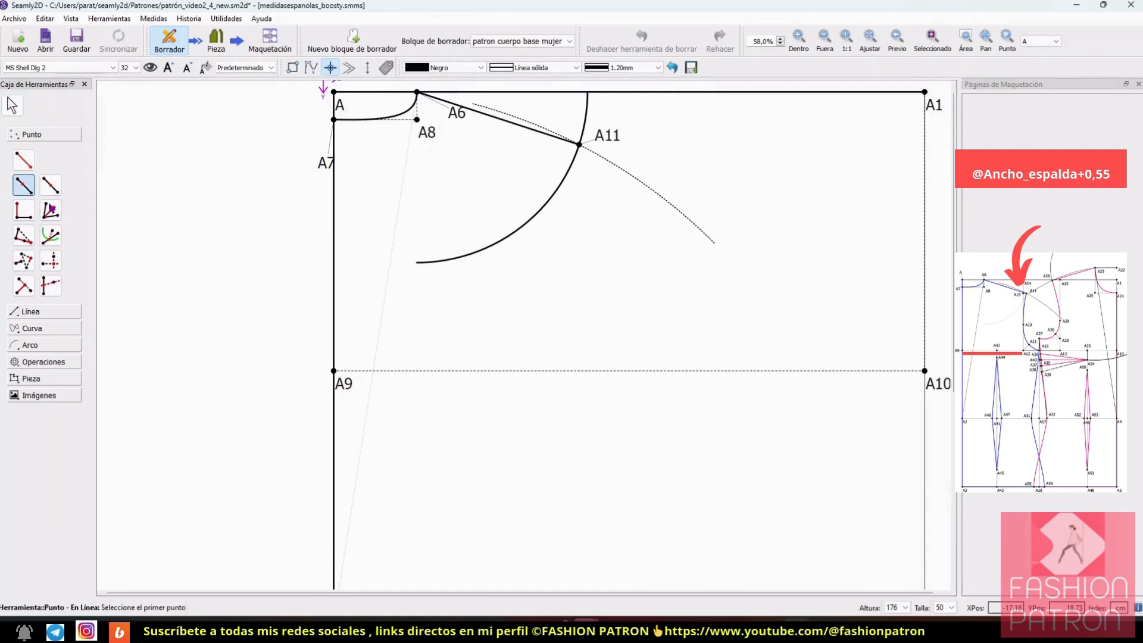
click(349, 388)
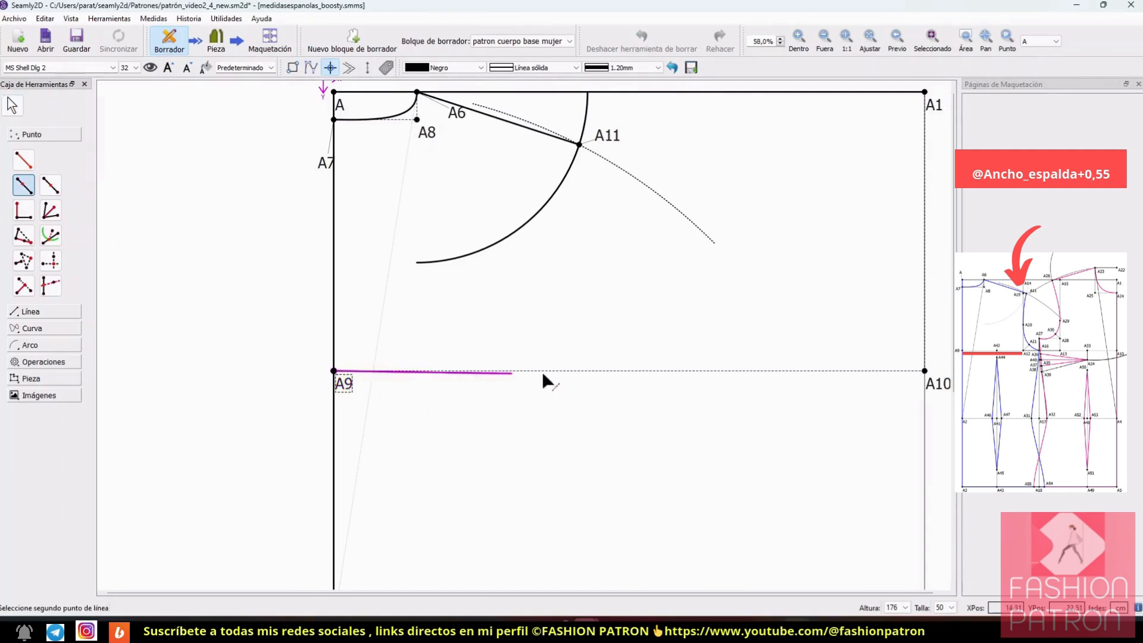
click(929, 378)
drag(584, 170, 869, 140)
click(939, 246)
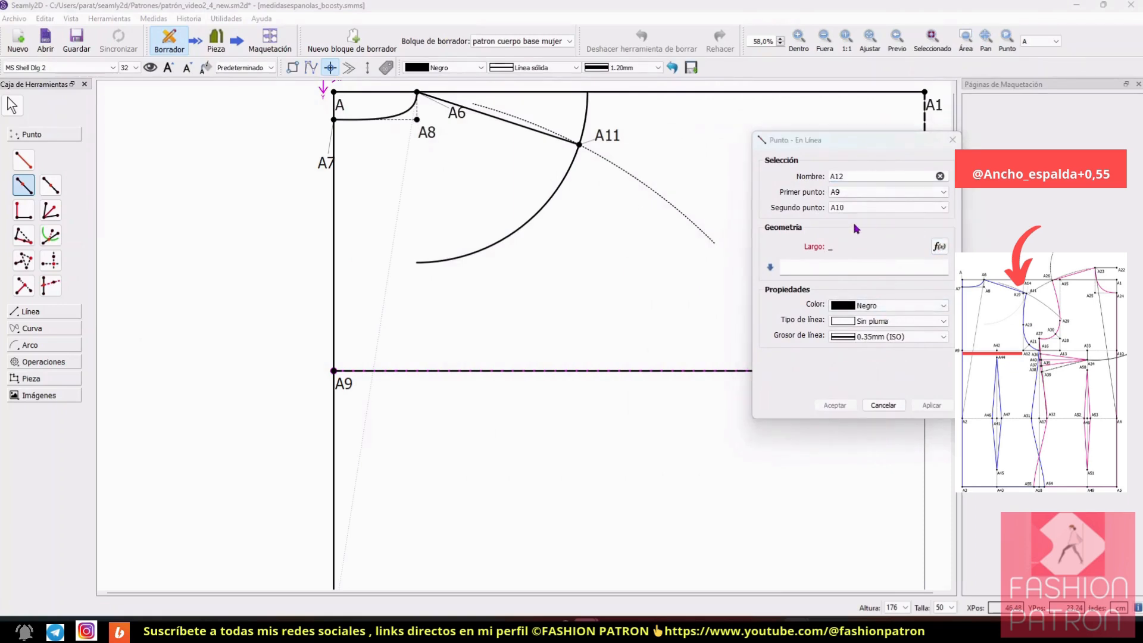
drag(882, 138, 886, 138)
scroll(864, 297, down, 1)
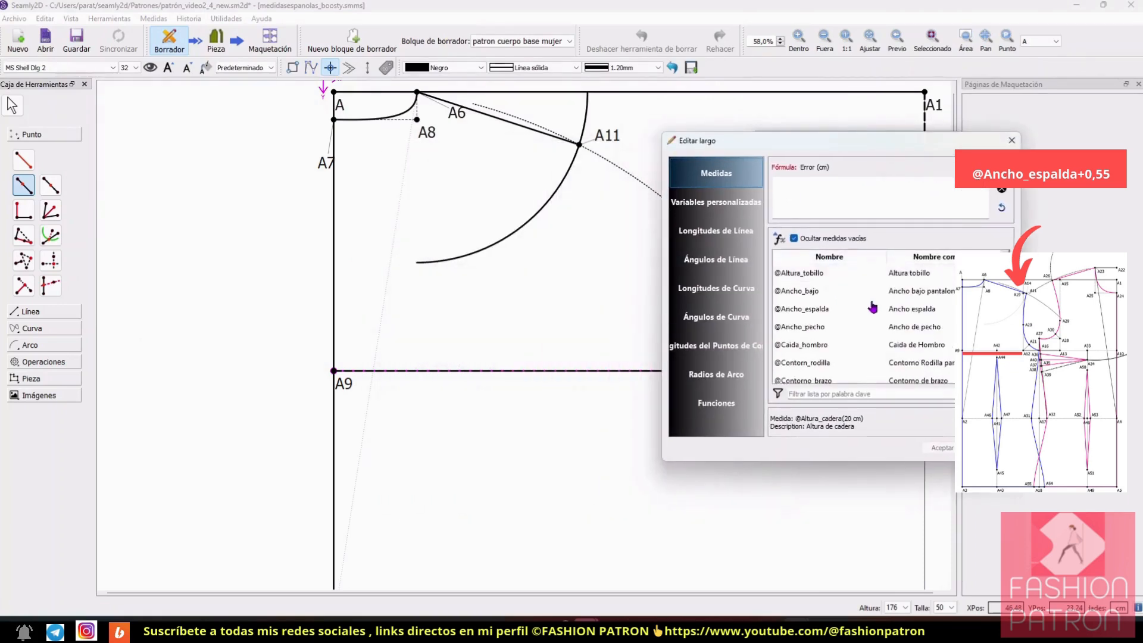
double_click(827, 310)
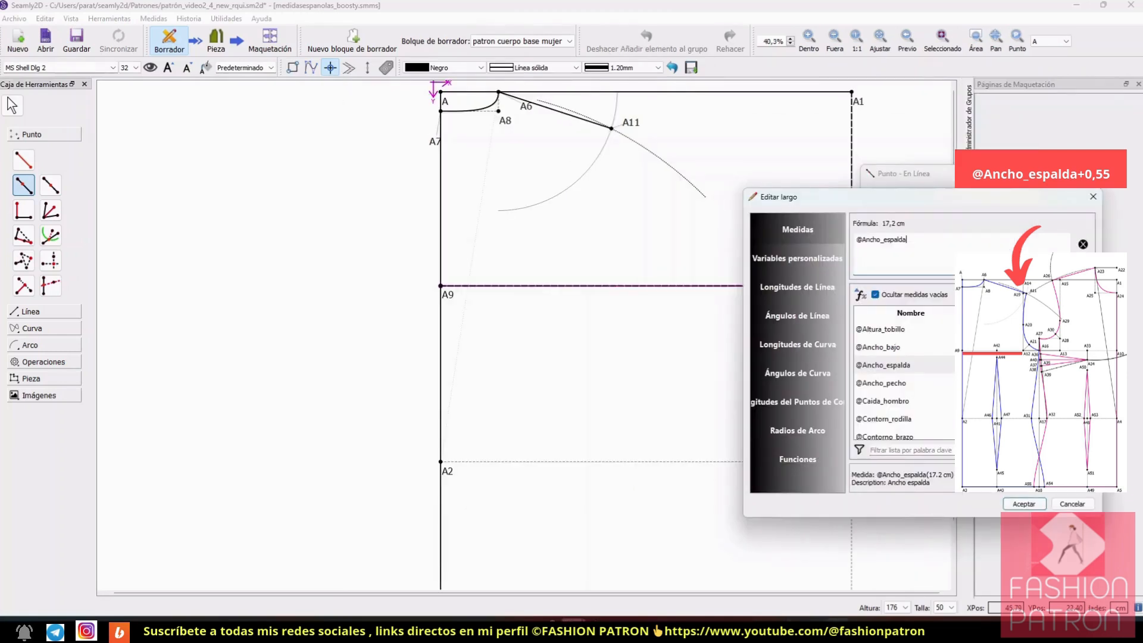
text(+0,55)
click(1025, 505)
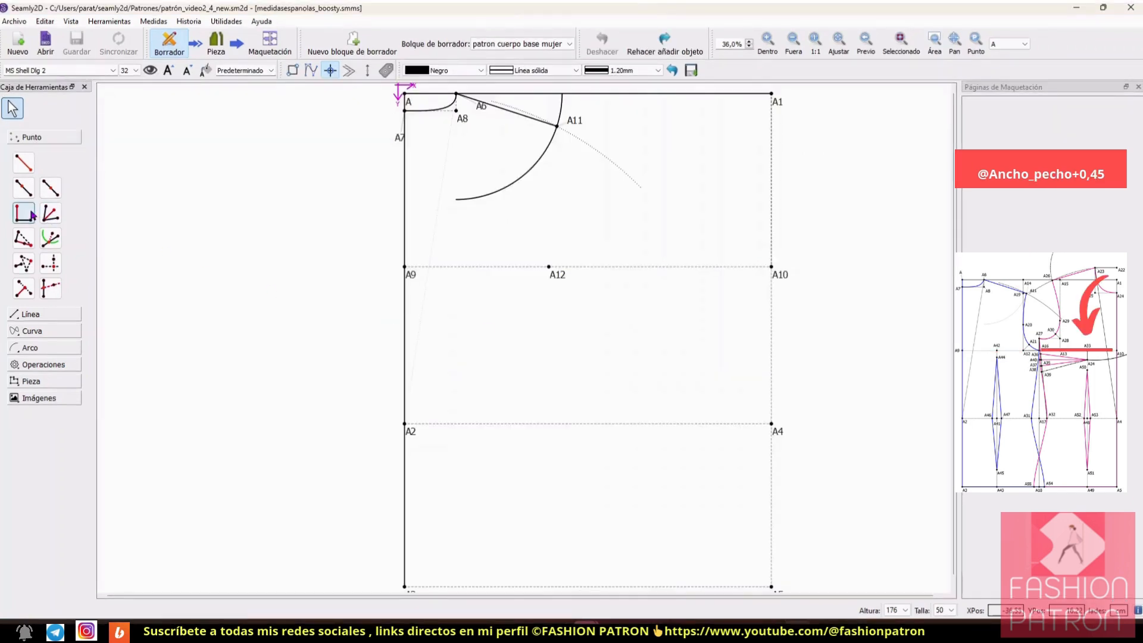
click(23, 189)
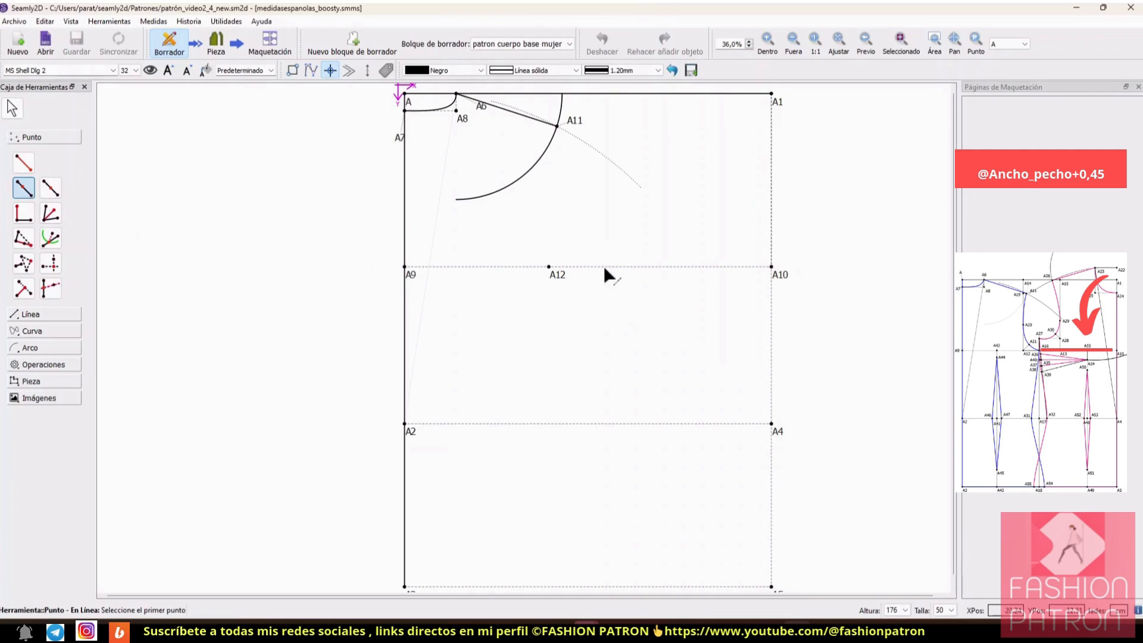
click(773, 269)
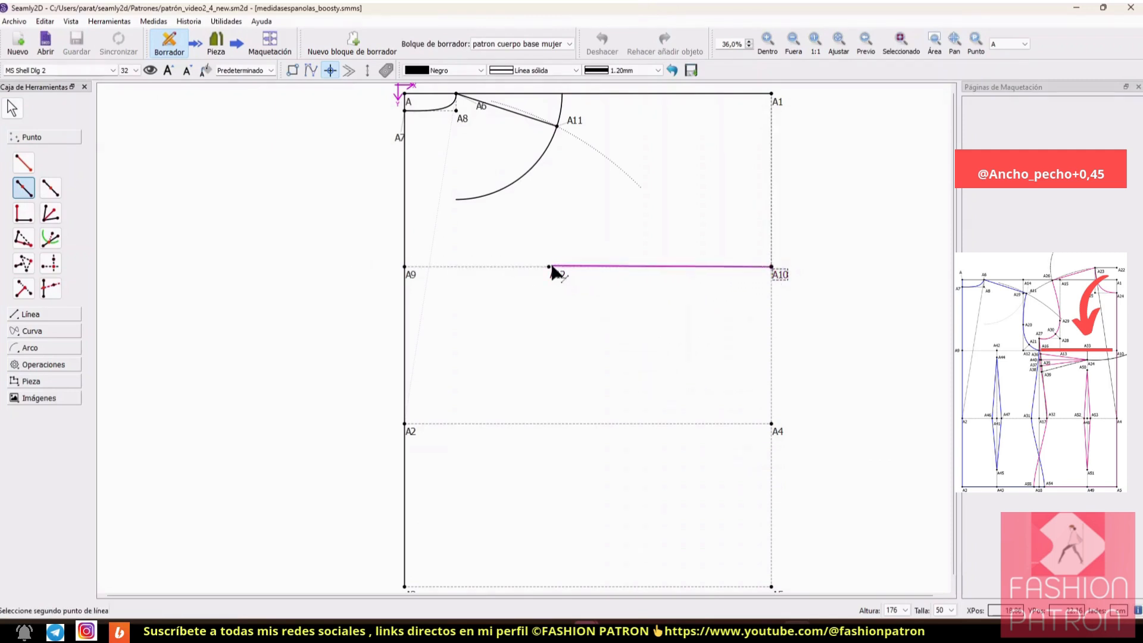
click(550, 269)
drag(571, 175, 929, 159)
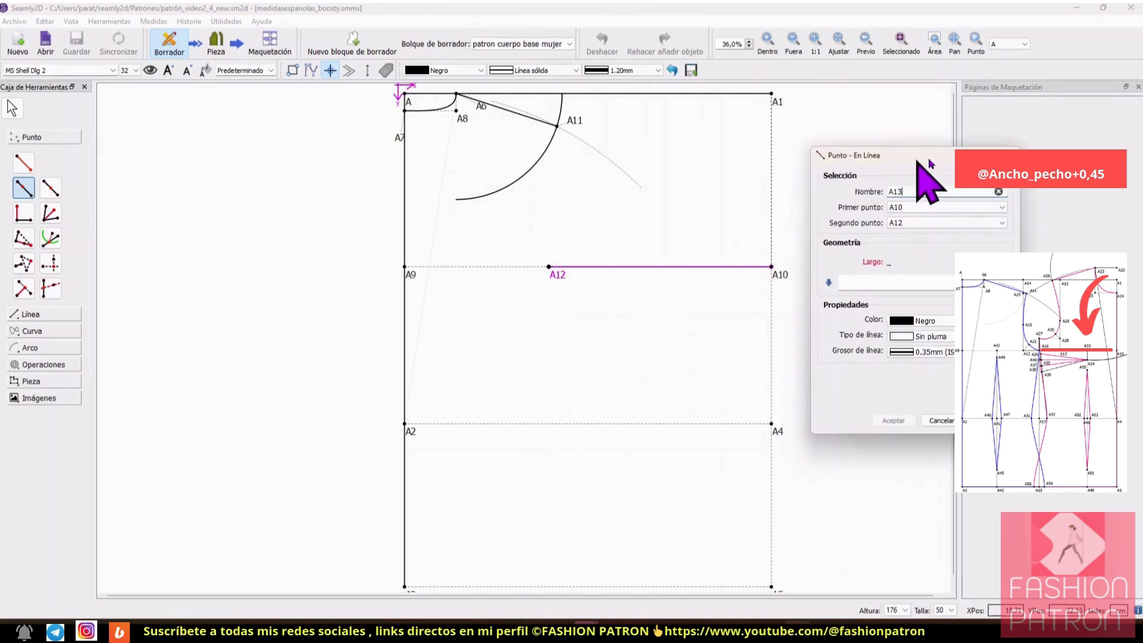
click(1017, 257)
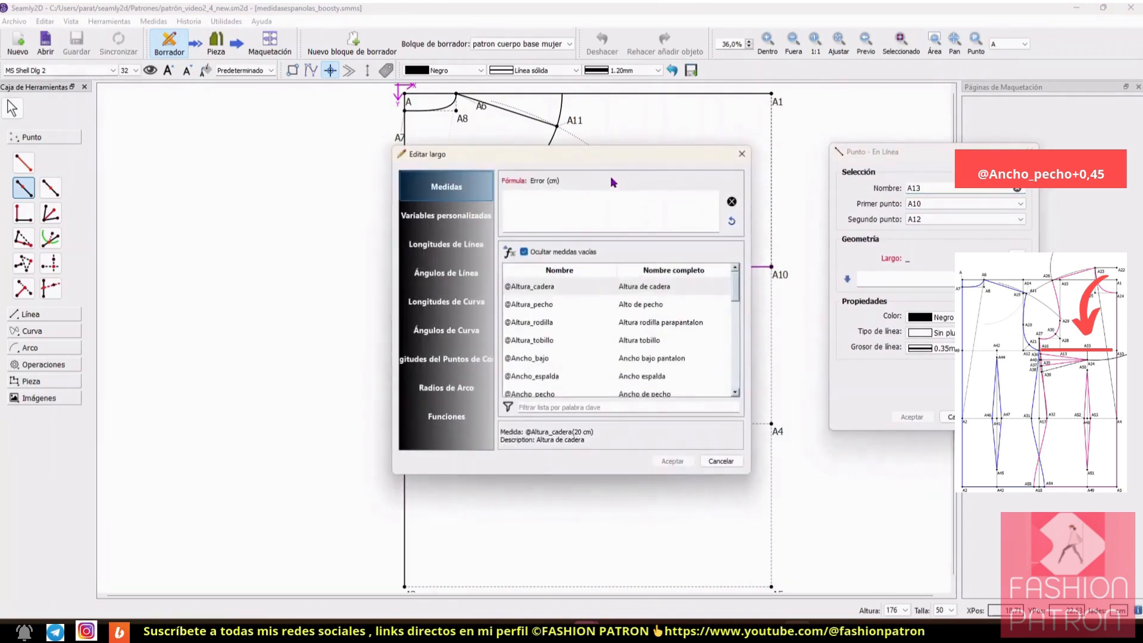
drag(603, 156, 876, 165)
scroll(874, 348, down, 1)
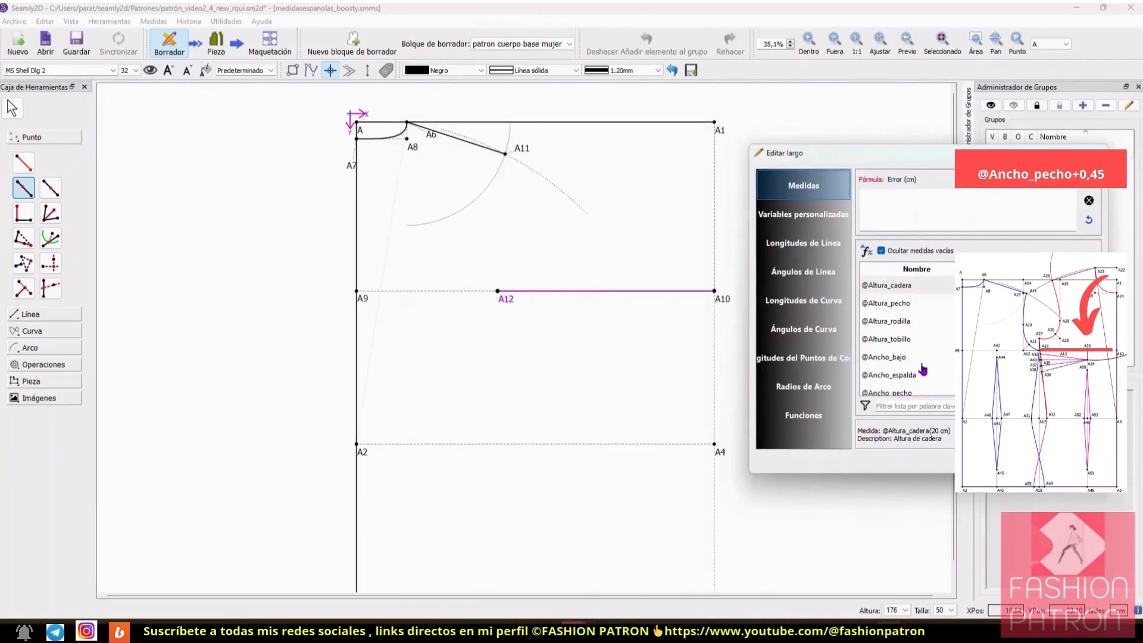
scroll(951, 350, down, 1)
click(902, 339)
double_click(902, 340)
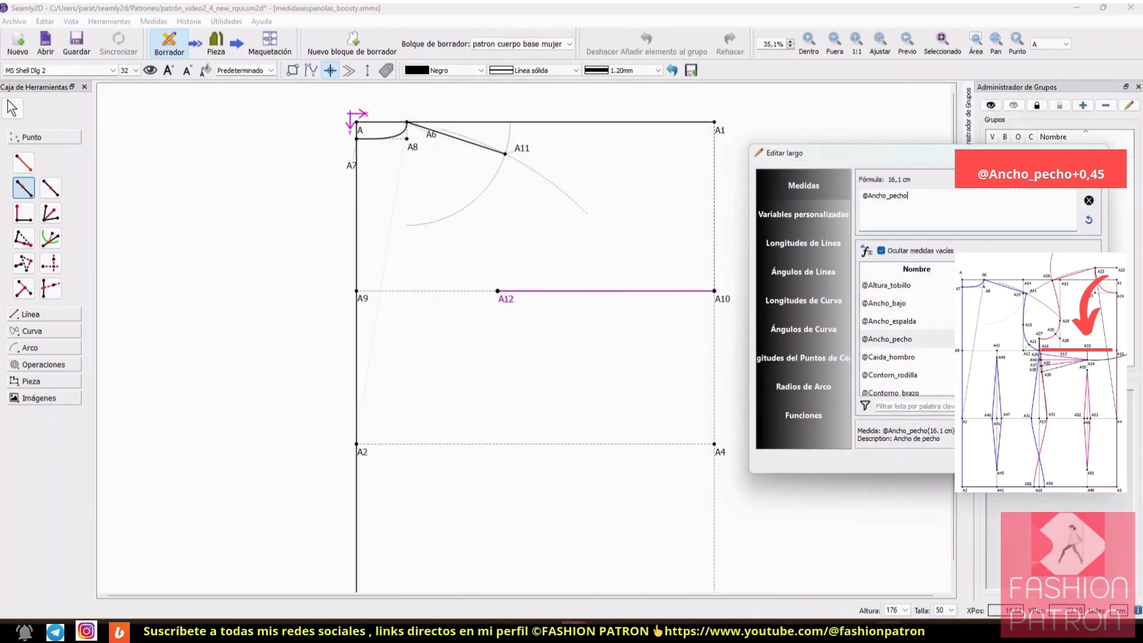
text(+0,45)
click(1031, 460)
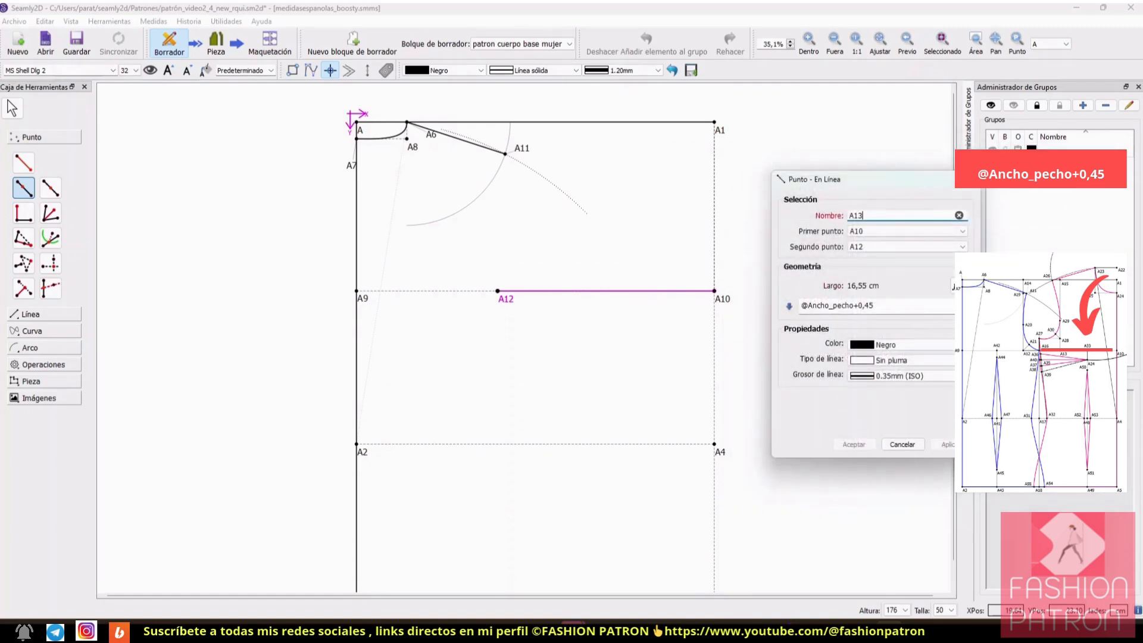
click(854, 446)
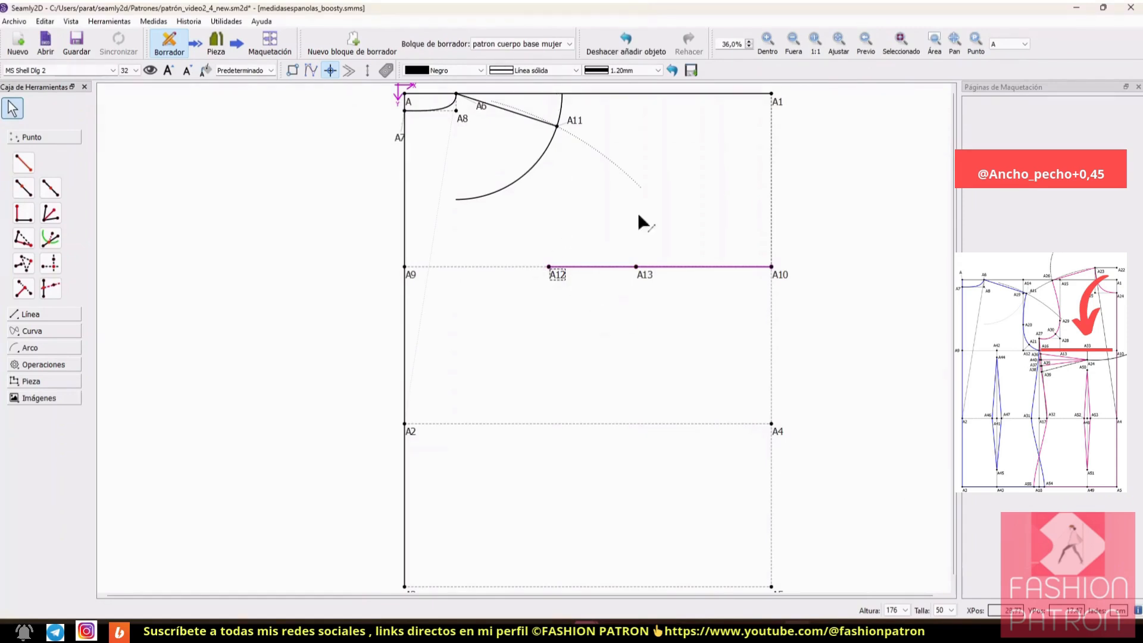
Step: Create the perpendicular intersection point from A12 onto the upper line between A and A1
click(23, 288)
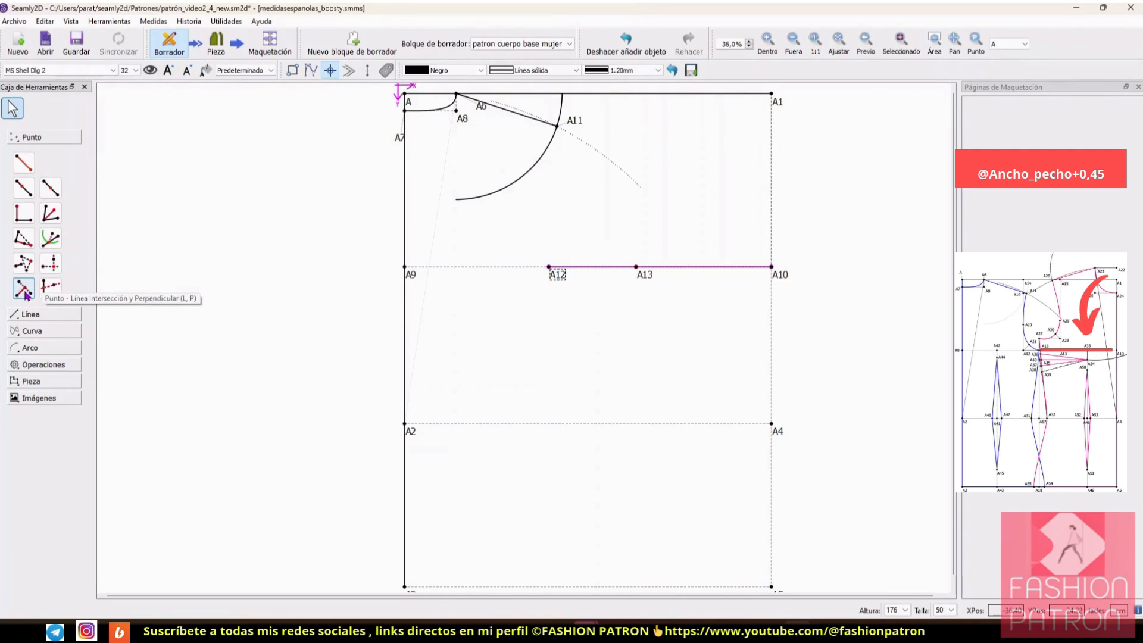
click(548, 267)
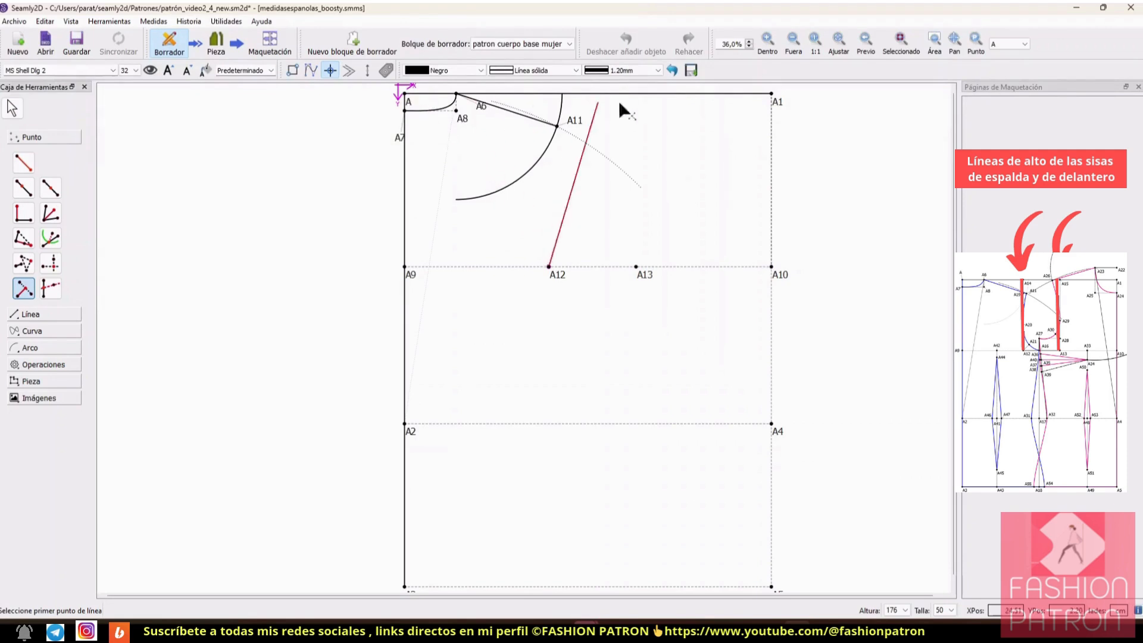
click(405, 95)
click(772, 94)
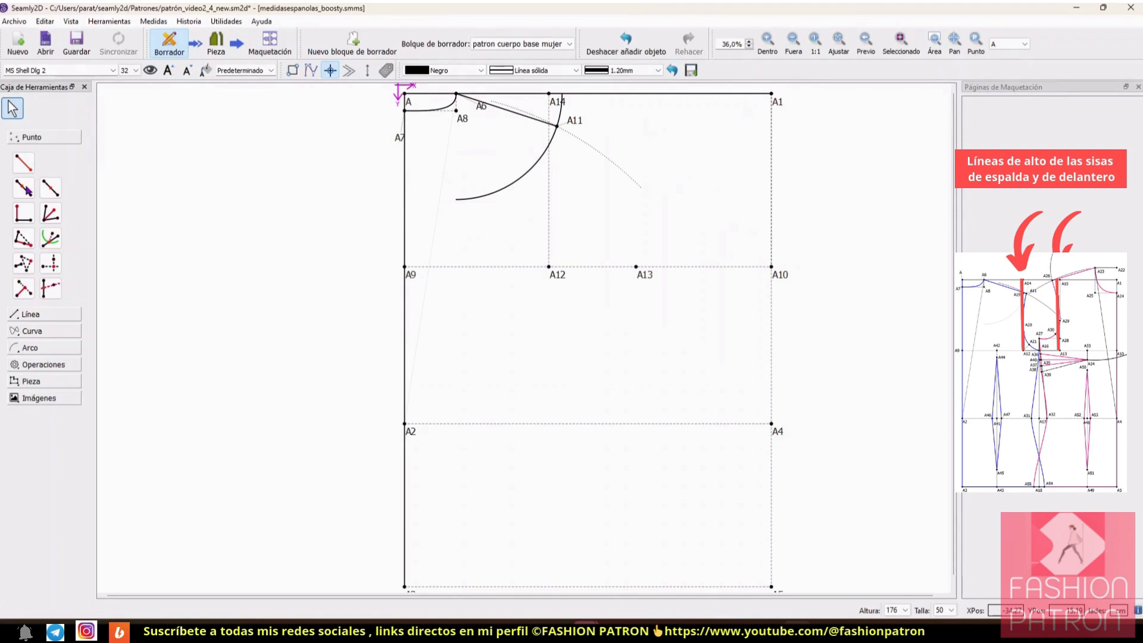
Step: Create the perpendicular intersection point from A13 onto the upper line between A14 and A1
click(23, 288)
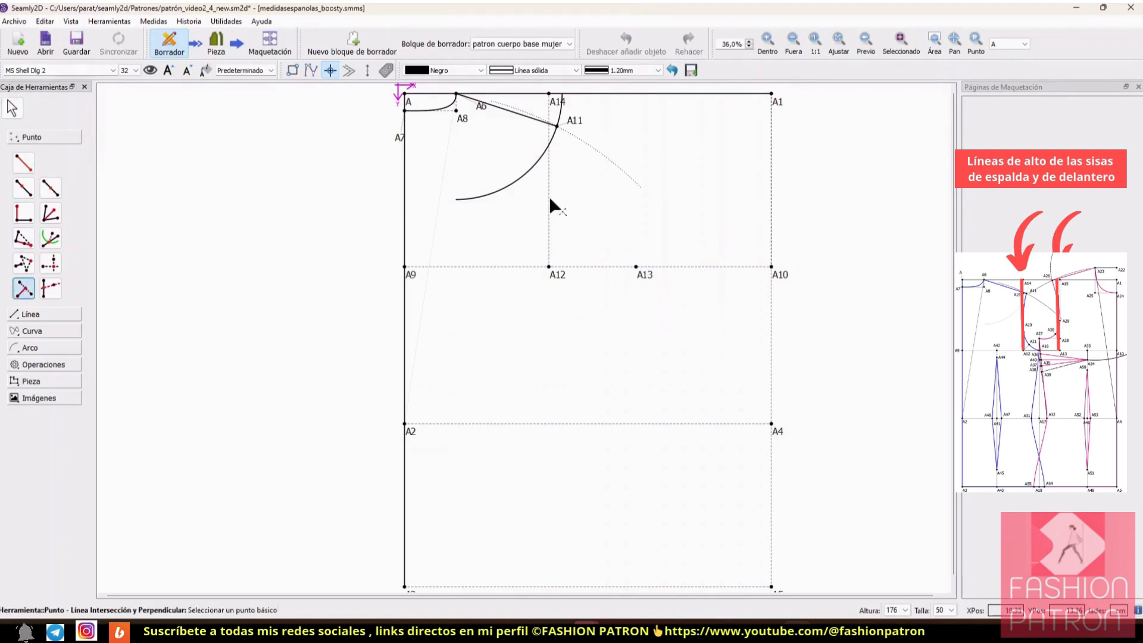
click(636, 267)
click(549, 93)
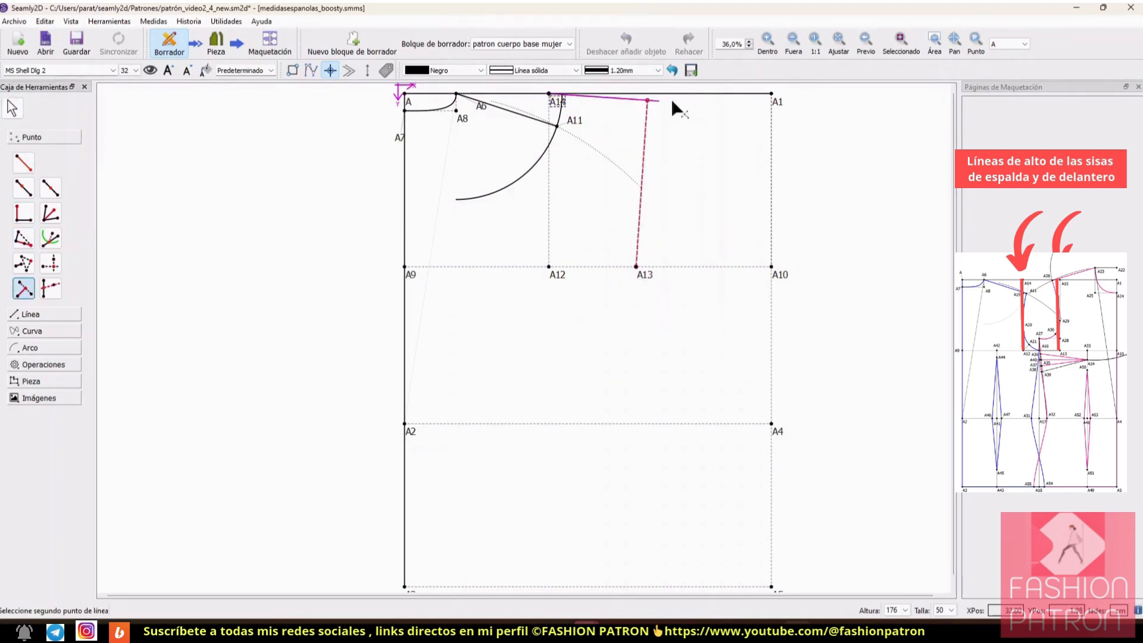
click(772, 94)
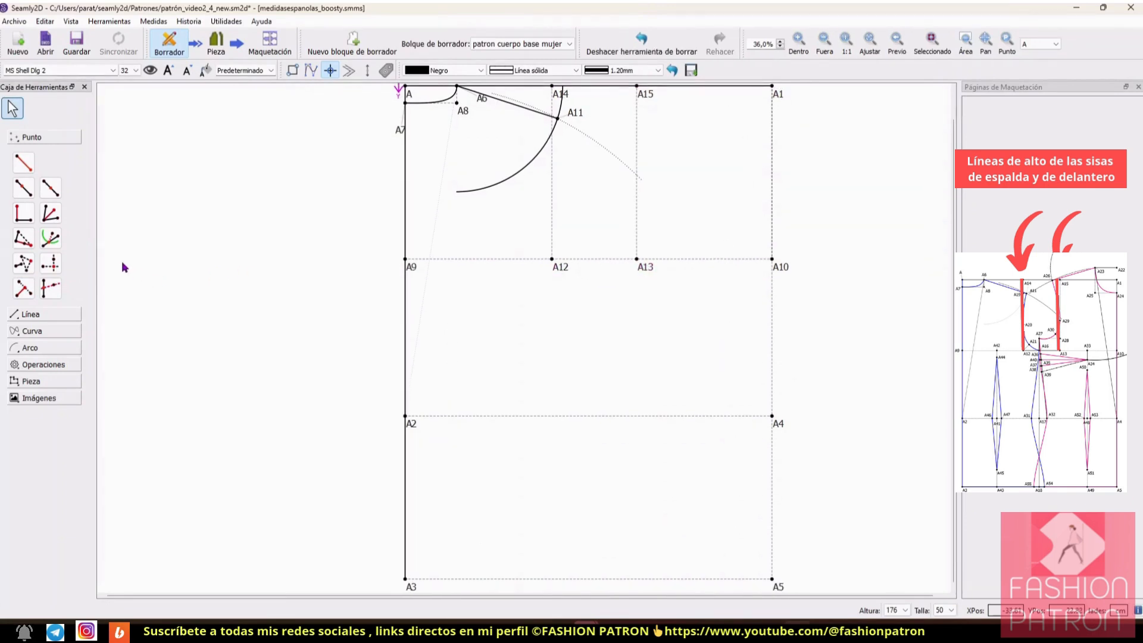
Step: Place a midpoint-type point on the line from A12 to A13 with the length formula LongitudActual/2-0,7
click(51, 188)
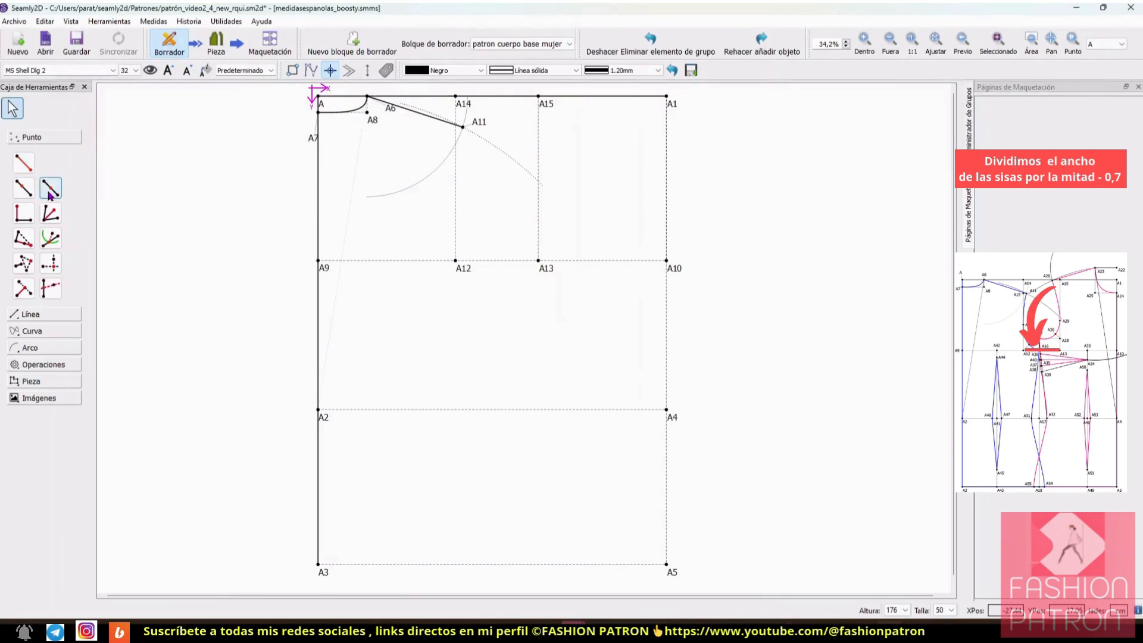
click(50, 188)
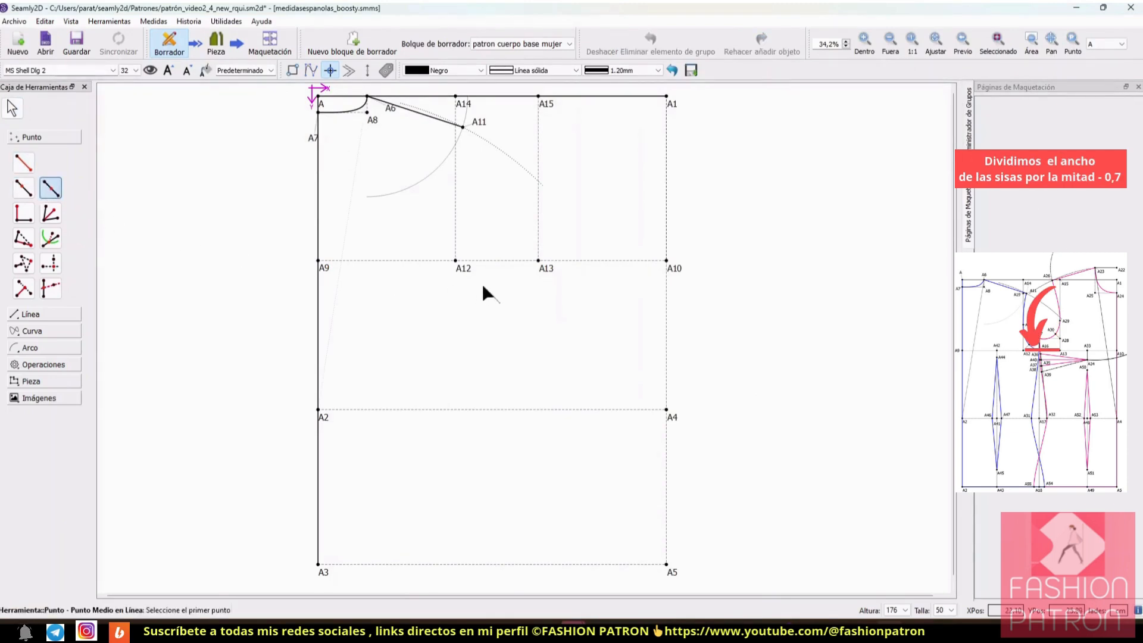
click(466, 265)
click(541, 262)
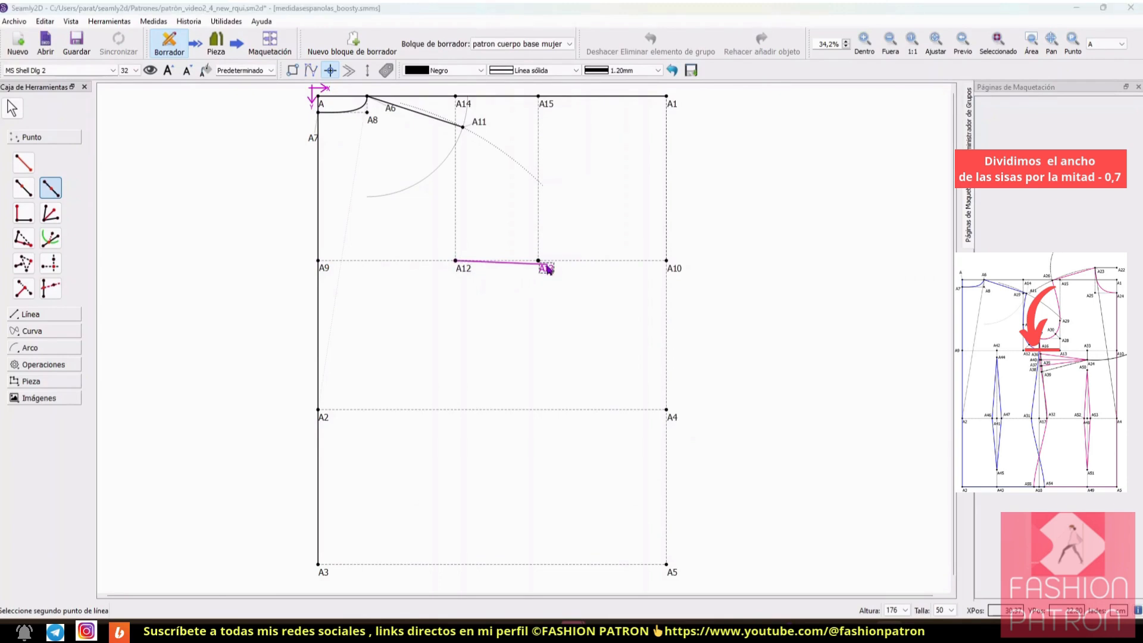
key(BackSpace)
key(BackSpace)
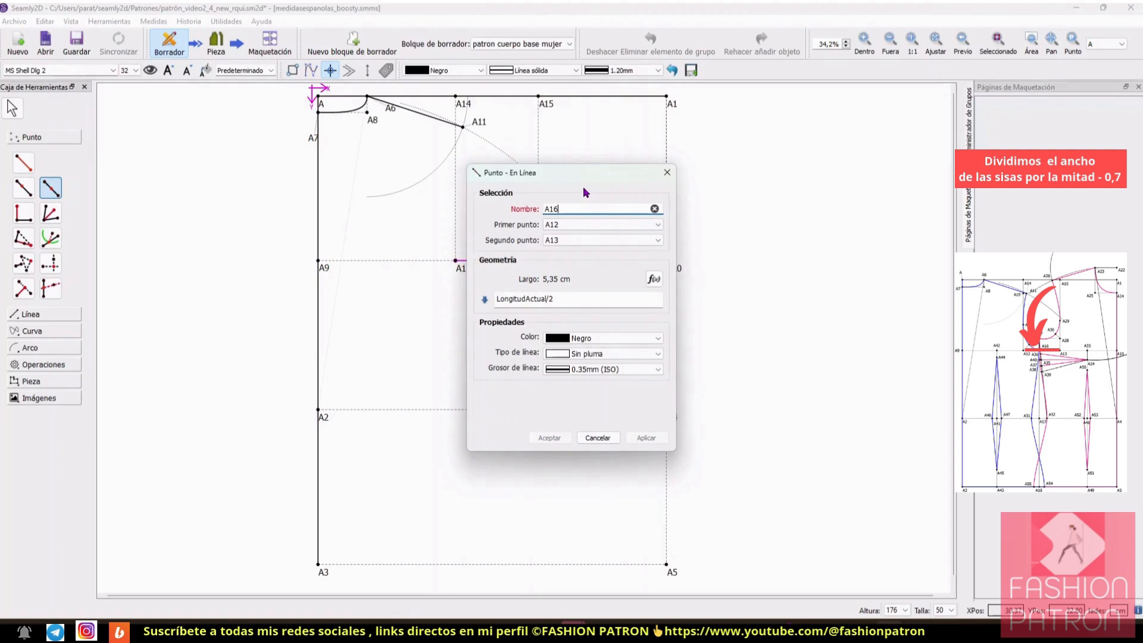
drag(574, 176, 791, 158)
click(793, 285)
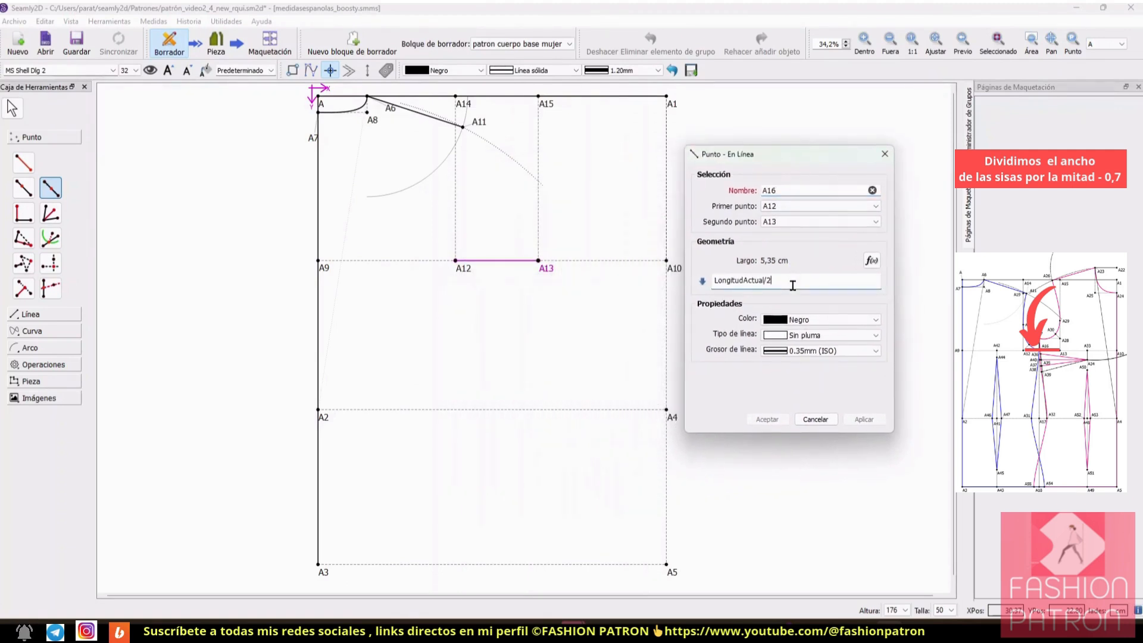
text(-0)
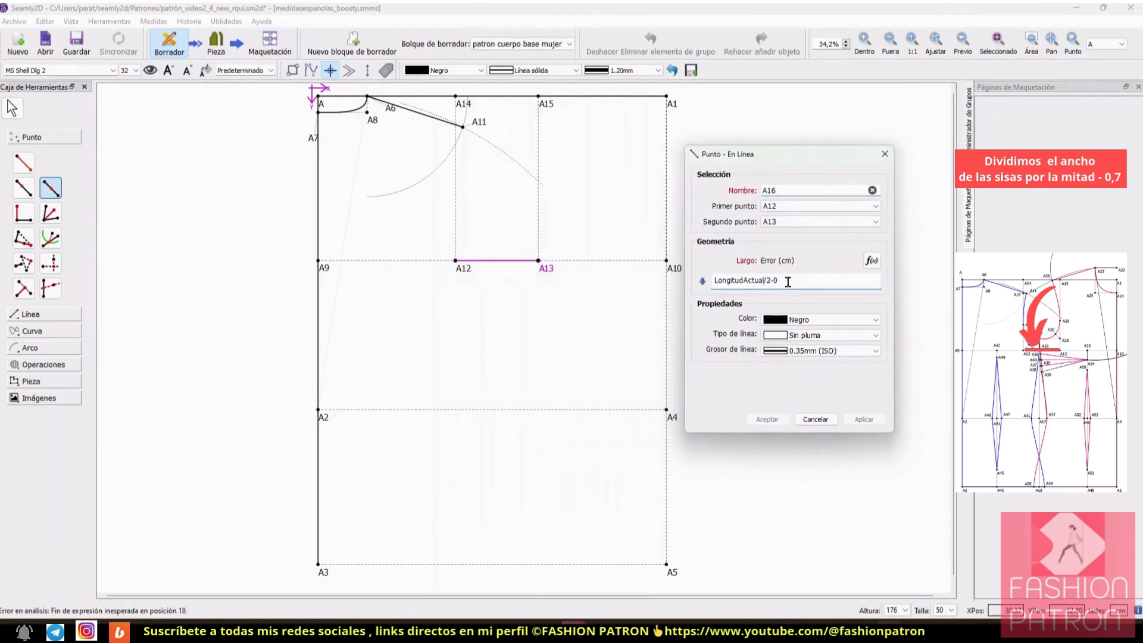
text(,7)
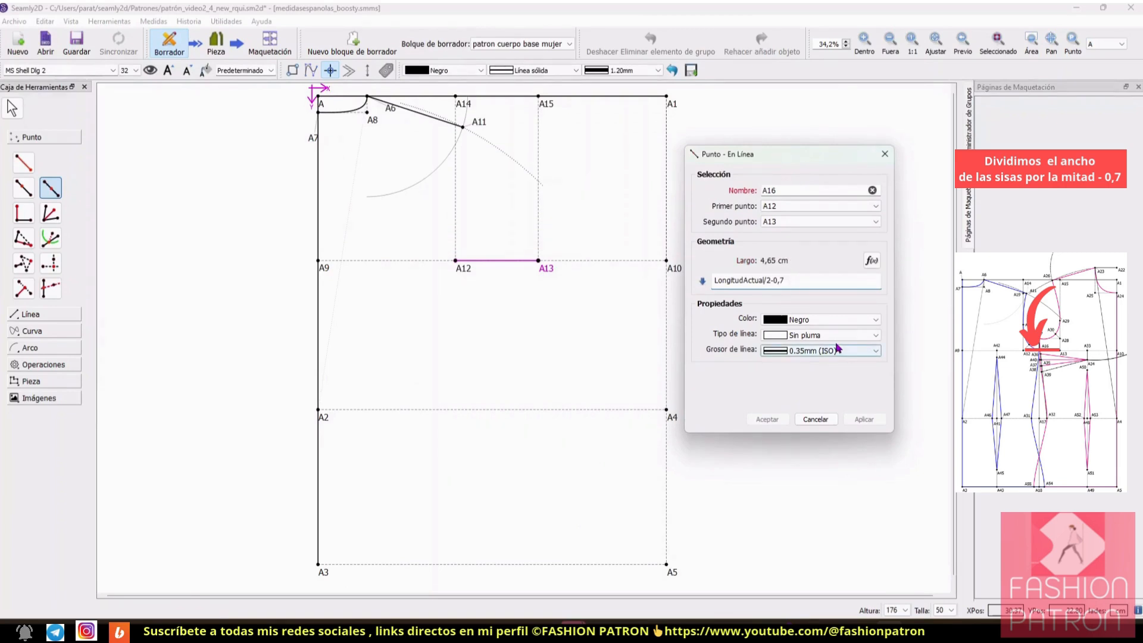
key(Return)
Step: Create the perpendicular intersection point from A16 onto the waist line between A2 and A4
click(857, 41)
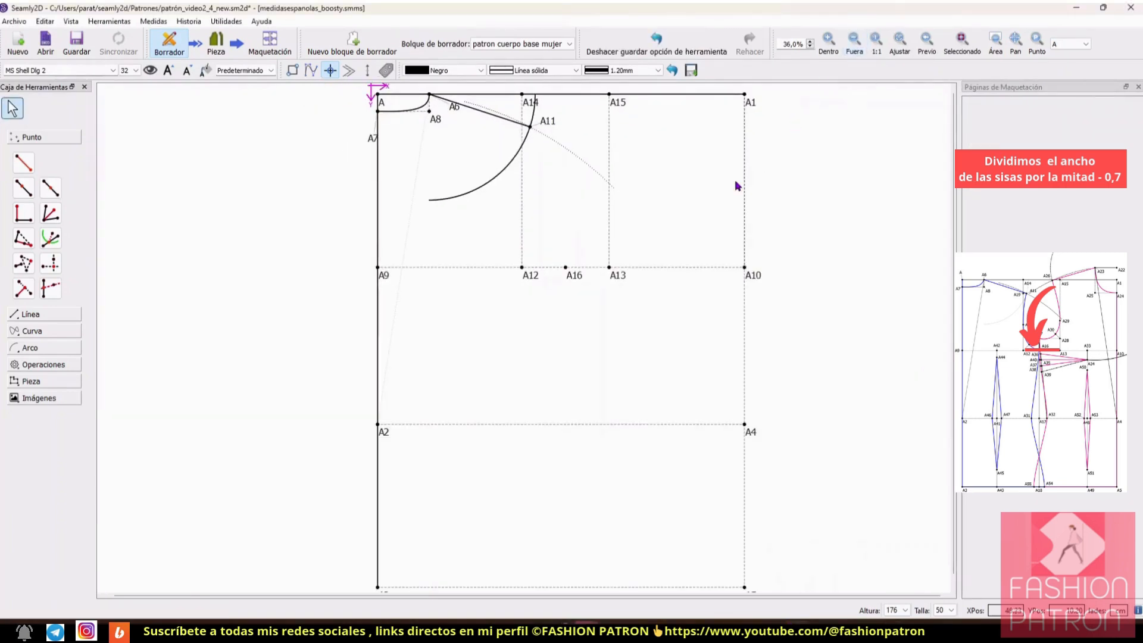
click(23, 289)
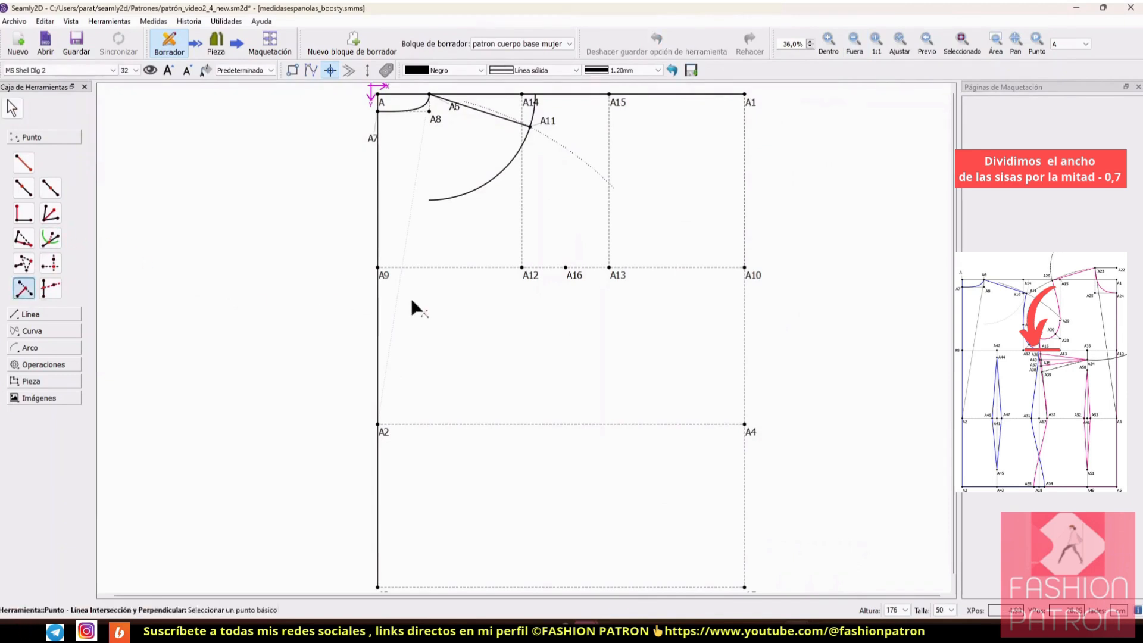
click(568, 271)
click(378, 424)
click(744, 425)
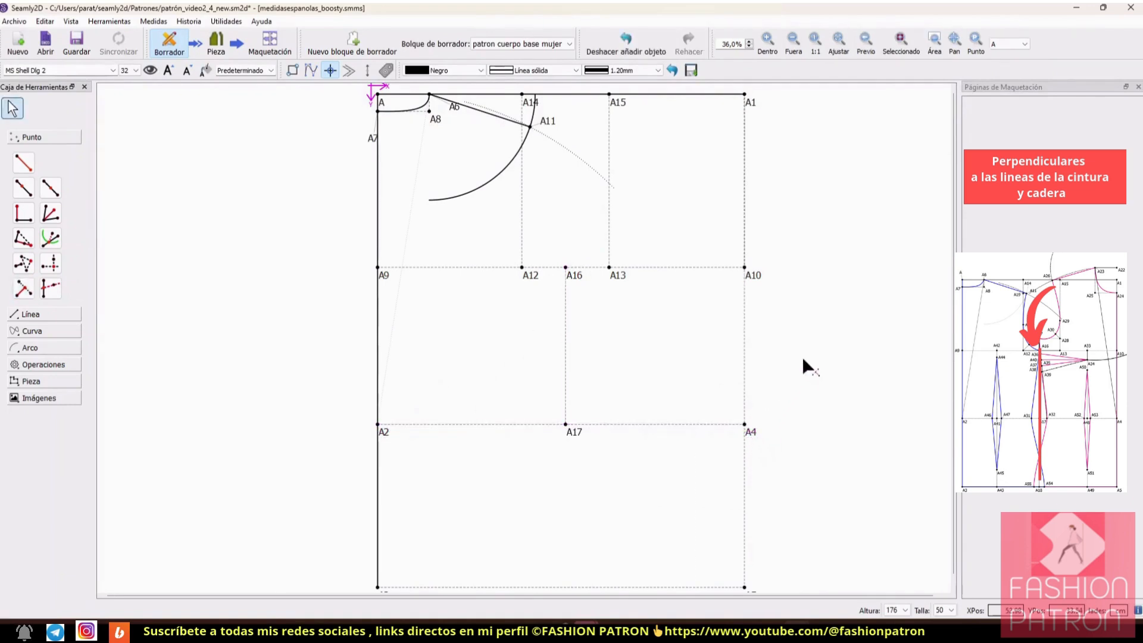
Step: Extend the side line with a perpendicular intersection point from A17 onto the hip line between A3 and A5
click(24, 290)
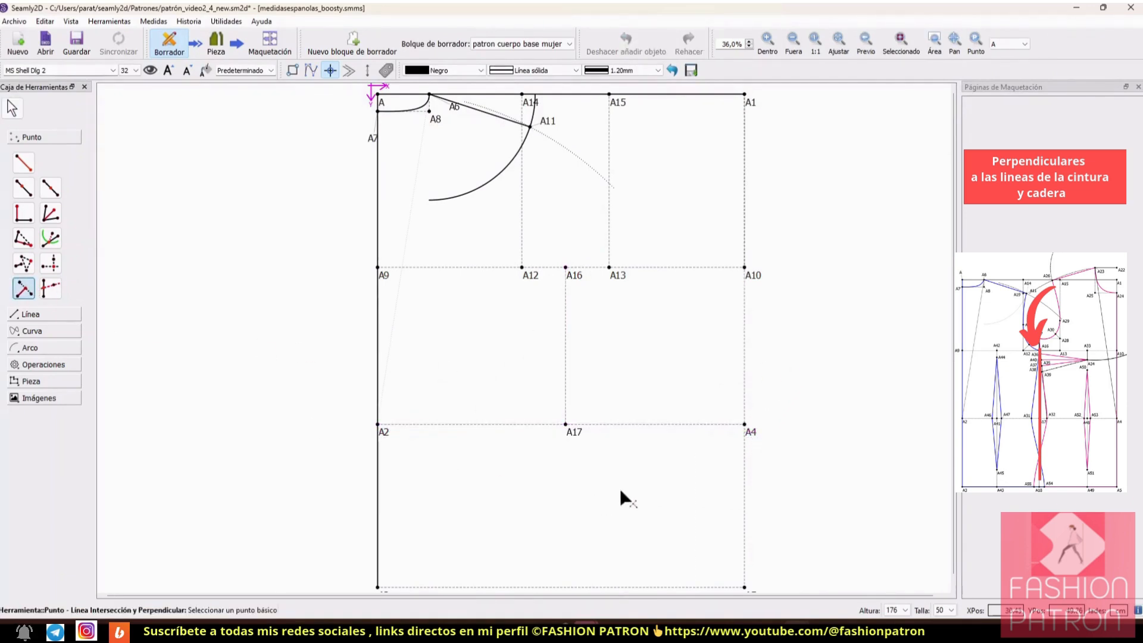
click(566, 425)
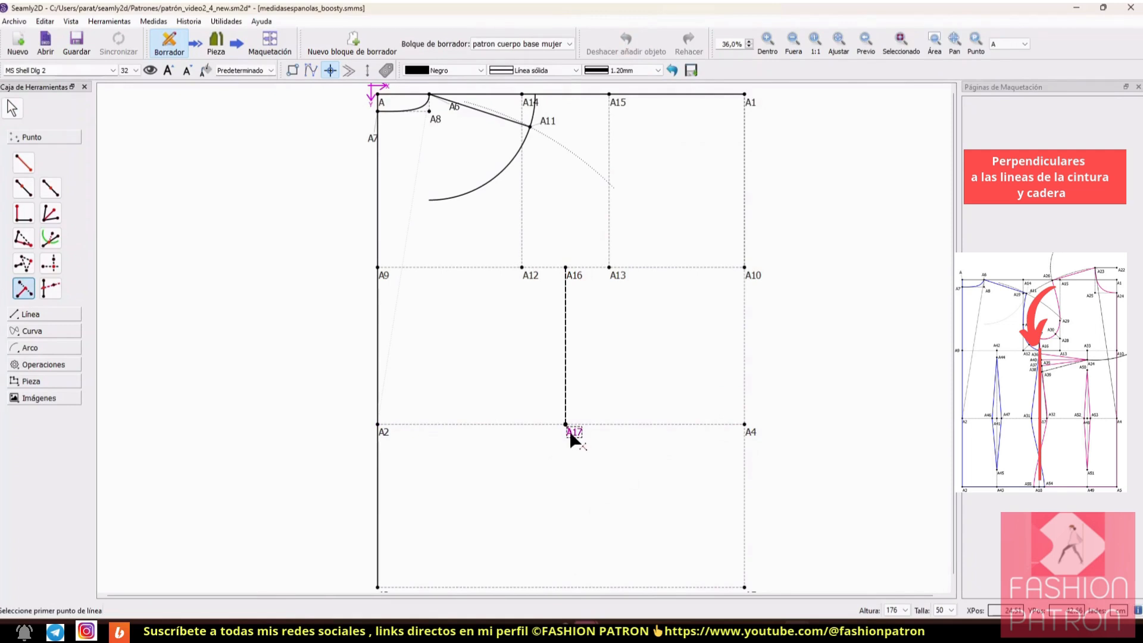
click(379, 586)
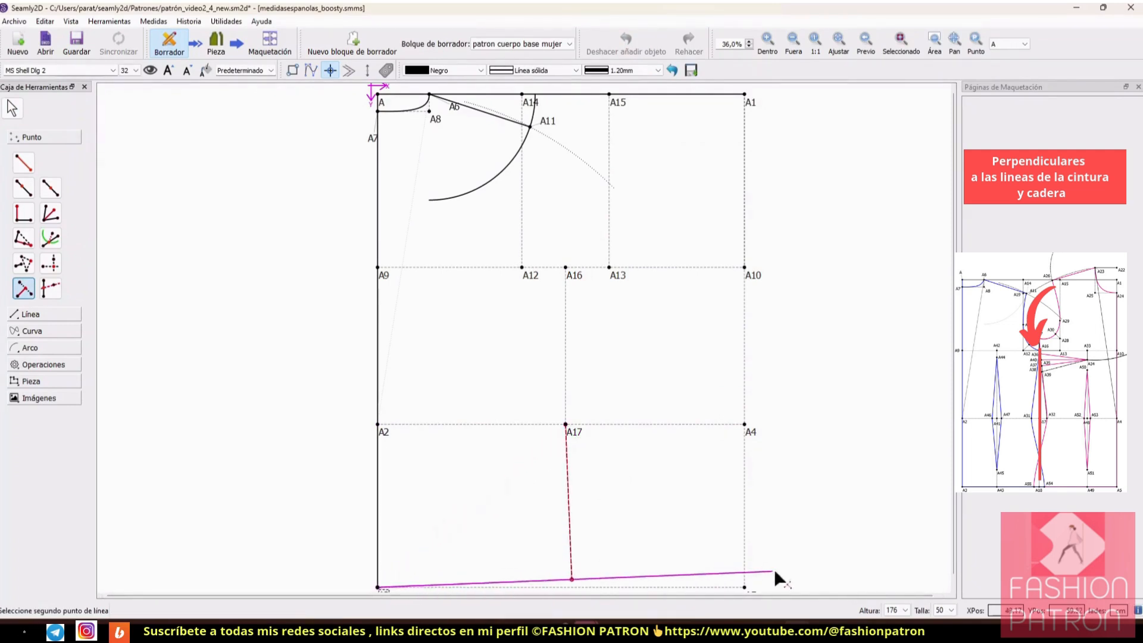
click(744, 588)
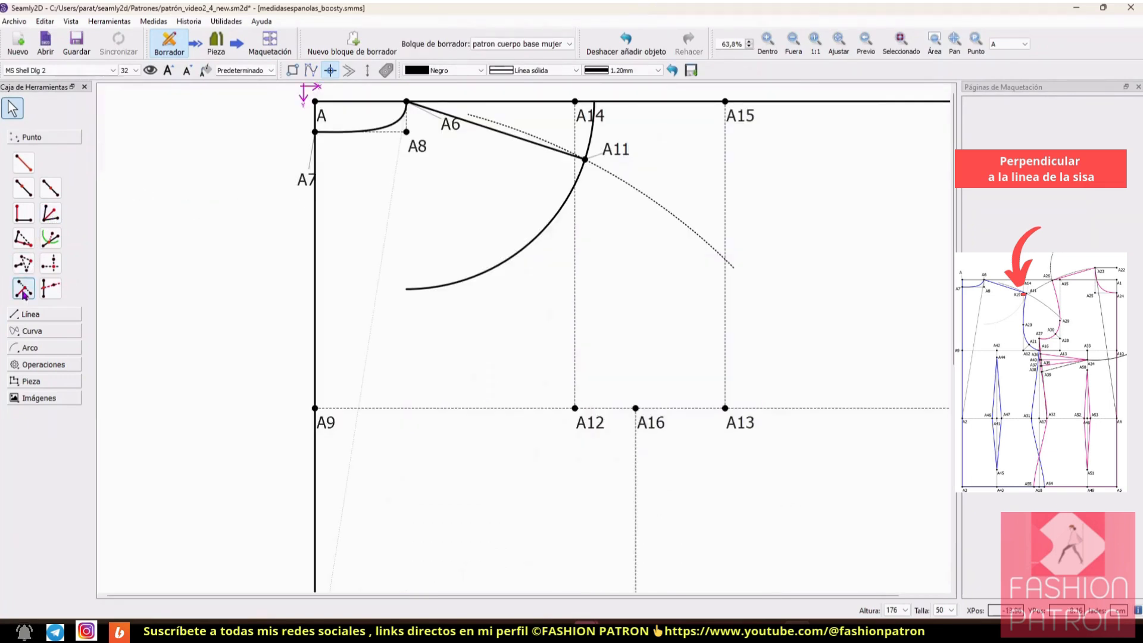
Step: Create the perpendicular intersection point from the shoulder end A11 onto the back armhole line between A14 and A12
click(24, 289)
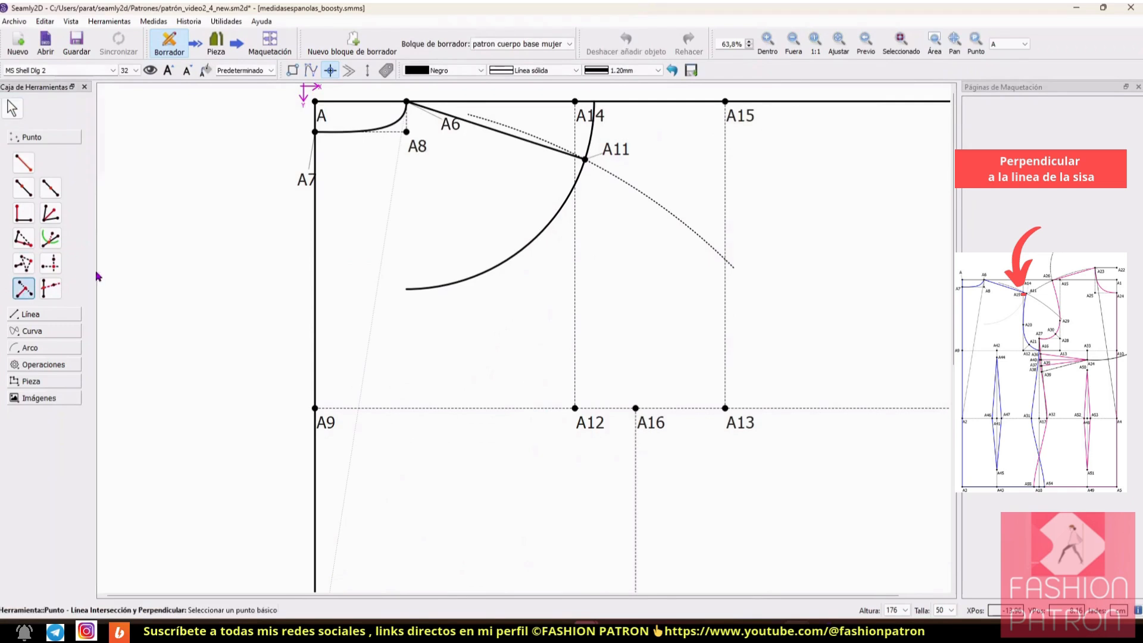
click(585, 161)
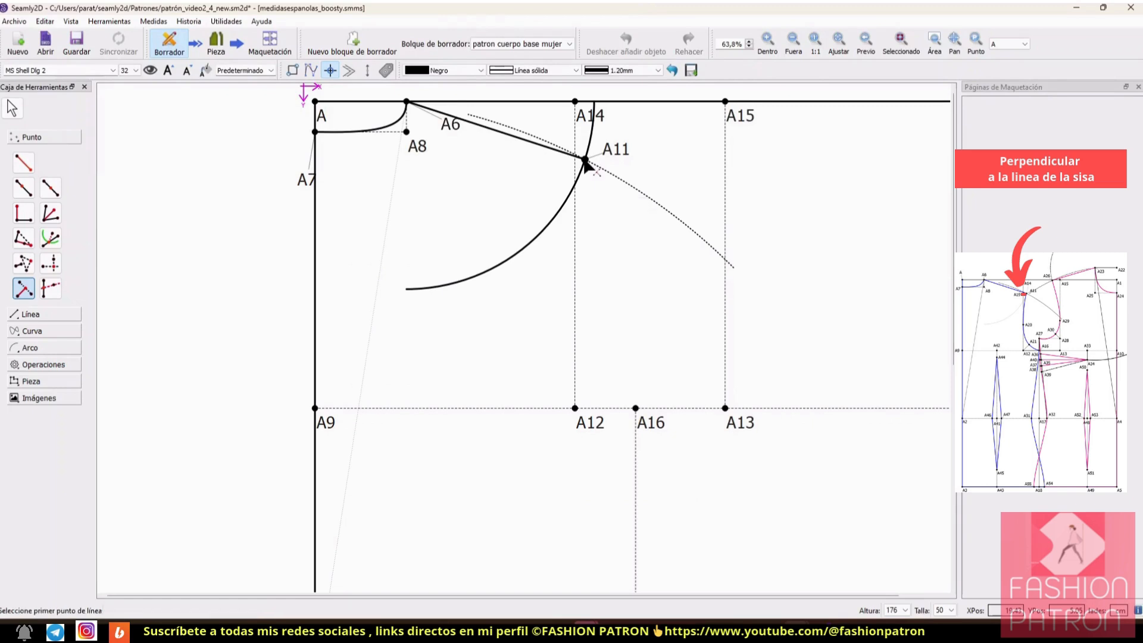
click(586, 117)
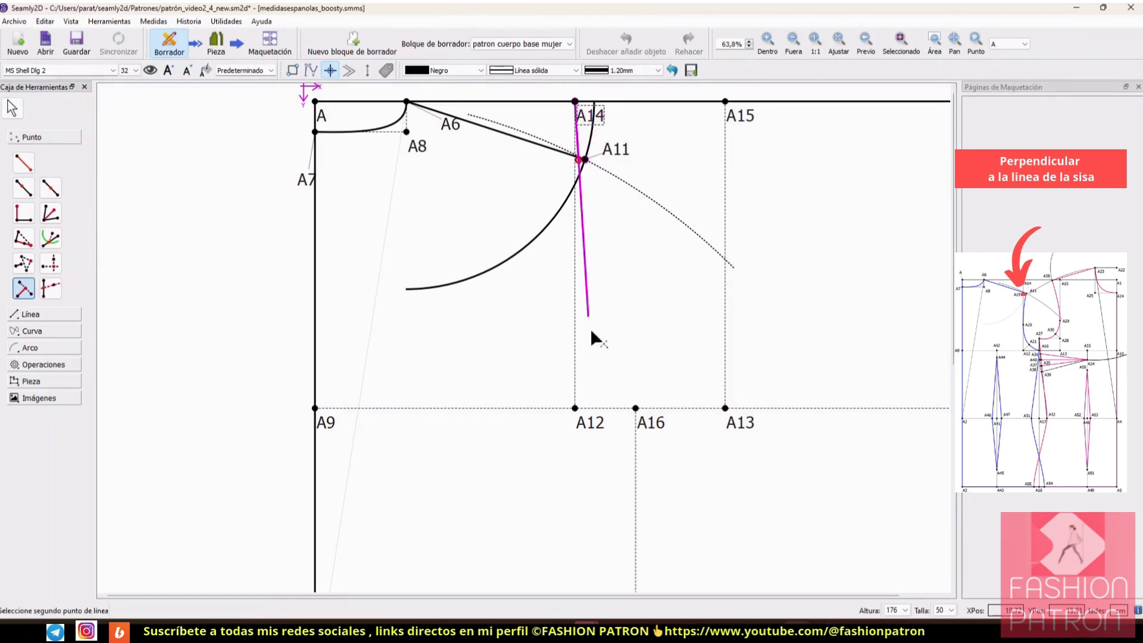
click(589, 415)
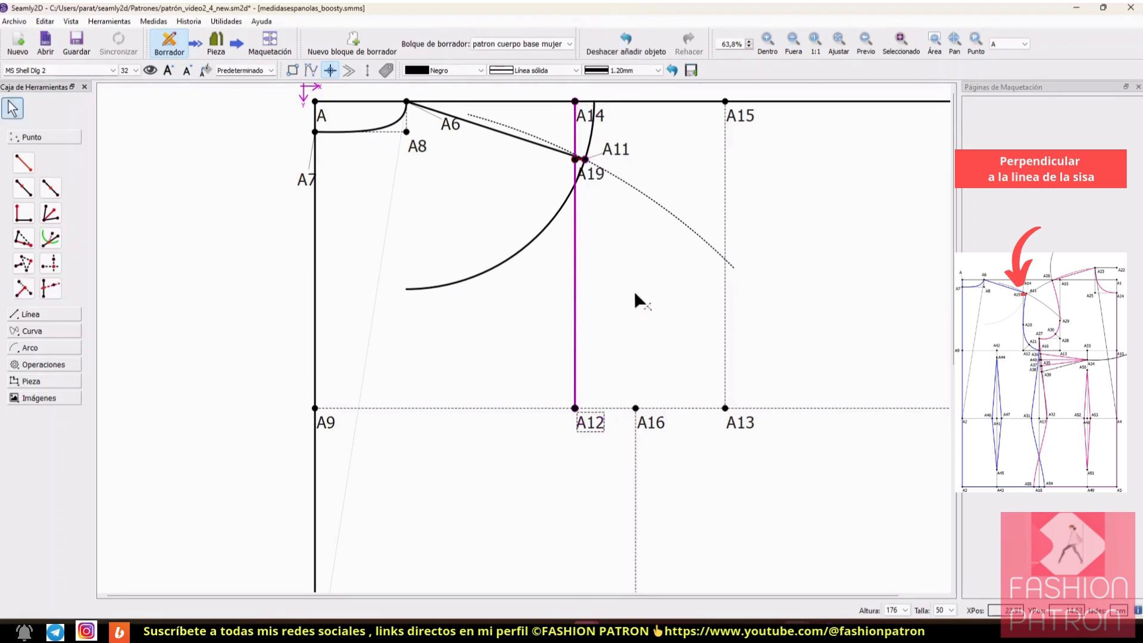
Step: Define a new on-line point that starts at A12 and runs towards A19
click(768, 41)
ctrl+scroll(672, 206, down, 3)
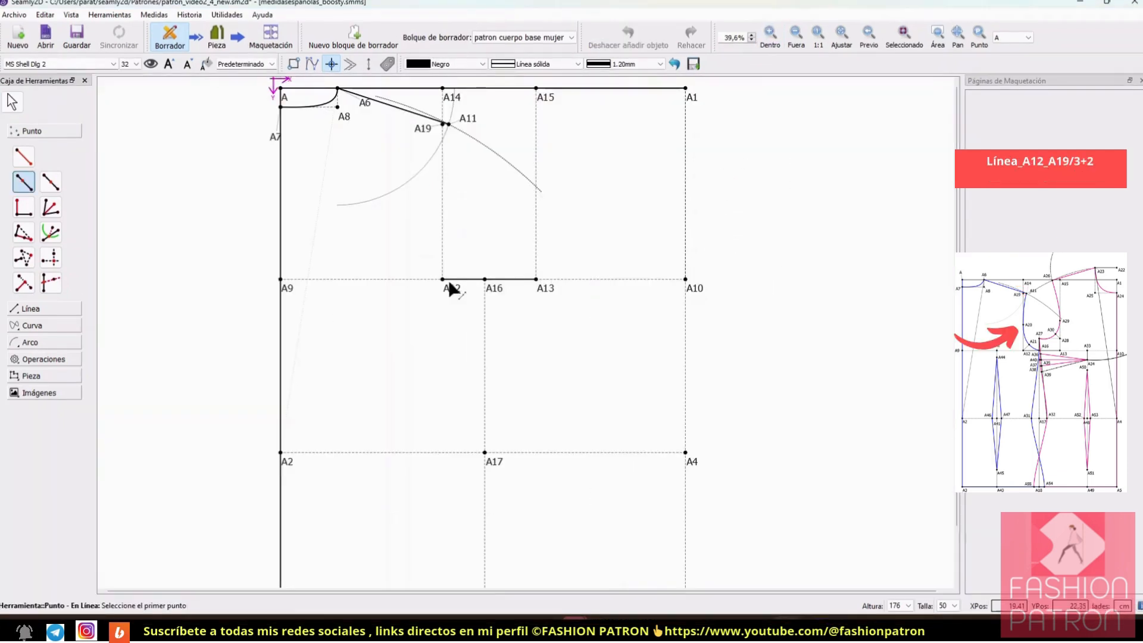
click(770, 35)
scroll(571, 229, up, 3)
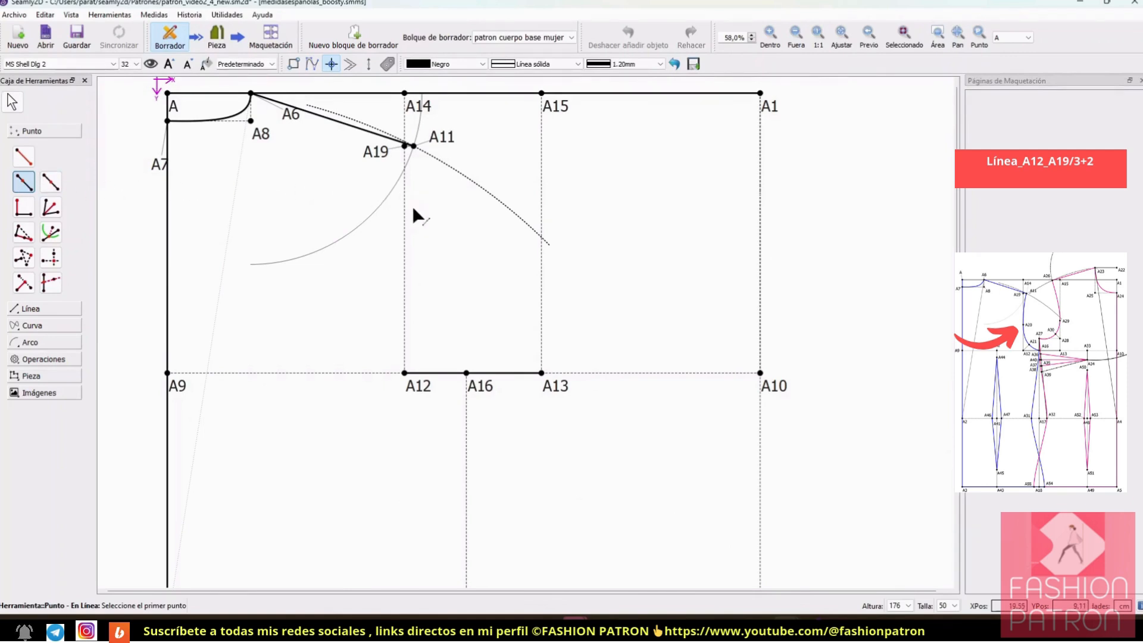
click(405, 374)
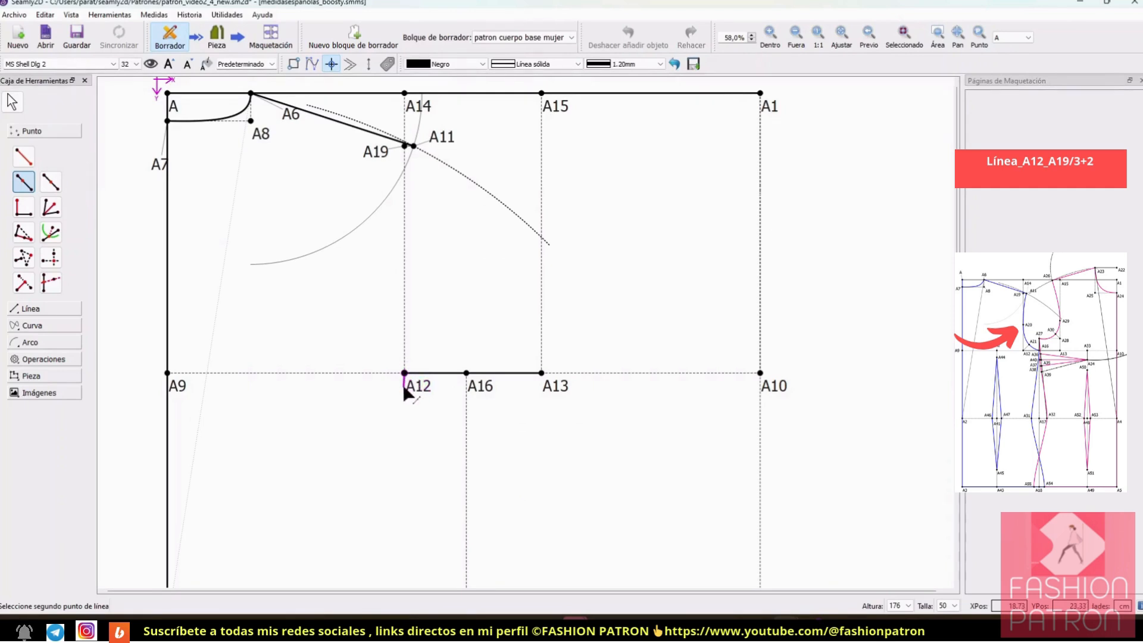
click(407, 149)
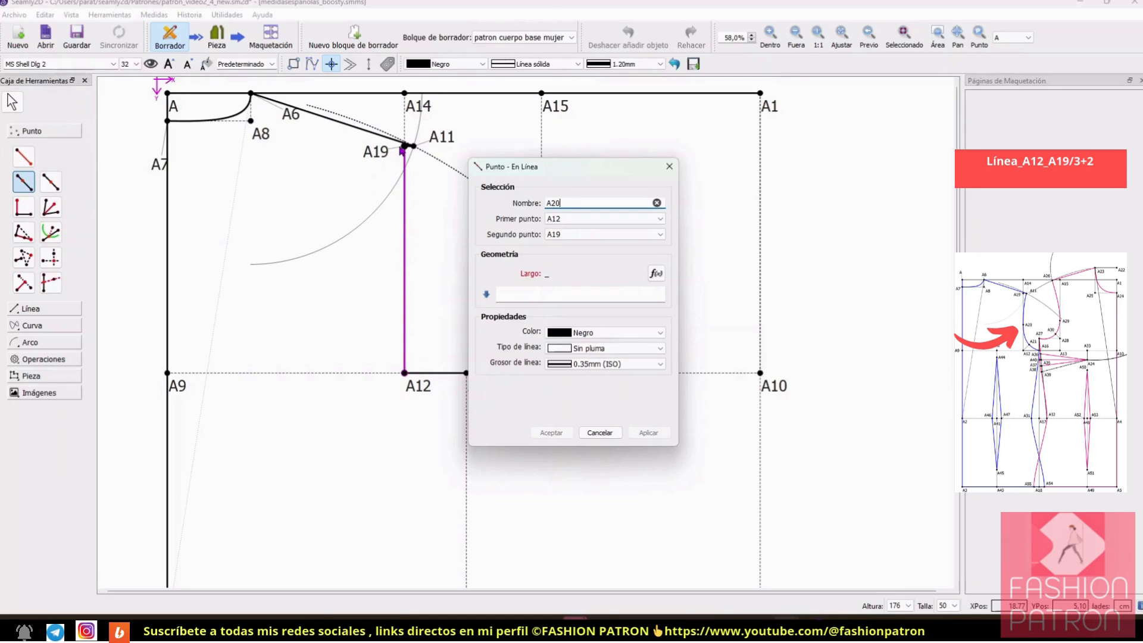
drag(565, 163, 708, 181)
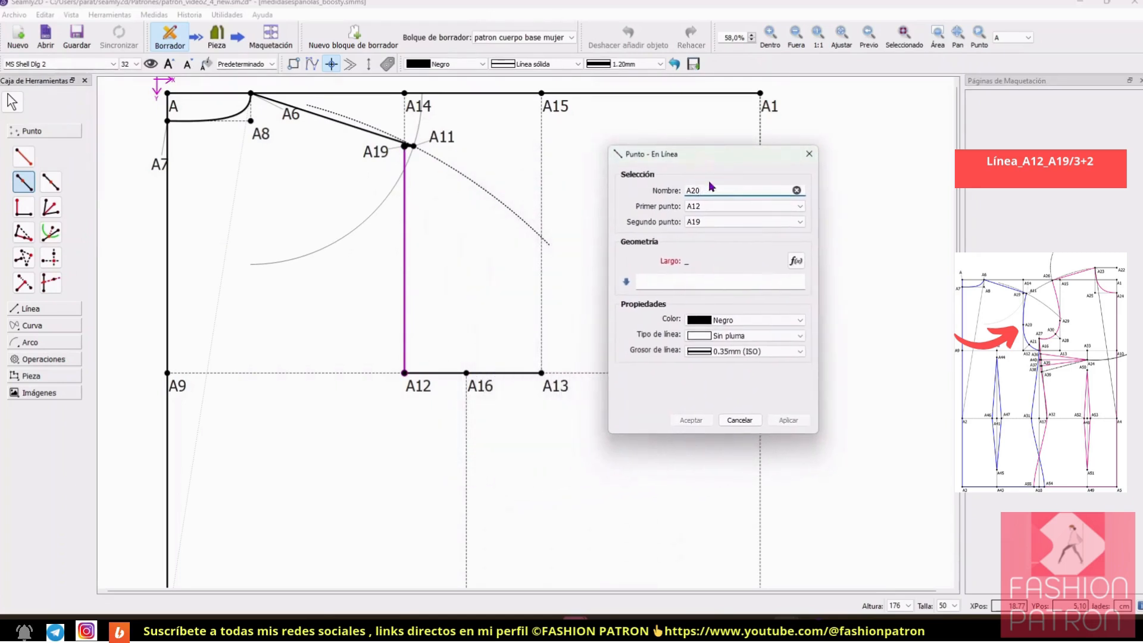
Step: Set the new point's length formula to Línea_A12_A19/3+2 and create the point
click(796, 261)
drag(600, 144, 828, 160)
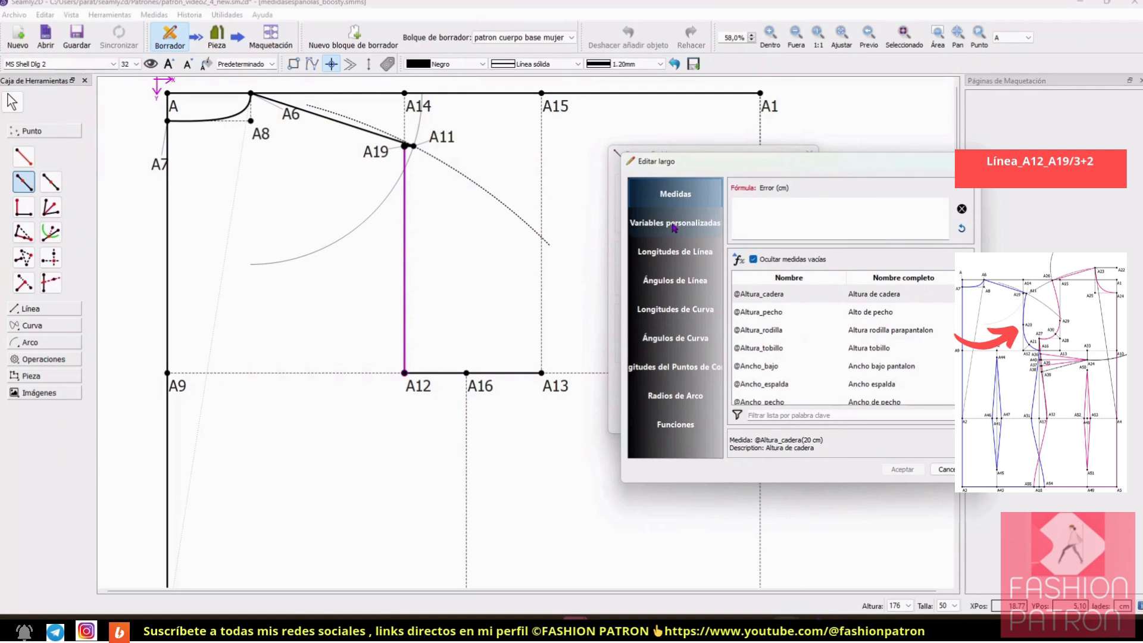
click(678, 251)
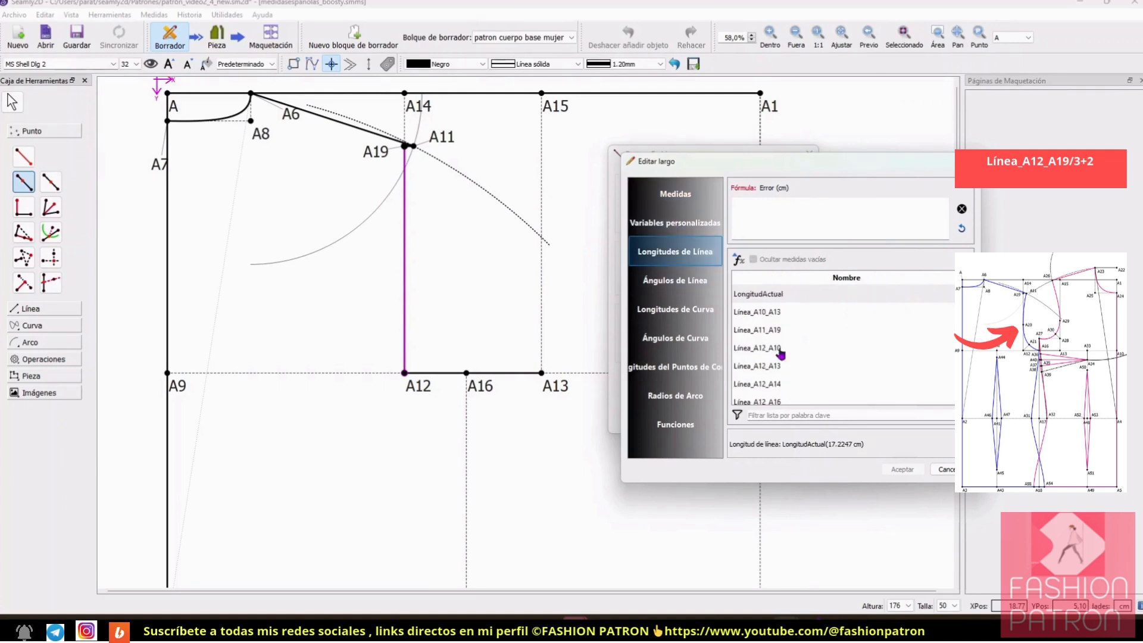
click(817, 415)
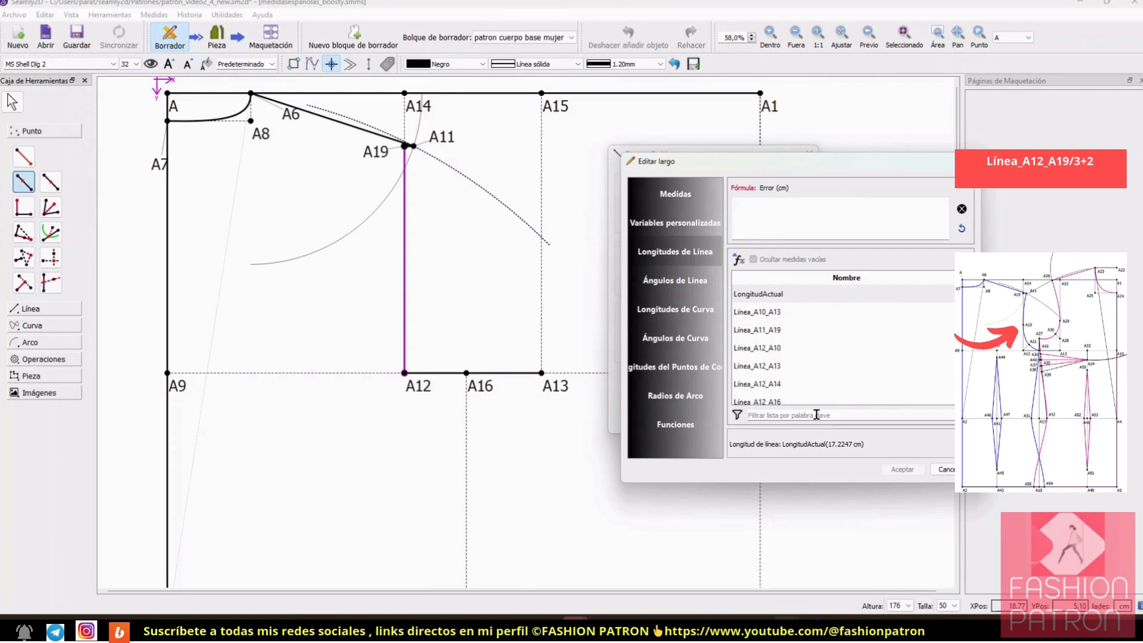
text(19)
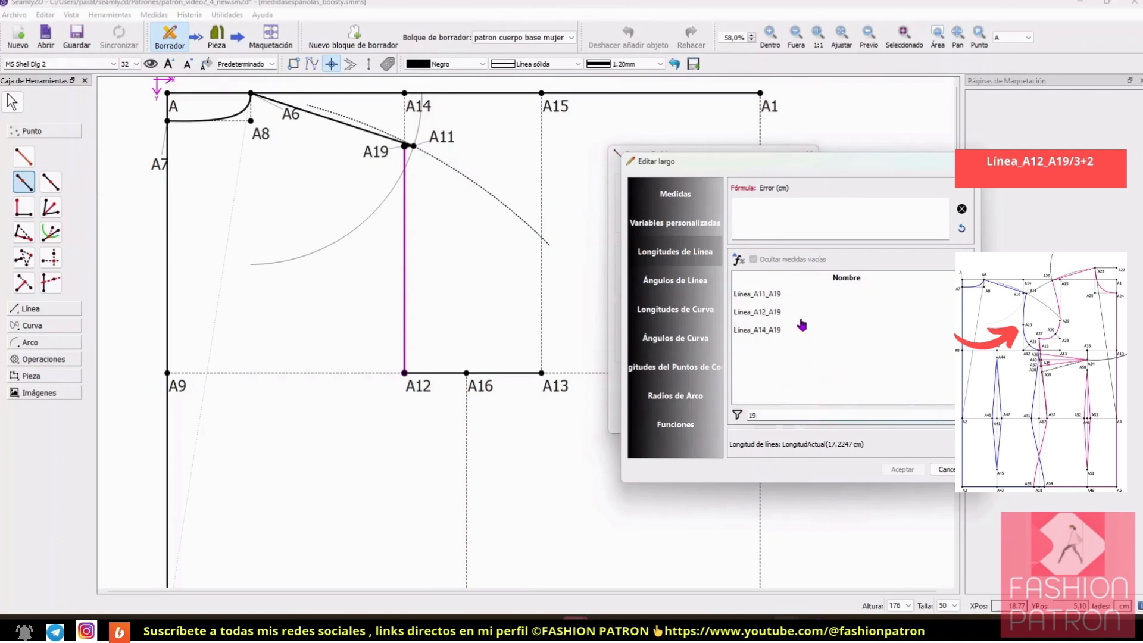
double_click(785, 312)
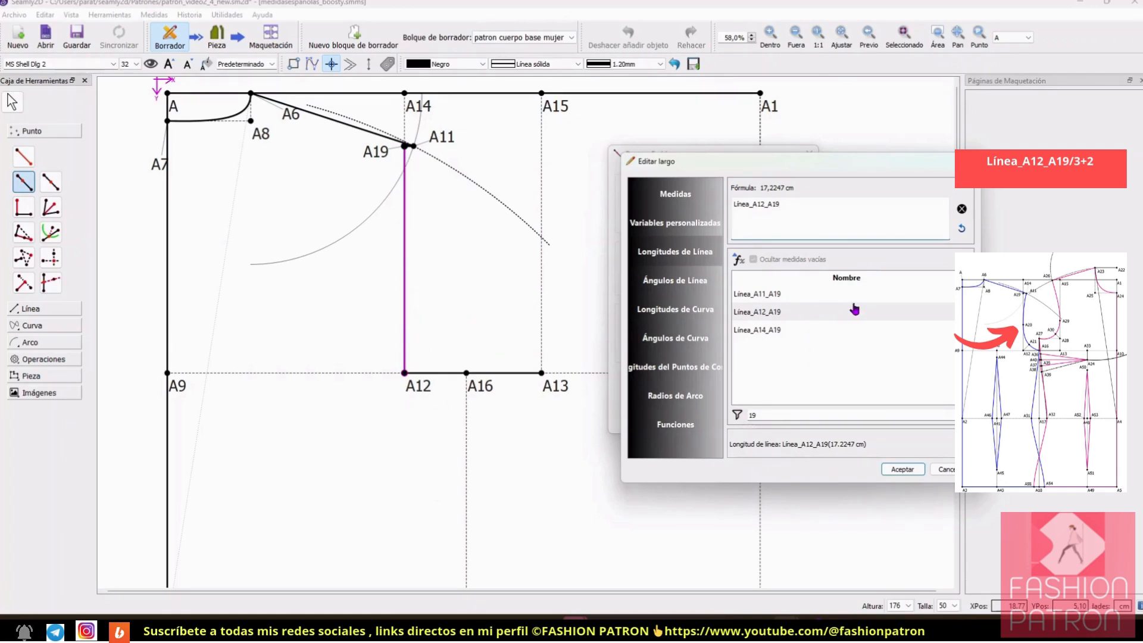
text(/3+2)
click(900, 470)
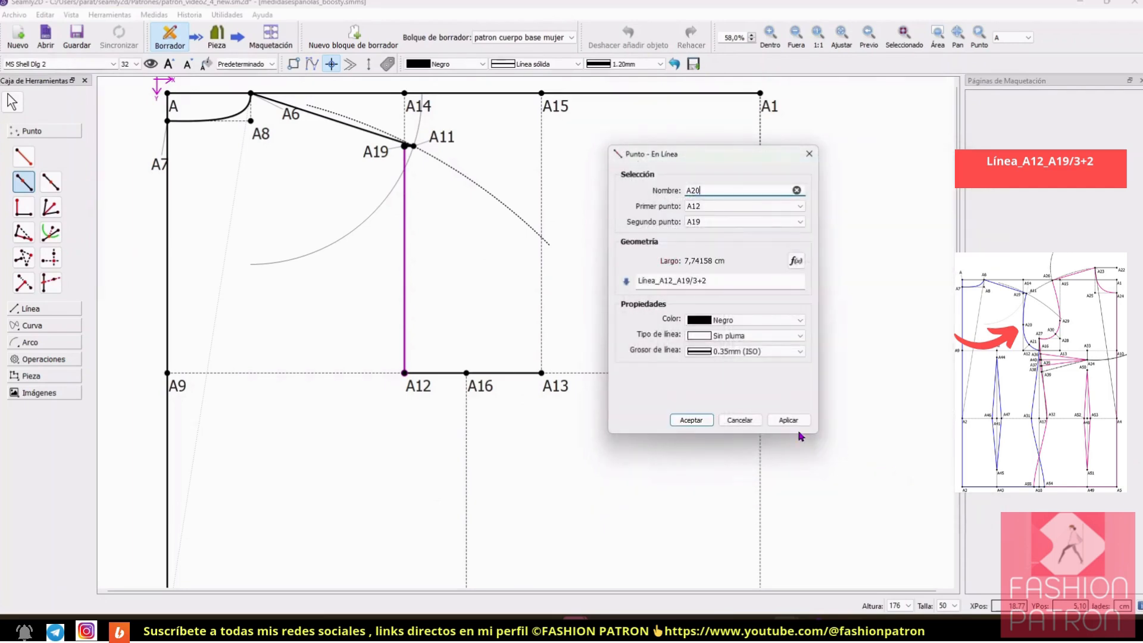
click(691, 420)
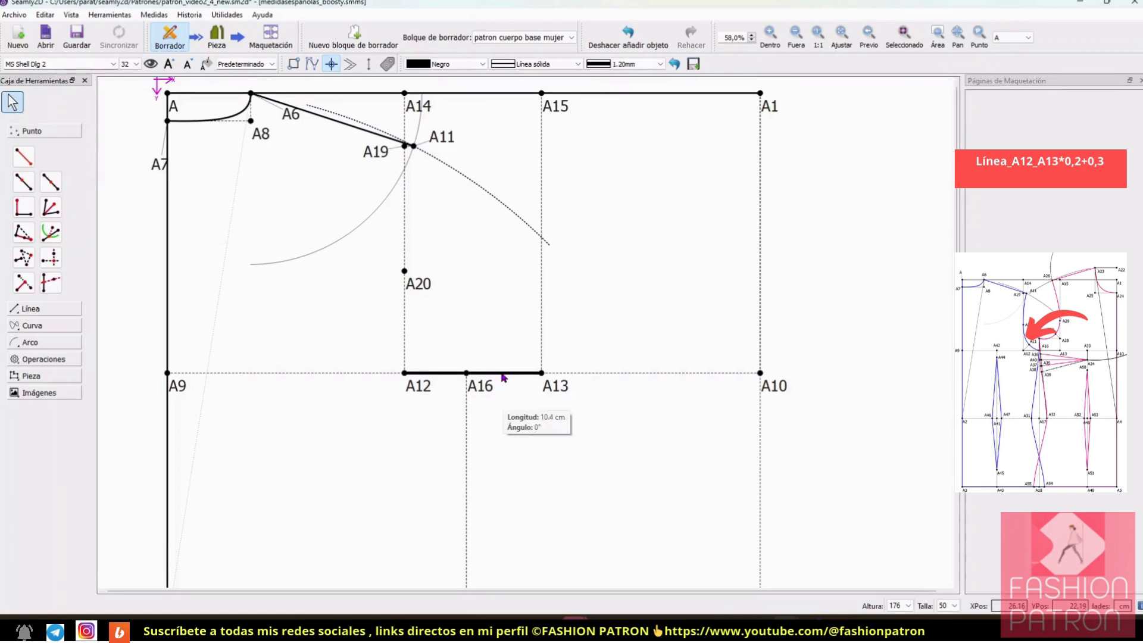
Step: Define a bisector point for the angle formed by A20, A12 and A16
mouse_move(408, 375)
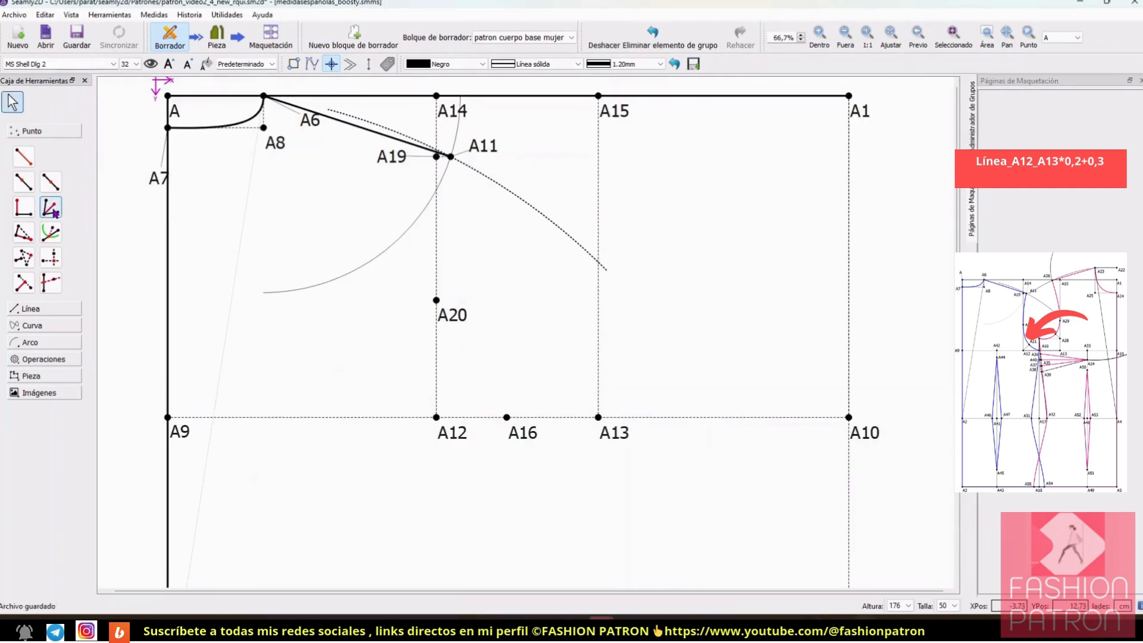
click(50, 208)
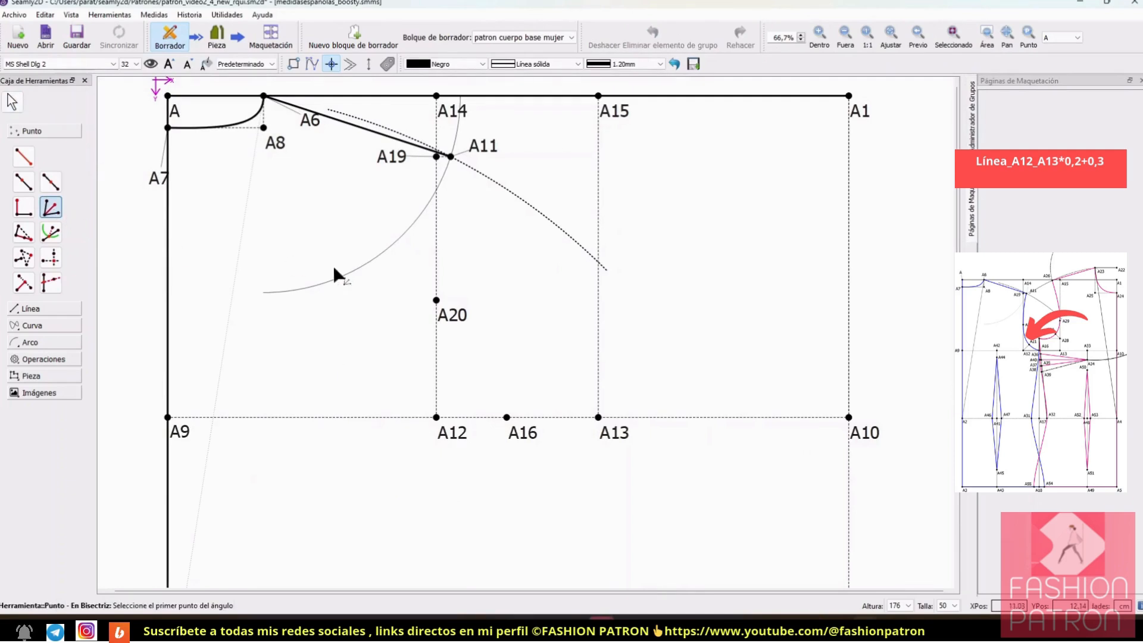
click(438, 301)
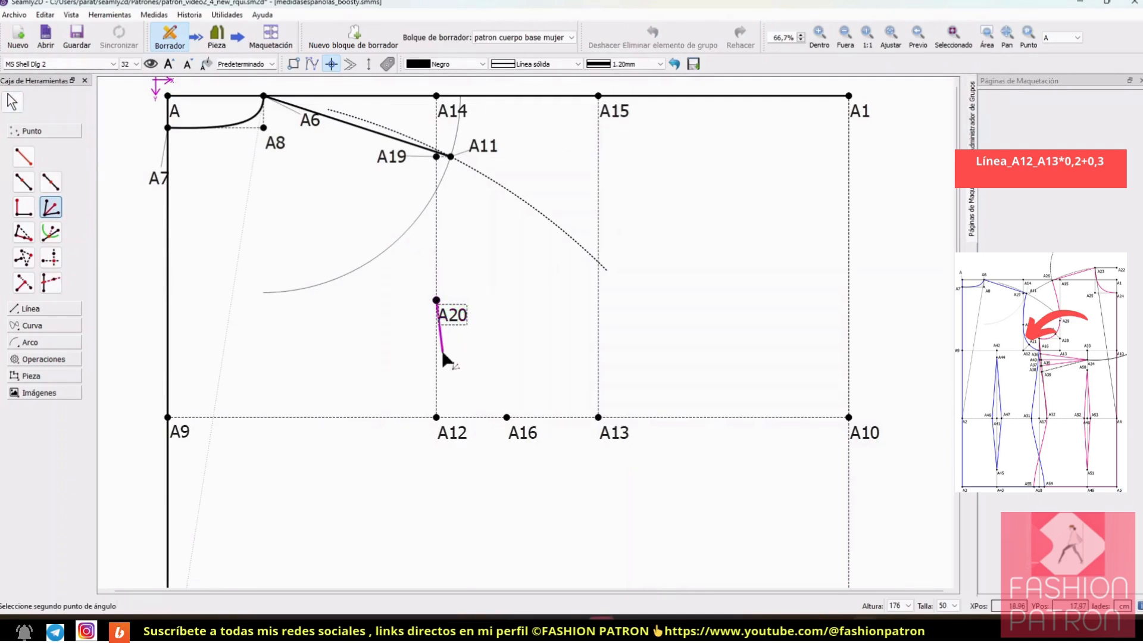
click(437, 417)
click(507, 417)
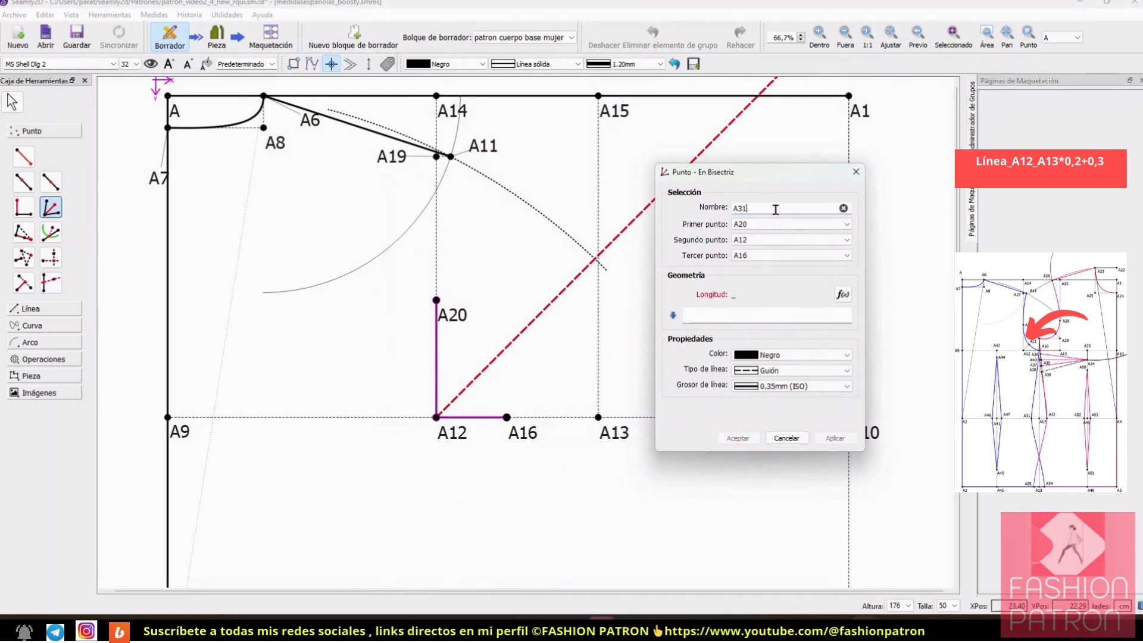
Step: Set the bisector point's length formula to Línea_A12_A13*0,2+0,3 and create the point
click(843, 294)
drag(576, 155, 896, 157)
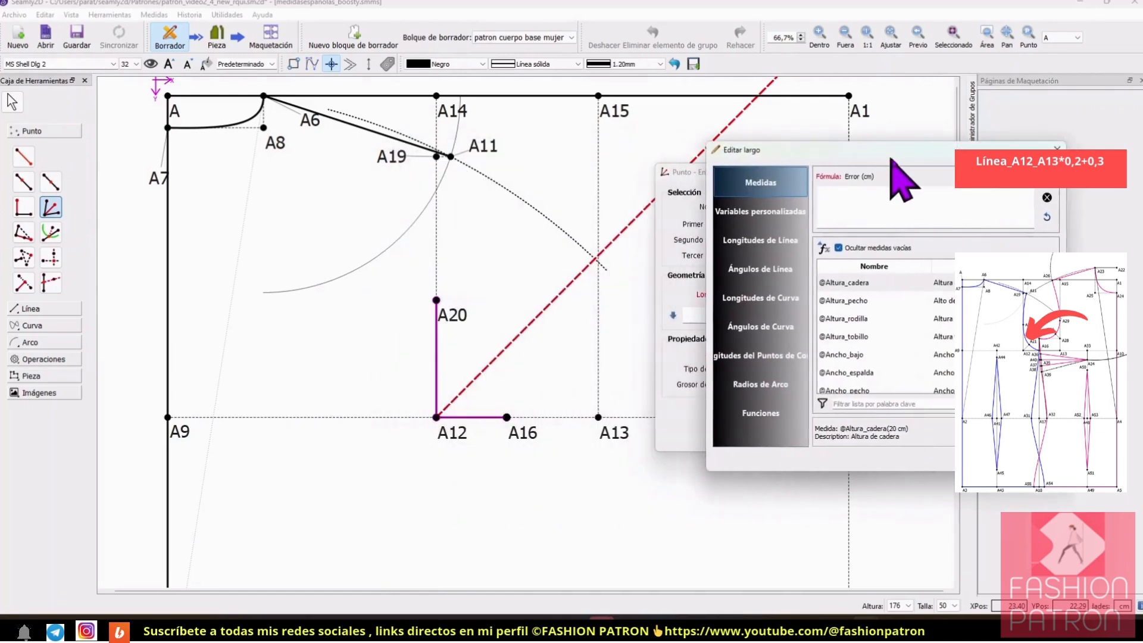
click(758, 244)
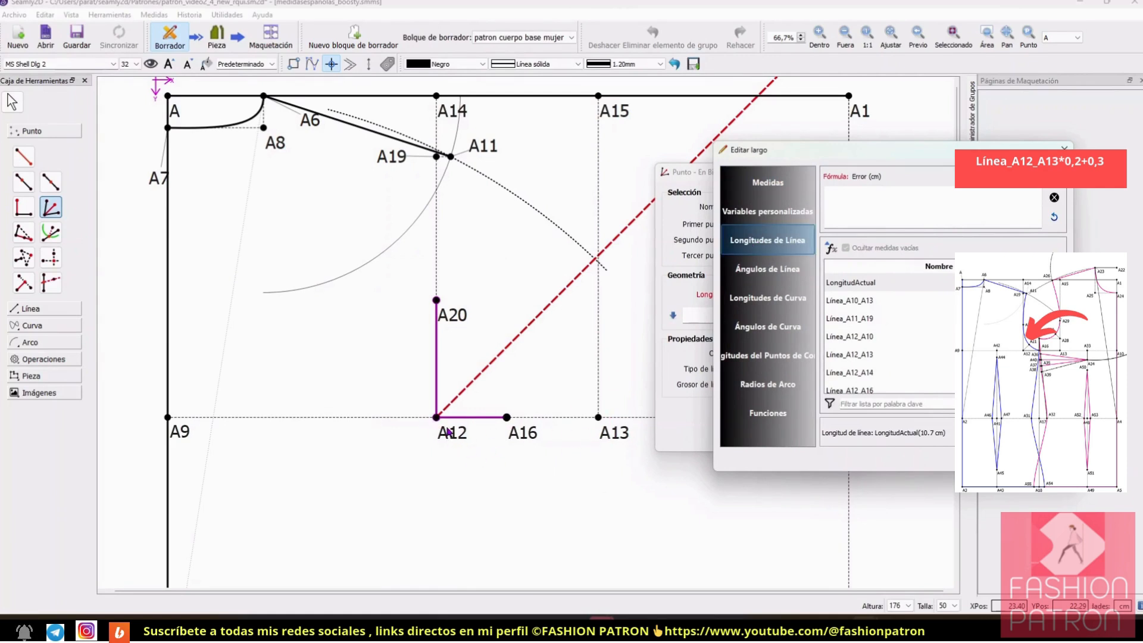
click(891, 403)
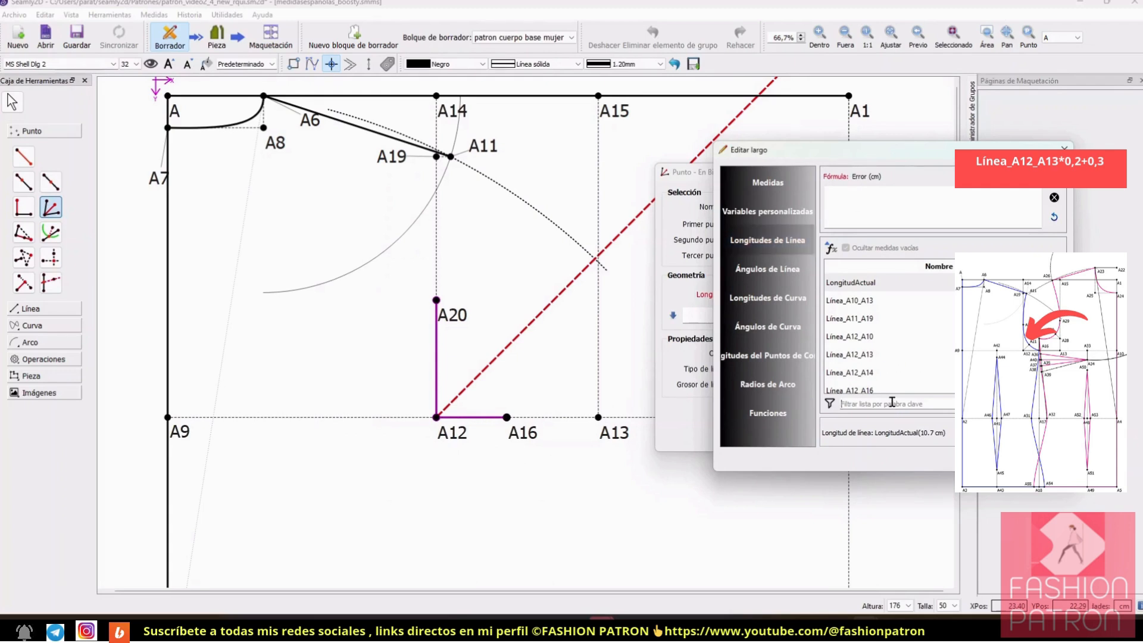
text(13)
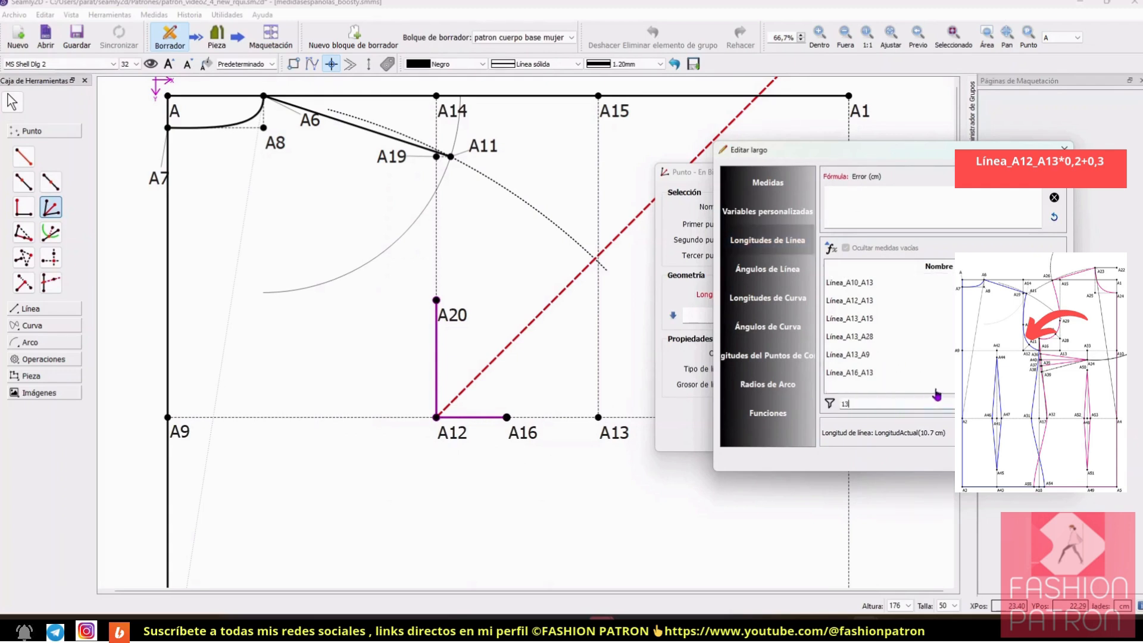
double_click(884, 302)
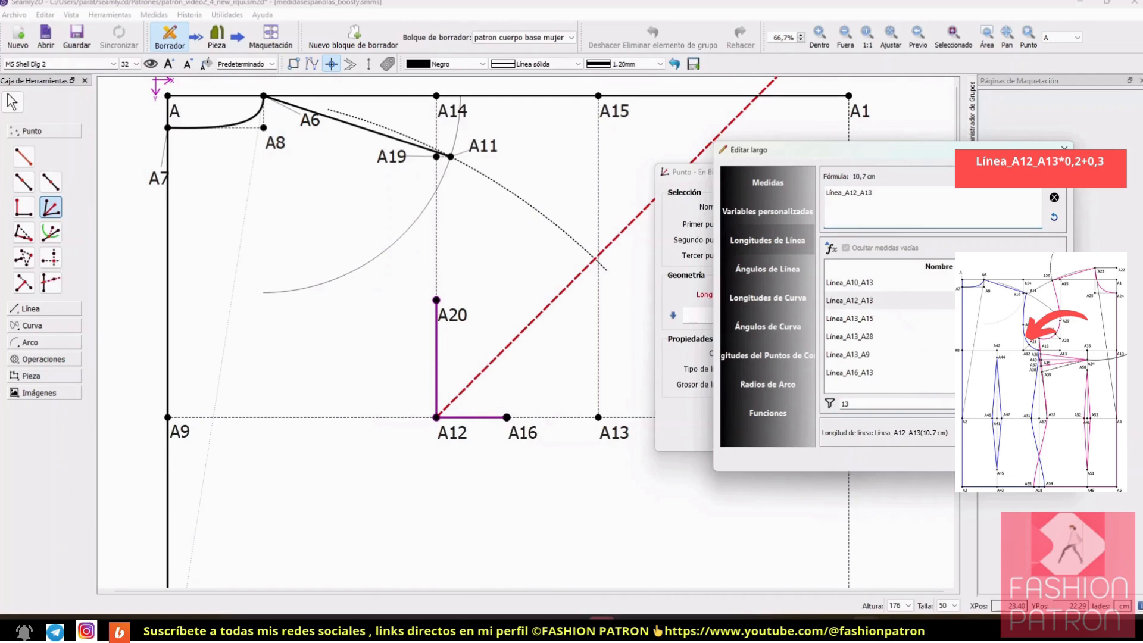
text(*0,2+0,3)
key(Return)
click(727, 421)
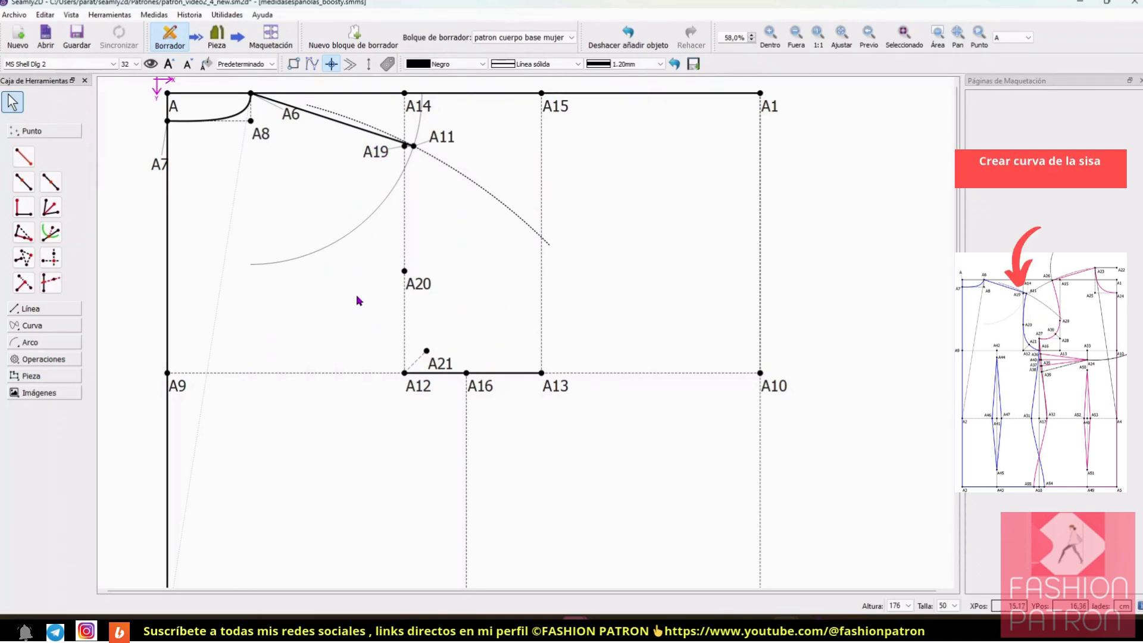
Step: Try to draw the back armhole as a simple interactive curve from A11 to A16
click(37, 327)
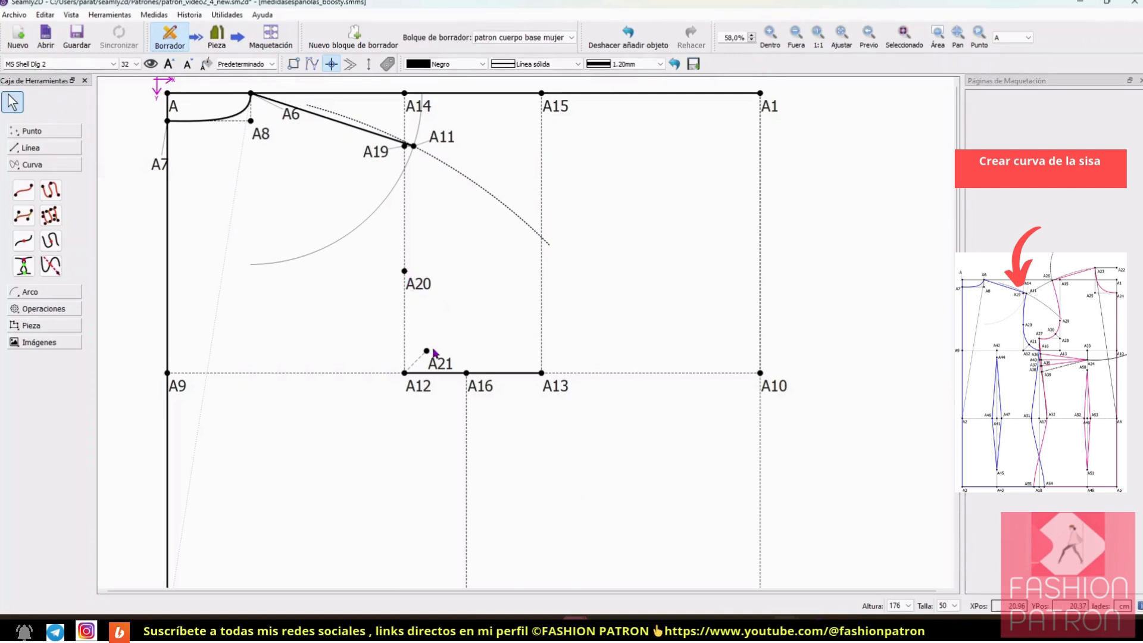
click(51, 191)
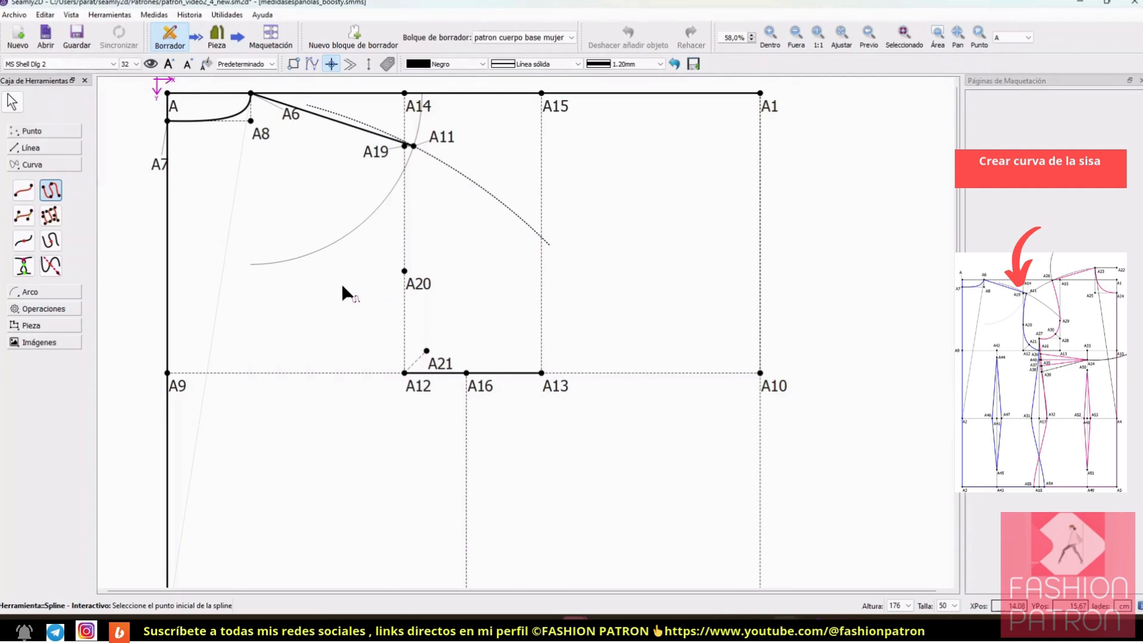
click(24, 190)
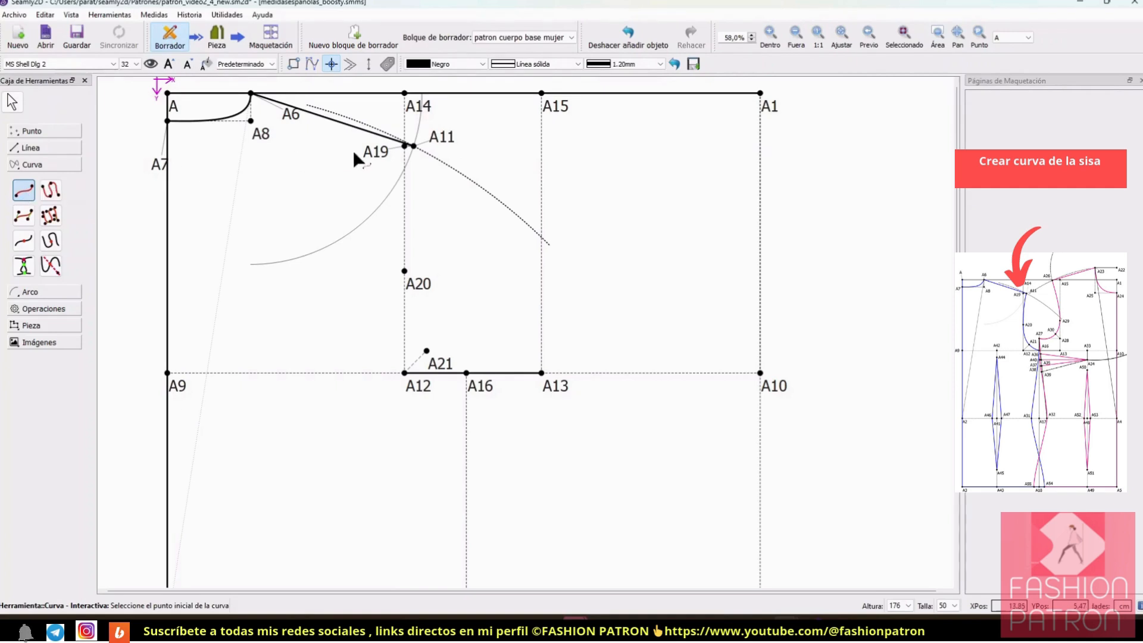
click(413, 146)
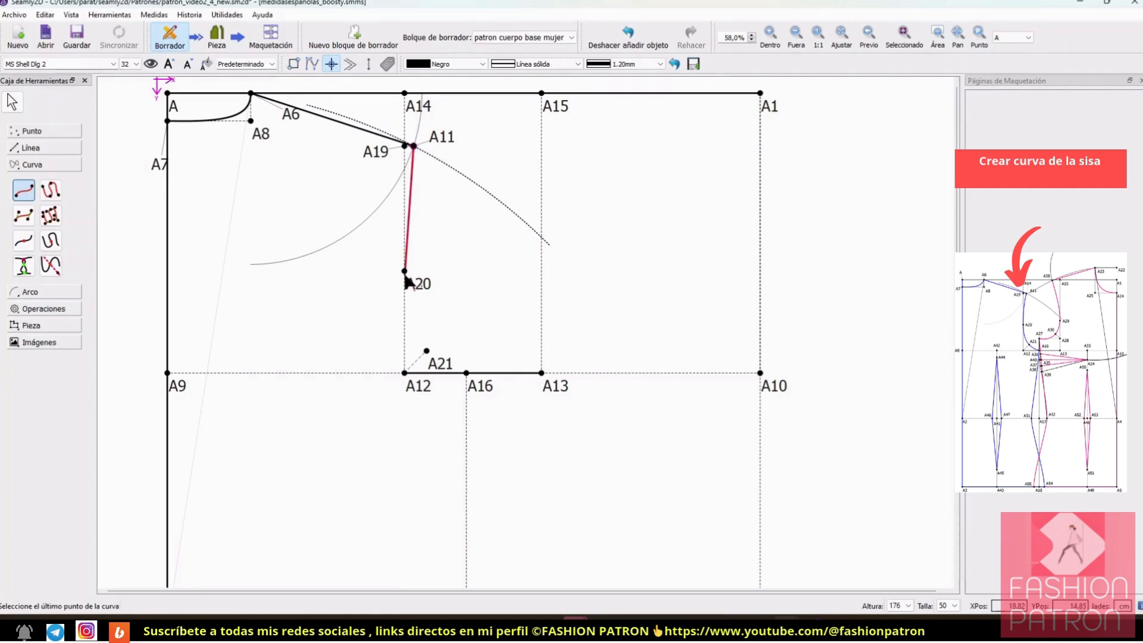
click(467, 373)
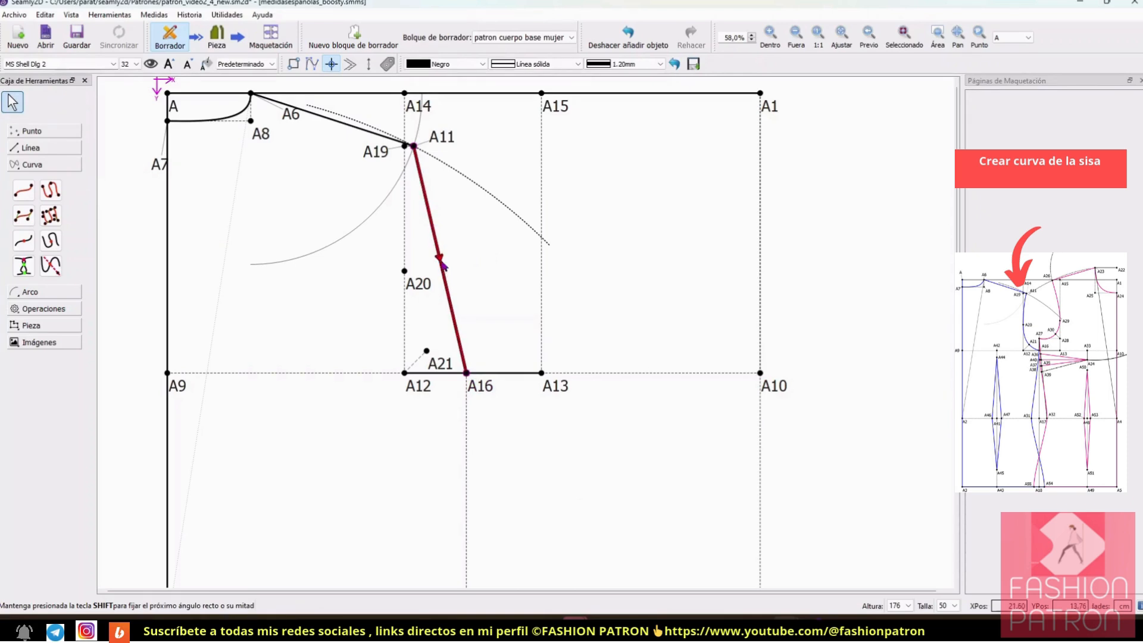
Step: Bend the simple armhole curve with its control handles so it follows A20 and A21
drag(443, 268, 411, 272)
mouse_move(387, 159)
mouse_down()
mouse_move(390, 192)
mouse_move(376, 152)
mouse_up()
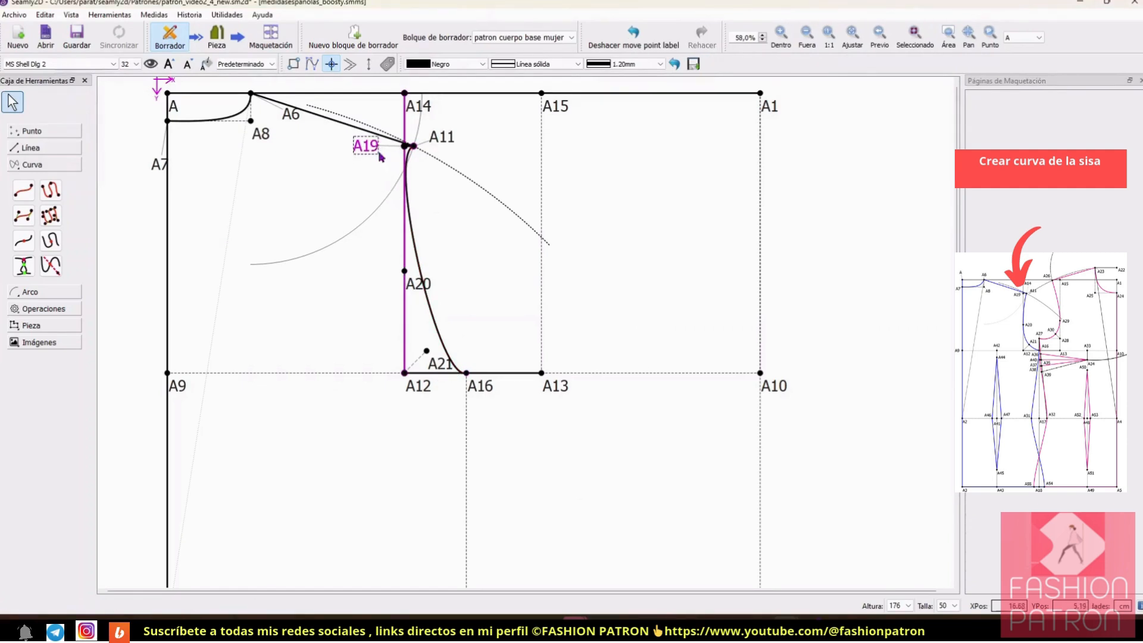
click(407, 169)
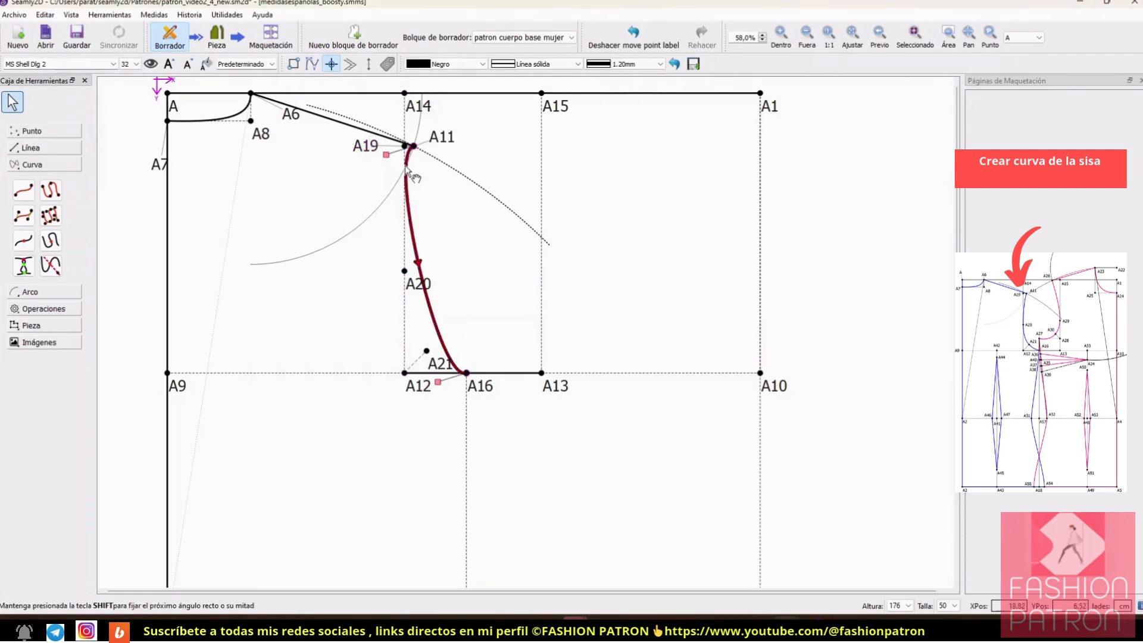
drag(387, 158, 436, 369)
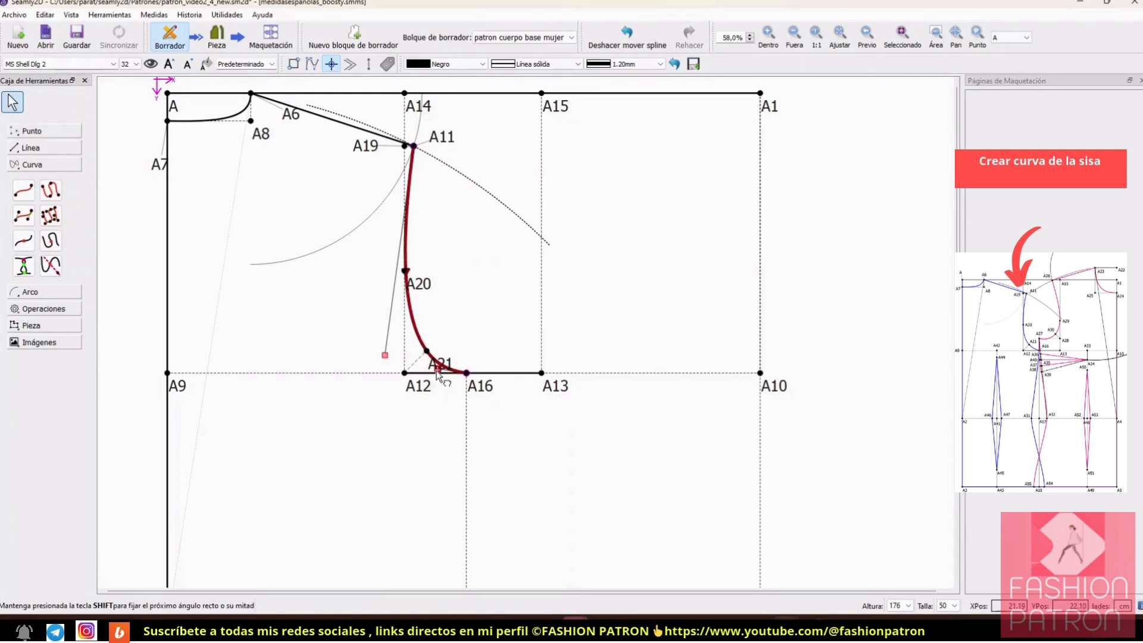
key(Return)
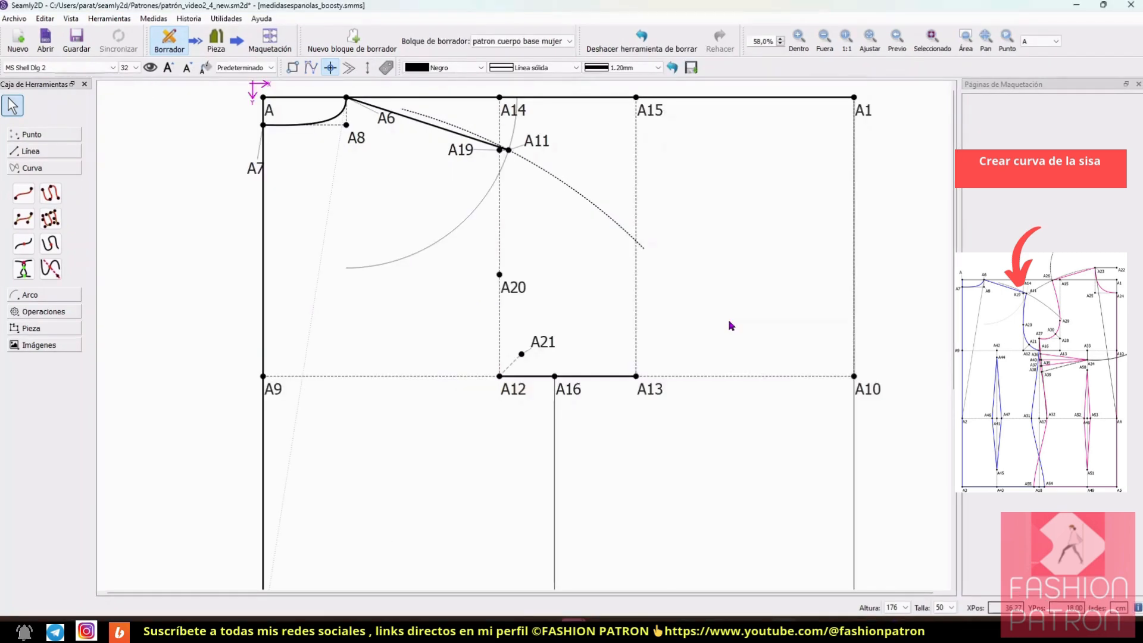
Step: Draw an interactive spline for the back armhole through A11, A20, A21 and A16
click(51, 194)
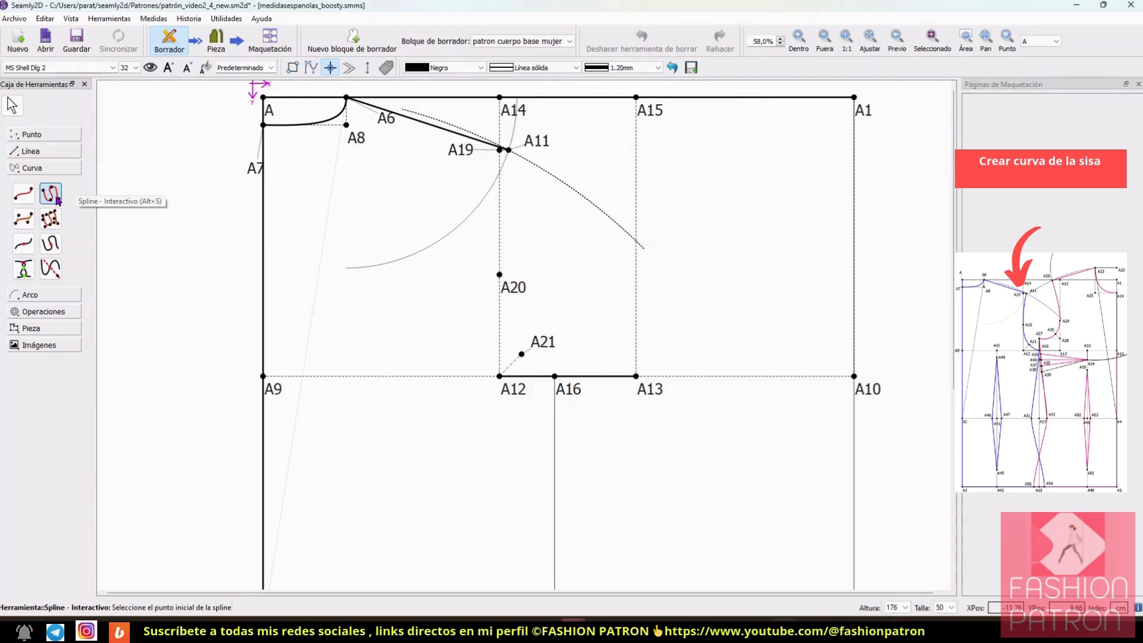
click(508, 150)
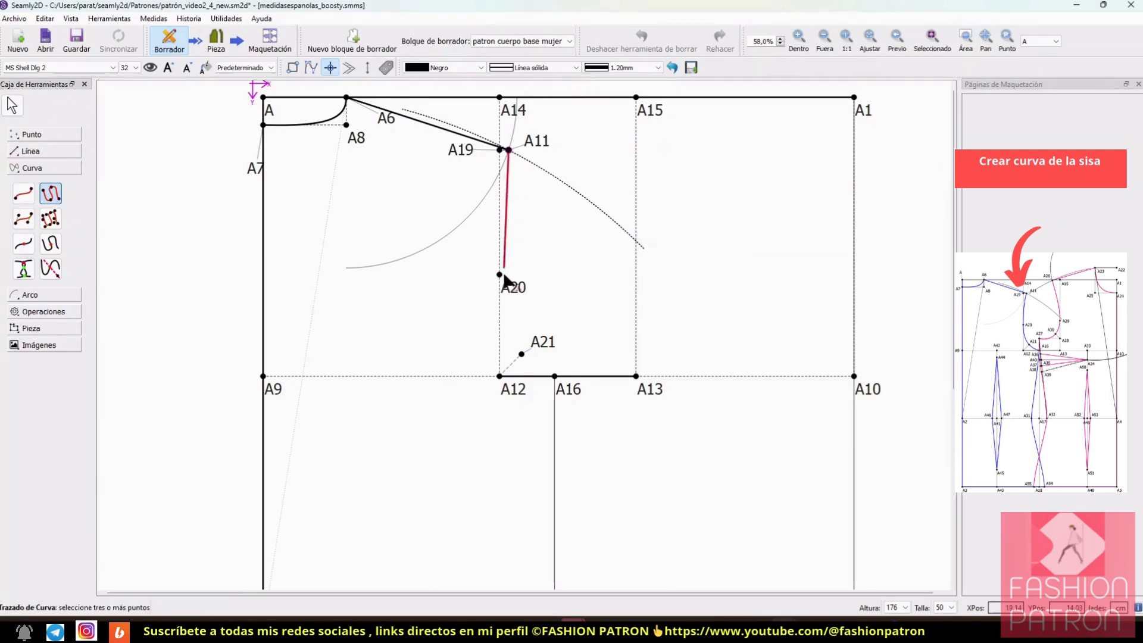
click(500, 275)
click(521, 354)
click(555, 377)
key(Return)
ctrl+scroll(587, 240, up, 5)
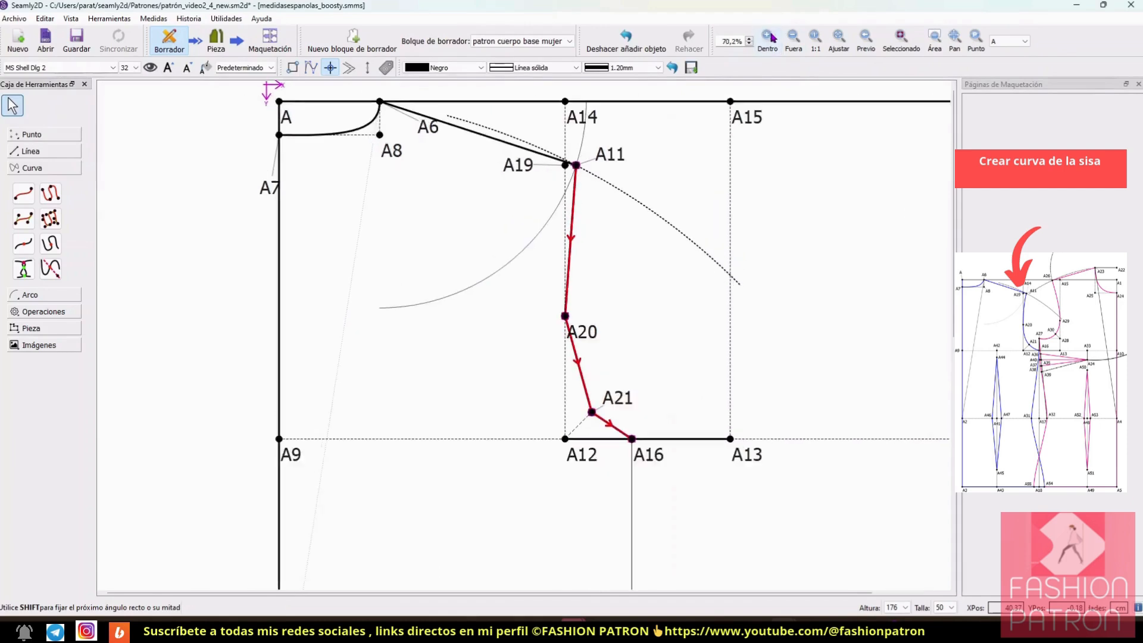
Step: Shape the back armhole spline with its control handles into a smooth curve through A20 and A21 down to A16
drag(588, 240, 587, 181)
drag(573, 352, 578, 276)
drag(595, 405, 595, 456)
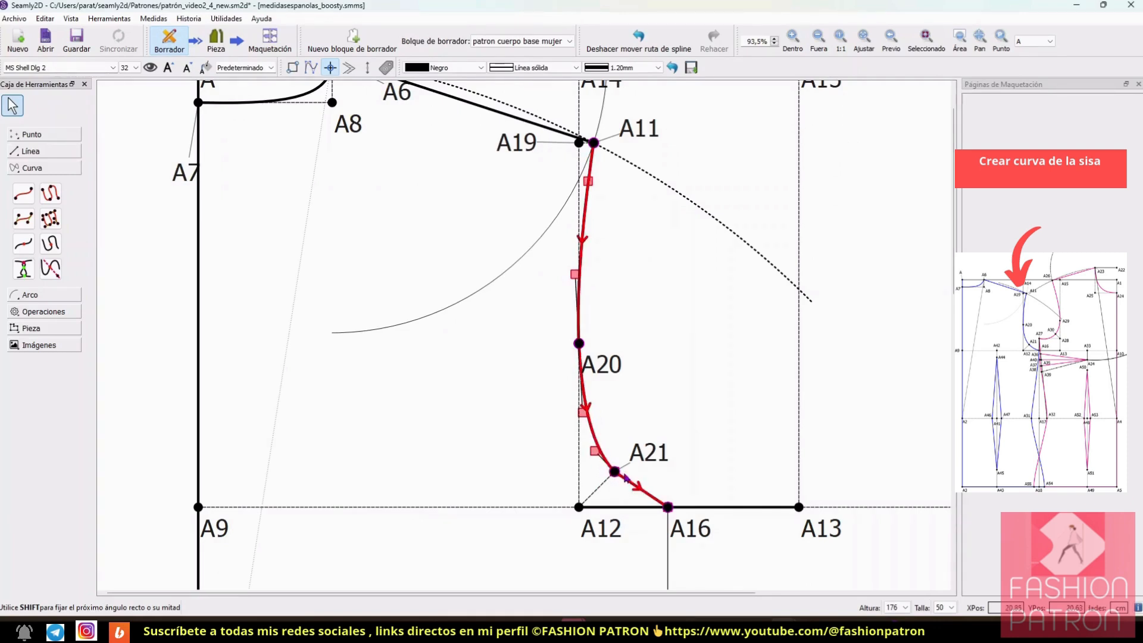
click(635, 492)
drag(637, 495, 637, 496)
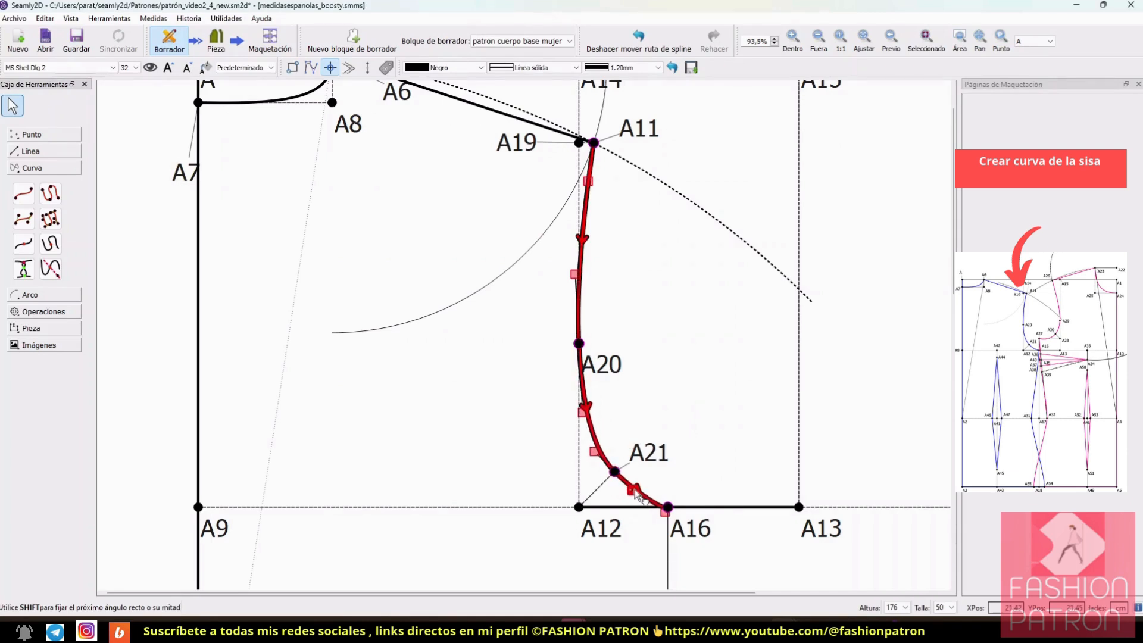
click(695, 427)
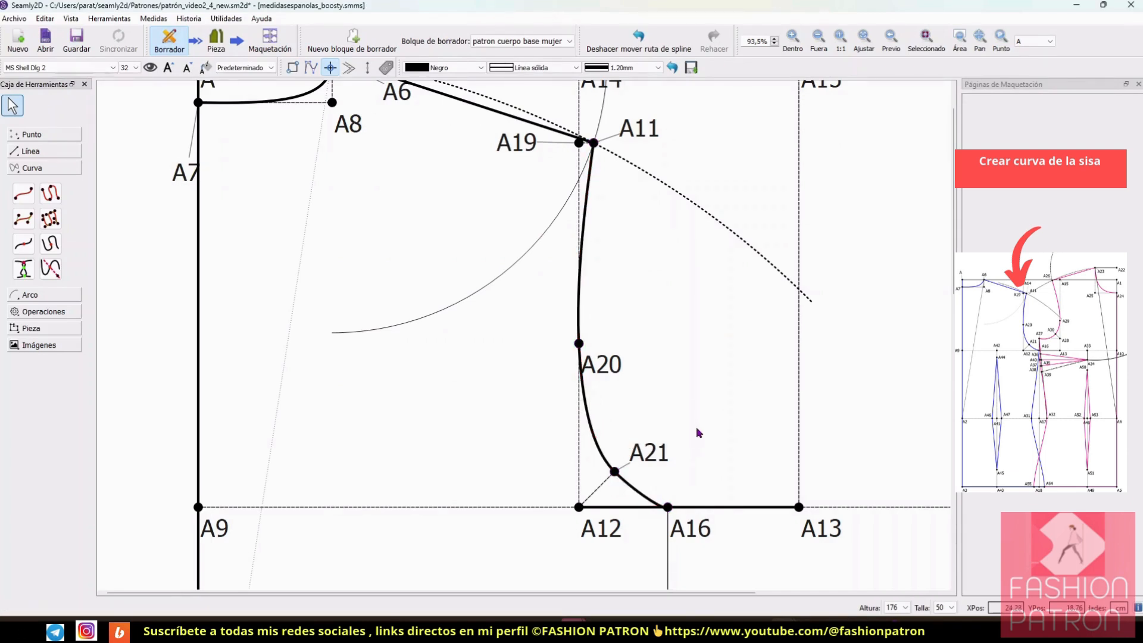
Step: Start a point on line from A4 towards A1 for the front length
click(820, 42)
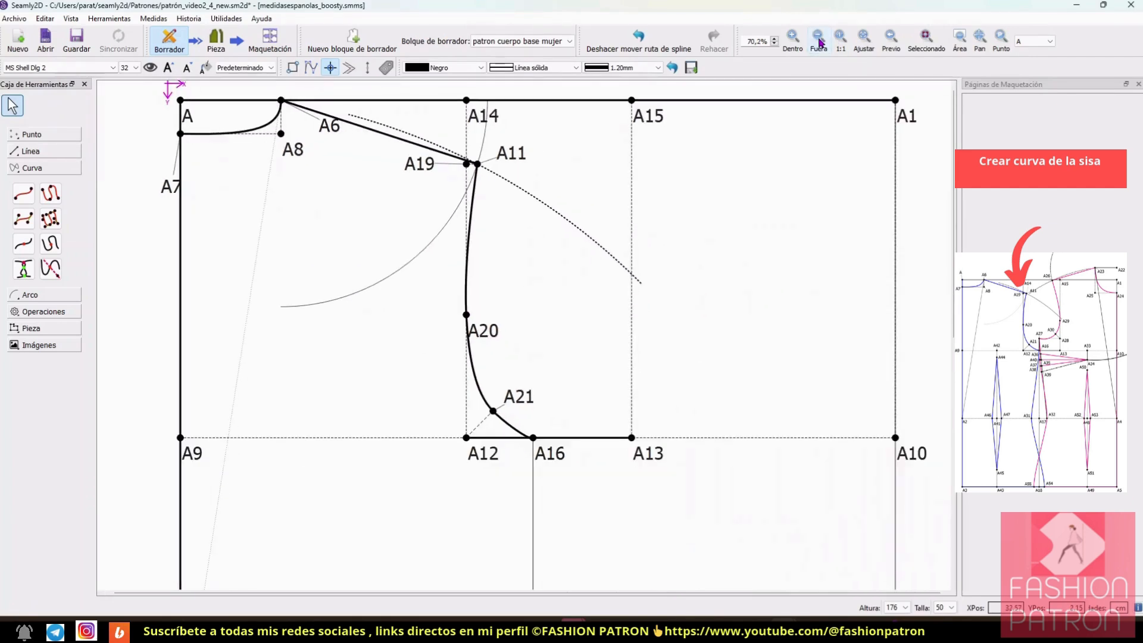
click(819, 42)
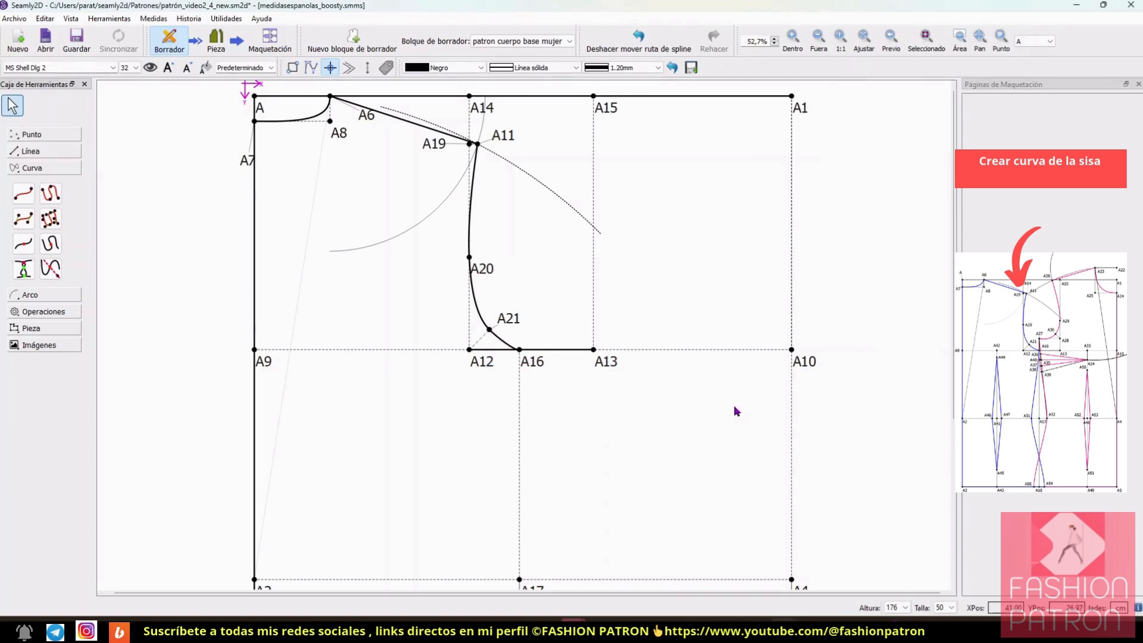
click(817, 37)
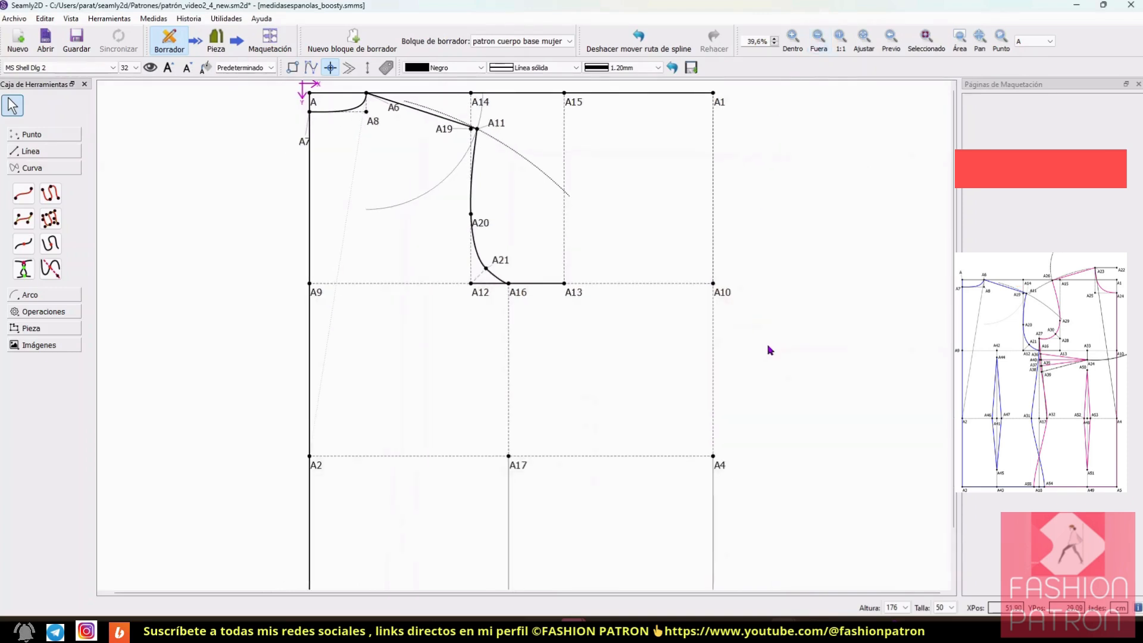
scroll(770, 350, down, 2)
scroll(770, 350, up, 2)
click(46, 136)
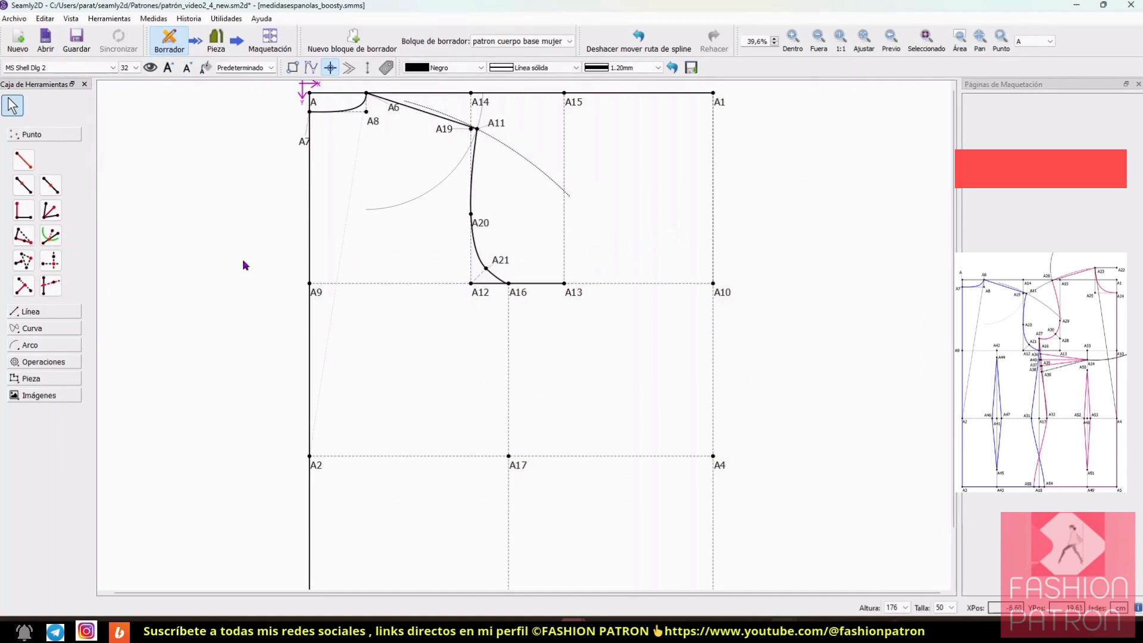
click(20, 190)
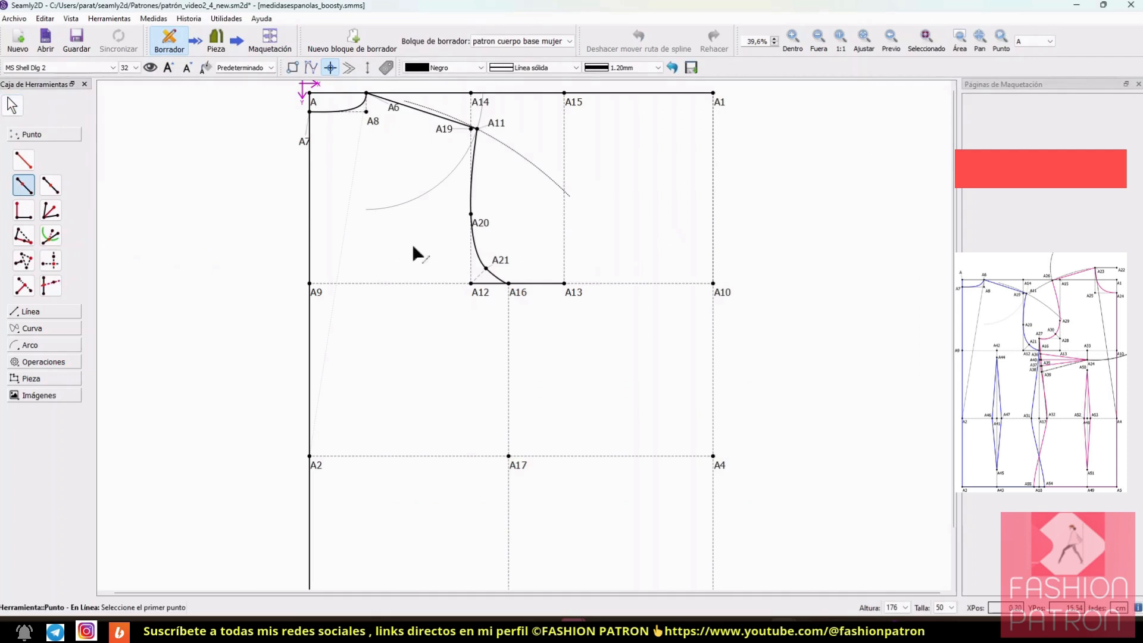
click(713, 456)
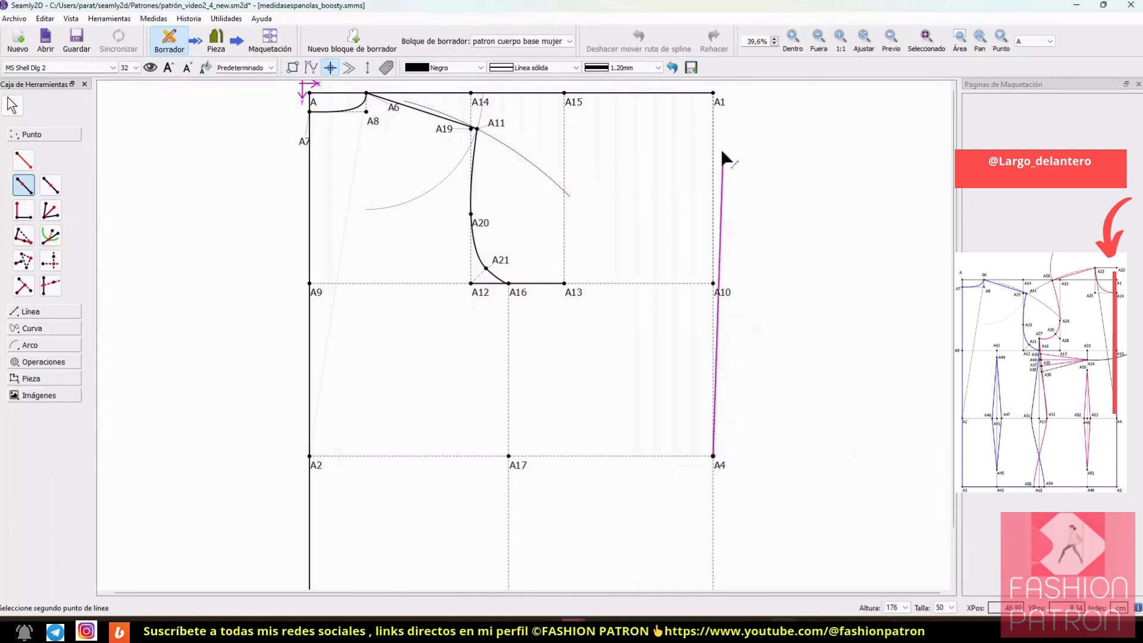
click(715, 97)
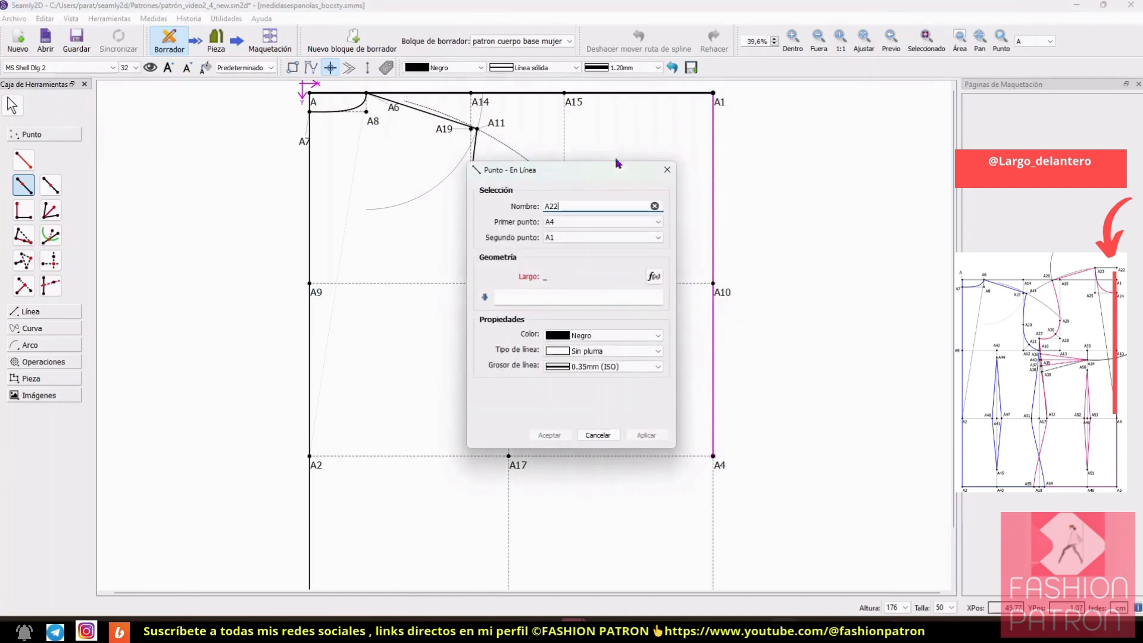
drag(576, 175, 889, 138)
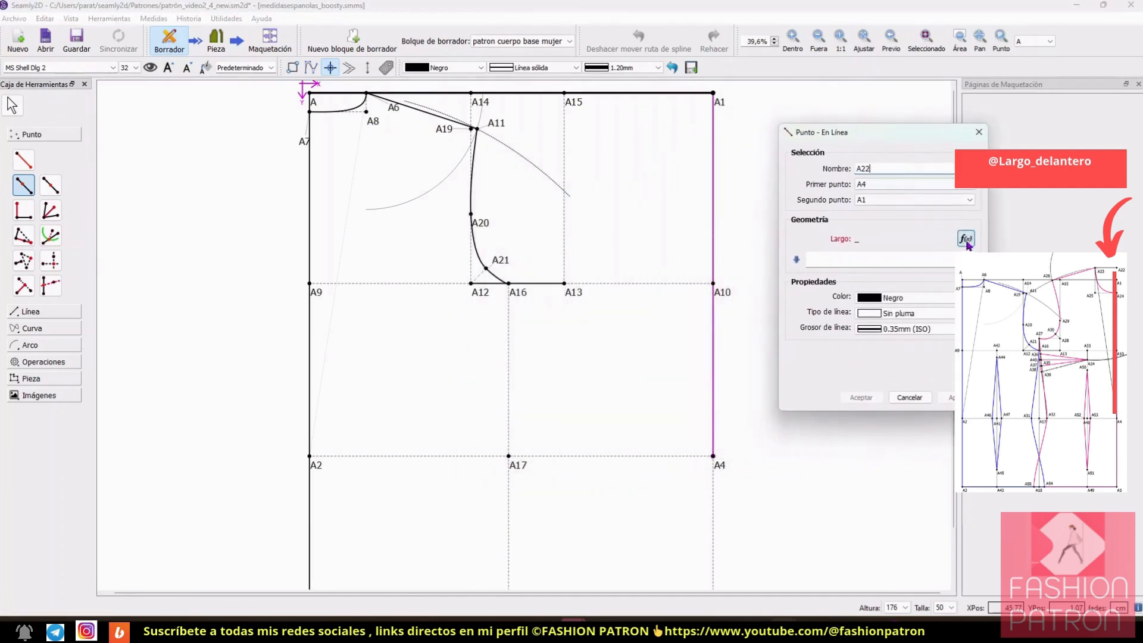
click(965, 238)
drag(606, 156, 955, 159)
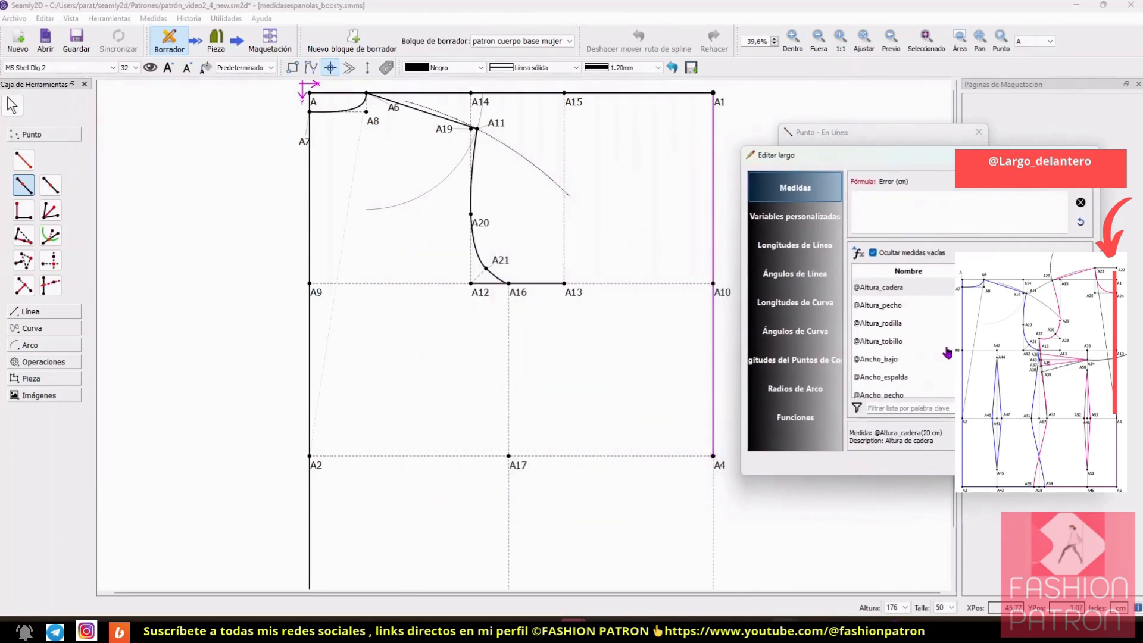
scroll(947, 352, down, 1)
scroll(947, 352, down, 2)
scroll(948, 351, down, 2)
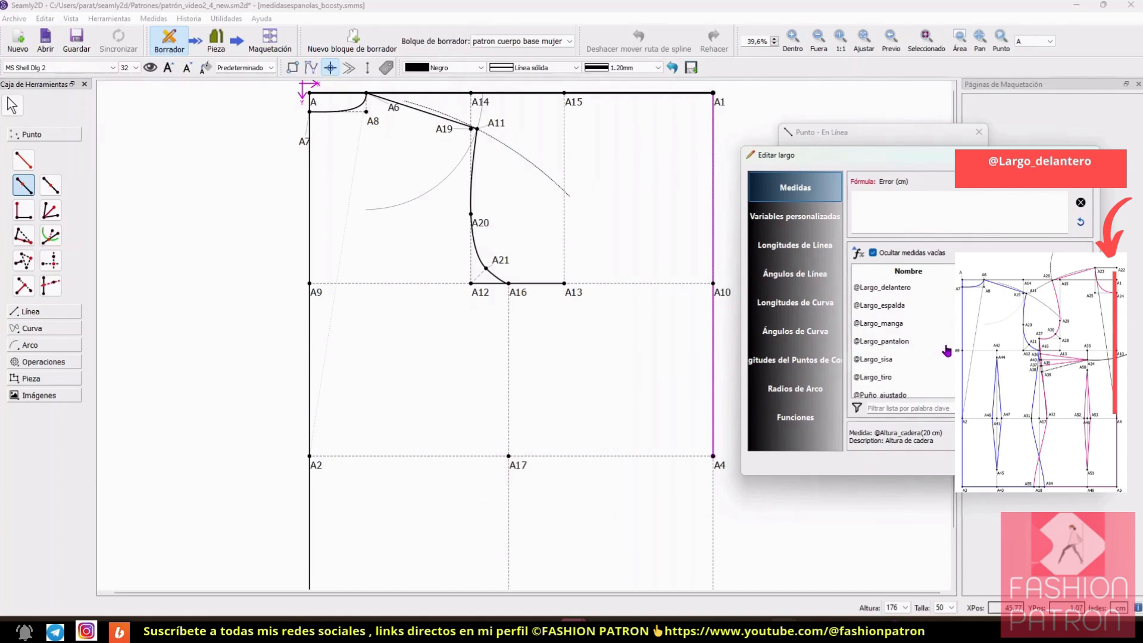
double_click(915, 290)
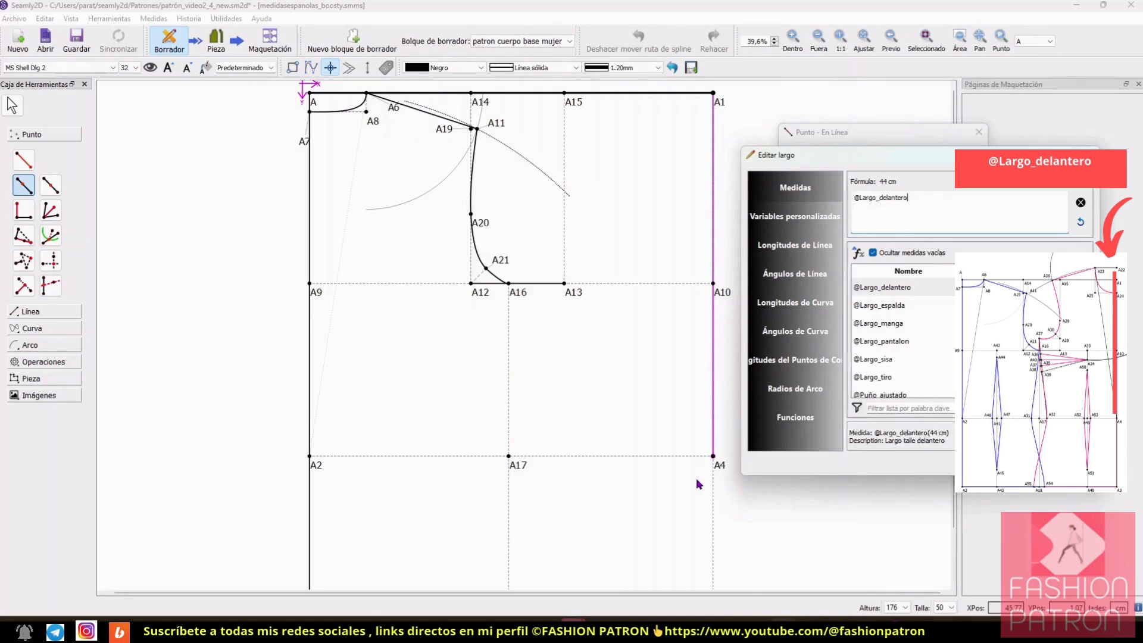
click(1022, 462)
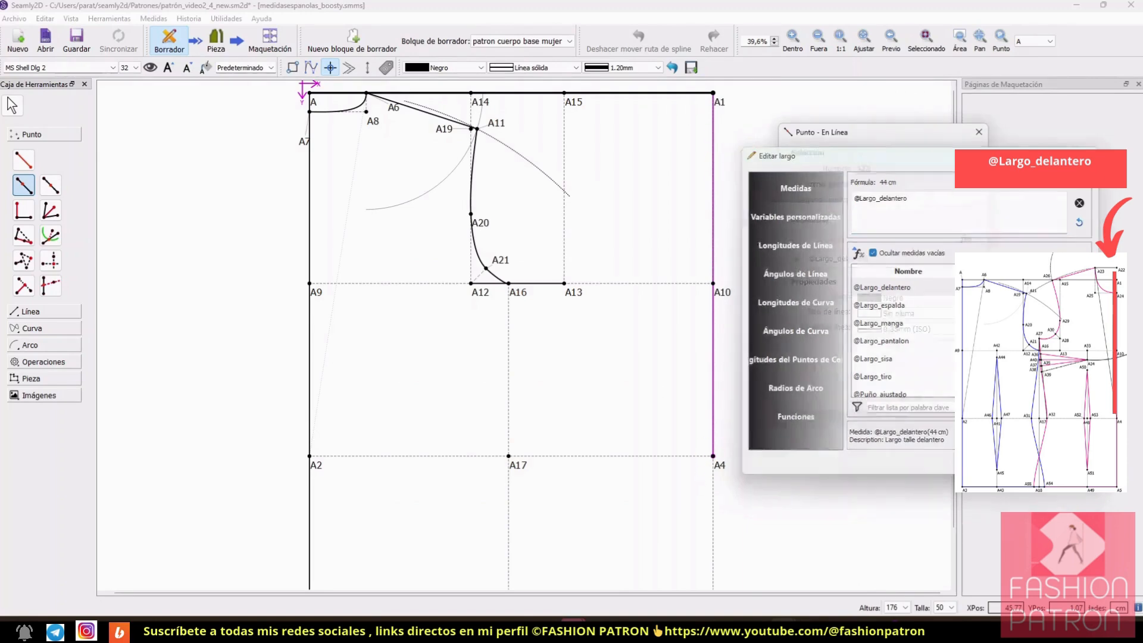
click(946, 397)
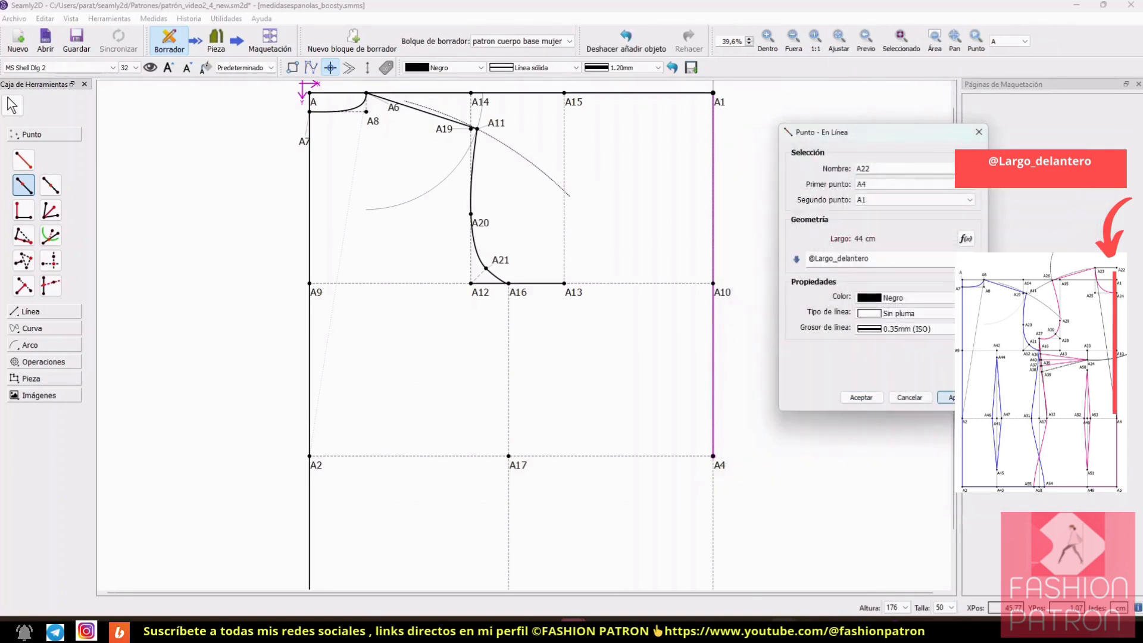
click(866, 397)
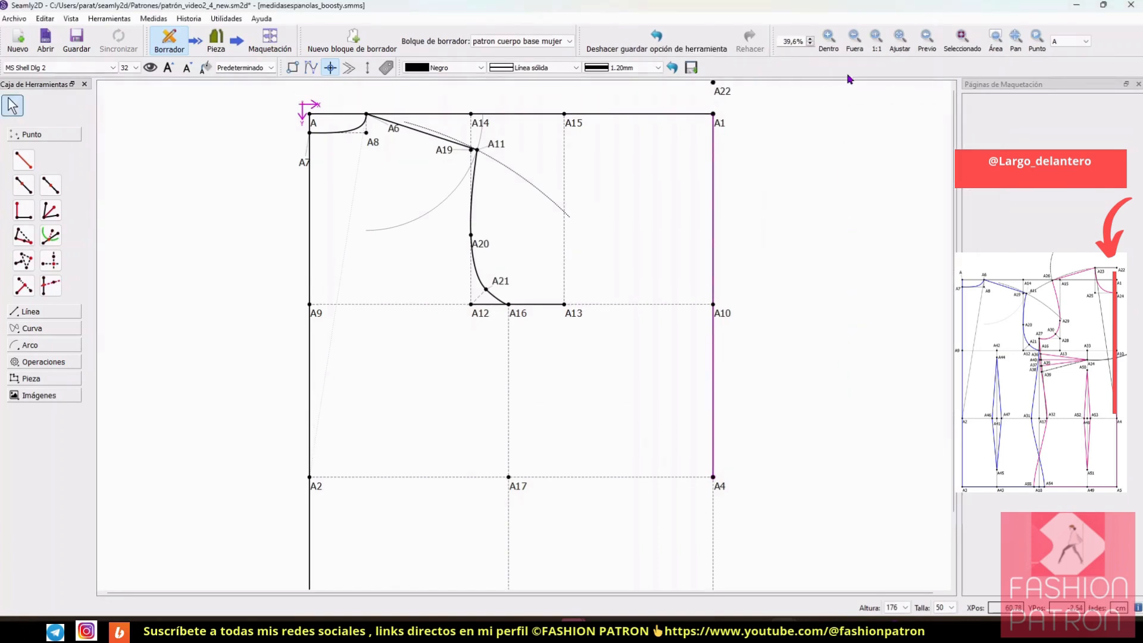
Step: Start a length-and-angle point from A22 at 180° for the front neck width
click(828, 36)
scroll(815, 235, up, 1)
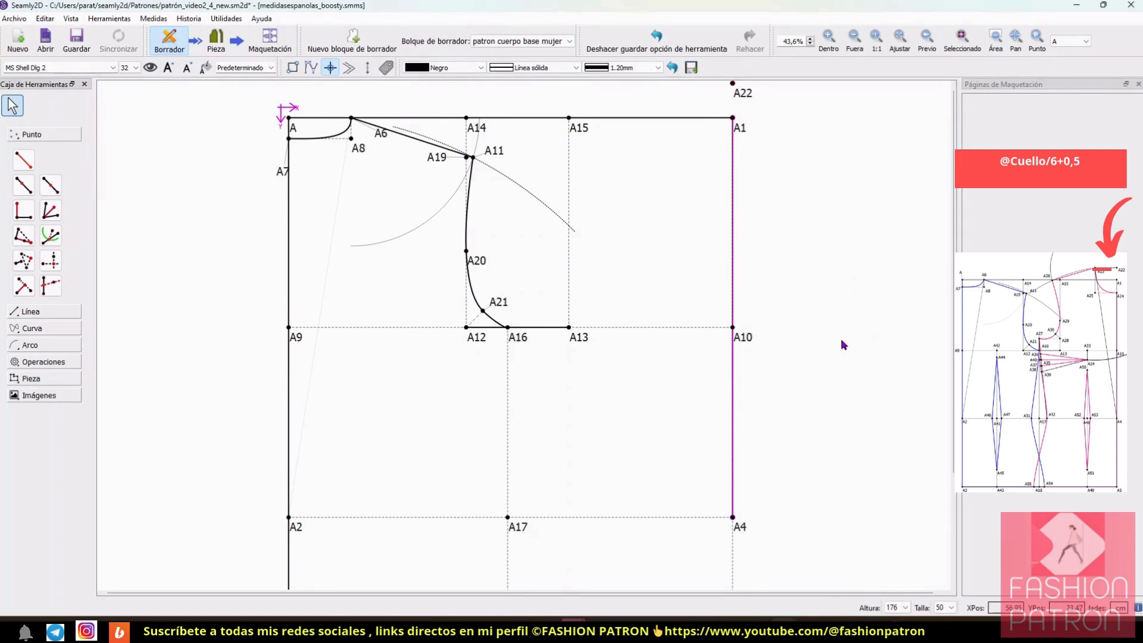
click(24, 159)
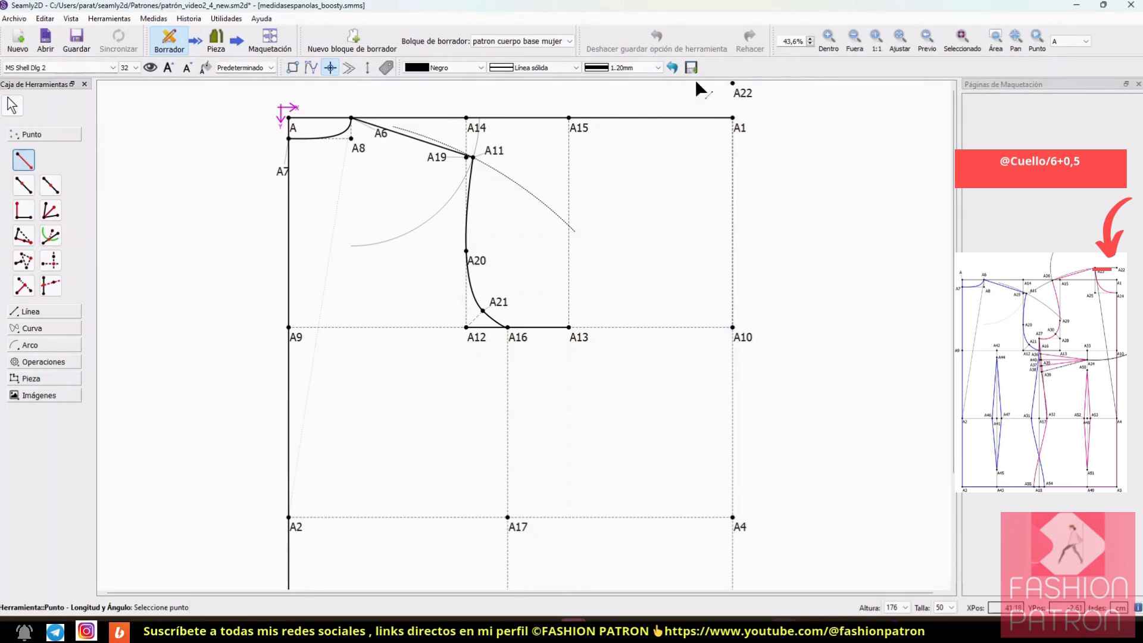
click(732, 84)
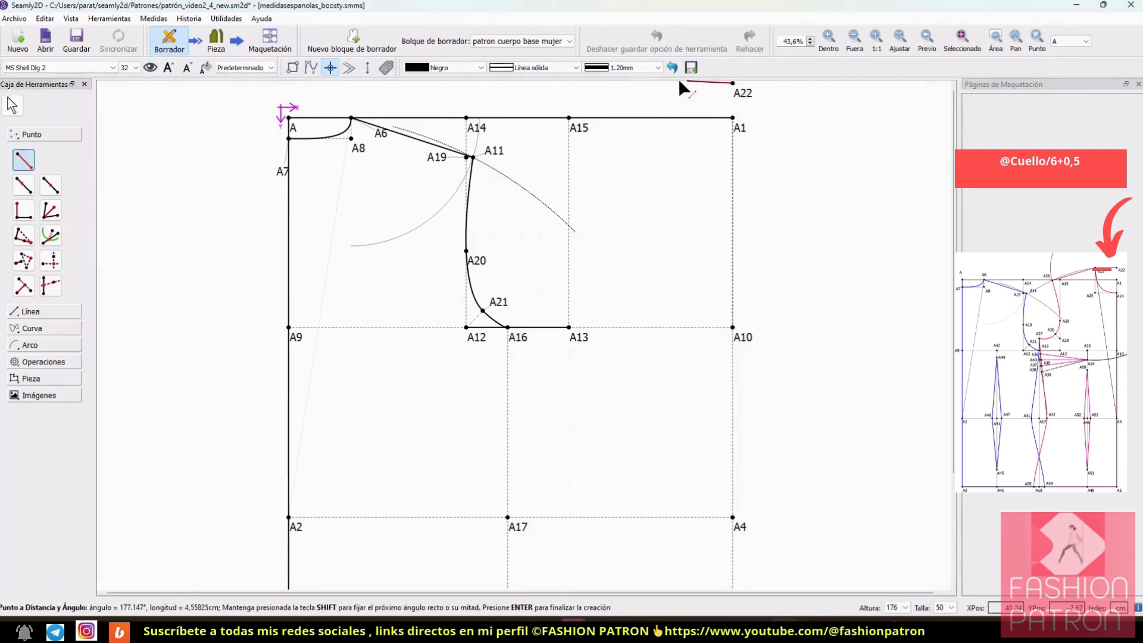
click(647, 89)
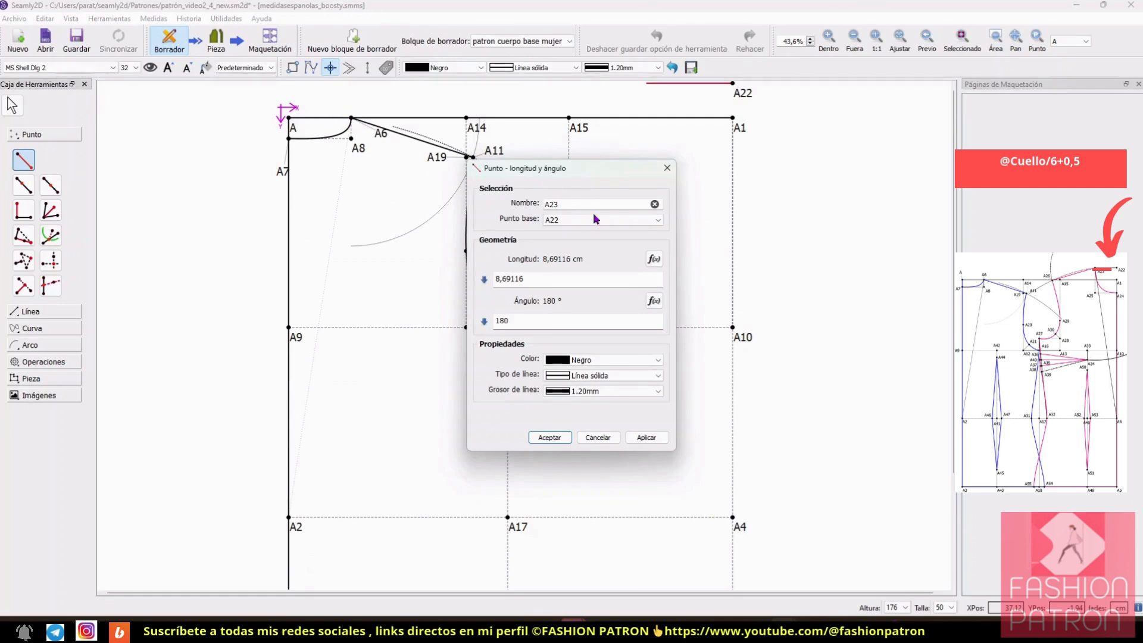
Step: Set the front neck width point's length formula to Línea_A_A6 and create the point
click(653, 259)
drag(604, 153, 822, 186)
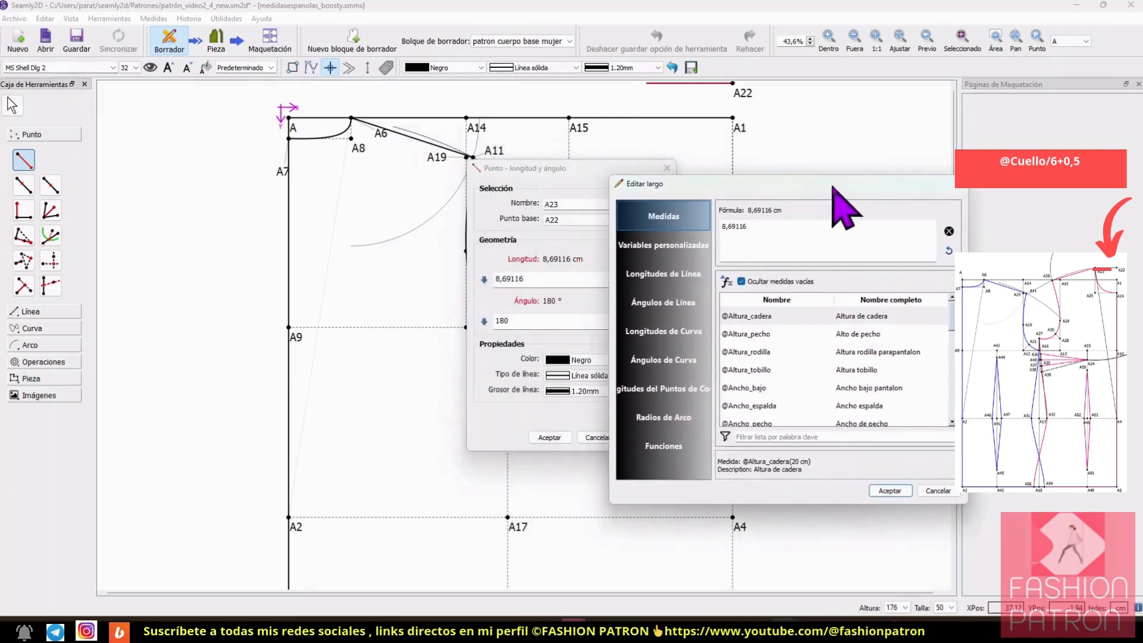
click(663, 273)
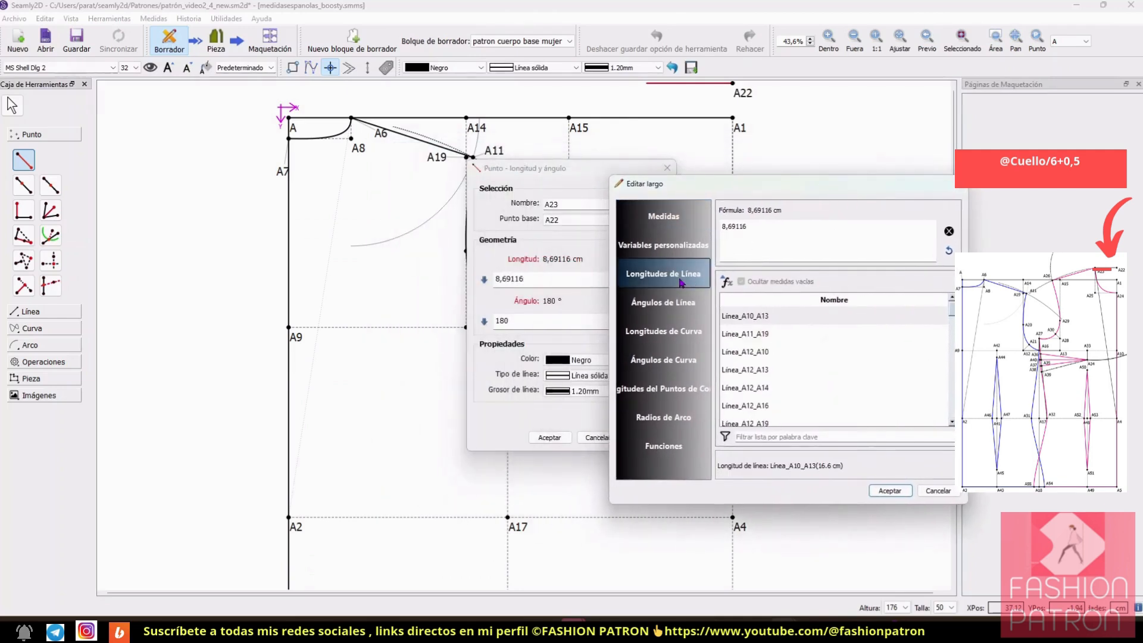
click(810, 437)
text(6)
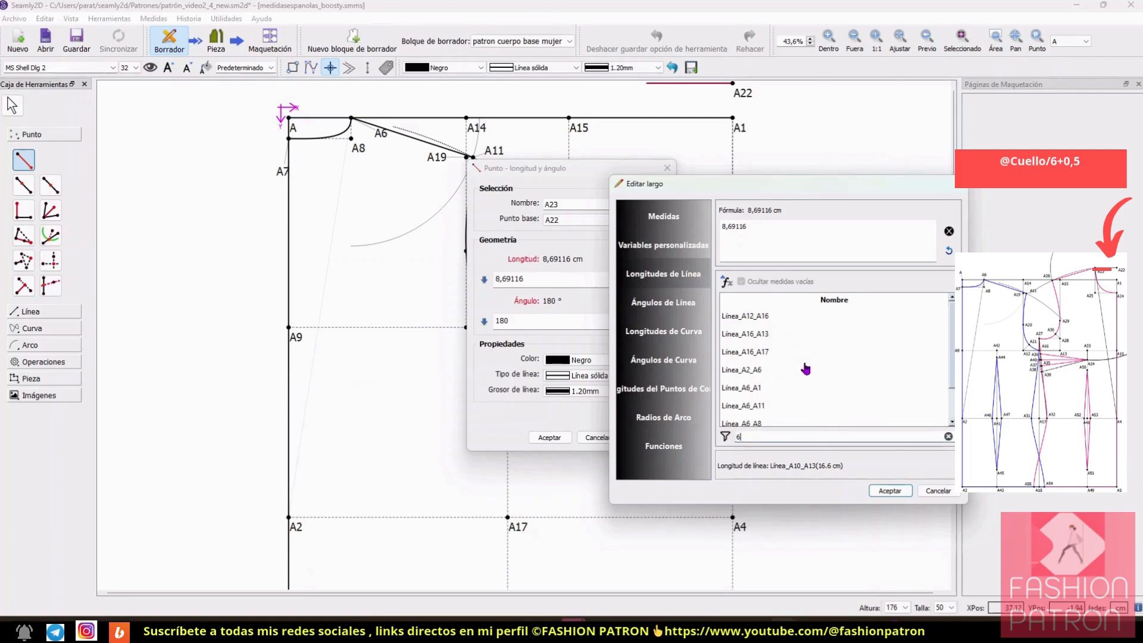
scroll(805, 369, down, 1)
click(768, 419)
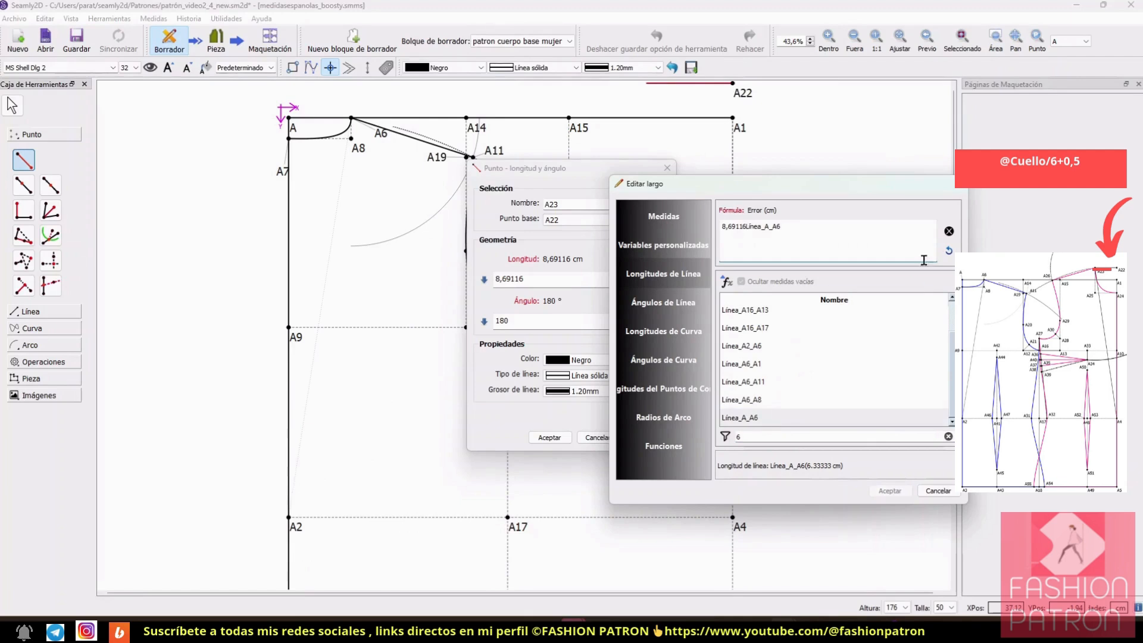
double_click(758, 419)
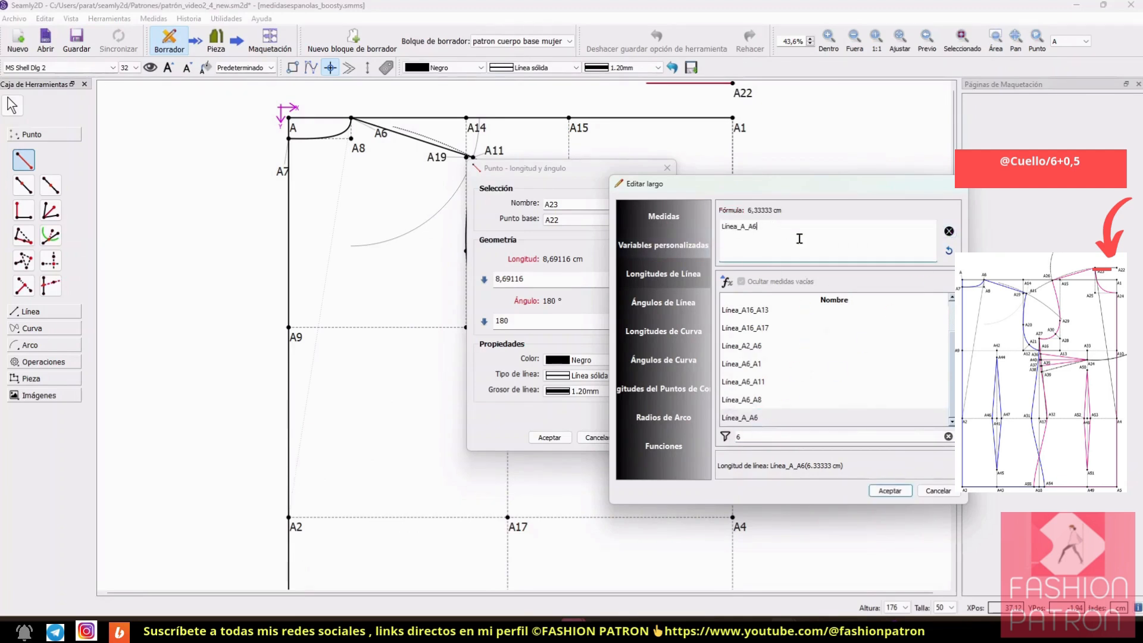
click(890, 491)
click(647, 438)
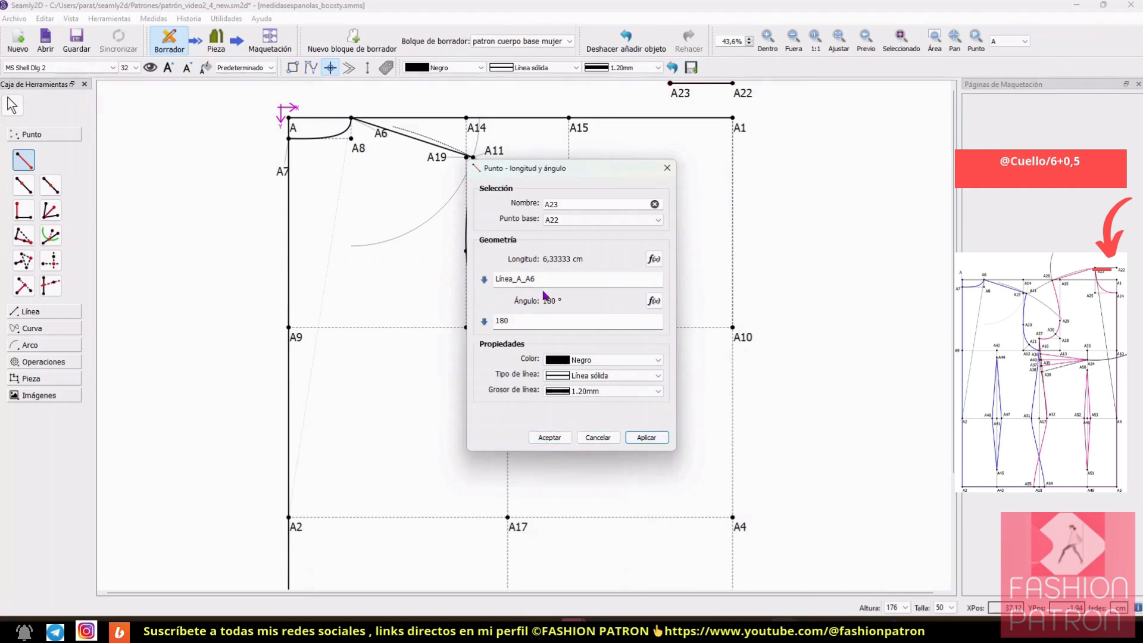
click(549, 438)
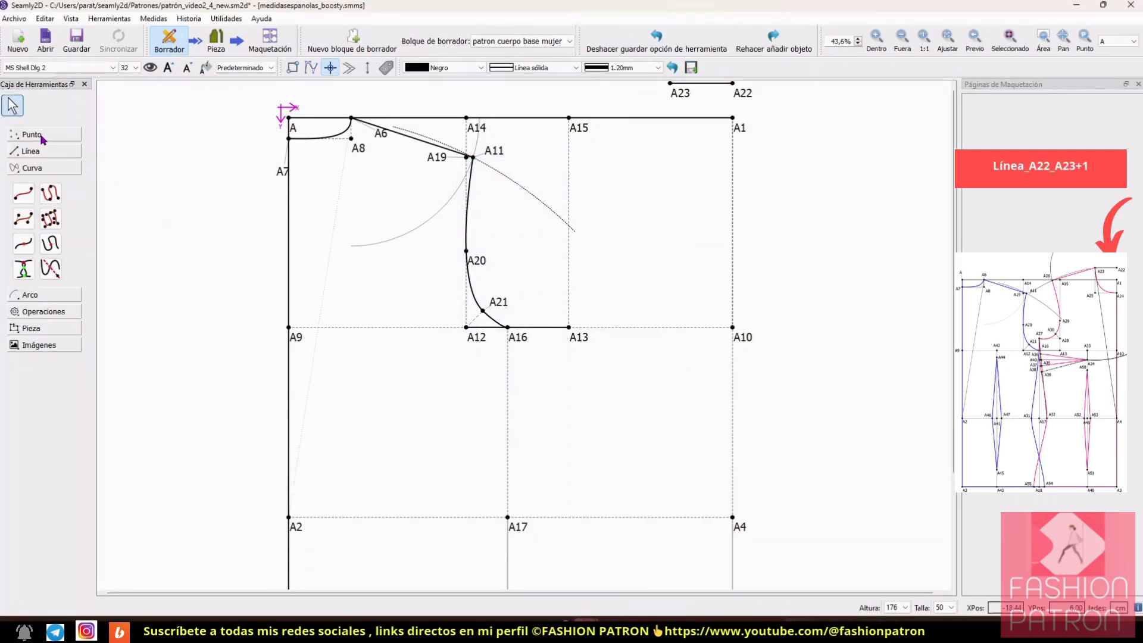
Step: Start a point on line from A22 towards A1 for the front neck depth
click(42, 136)
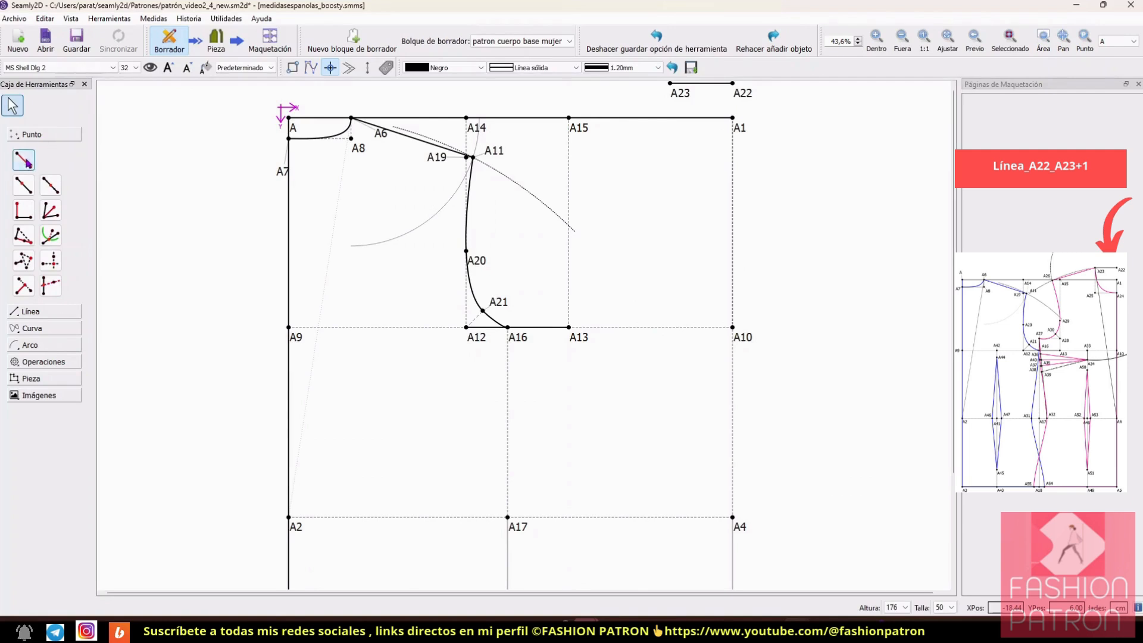
click(23, 185)
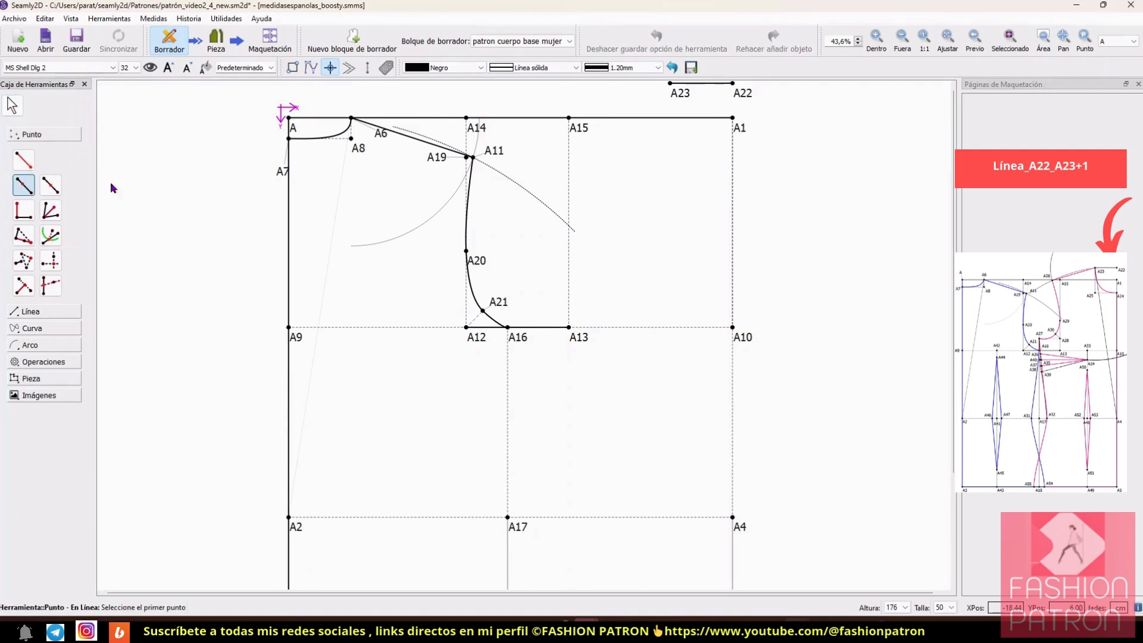
click(739, 94)
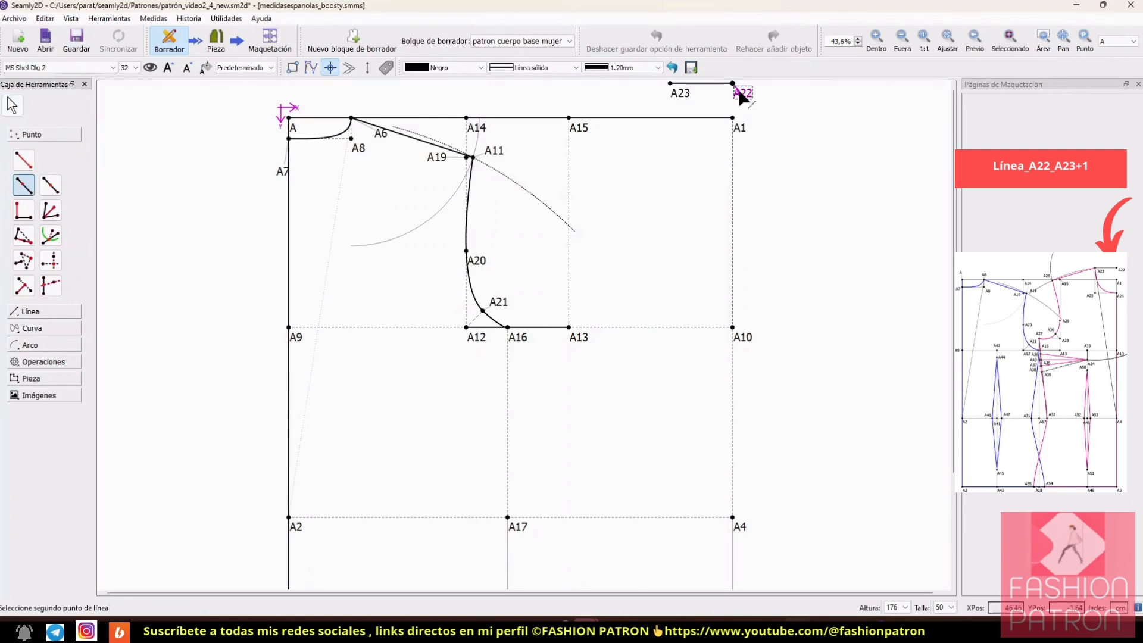
click(736, 133)
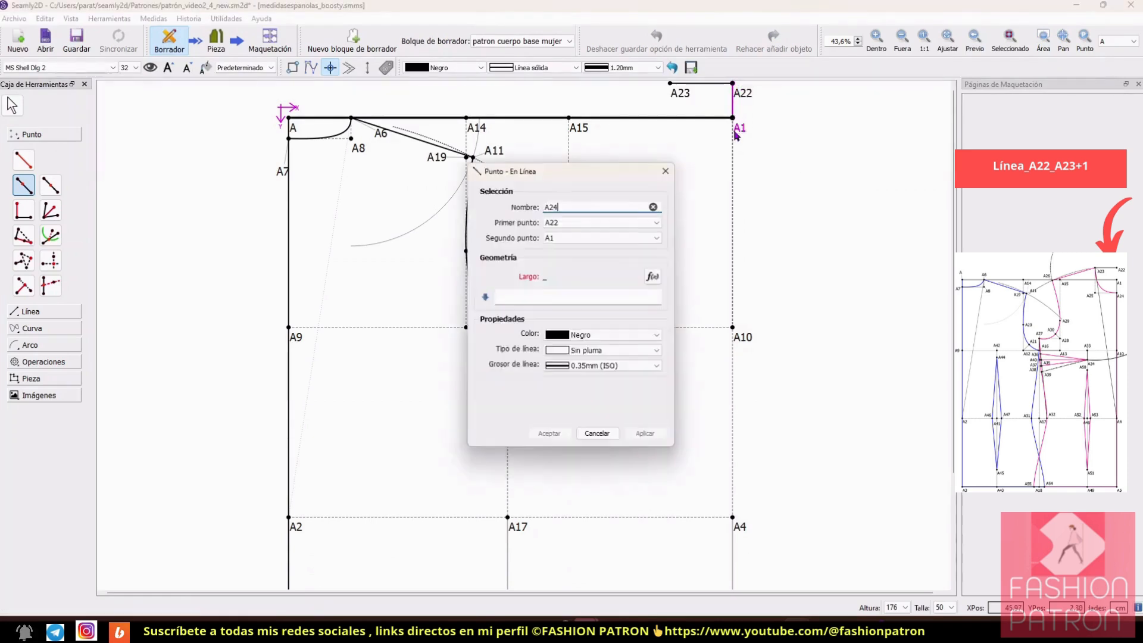
Step: Set the front neck depth point's length formula to Línea_A22_A23+1 and create the point on the line from A22 towards A1
click(654, 277)
drag(588, 156, 838, 197)
click(714, 293)
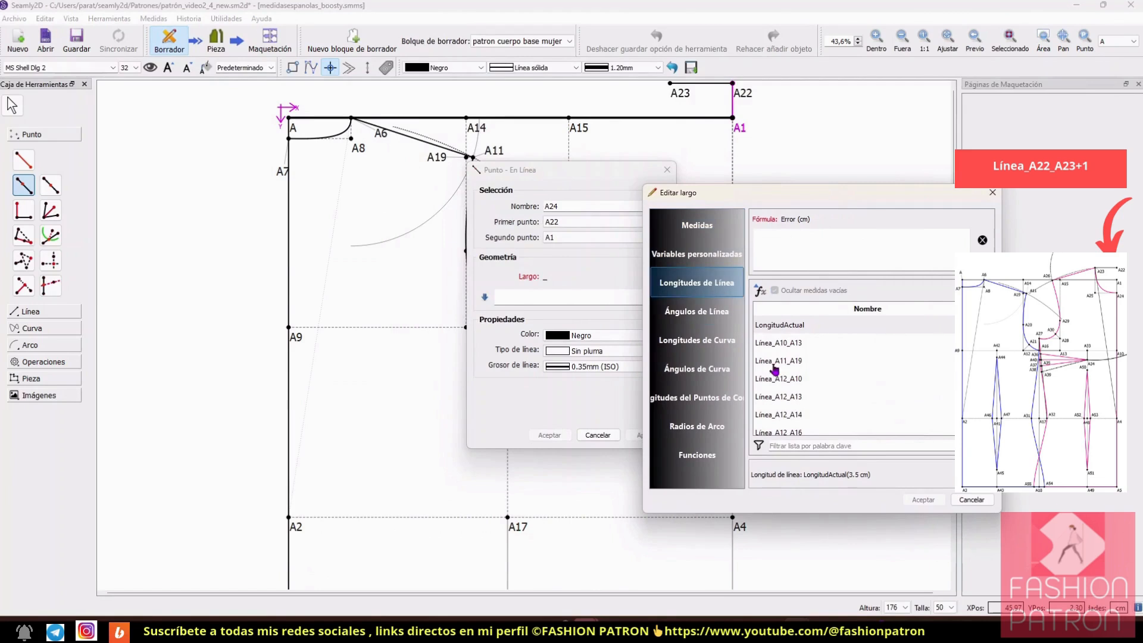
click(825, 442)
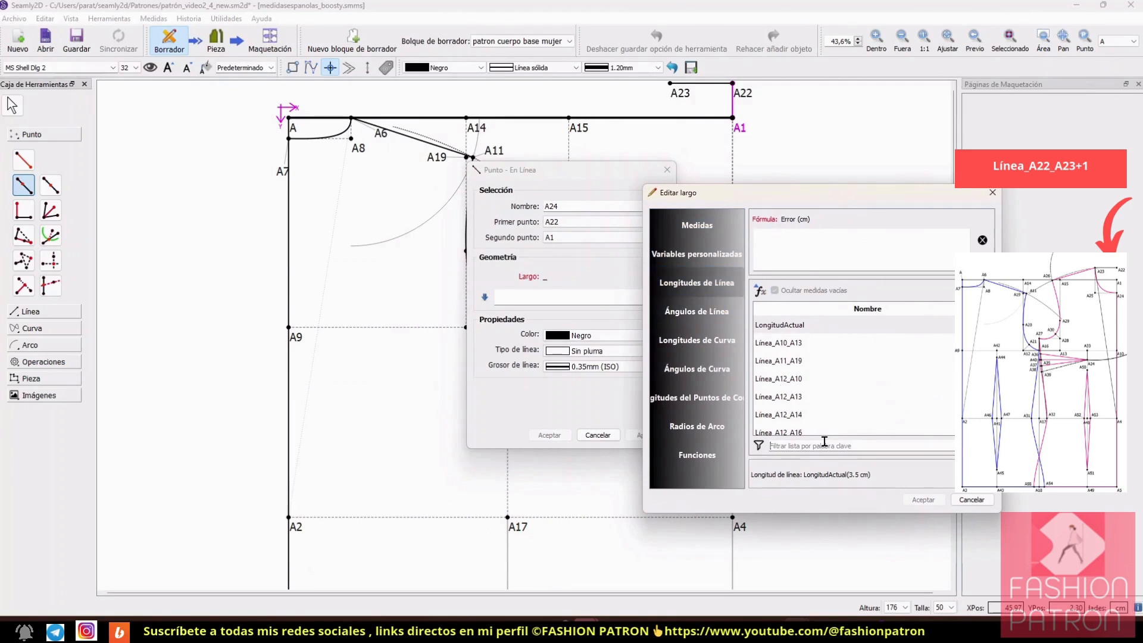
text(23)
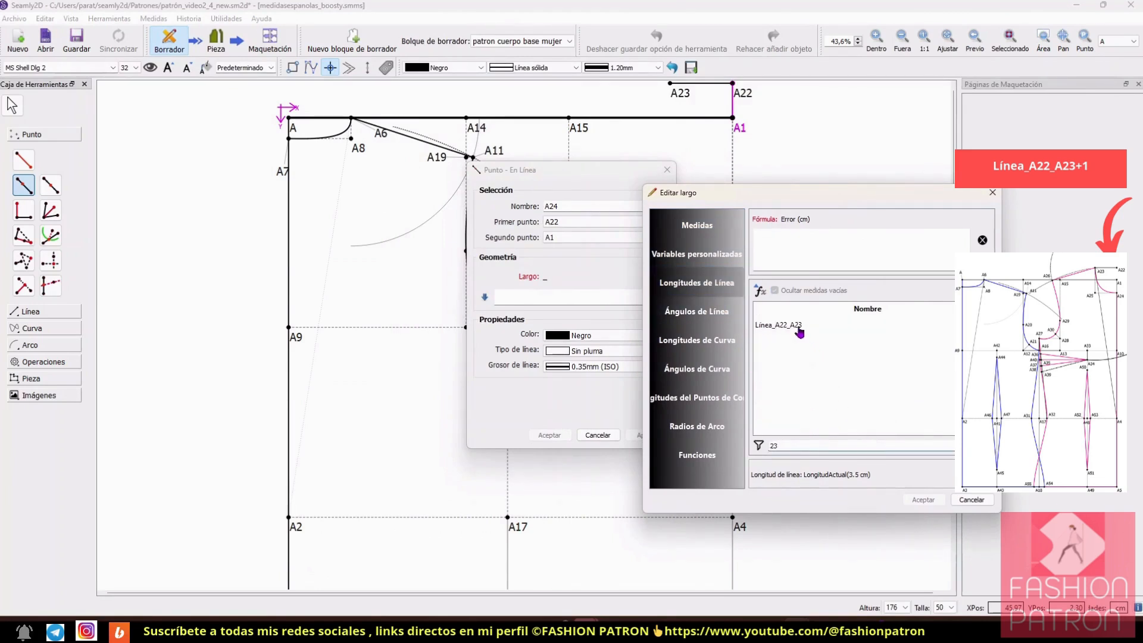
double_click(796, 325)
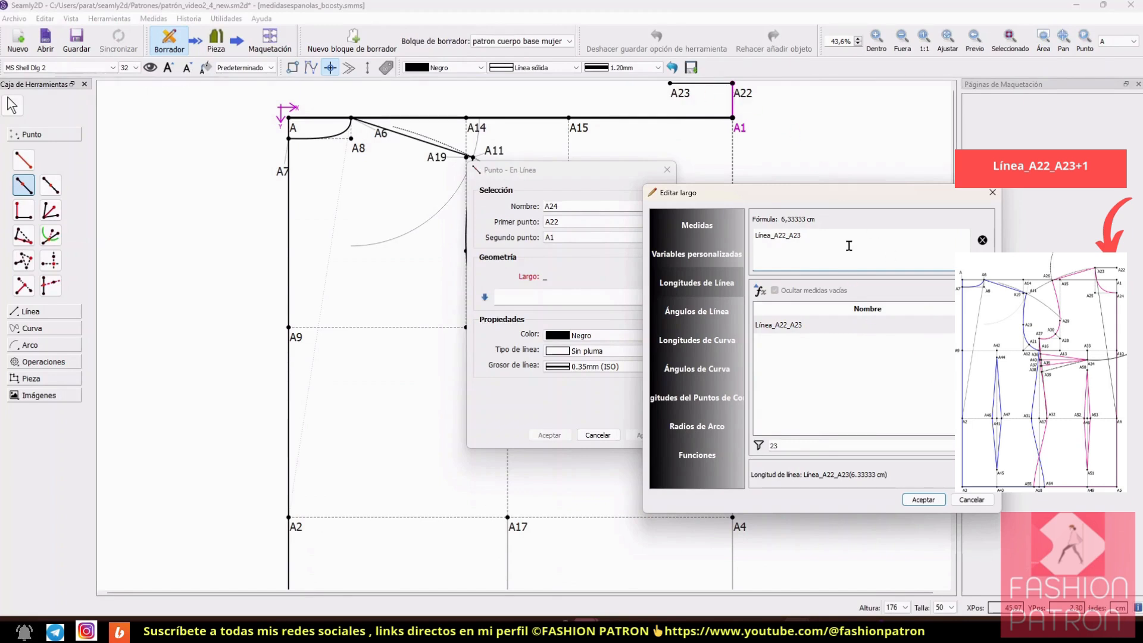
text(+1)
click(923, 500)
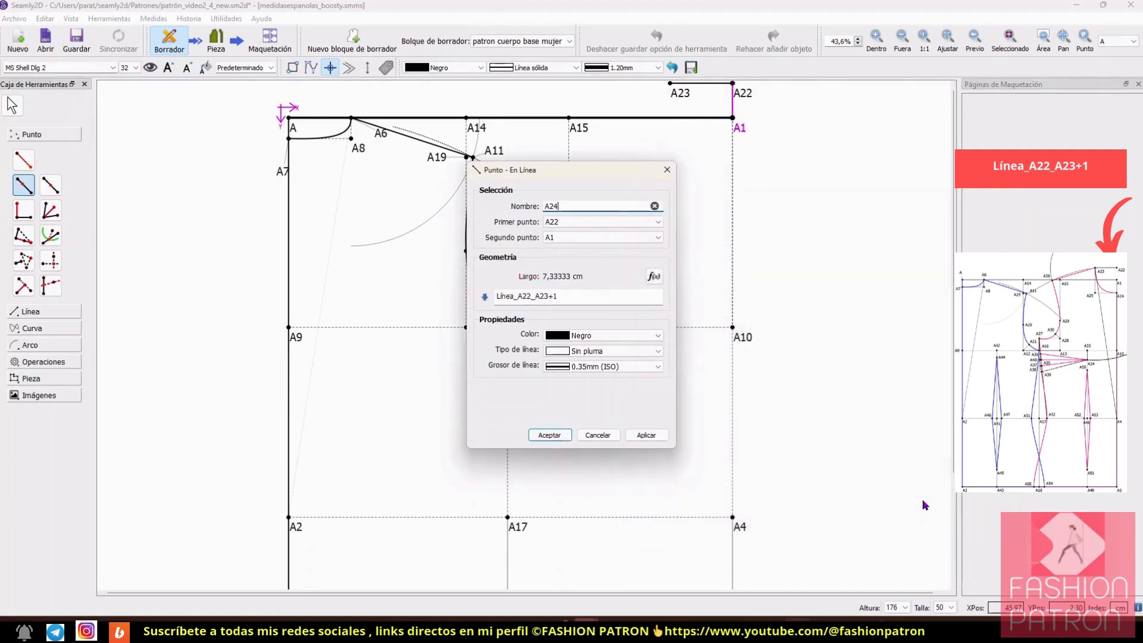
click(646, 435)
click(550, 434)
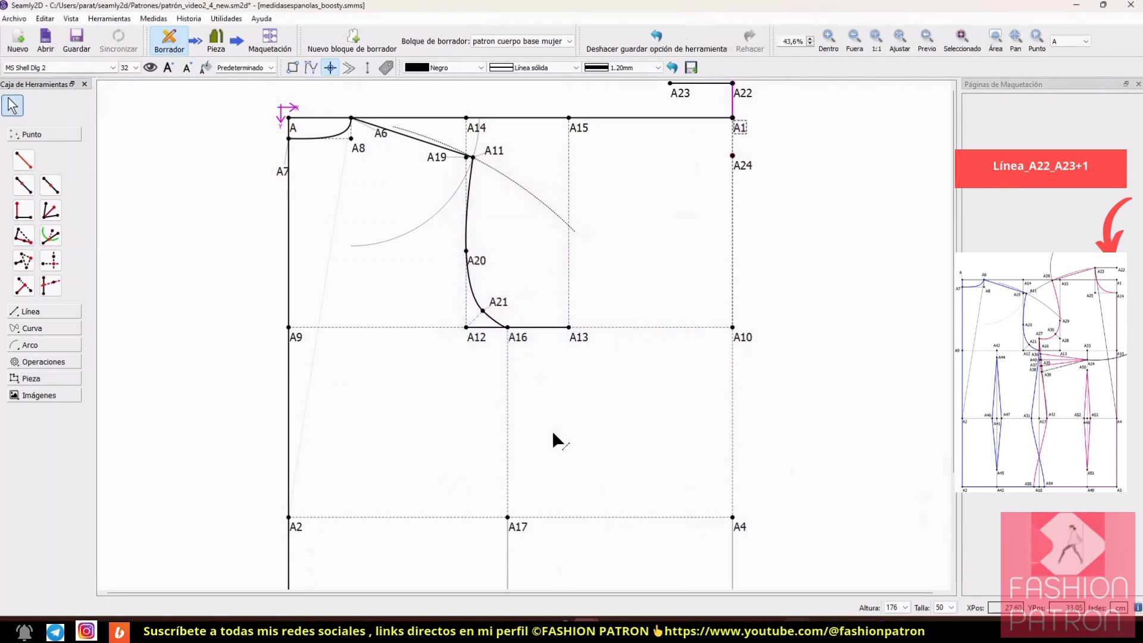
Step: Undo the front neck depth point and restart a point on line from A22 towards A1
click(51, 262)
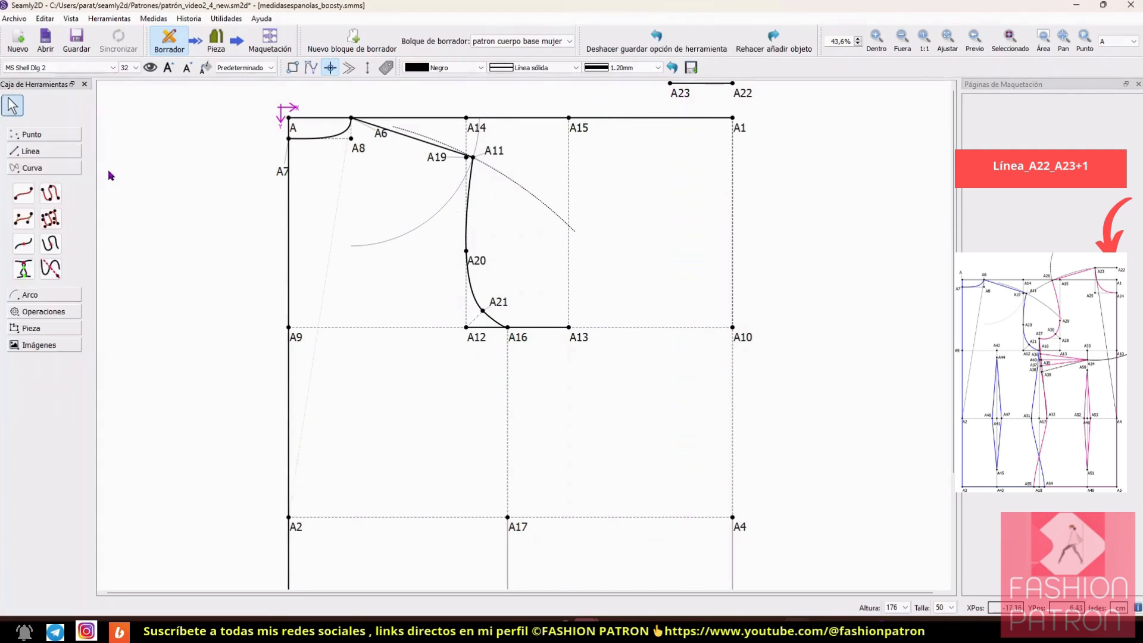
click(42, 136)
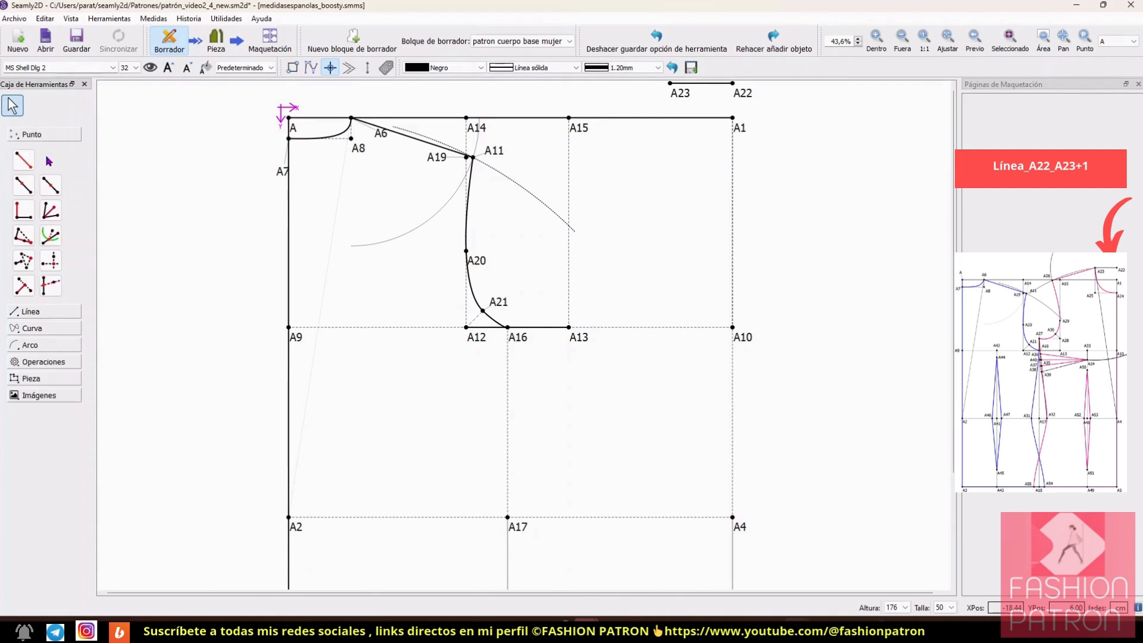
click(23, 185)
click(738, 94)
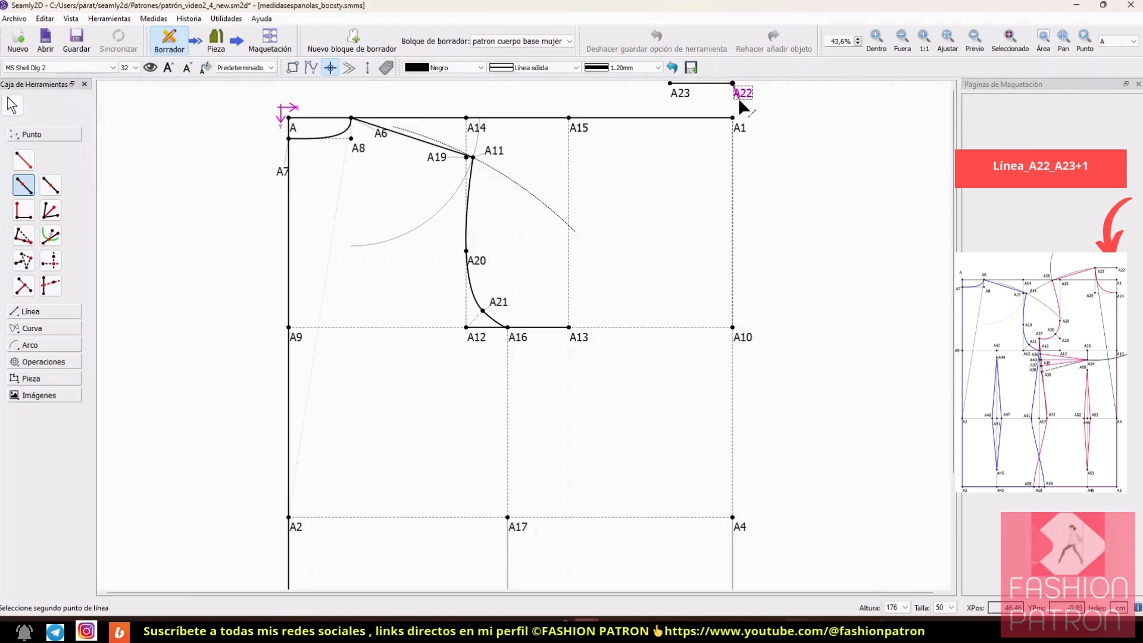
click(735, 132)
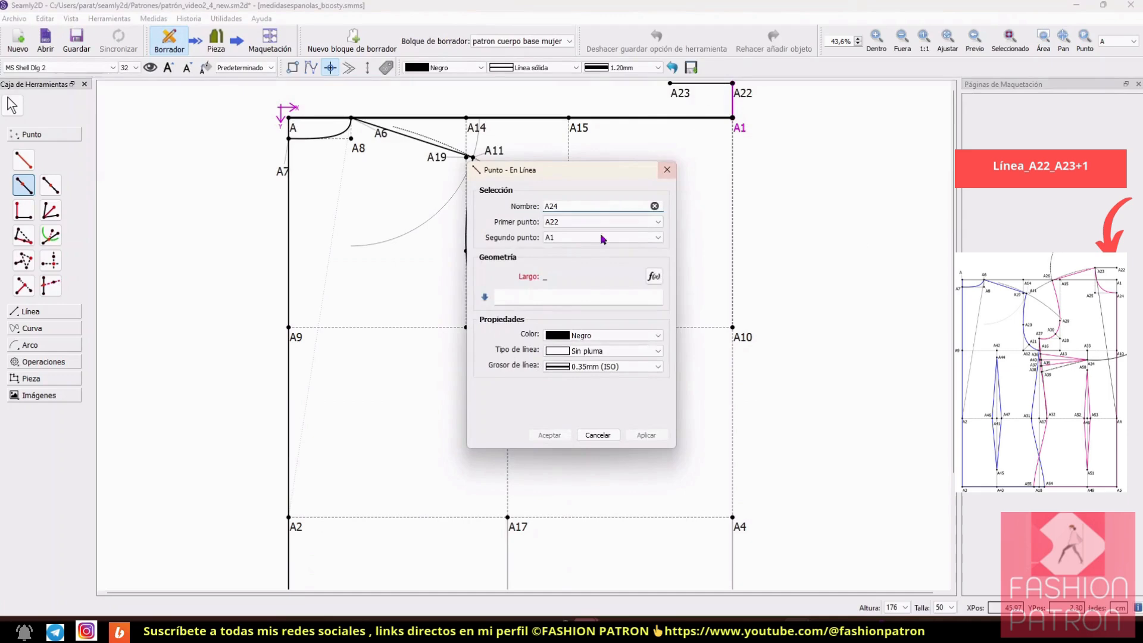
Step: Set the restarted point's length formula to Línea_A22_A23+1 and create it as A24
click(654, 276)
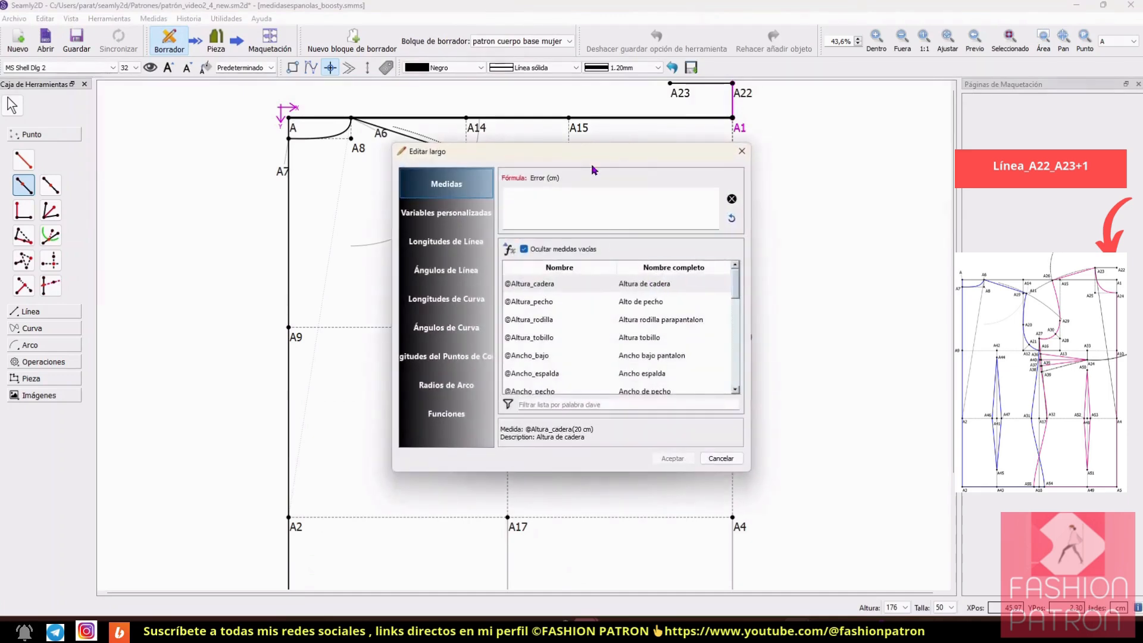
drag(588, 156, 838, 197)
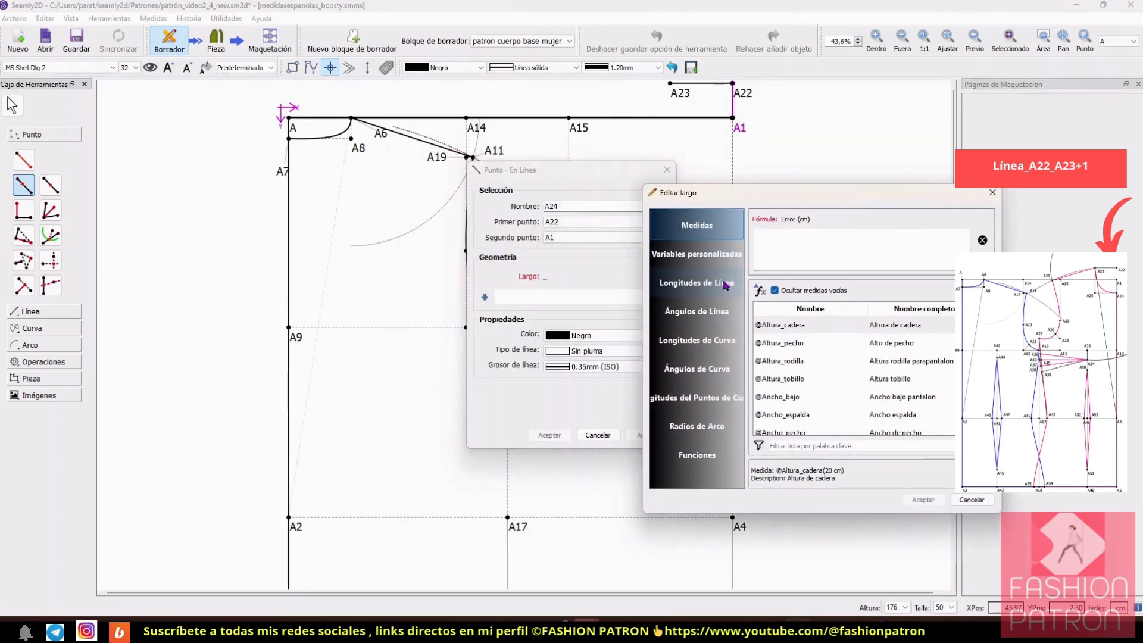
click(712, 291)
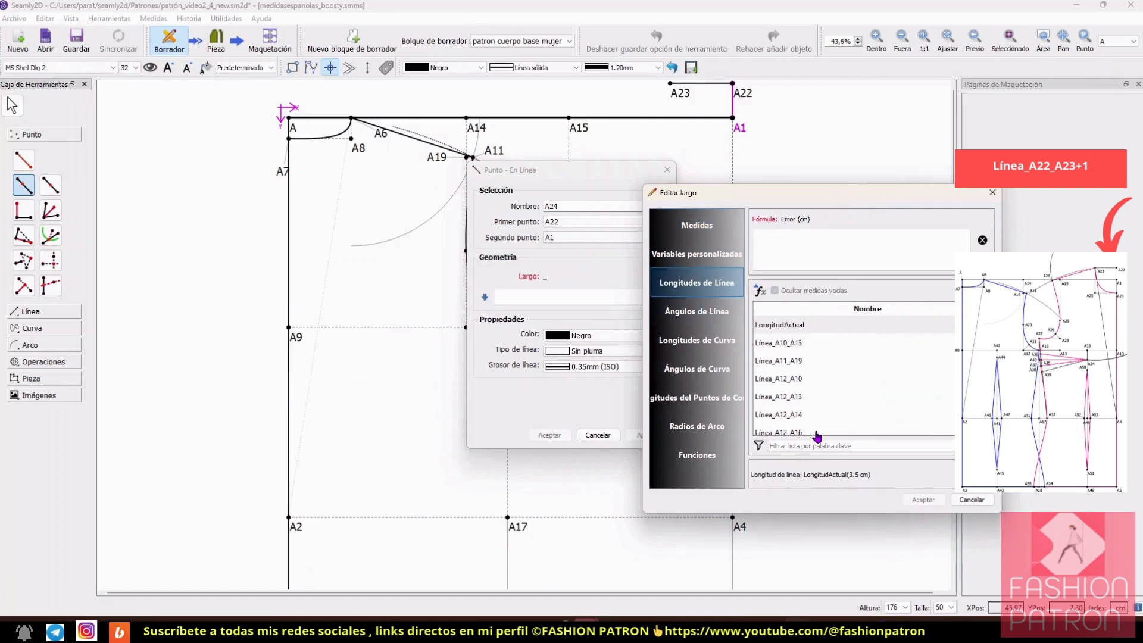
click(823, 443)
text(23)
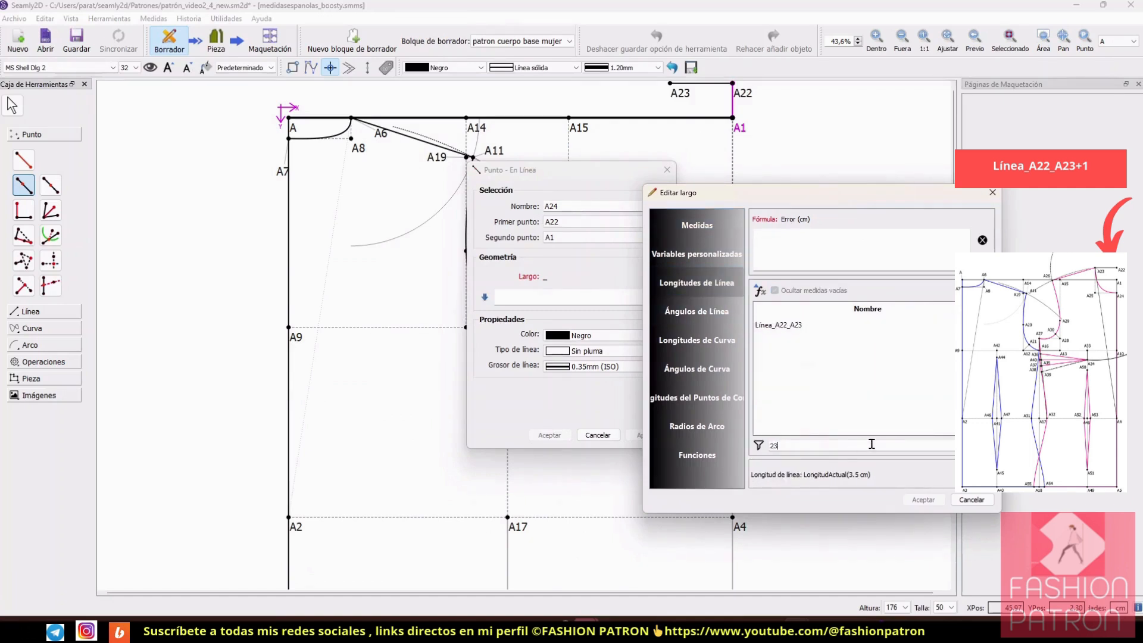
double_click(798, 327)
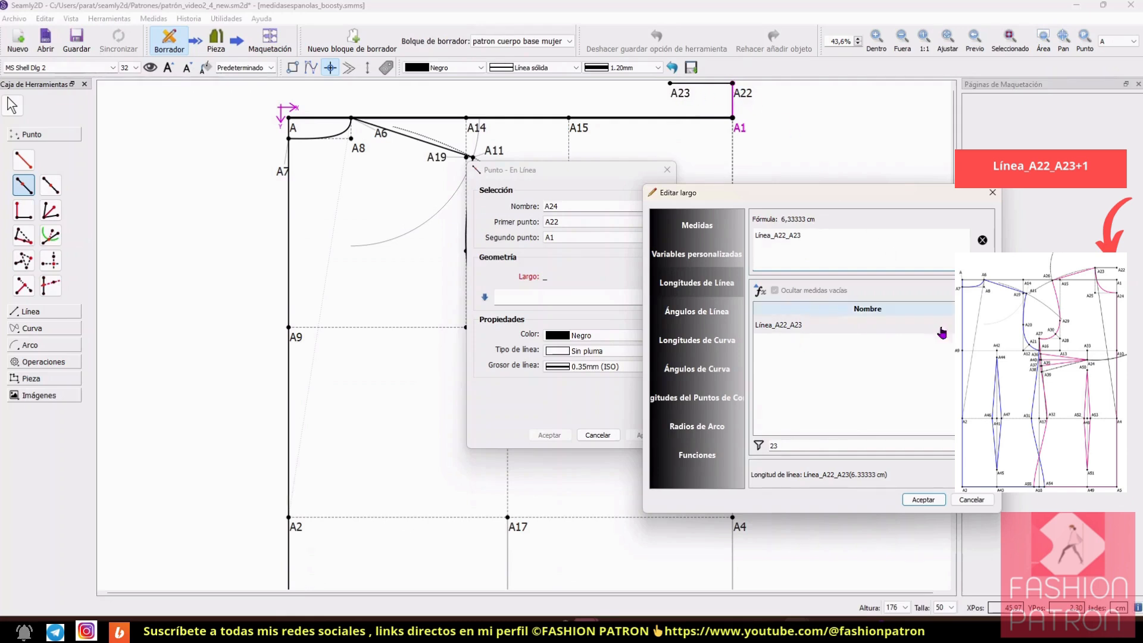
text(+)
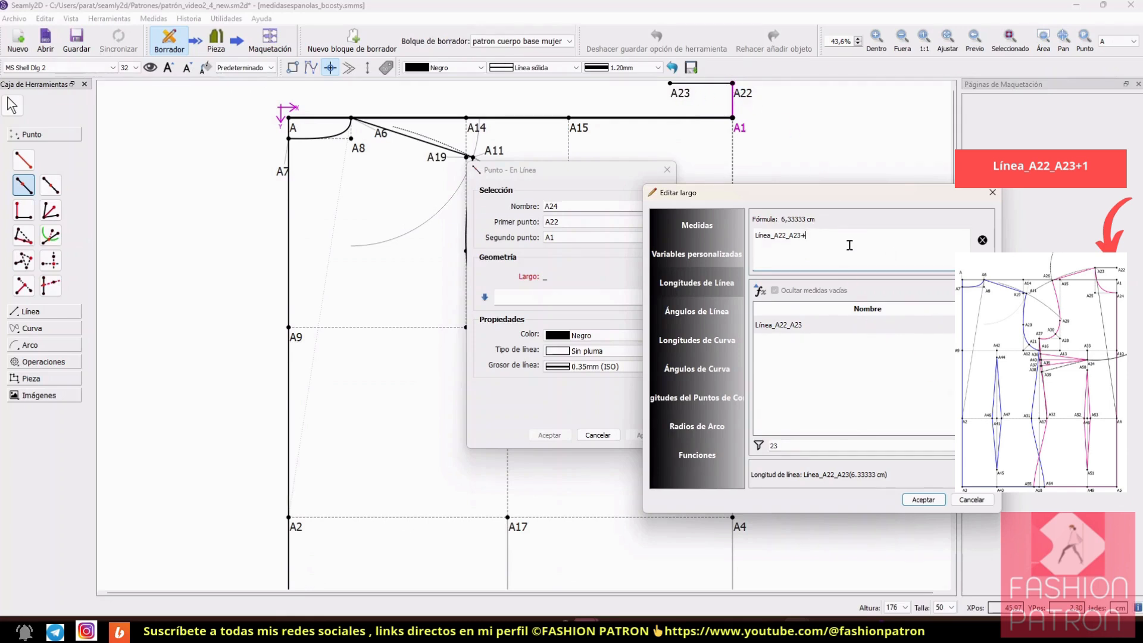
text(1)
click(923, 499)
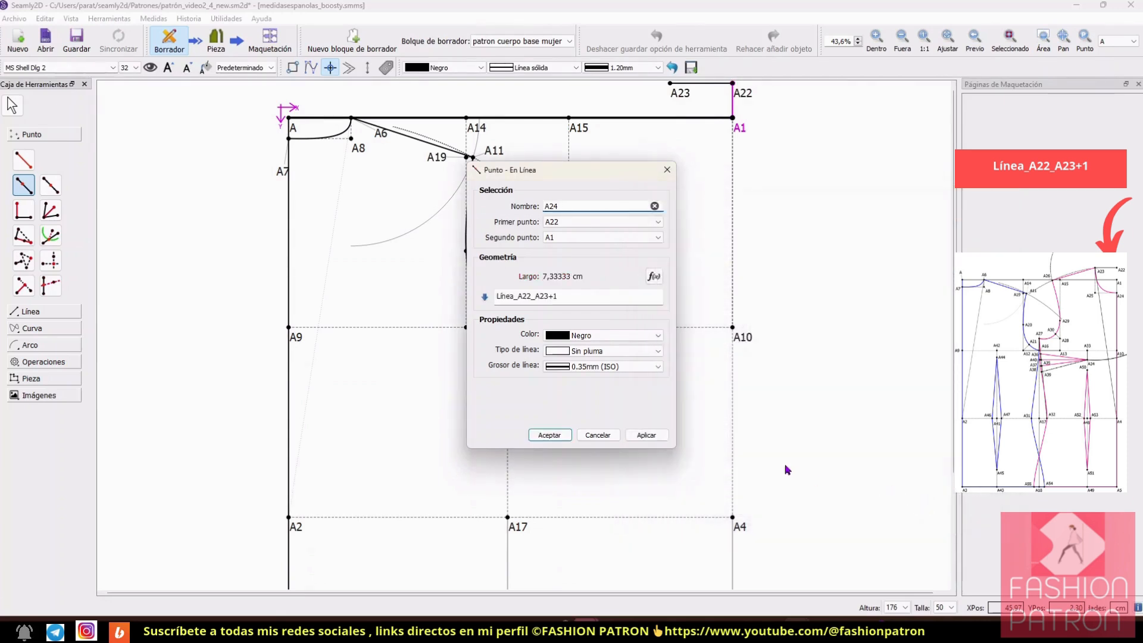
click(647, 434)
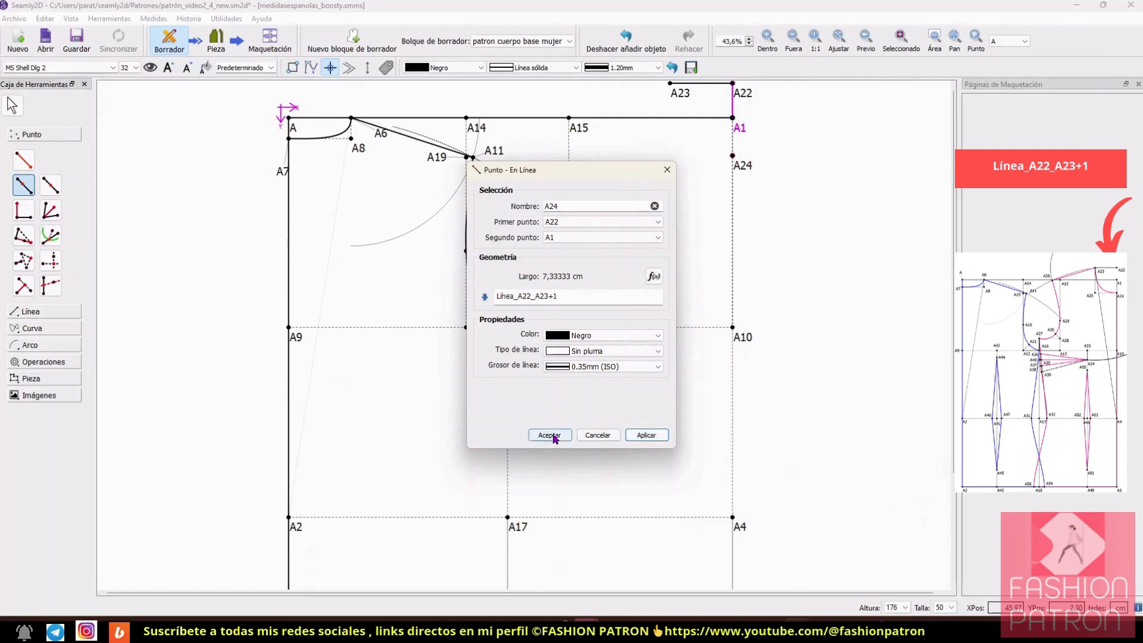
click(550, 435)
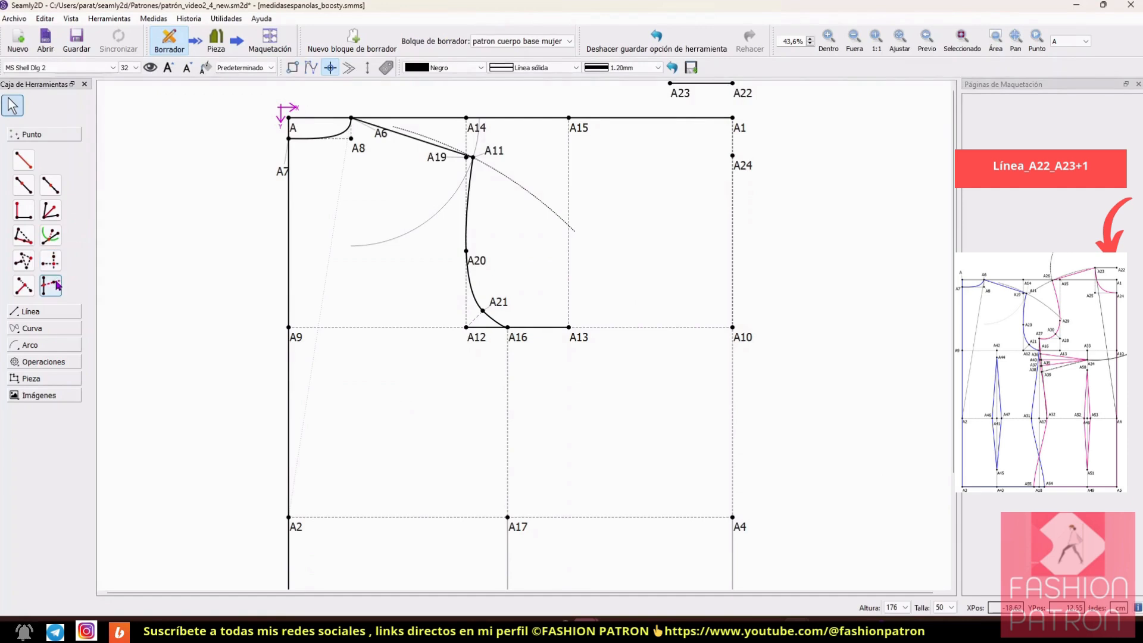
Step: Create an XY intersection point taking its X value from A23 and its Y value from A24
click(50, 262)
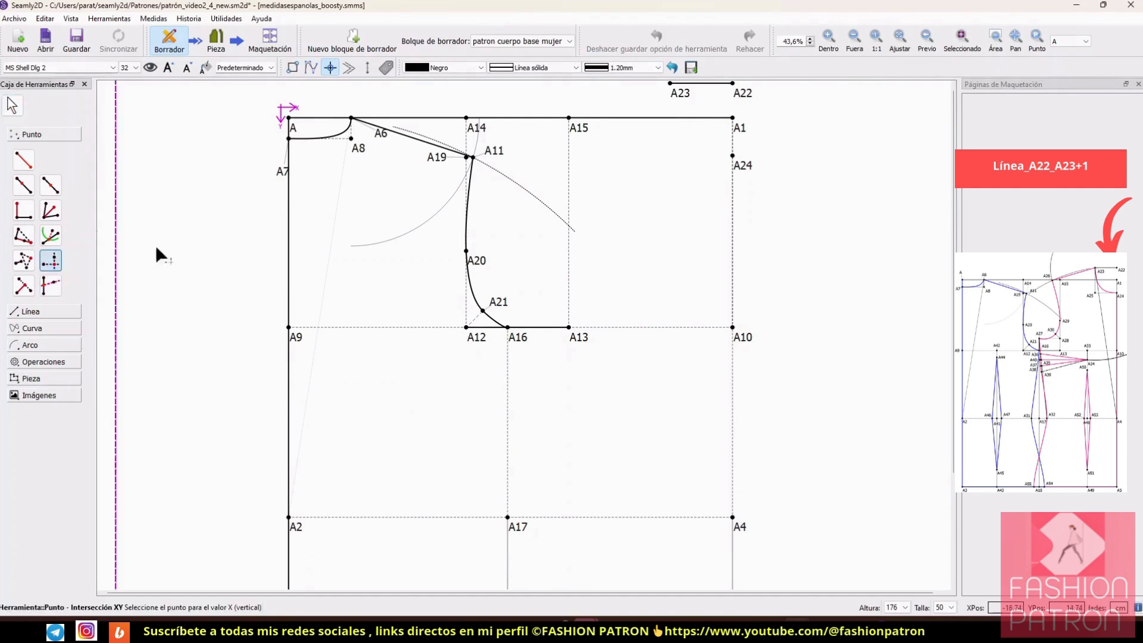
click(678, 94)
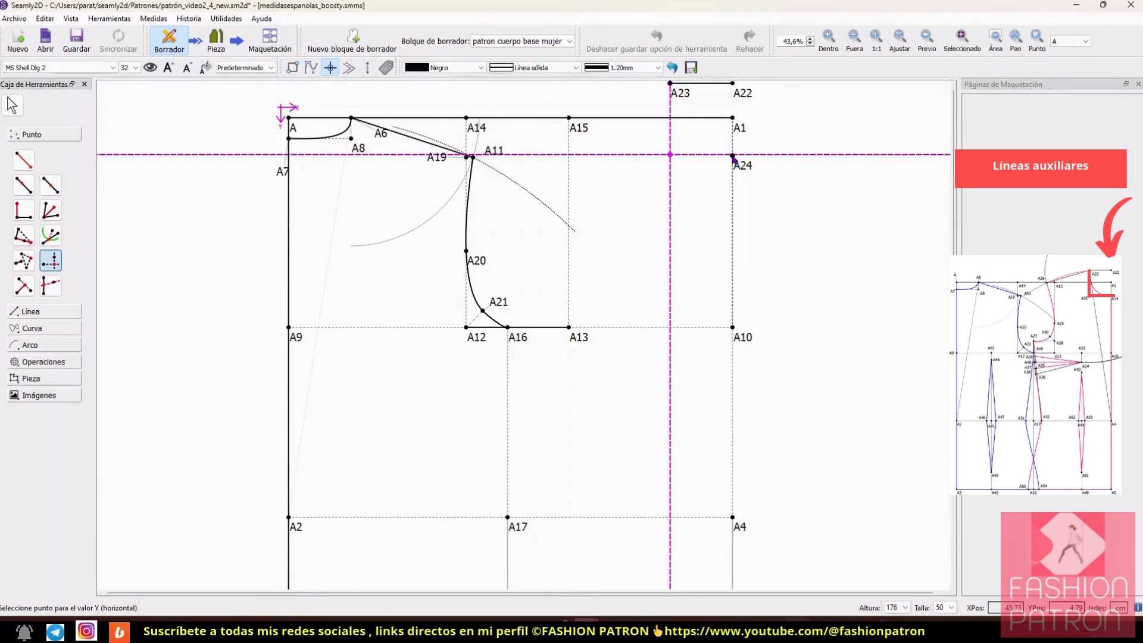
click(733, 156)
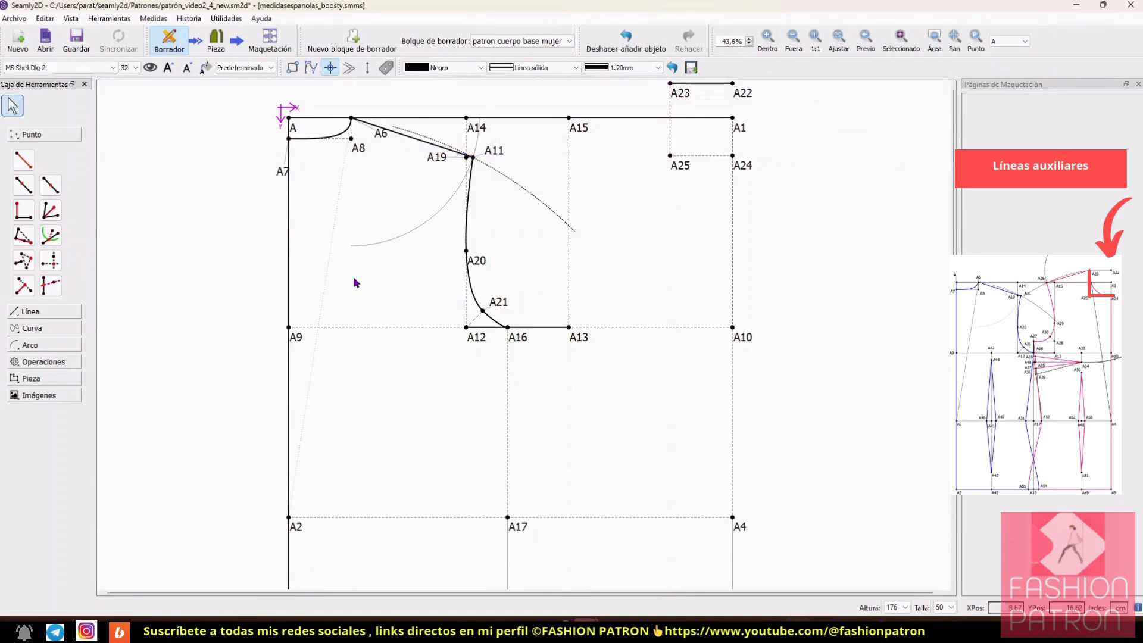
Step: Draw an interactive curve from A23 to A24, bend it towards A25 as the front neckline, and keep the A23 label beside its point
click(34, 330)
click(23, 194)
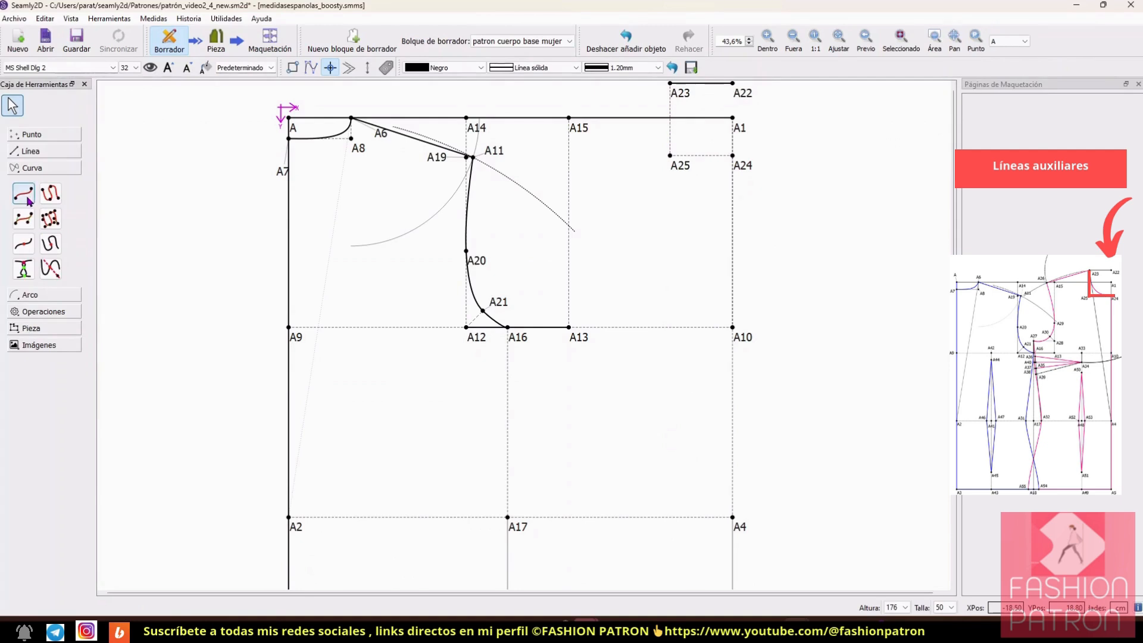
click(678, 91)
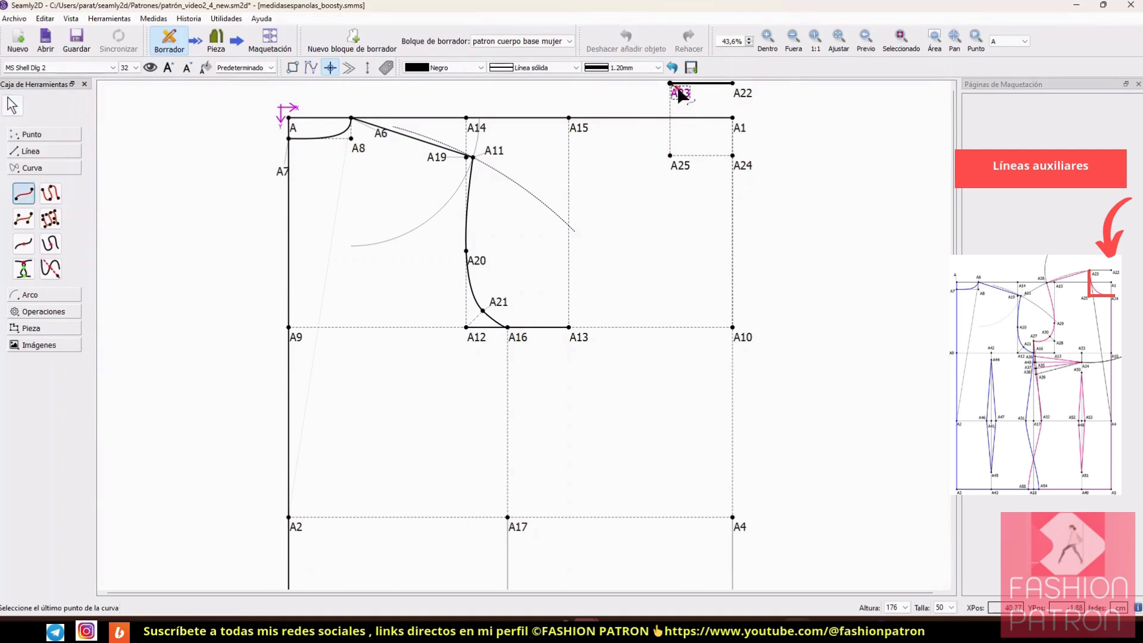
click(732, 155)
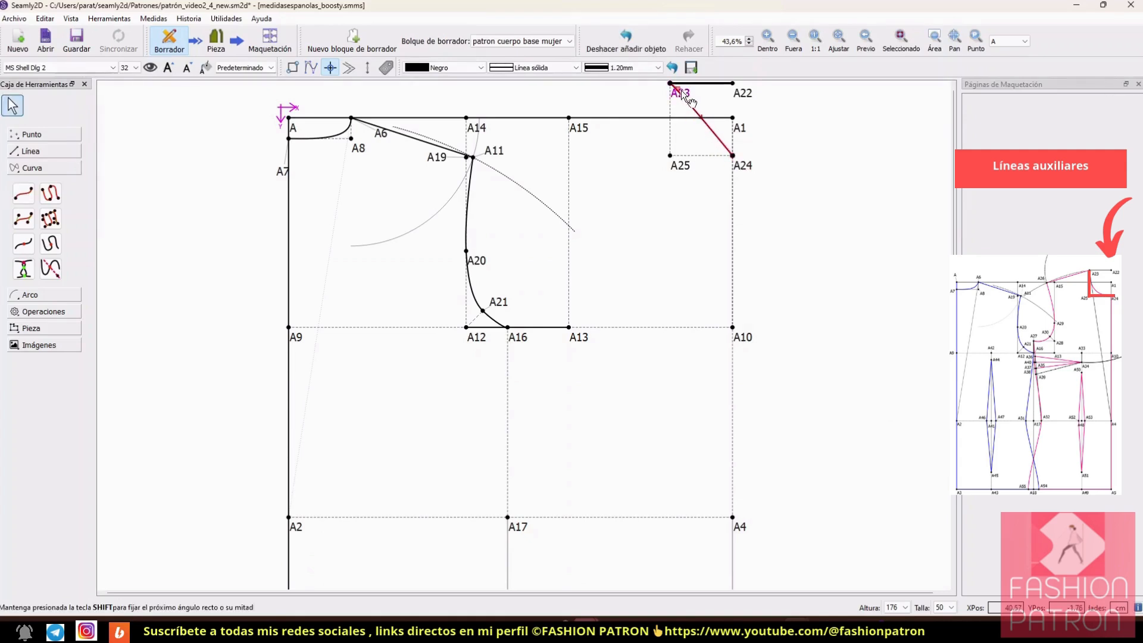
drag(679, 94, 674, 114)
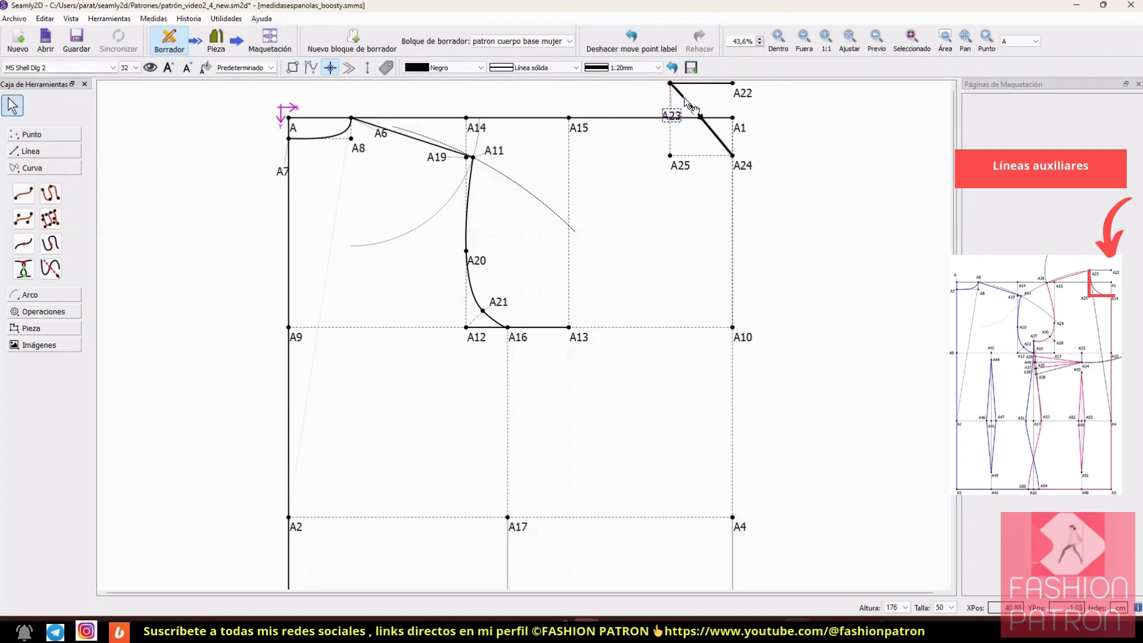
drag(677, 91, 670, 165)
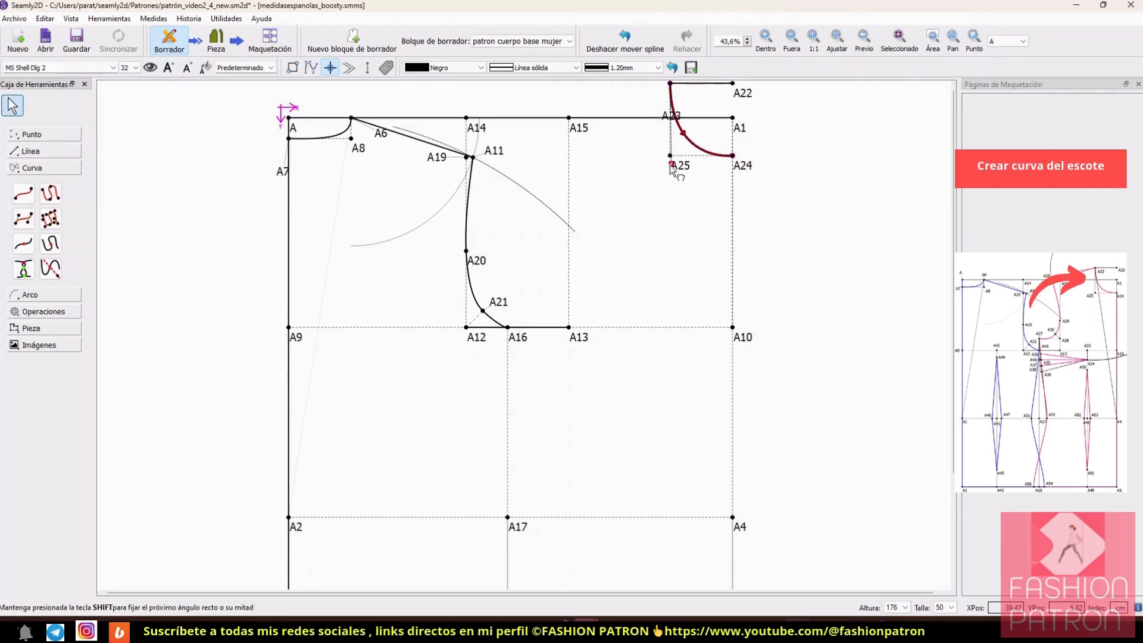
click(789, 147)
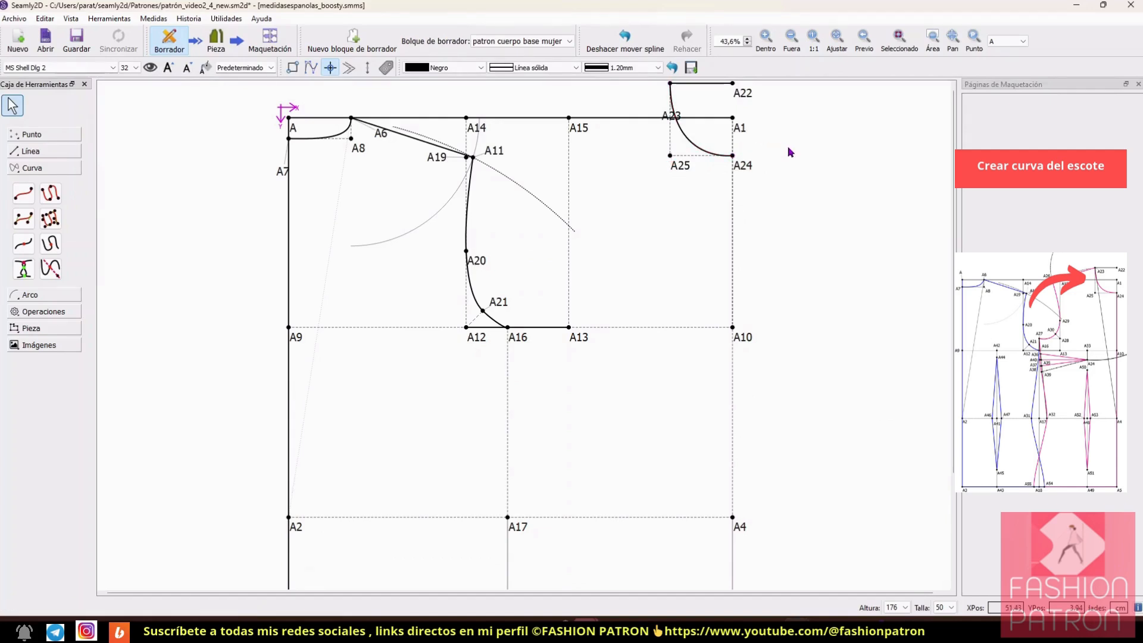
drag(671, 116, 680, 92)
Step: Draw a line between points A23 and A4, connecting the shoulder start to the centre front
scroll(469, 141, down, 2)
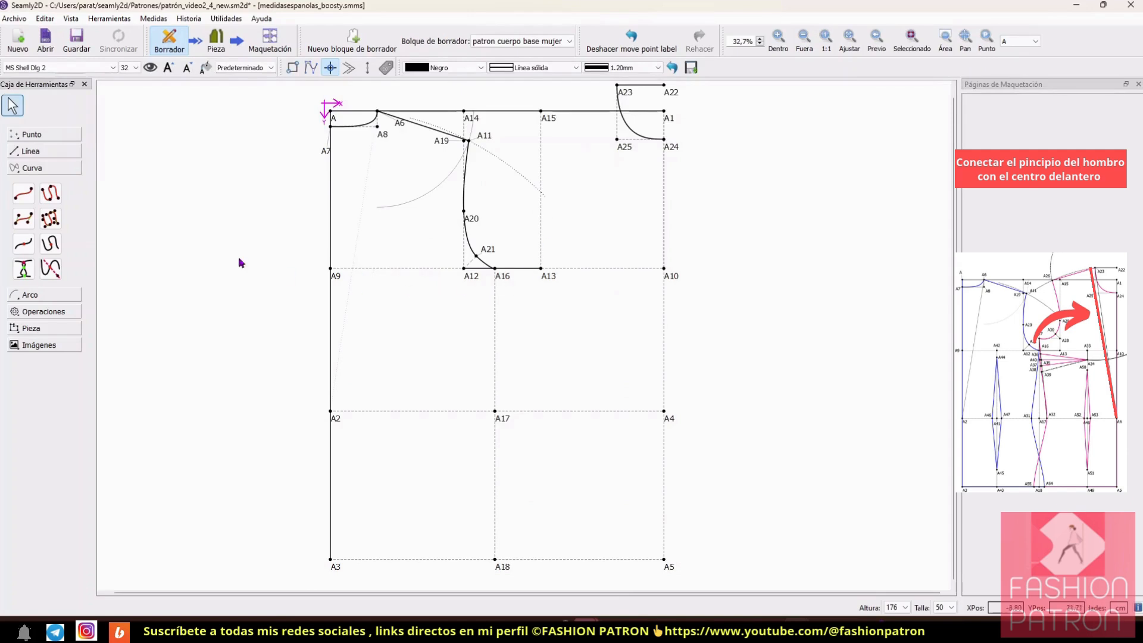
click(30, 152)
click(23, 177)
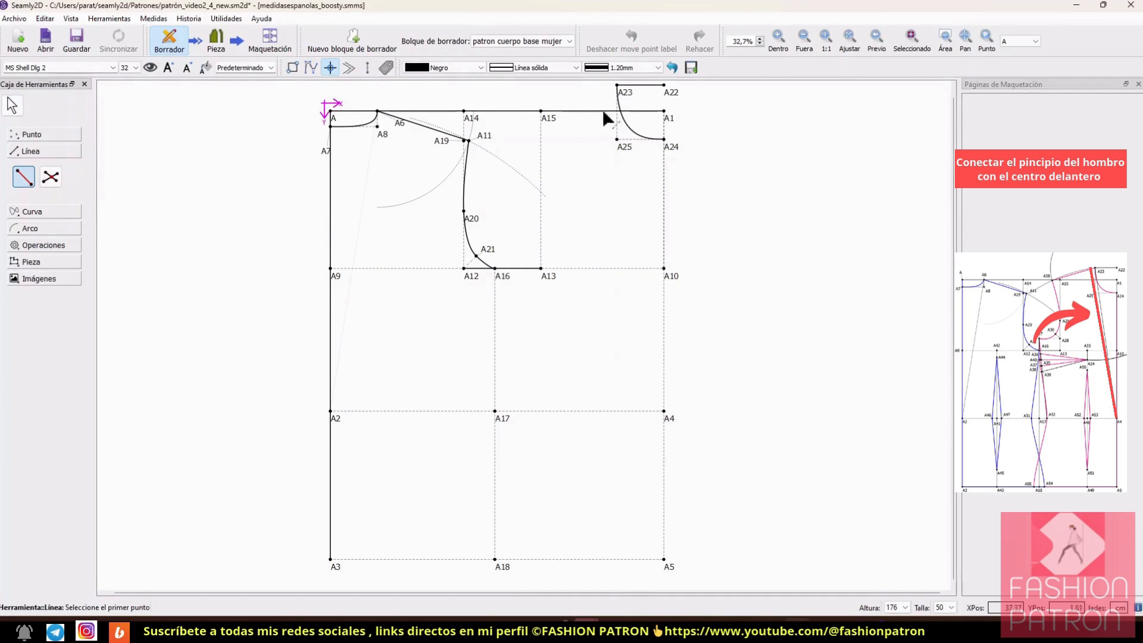
click(617, 86)
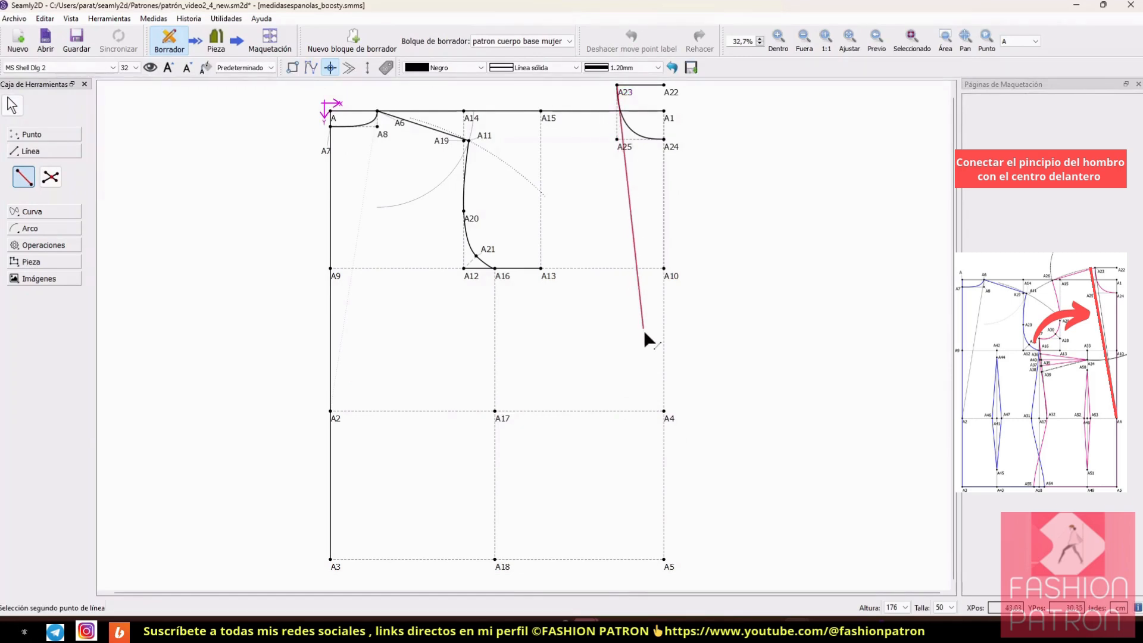
click(663, 411)
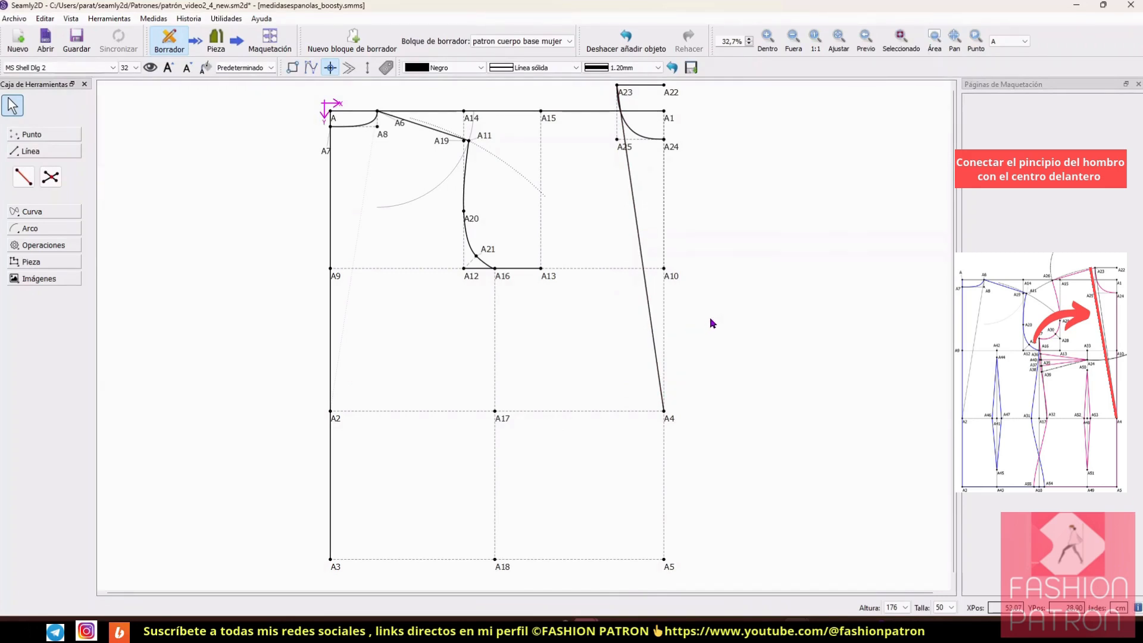
Step: Set the line weight of the guide line between A23 and A4 to 0.60 mm
right_click(651, 324)
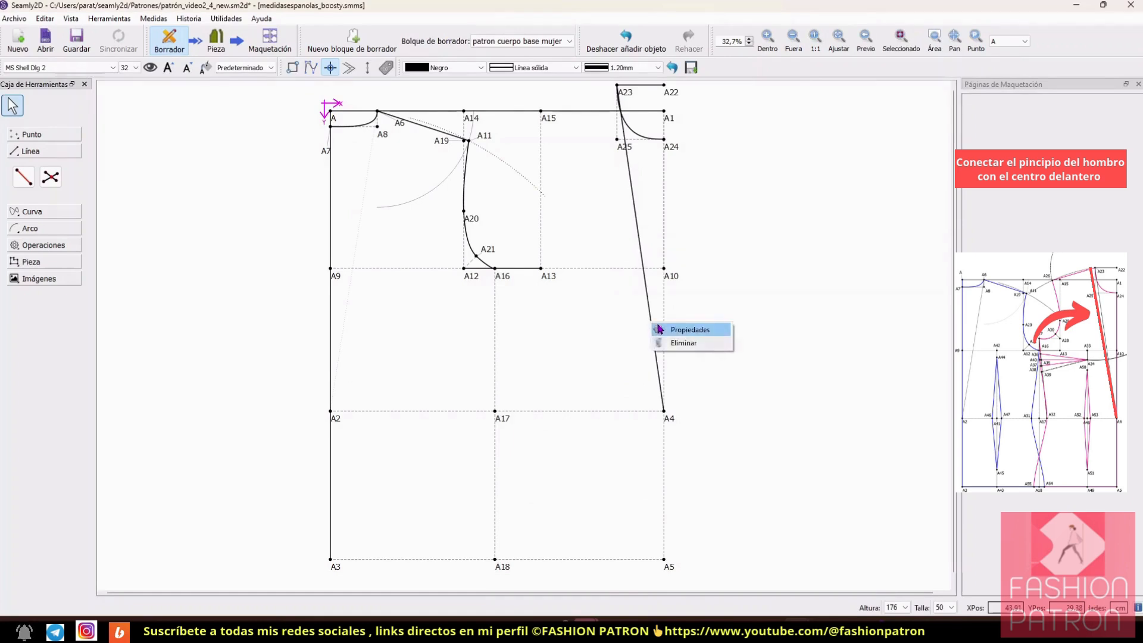
click(658, 329)
click(601, 334)
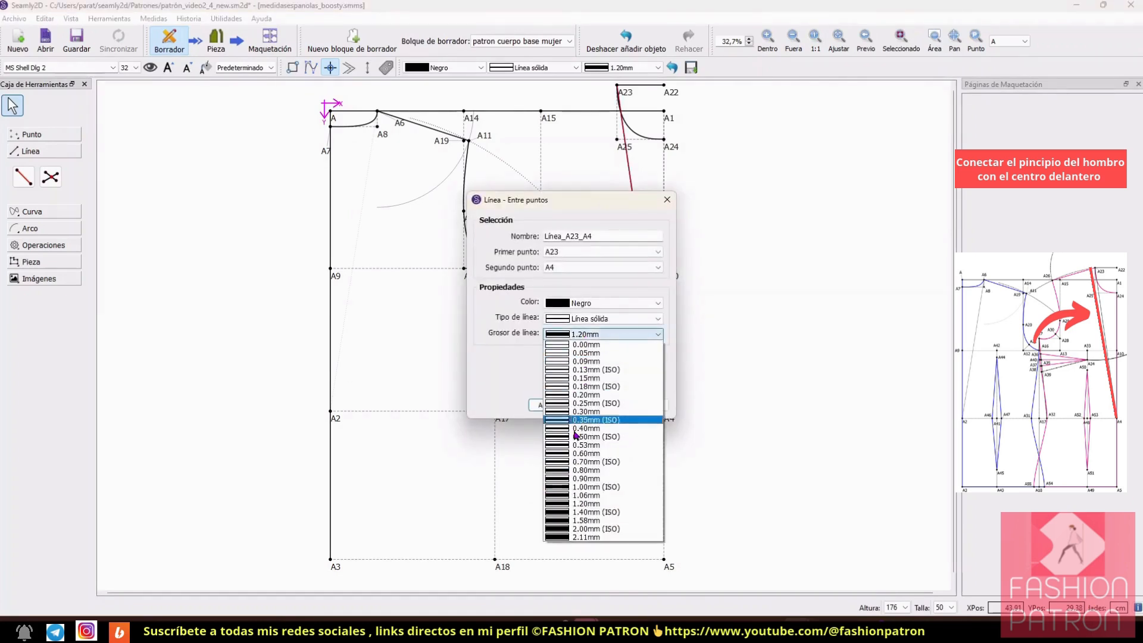
click(581, 453)
click(546, 405)
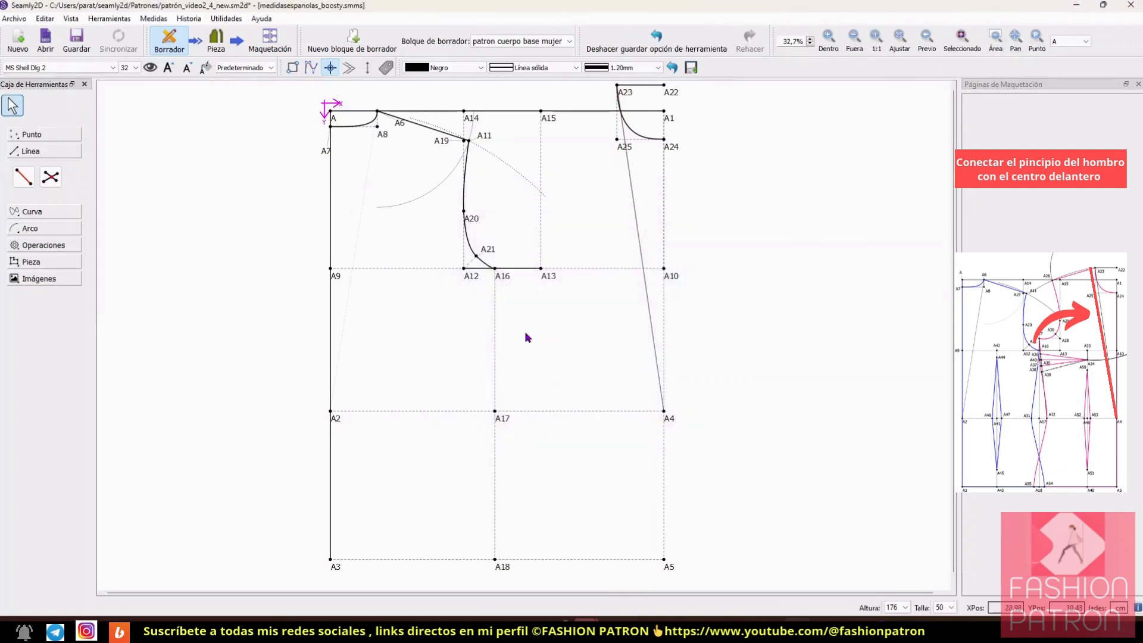
Step: Start a radius-and-angles arc centred on A4 and set its radius formula to Línea_A23_A4
click(36, 228)
click(23, 210)
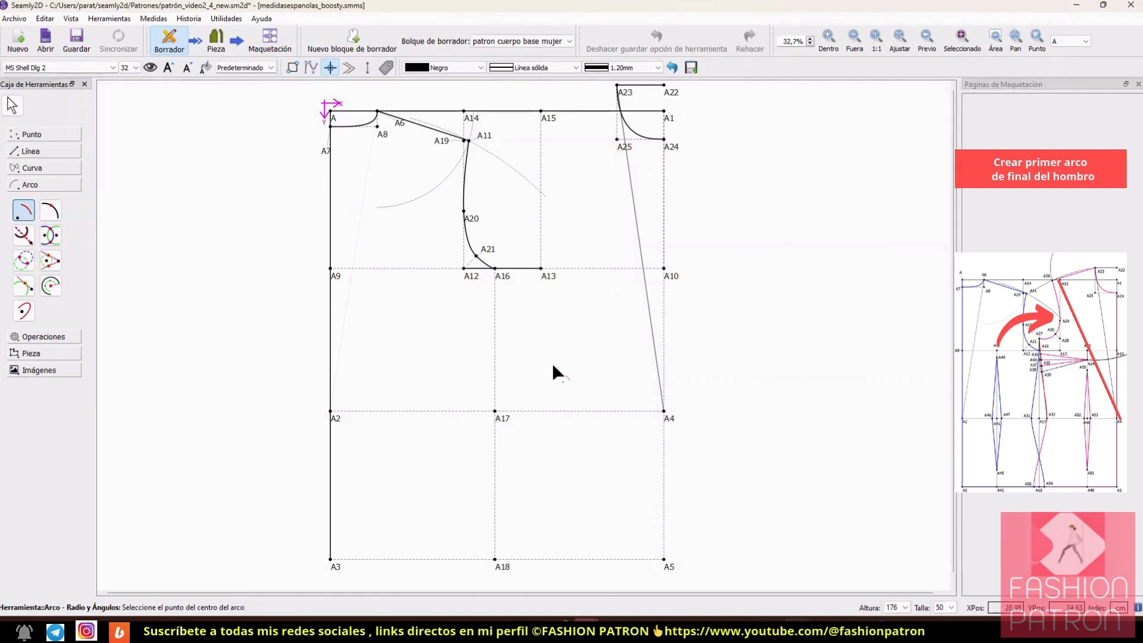
click(663, 411)
drag(581, 146, 871, 122)
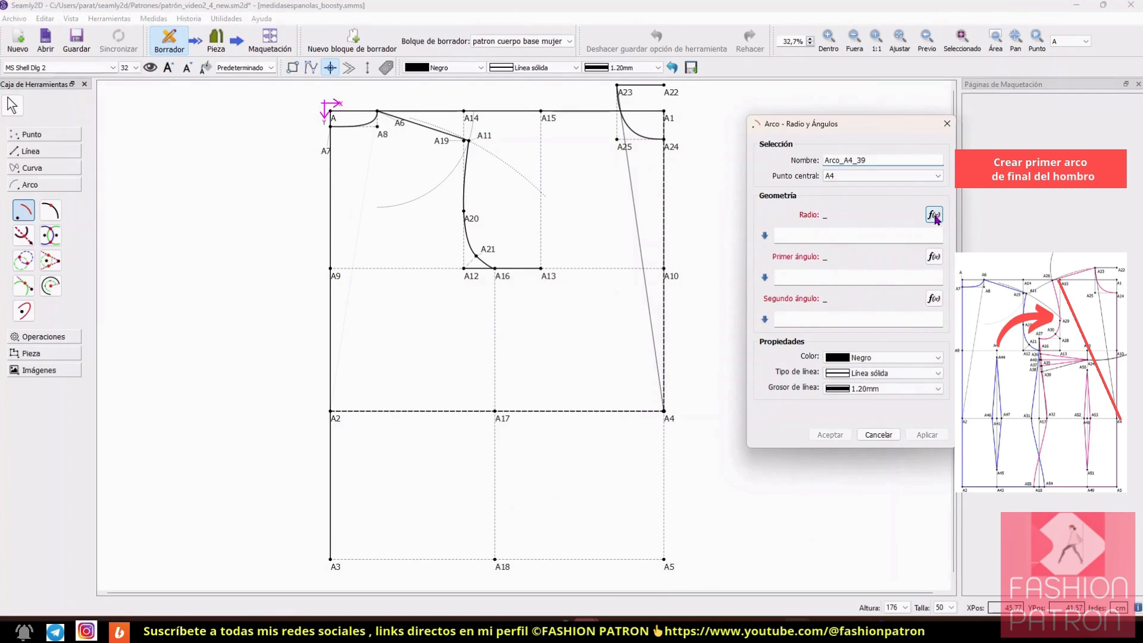
click(934, 215)
drag(595, 226, 953, 173)
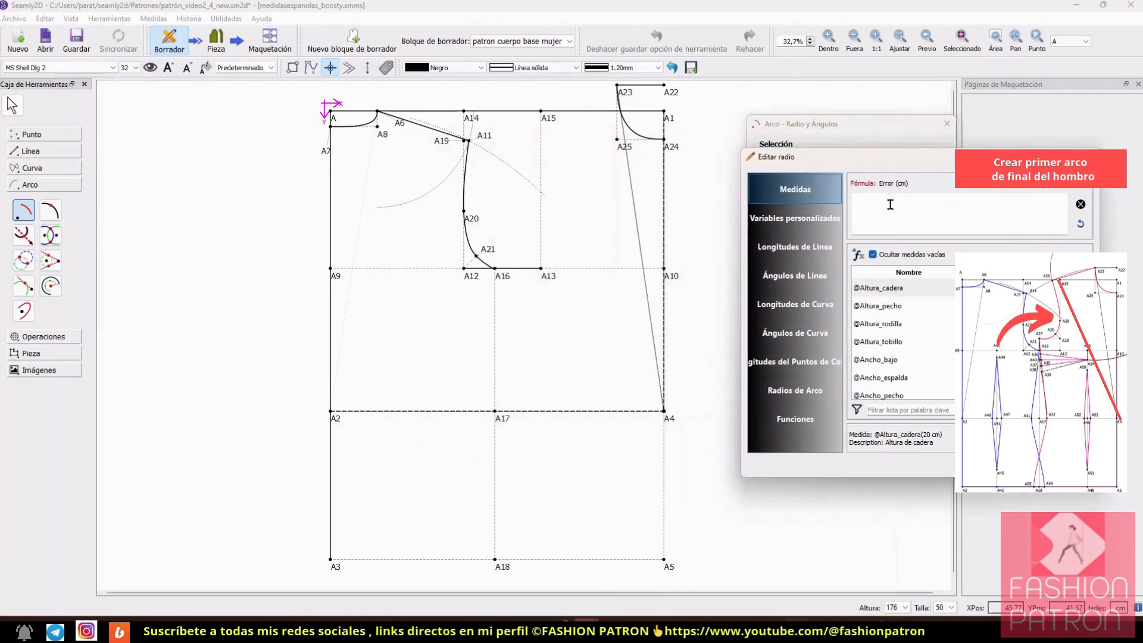
click(808, 259)
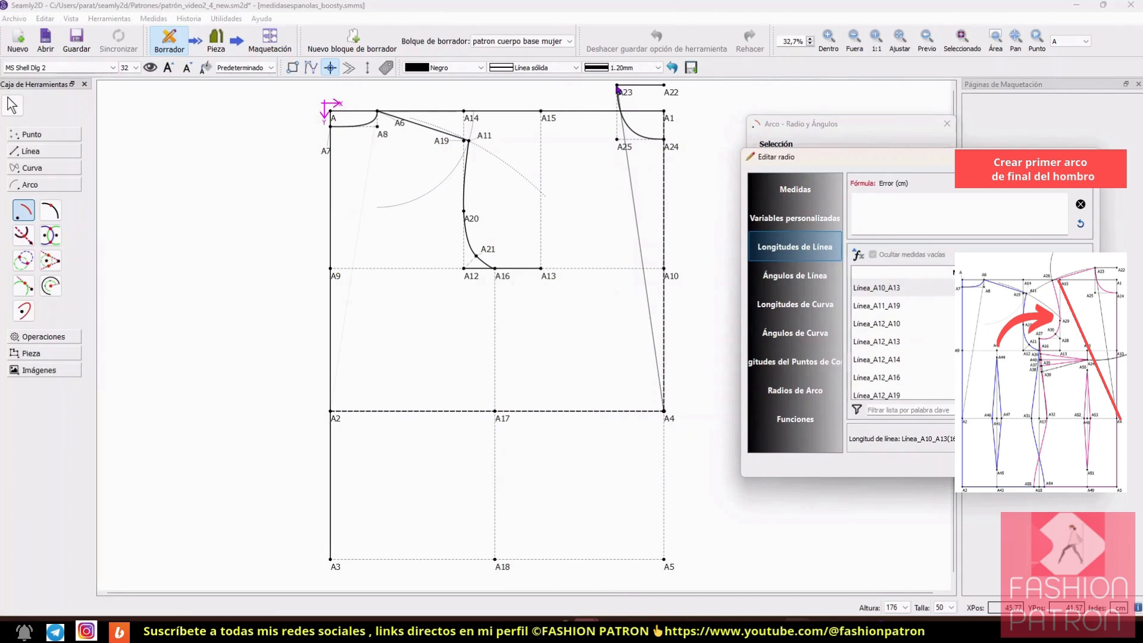
click(927, 411)
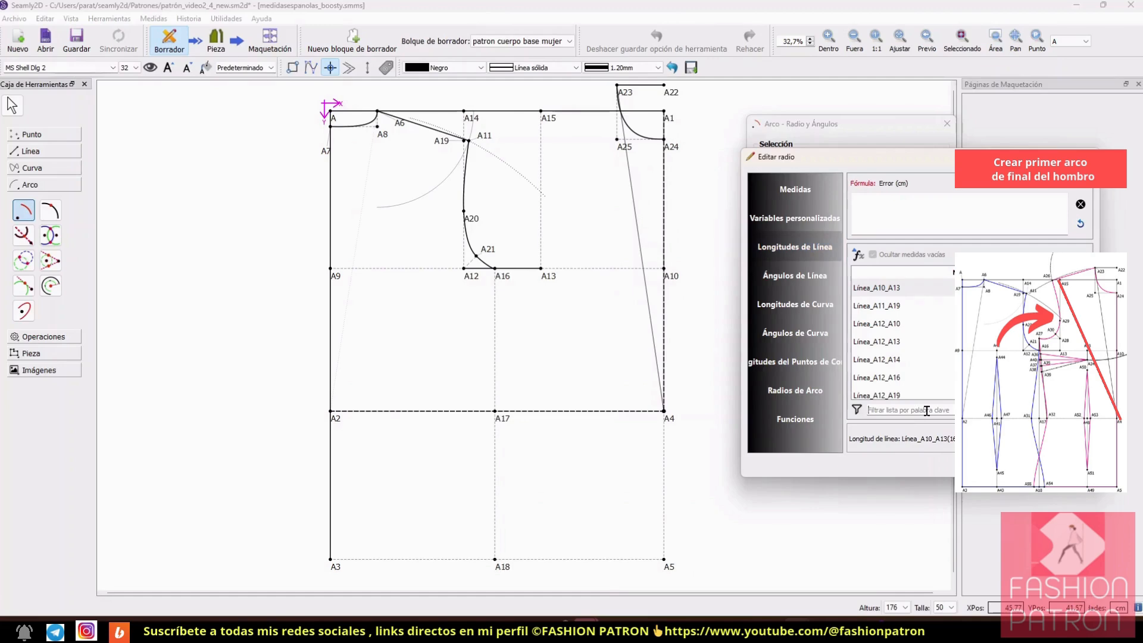
text(23)
click(902, 324)
double_click(902, 324)
key(Return)
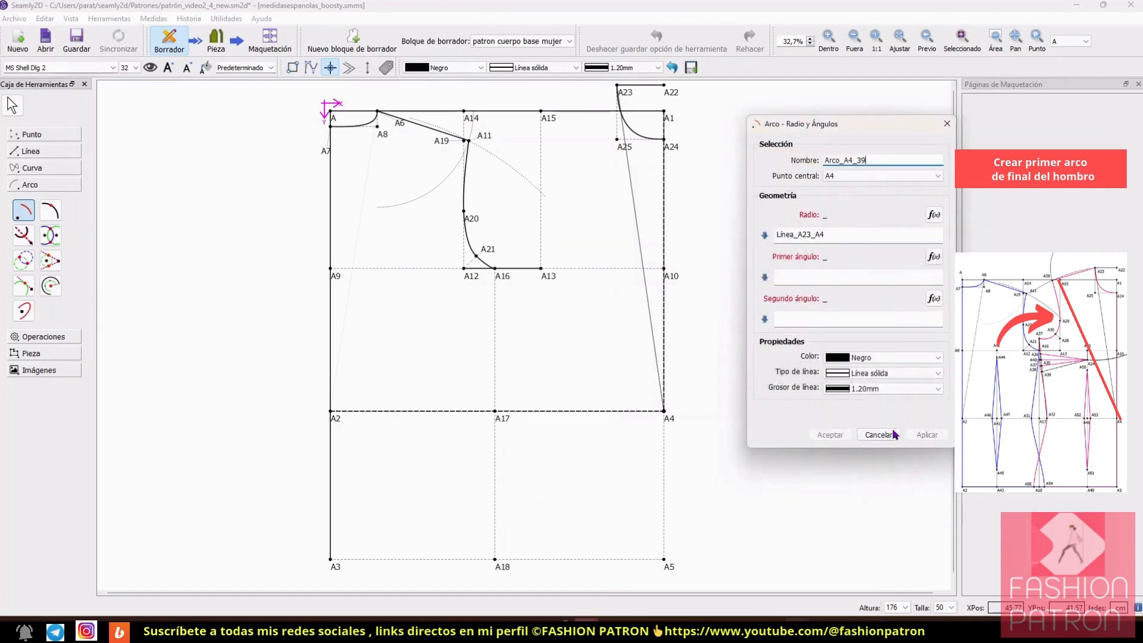
Step: Set the A4 arc's first angle to 100° and second angle to 125°, and create the arc
click(826, 275)
text(100)
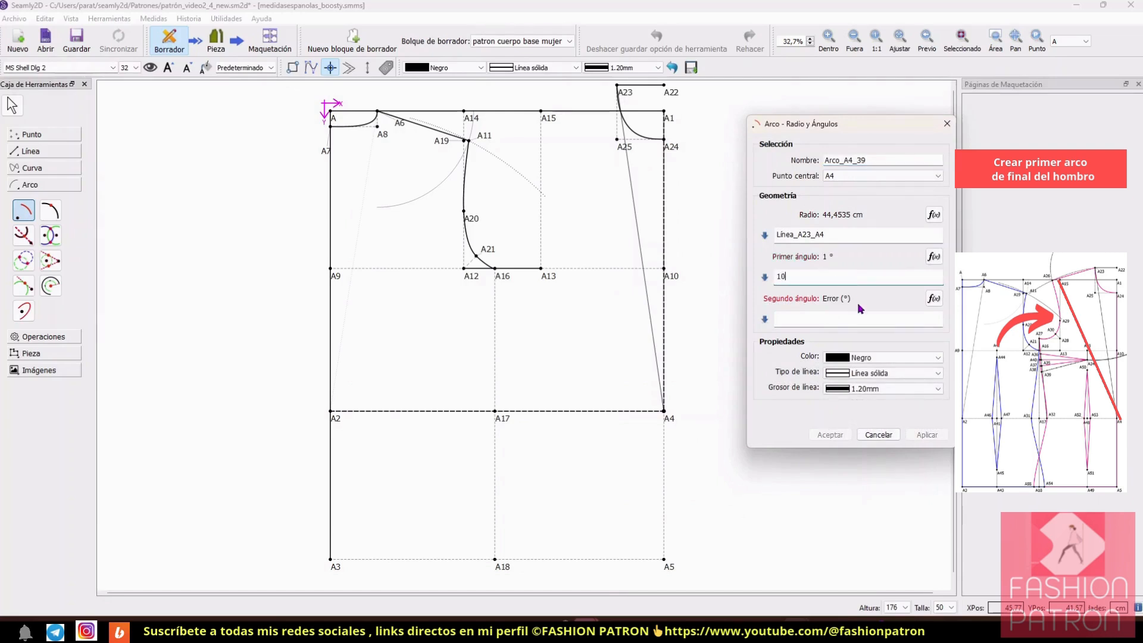
click(874, 316)
text(125)
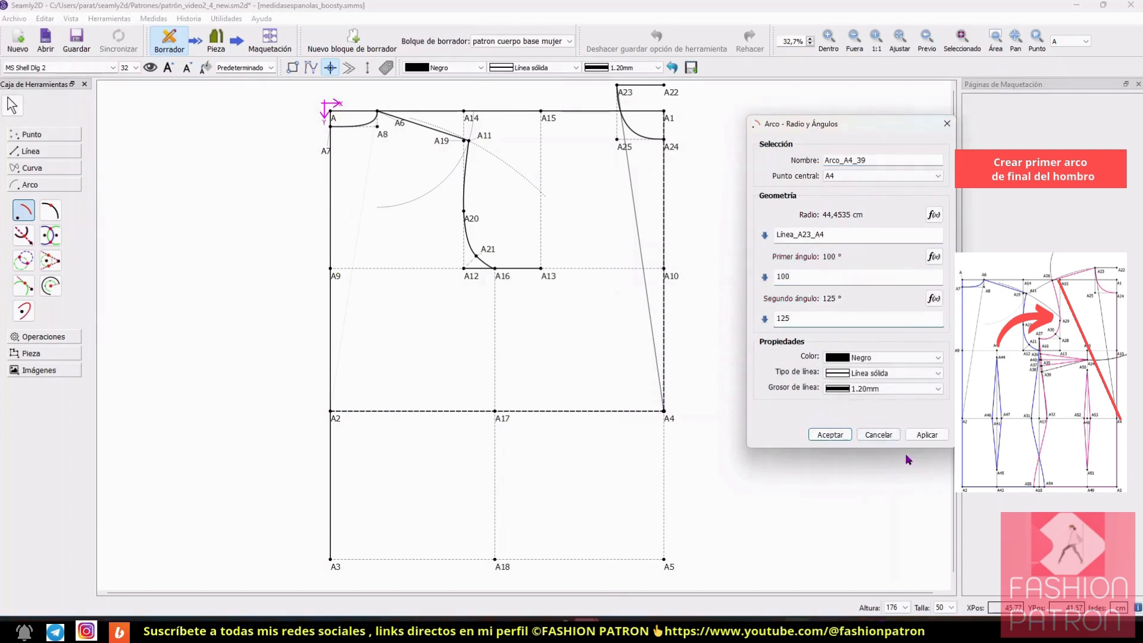
click(926, 435)
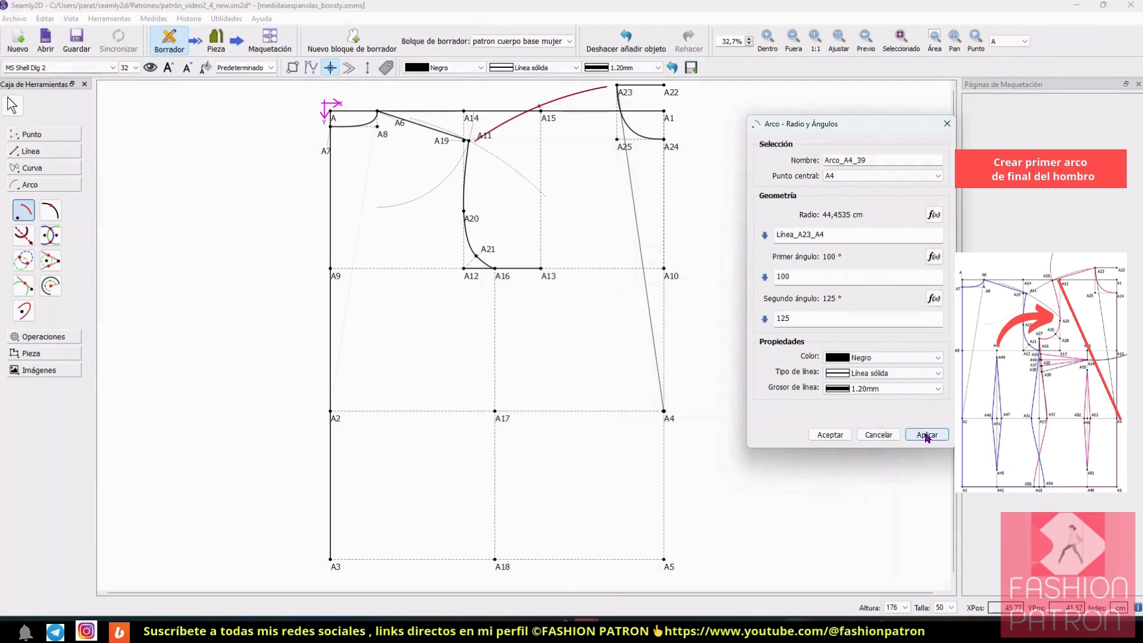
click(831, 435)
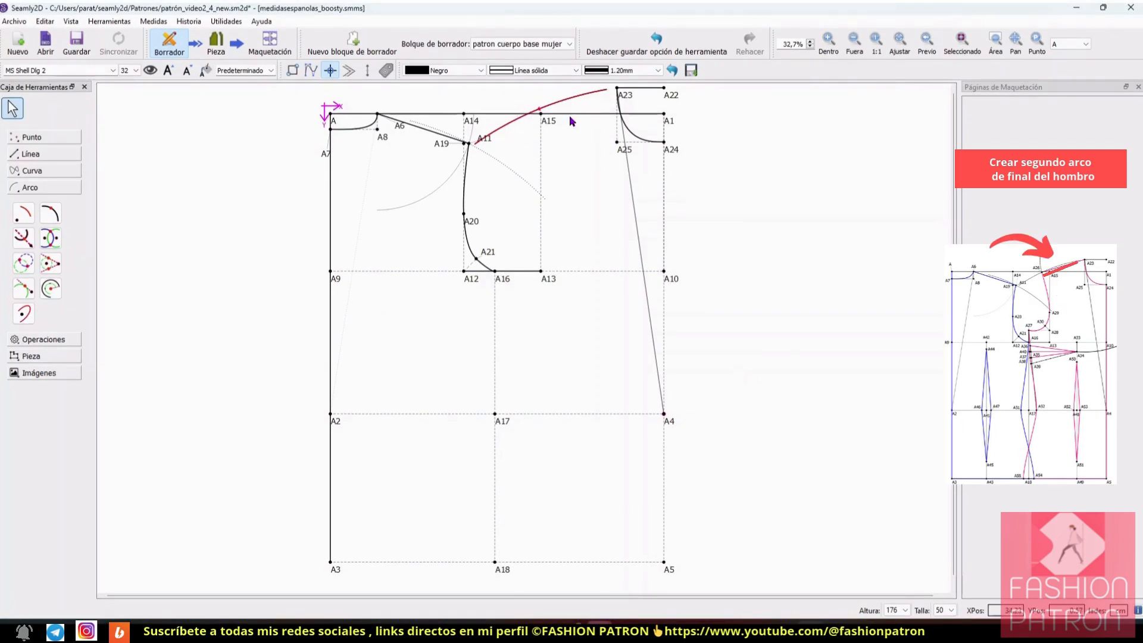
click(828, 42)
click(23, 213)
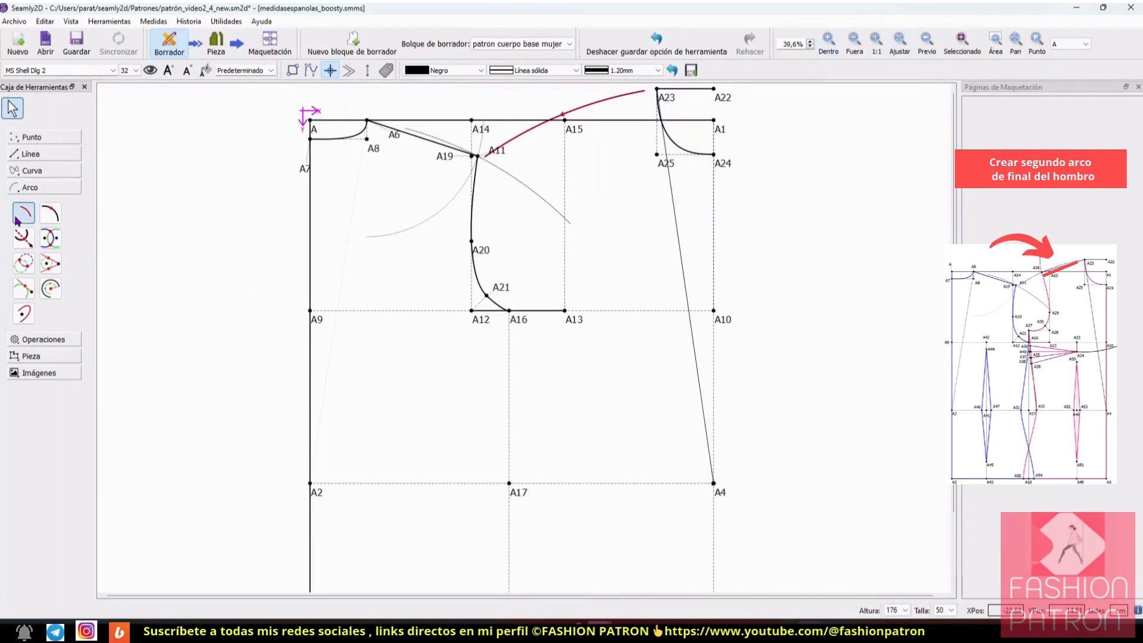
click(667, 104)
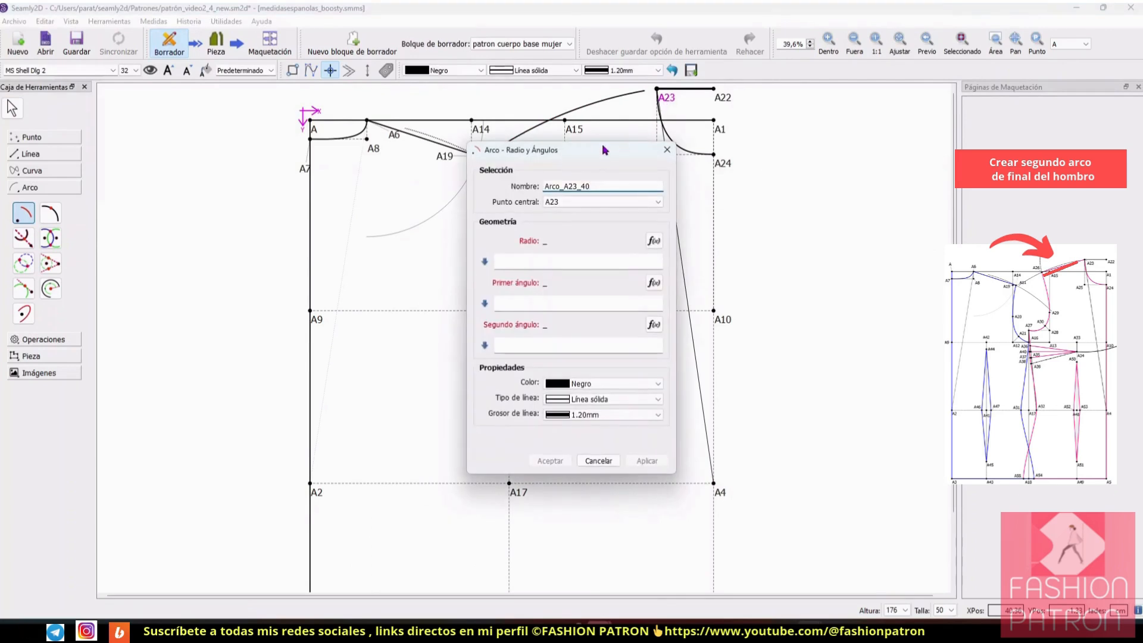
drag(595, 148, 901, 153)
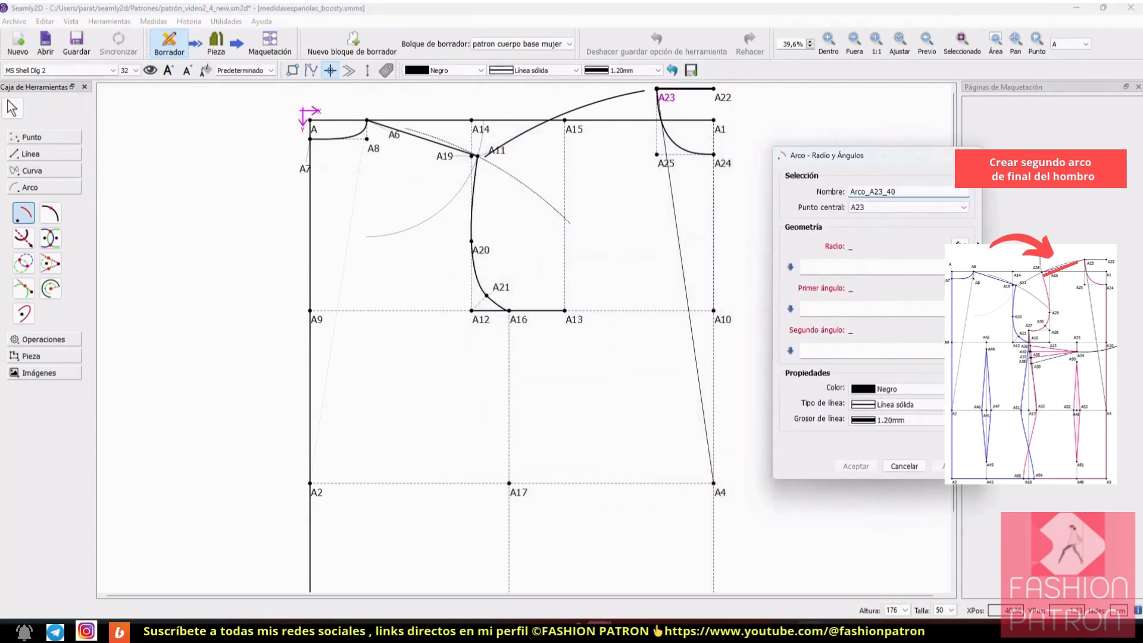
click(960, 244)
drag(595, 148, 856, 143)
scroll(850, 340, down, 2)
double_click(786, 311)
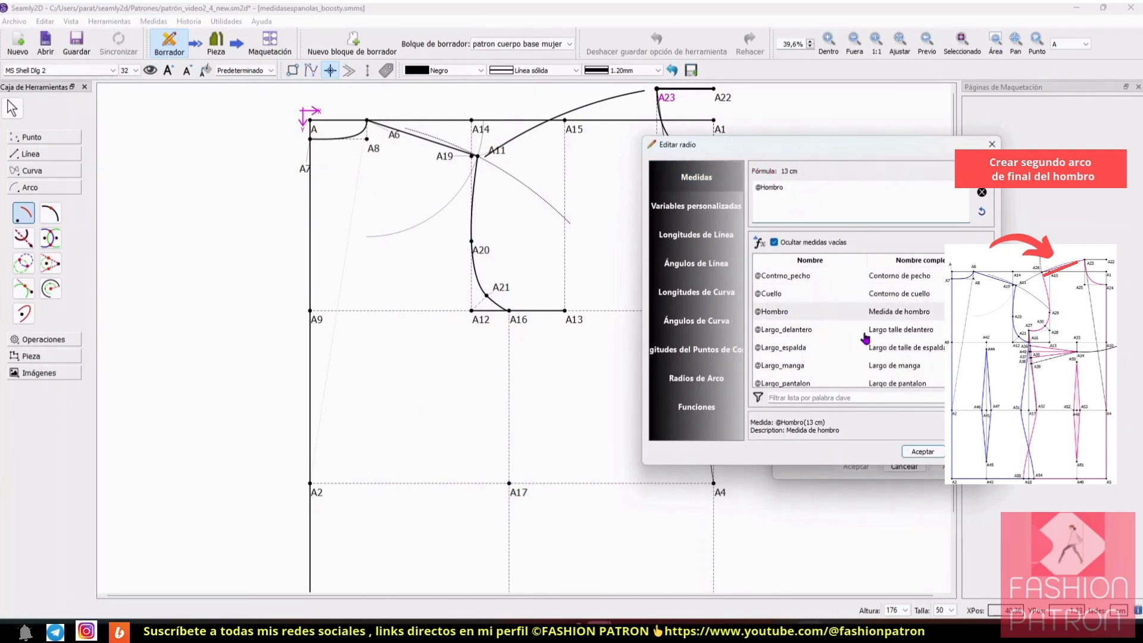
click(921, 452)
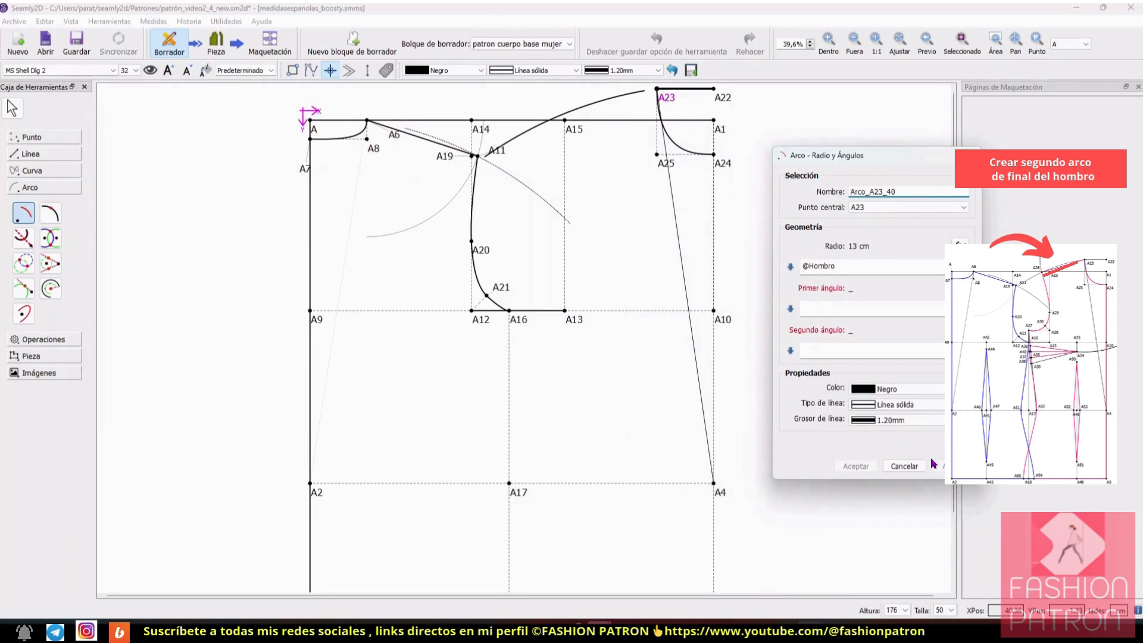
Step: Set the A23 arc's first angle to 160° and second angle to 200°, and create the arc
click(876, 304)
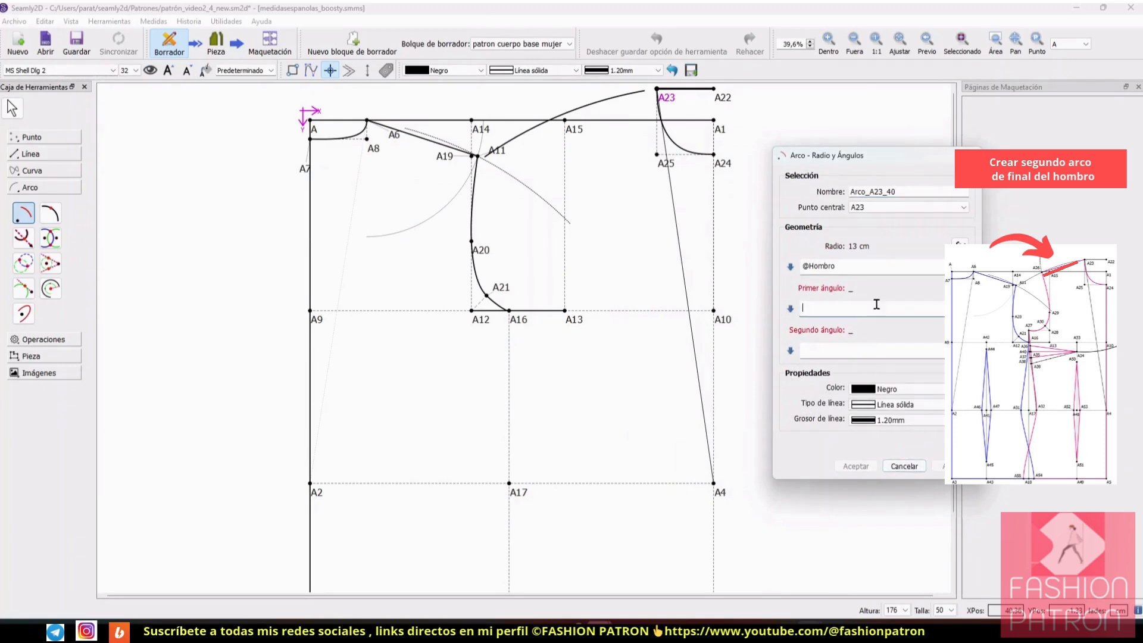
text(160)
click(868, 347)
text(200)
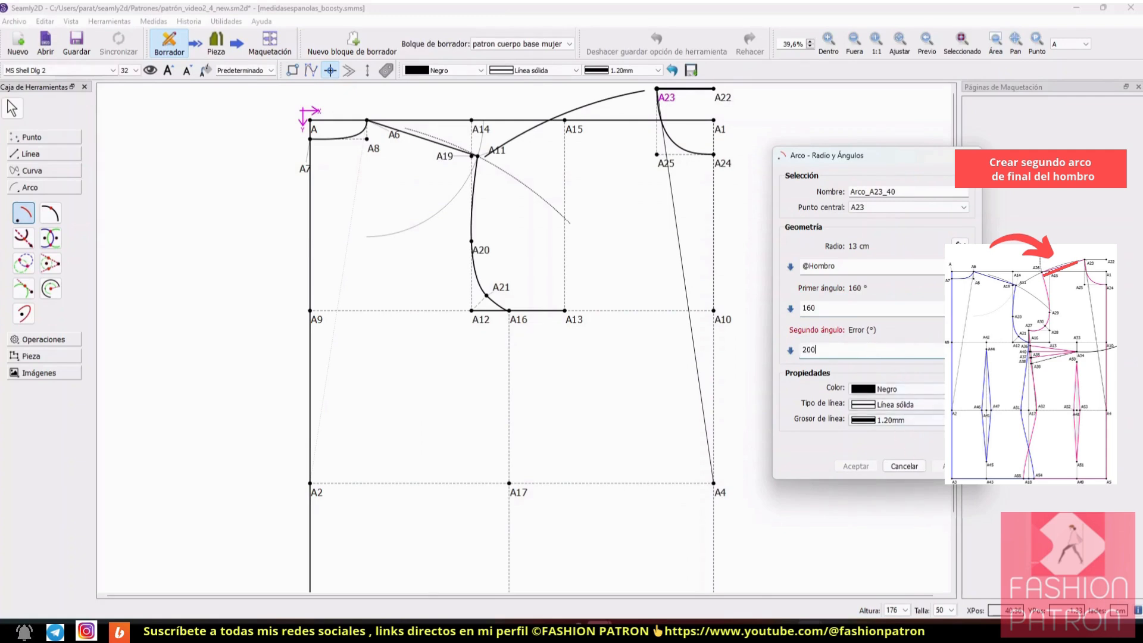
click(859, 472)
click(855, 466)
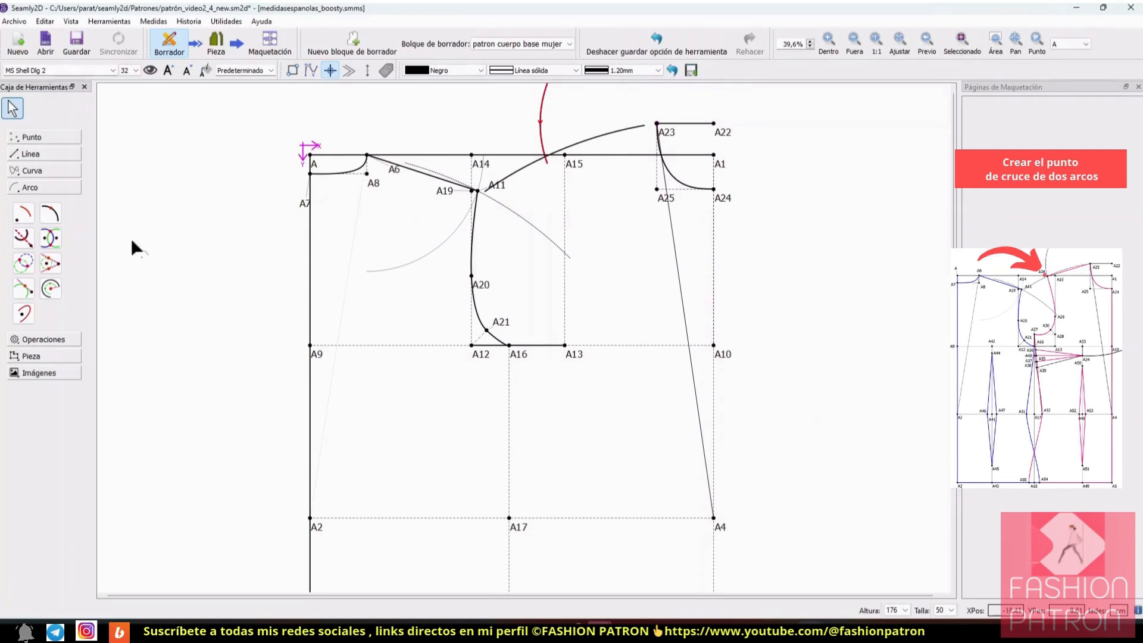
Step: Create a point where the A4 and A23 arcs intersect and move its label up and left, clear of the lines
click(54, 238)
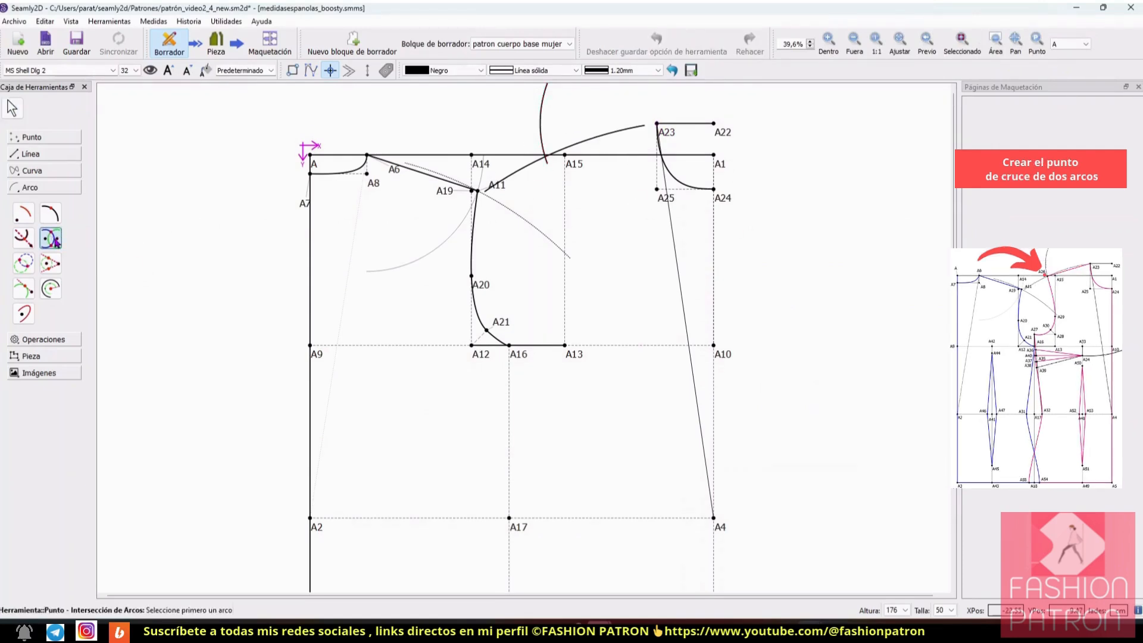
click(536, 160)
click(541, 142)
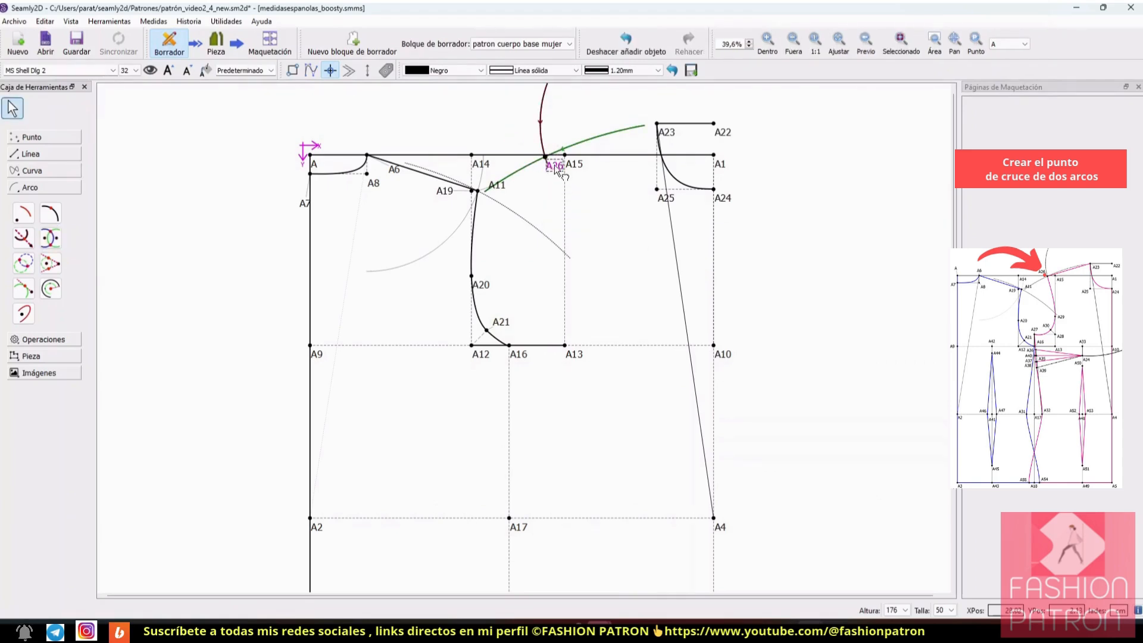
drag(555, 164, 509, 140)
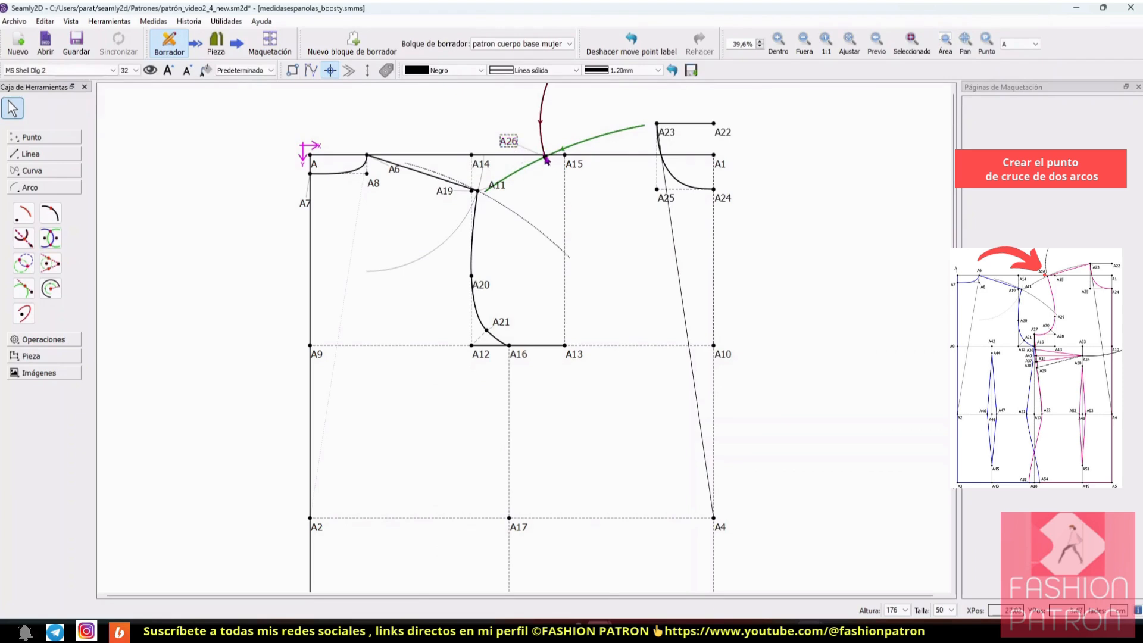
Step: Draw a line between points A23 and A26 as the front shoulder seam
click(29, 154)
click(23, 180)
click(657, 123)
click(546, 158)
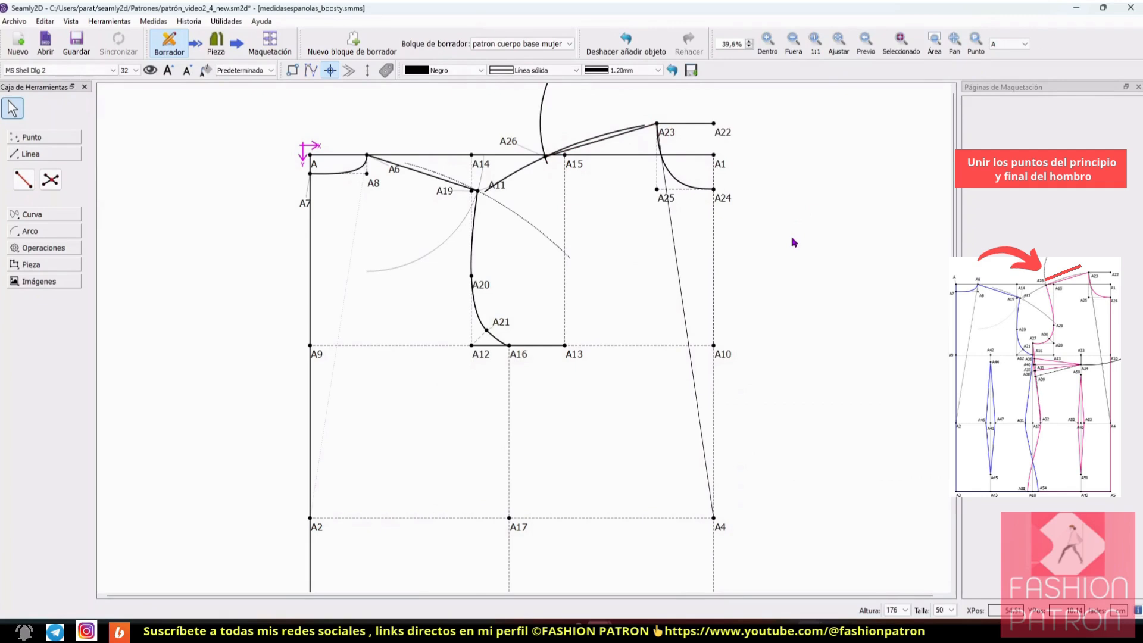
Step: Reduce the line weight of the arc centred on A4
right_click(522, 172)
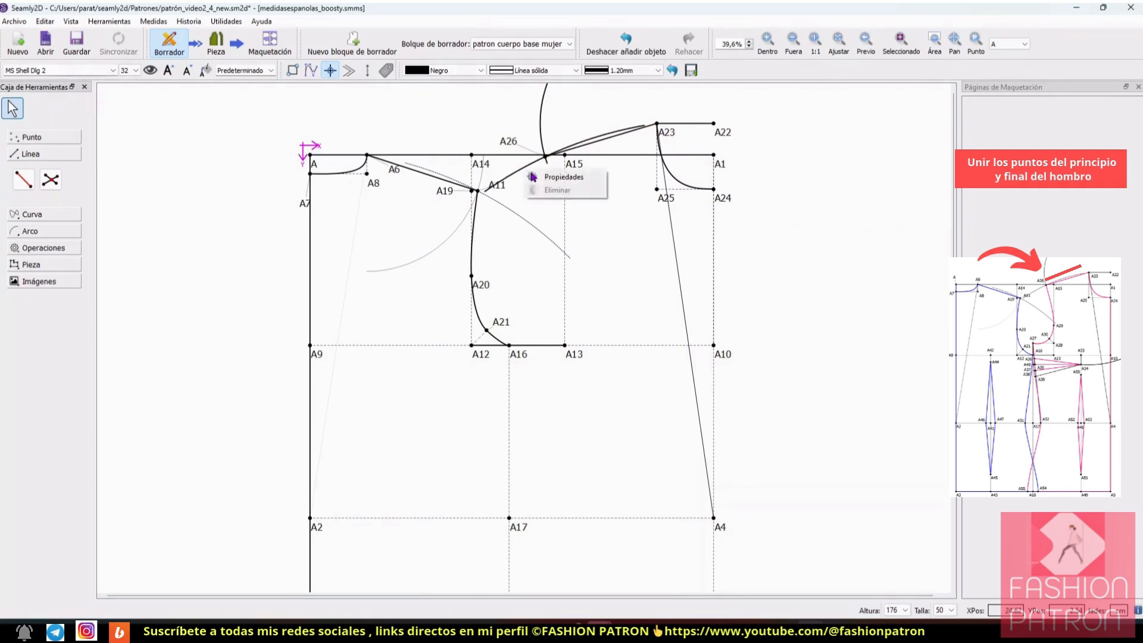
click(542, 176)
click(601, 415)
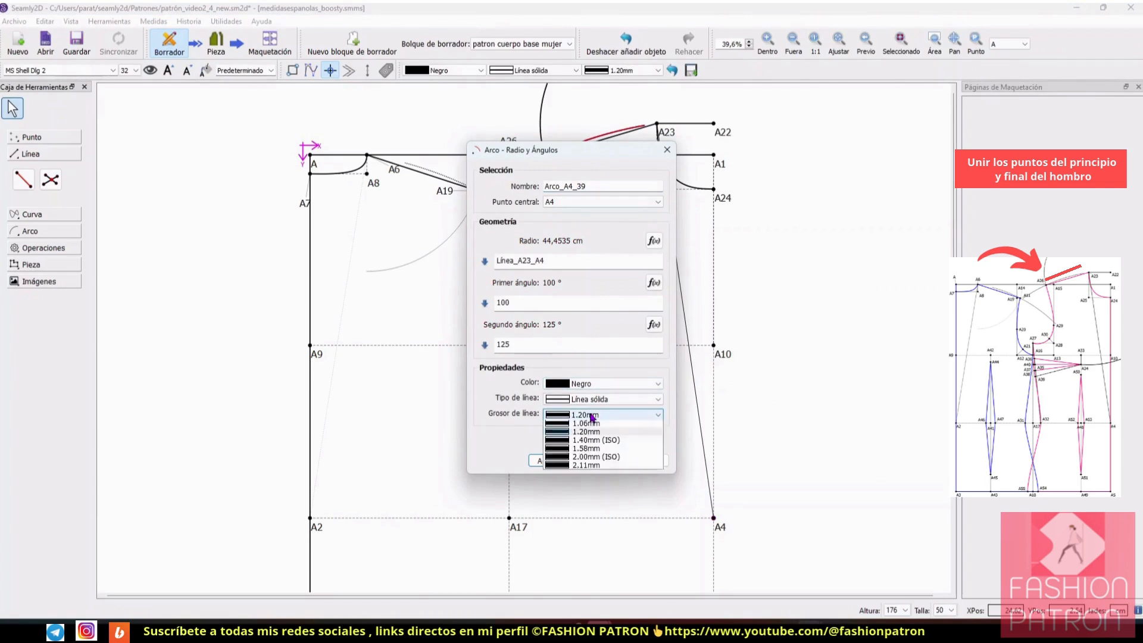
click(603, 553)
click(550, 460)
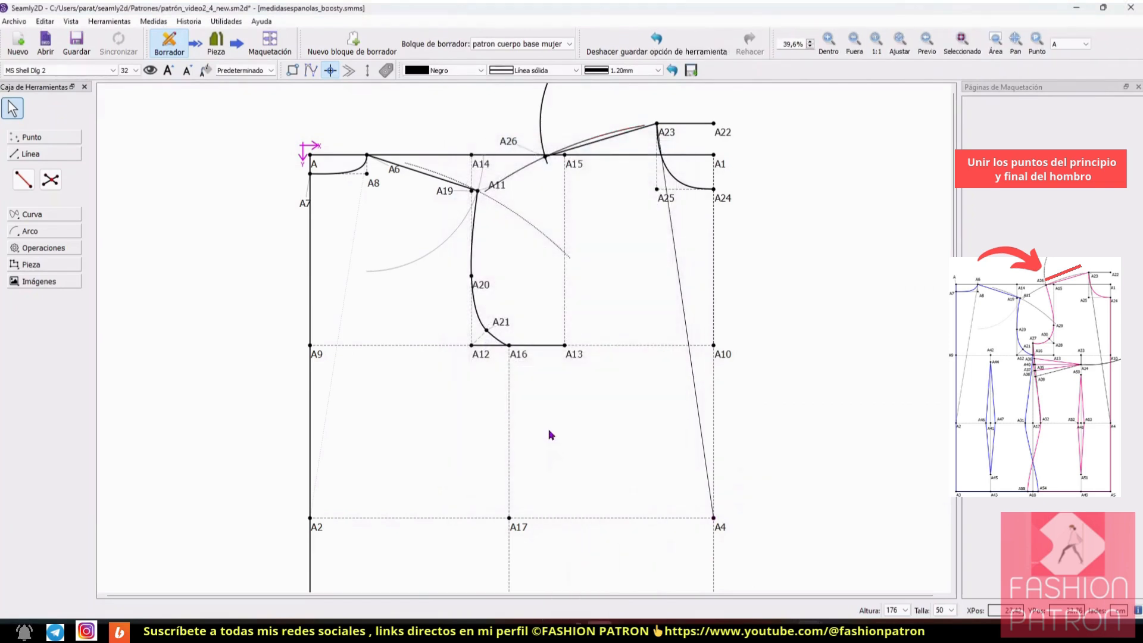
Step: Set the line weight of the arc centred on A23 to 0.70 mm (ISO)
right_click(542, 123)
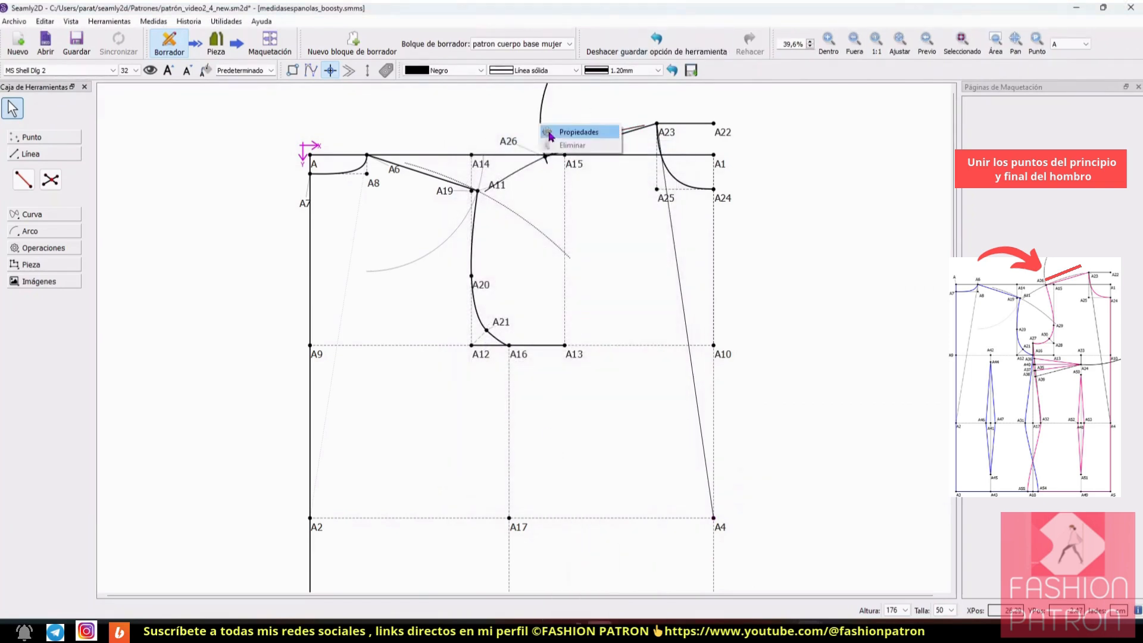
click(568, 133)
click(584, 414)
click(603, 535)
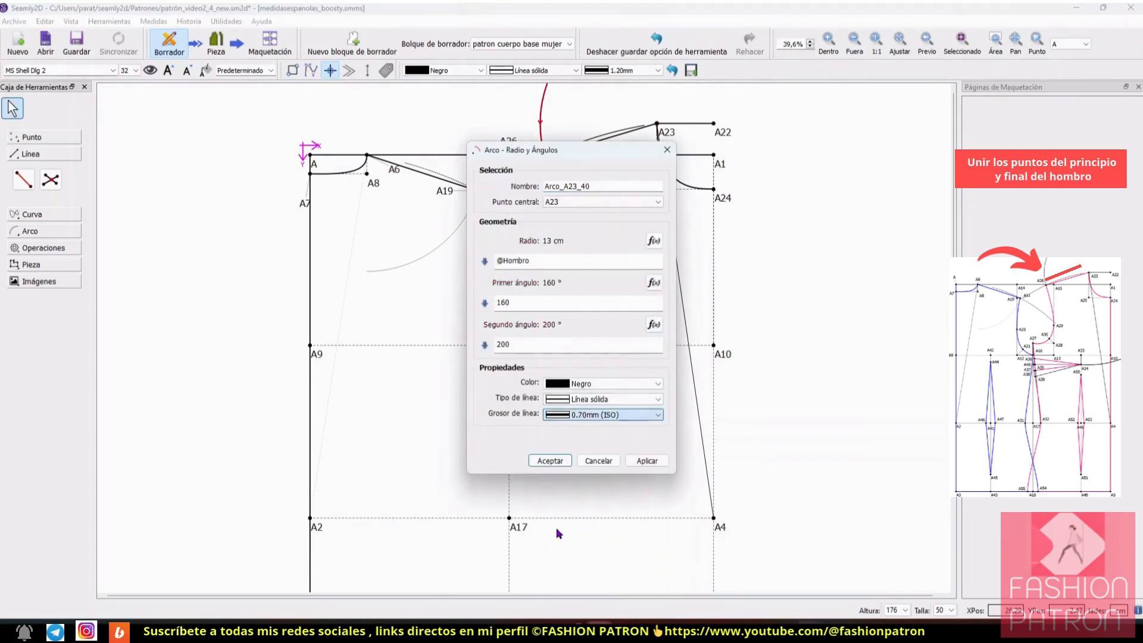
click(549, 460)
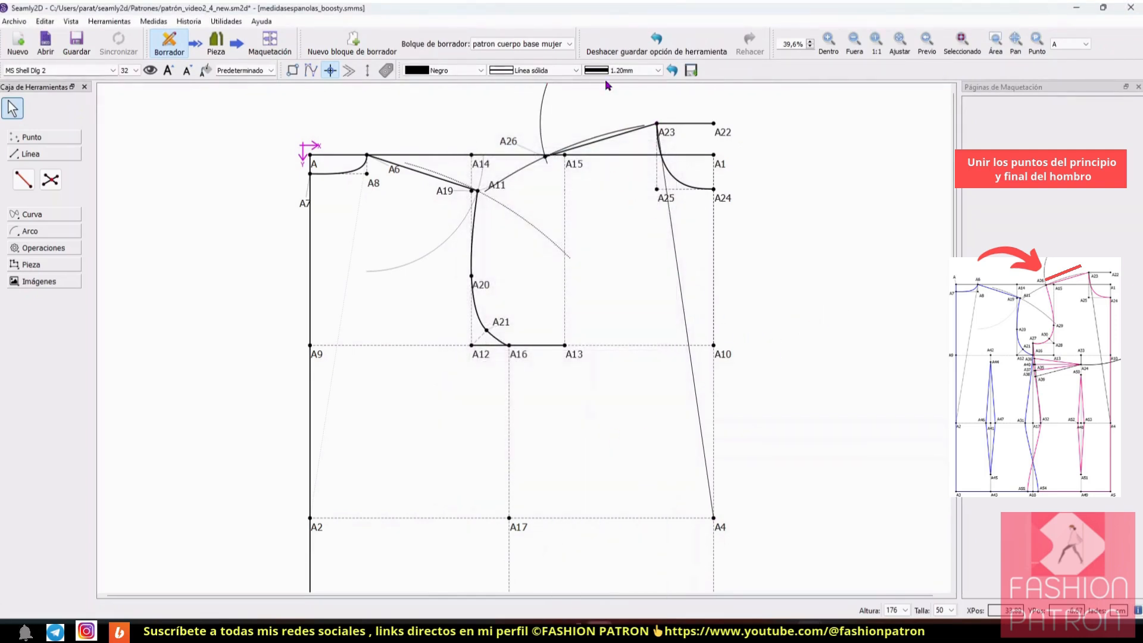
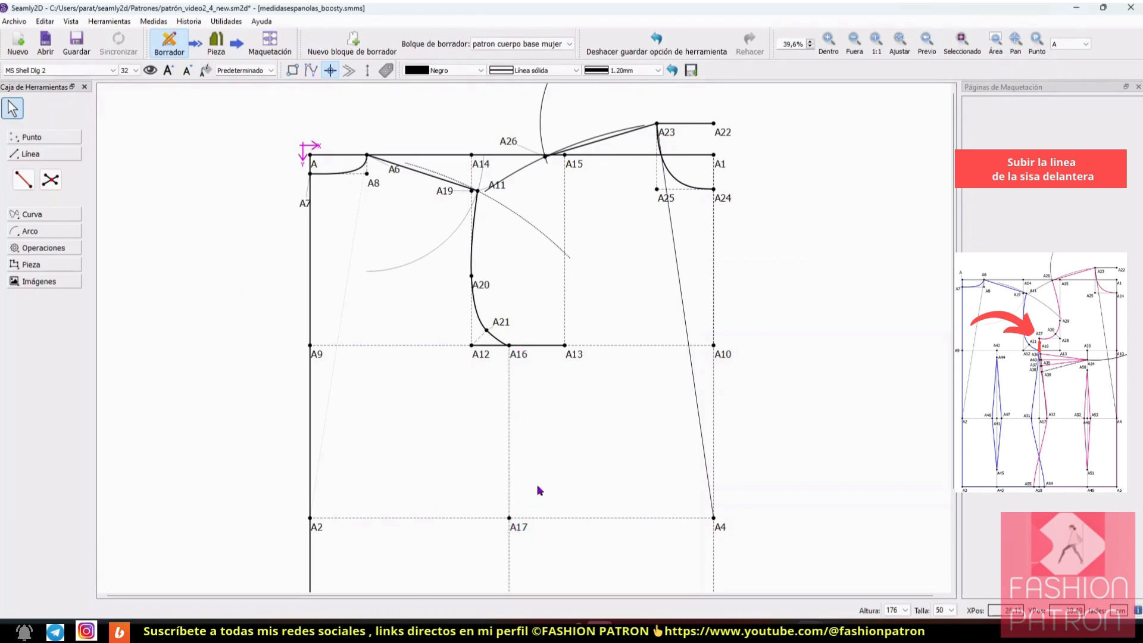
Step: Create a point from A16 at an angle of 90° and a length of about 7.1 cm
scroll(539, 420, down, 4)
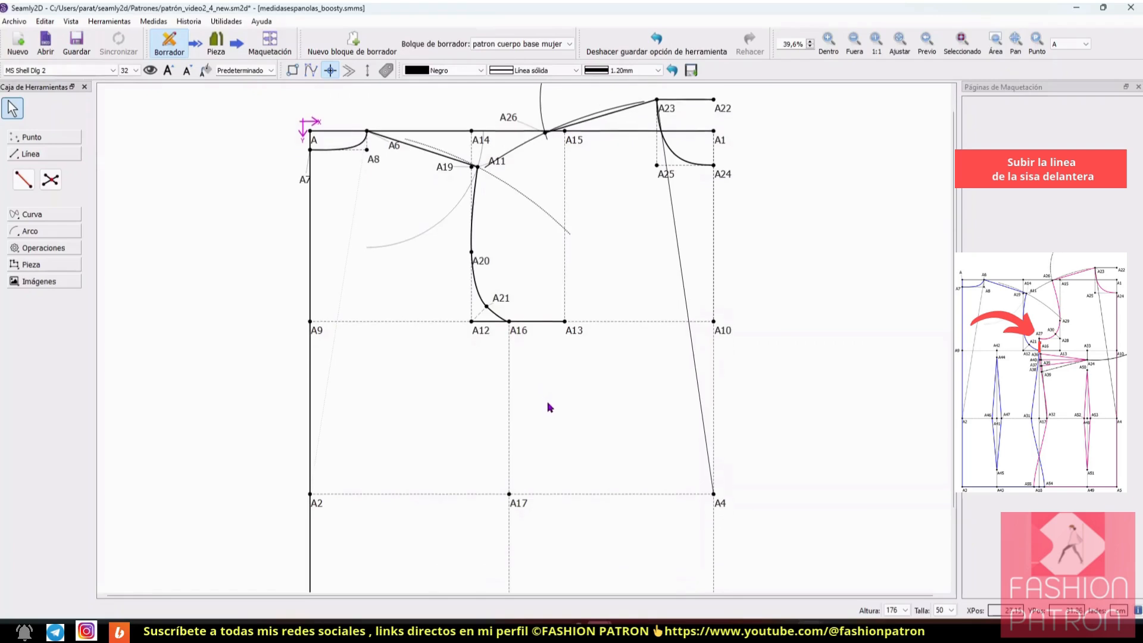
click(854, 41)
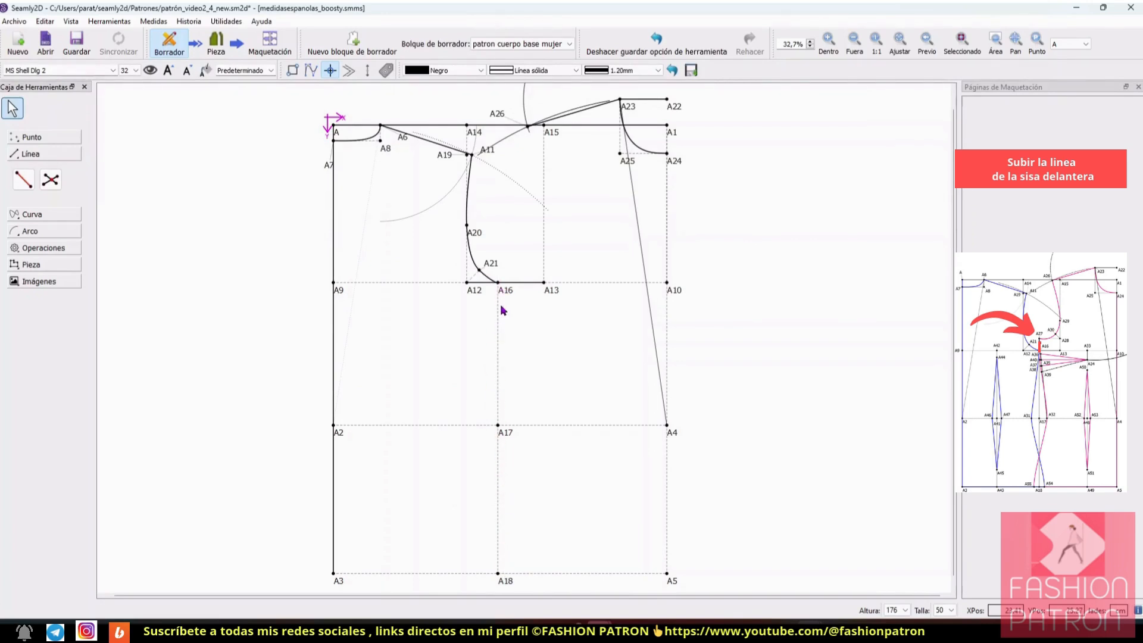
click(828, 40)
scroll(592, 285, up, 5)
click(36, 138)
click(24, 162)
click(508, 369)
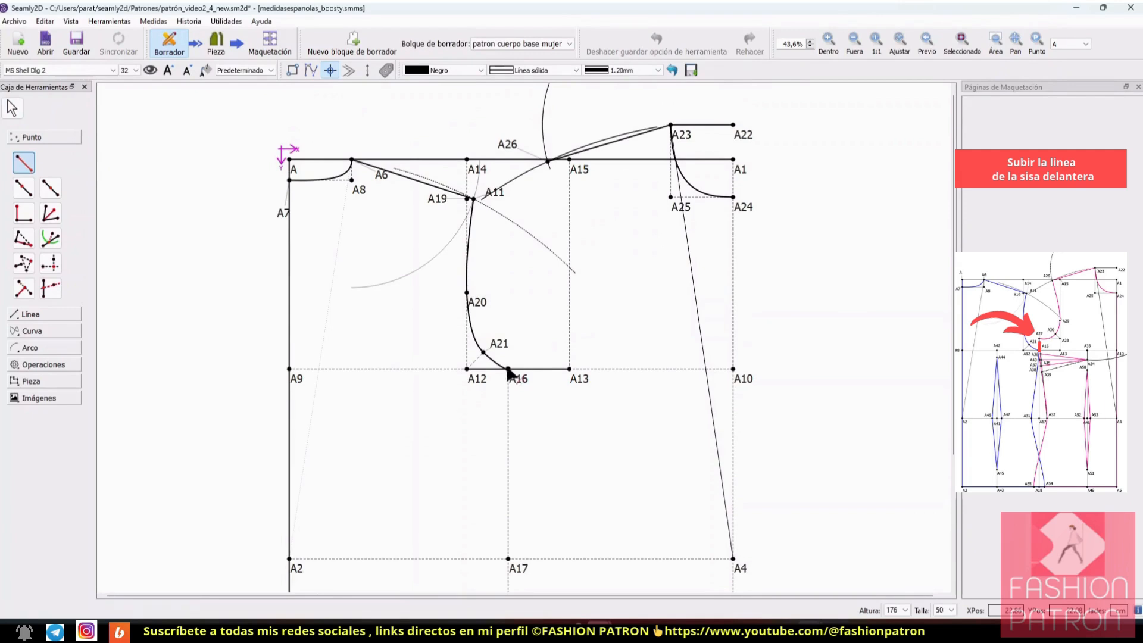
click(506, 301)
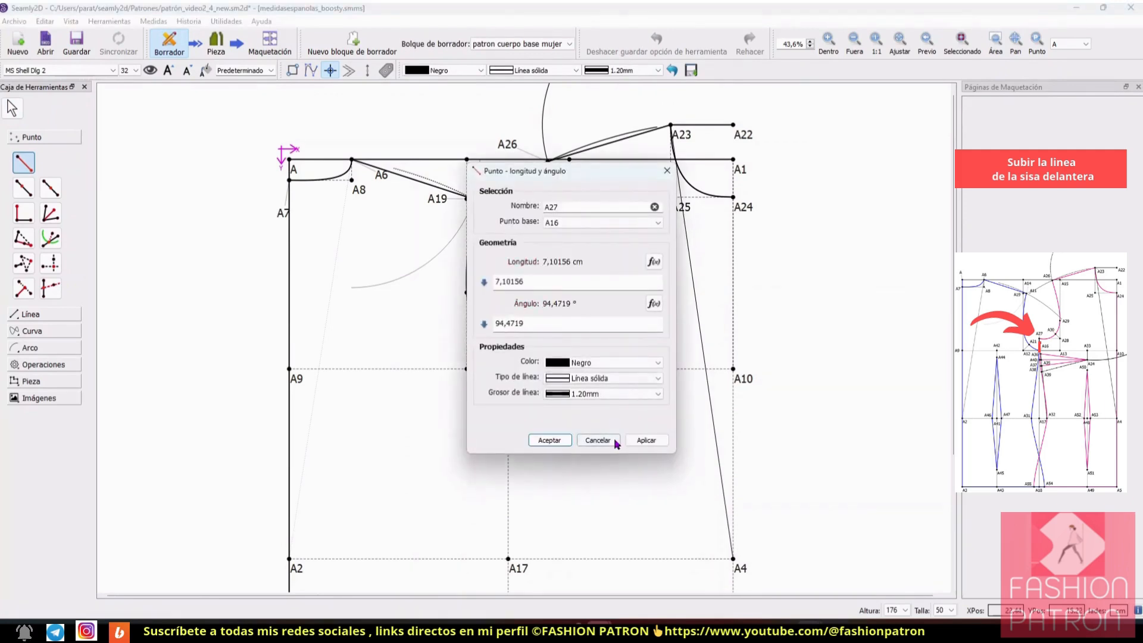
double_click(523, 324)
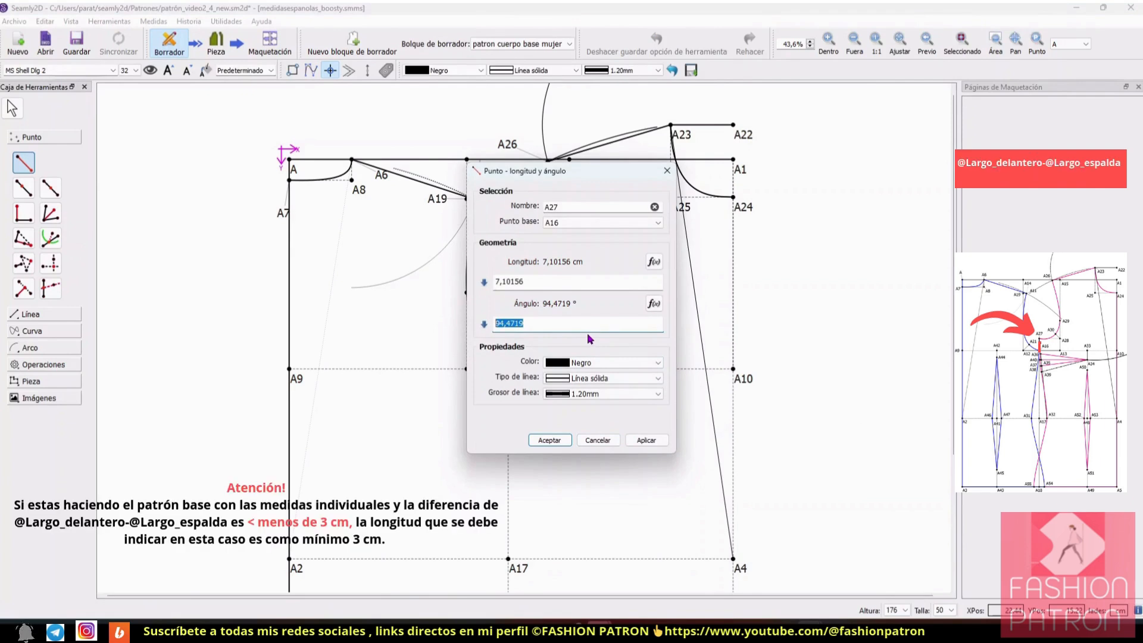
text(90)
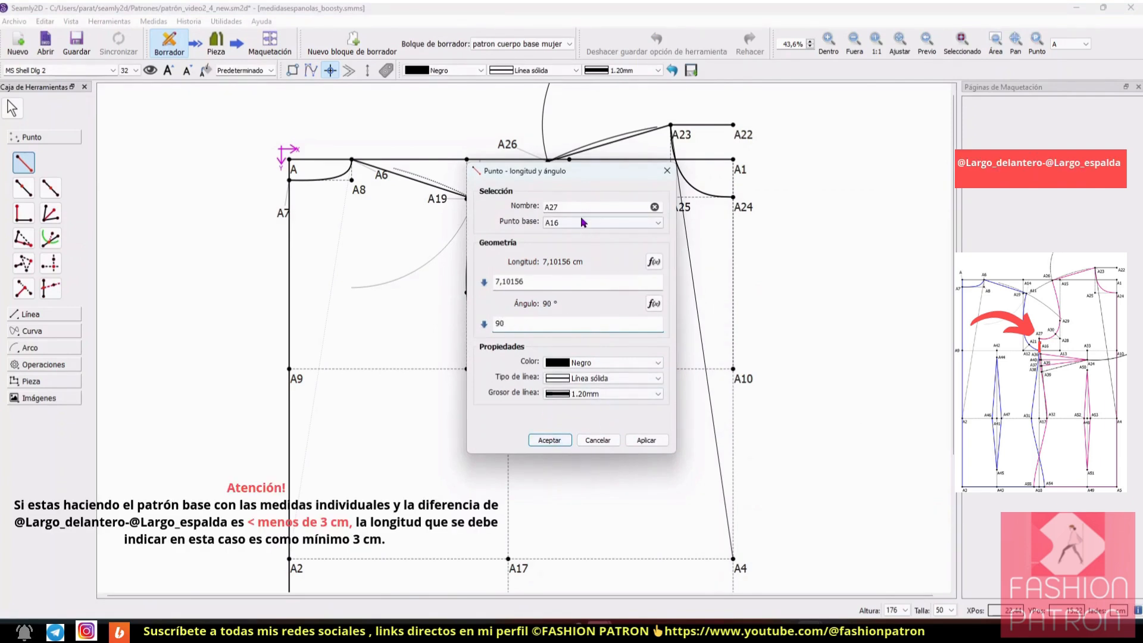
drag(596, 171, 754, 147)
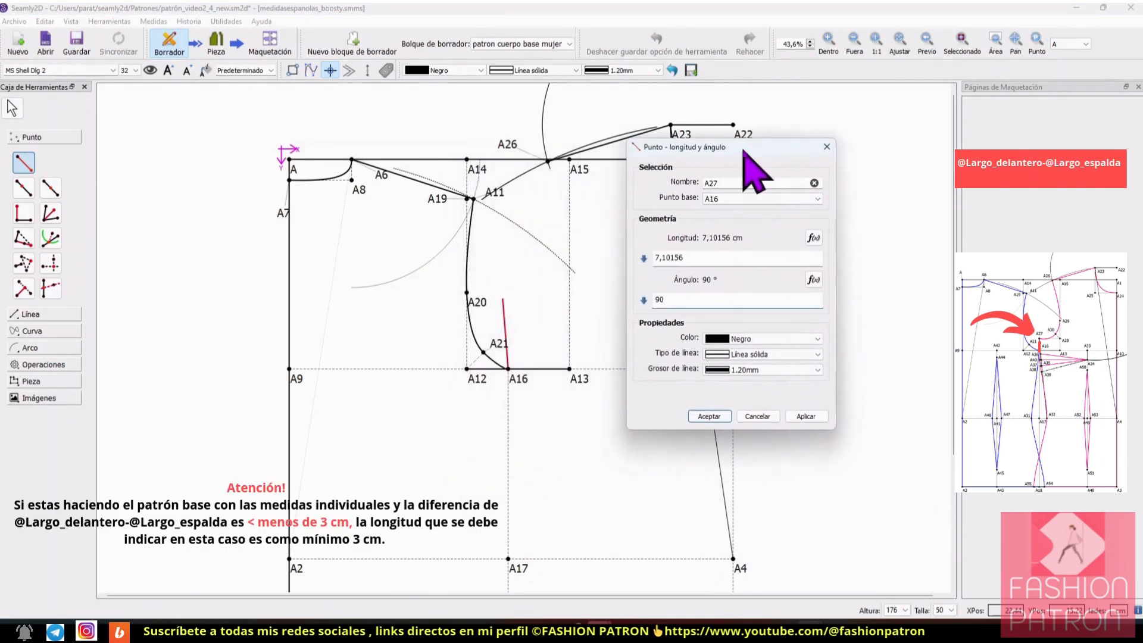
click(801, 415)
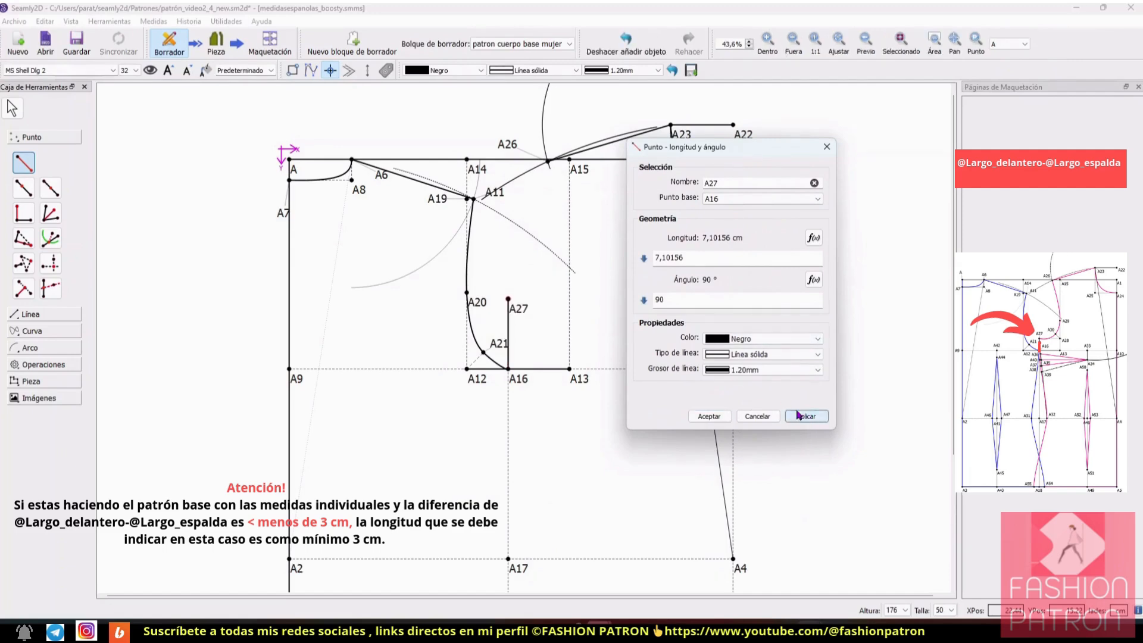
click(813, 238)
drag(611, 167, 903, 177)
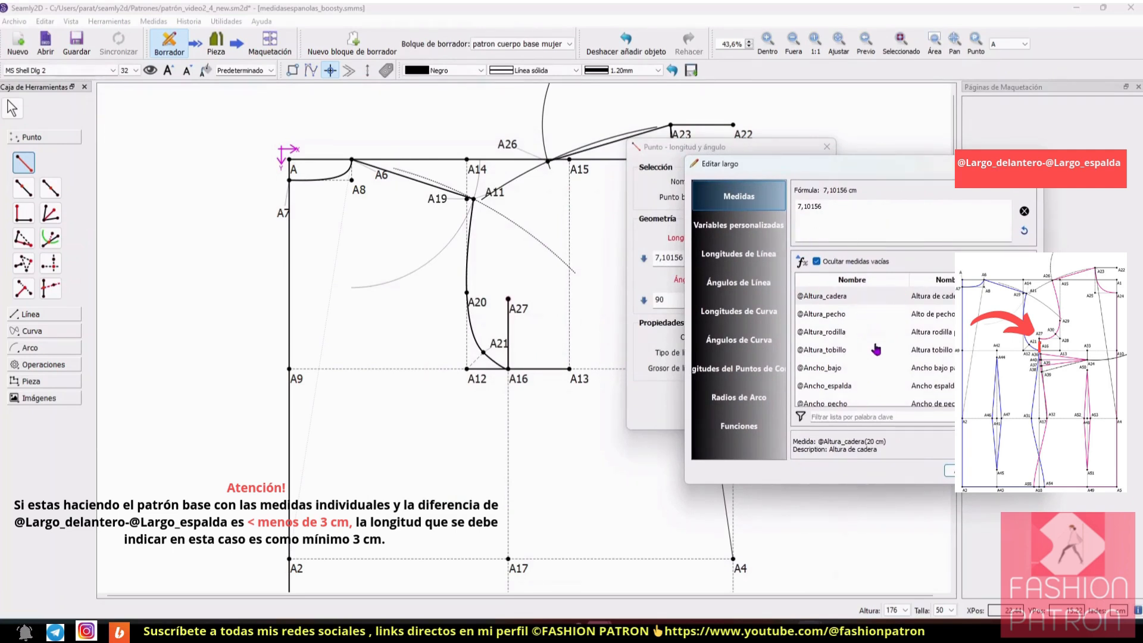
click(1024, 211)
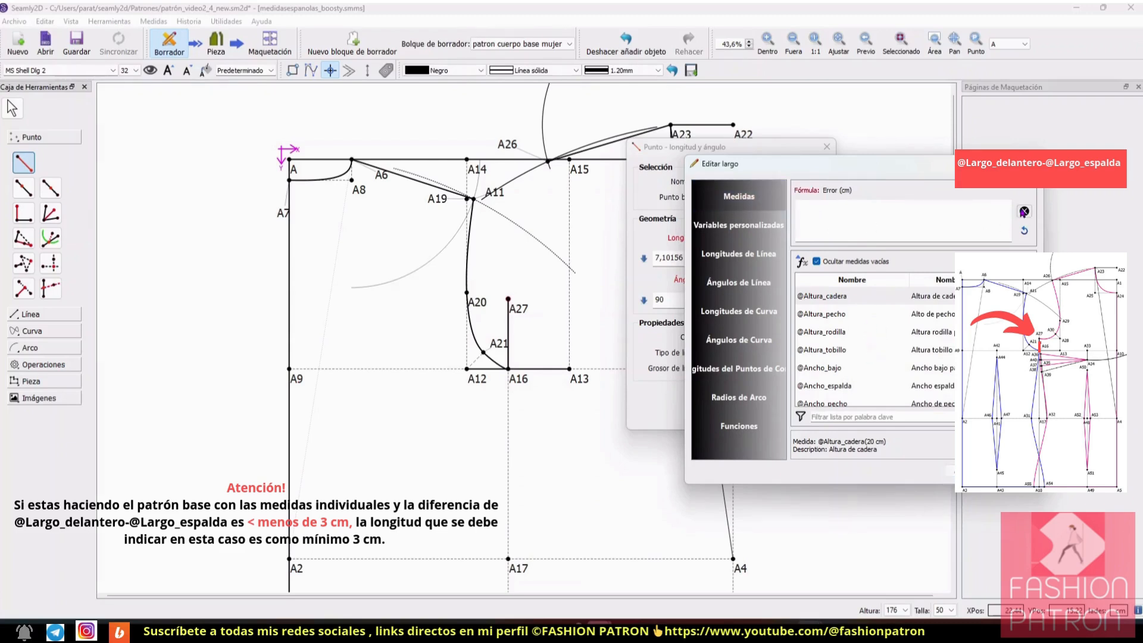
scroll(880, 335, down, 2)
scroll(881, 336, down, 4)
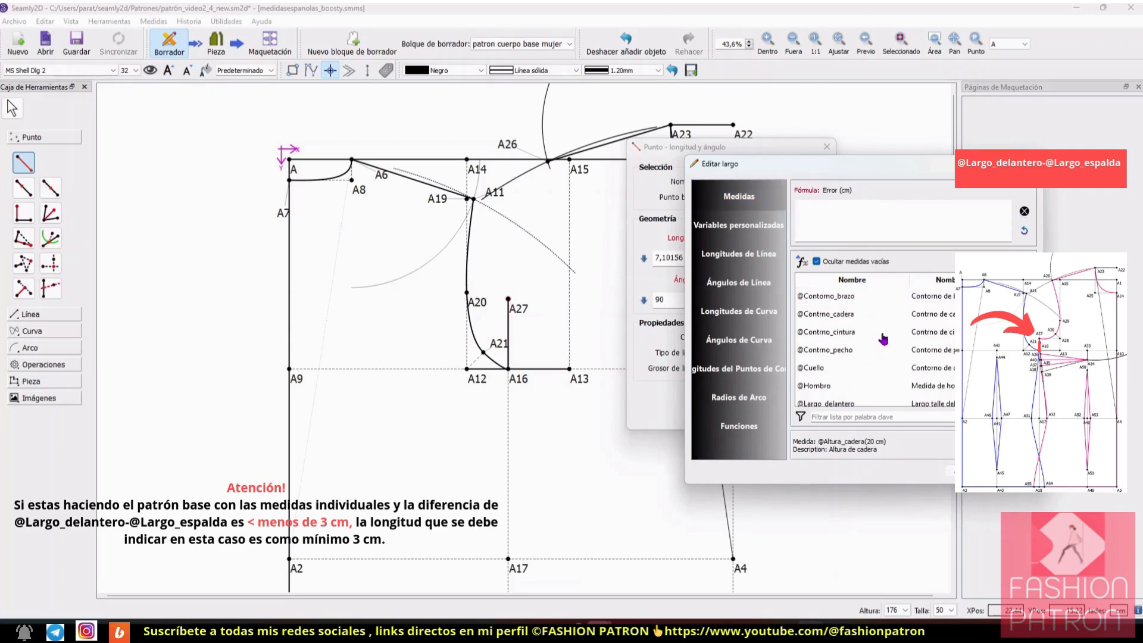
scroll(885, 343, up, 1)
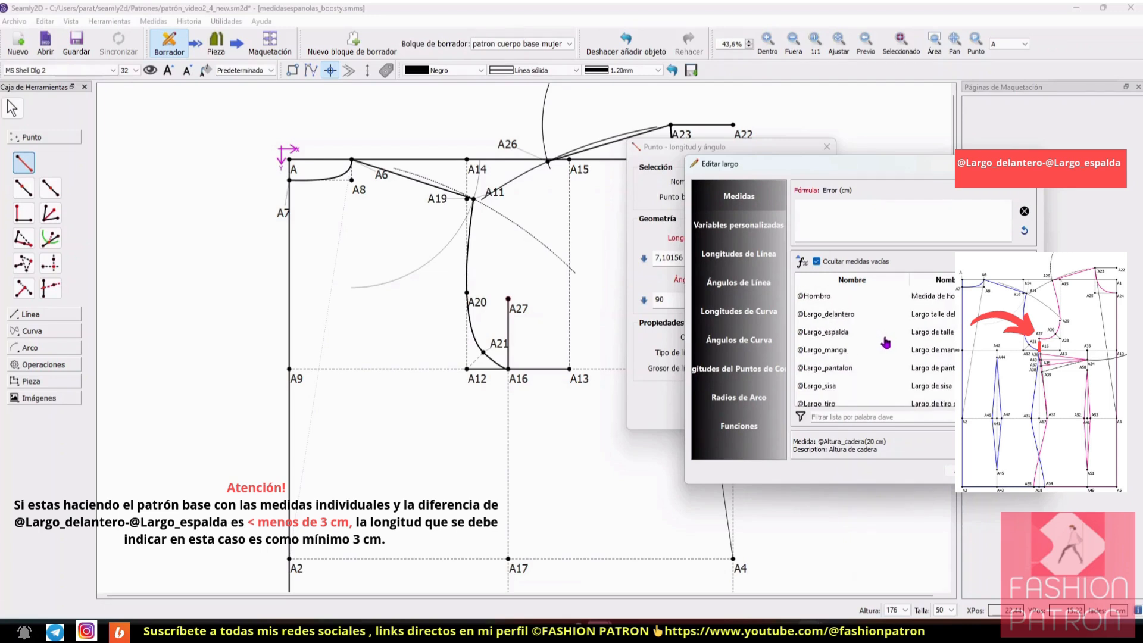
double_click(850, 316)
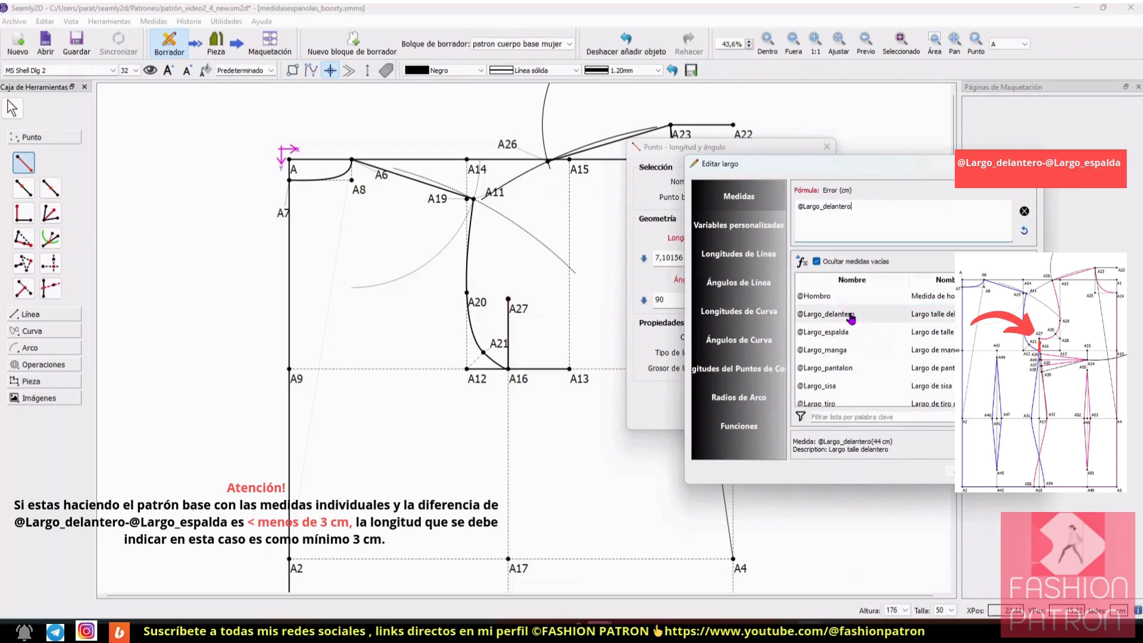
text(-)
double_click(863, 332)
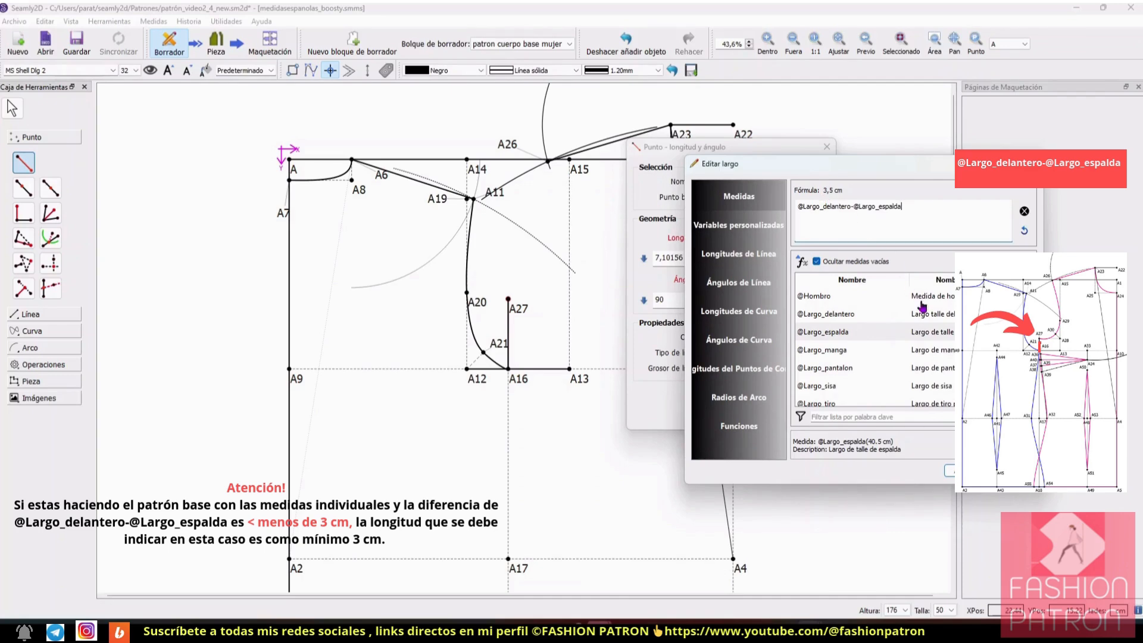
click(951, 470)
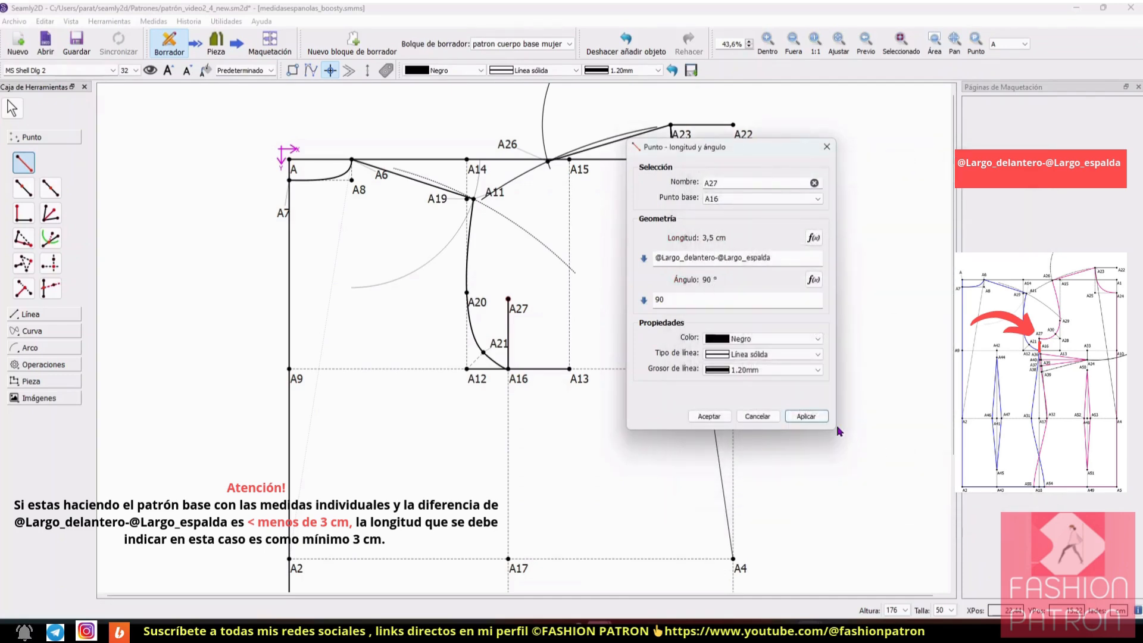
click(808, 416)
click(707, 416)
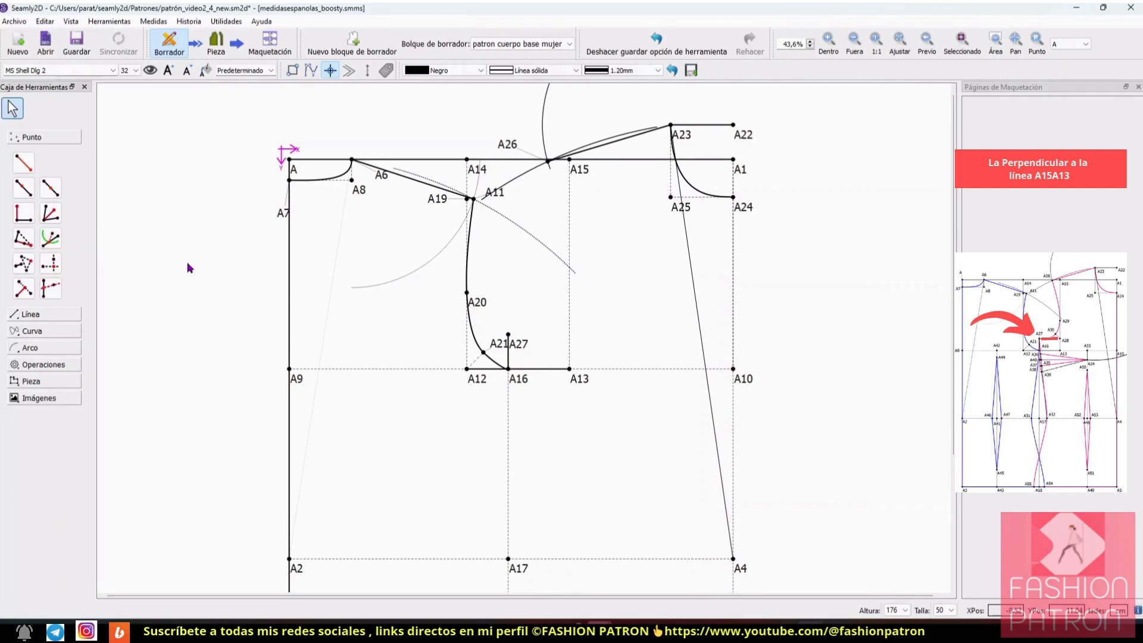
Step: Create the point where the perpendicular from A27 meets line A15–A13, and save the pattern
click(23, 289)
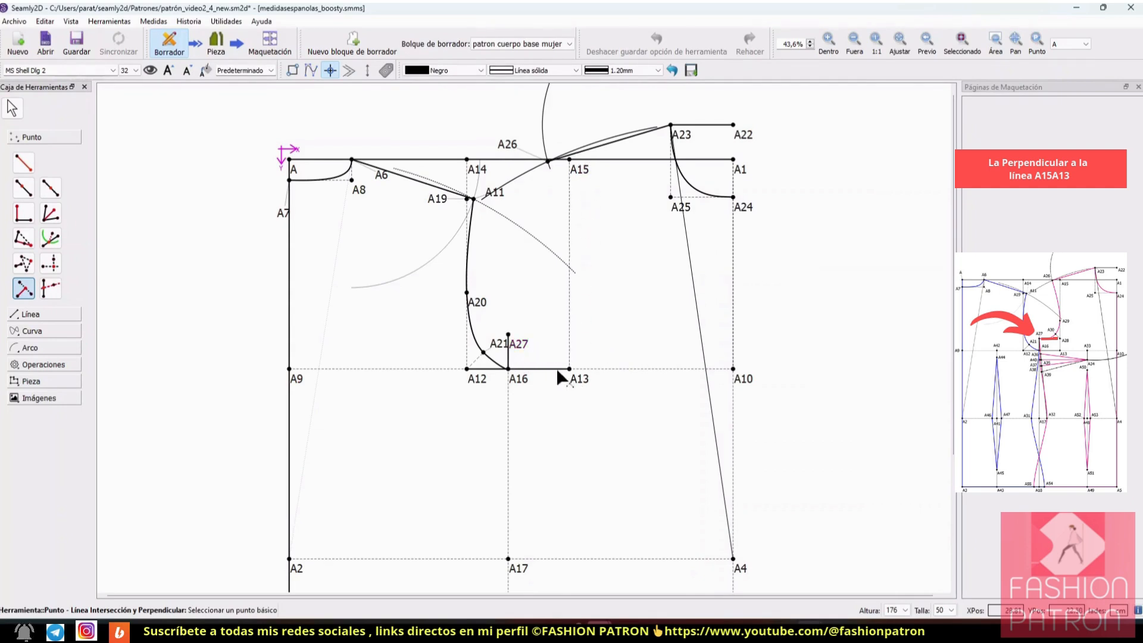
click(519, 344)
click(579, 169)
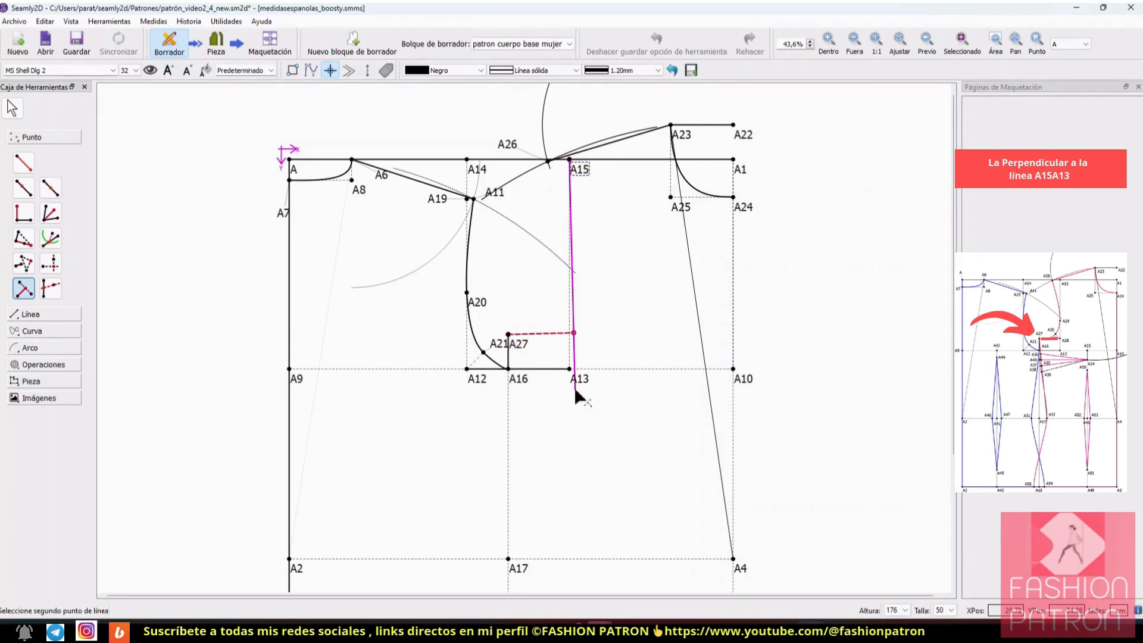
click(574, 374)
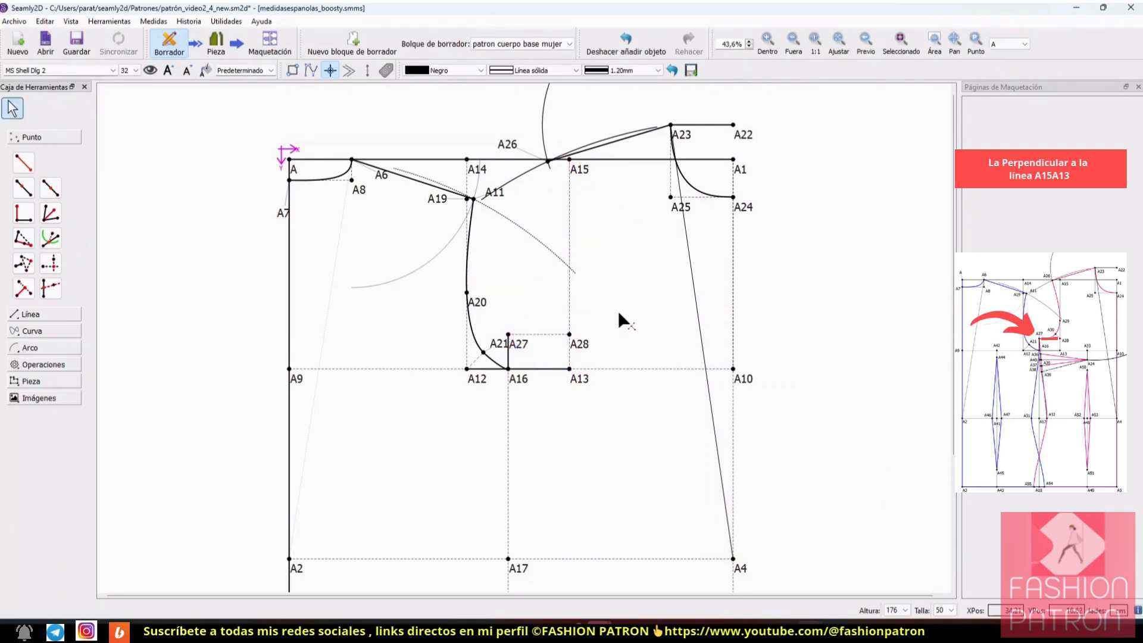
scroll(618, 309, up, 2)
key(ctrl+s)
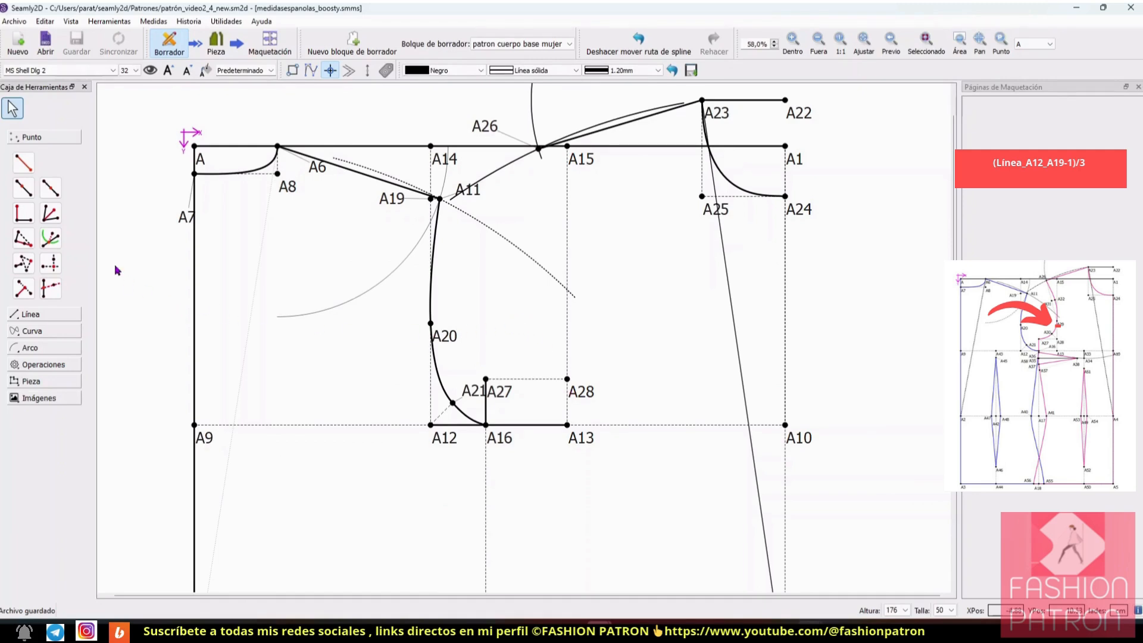
Step: Define a point on the line running from A28 as first point to A15 as second point
click(23, 188)
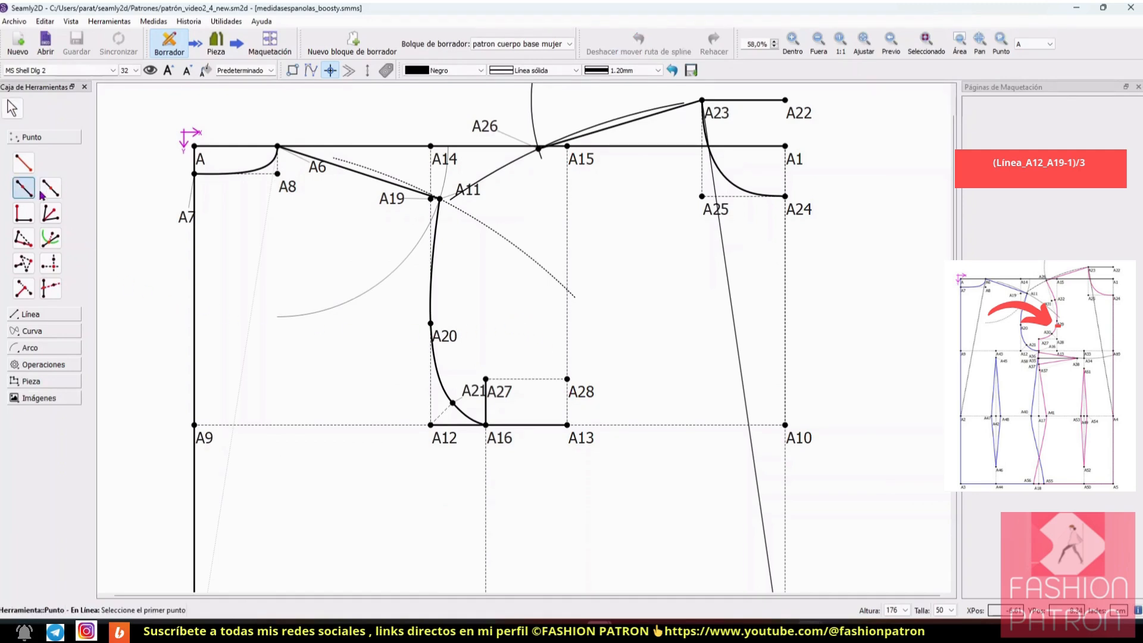
click(575, 388)
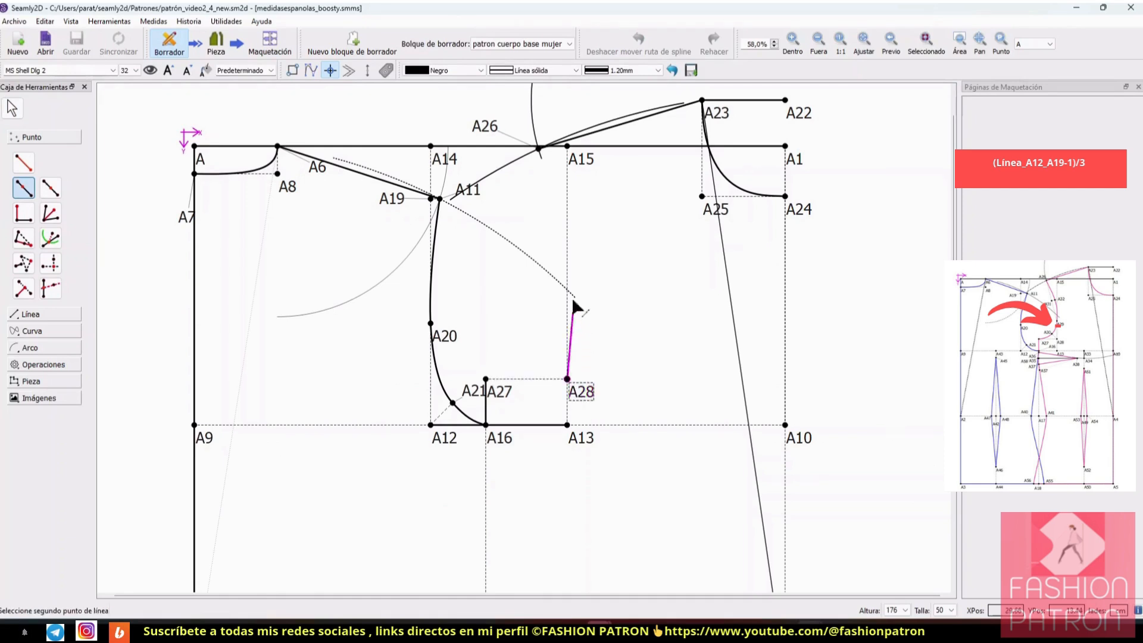
click(568, 147)
drag(575, 173, 833, 175)
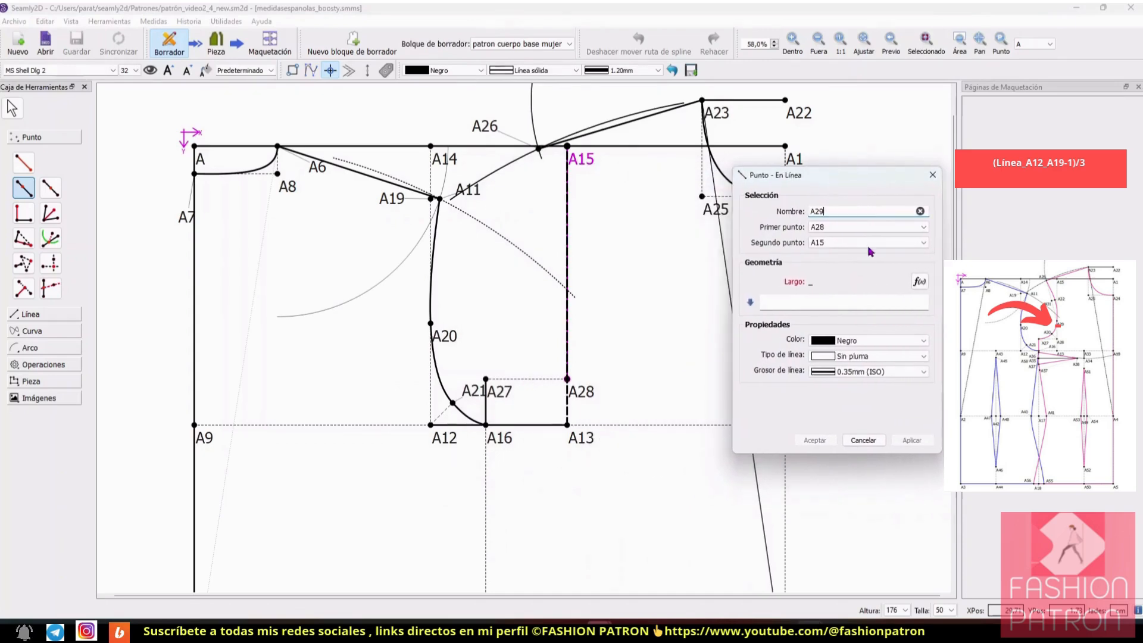
Step: Set the on-line point's distance from A28 to the formula (Línea_A12_A19-1)/3 and create the point
click(919, 283)
drag(650, 158, 937, 204)
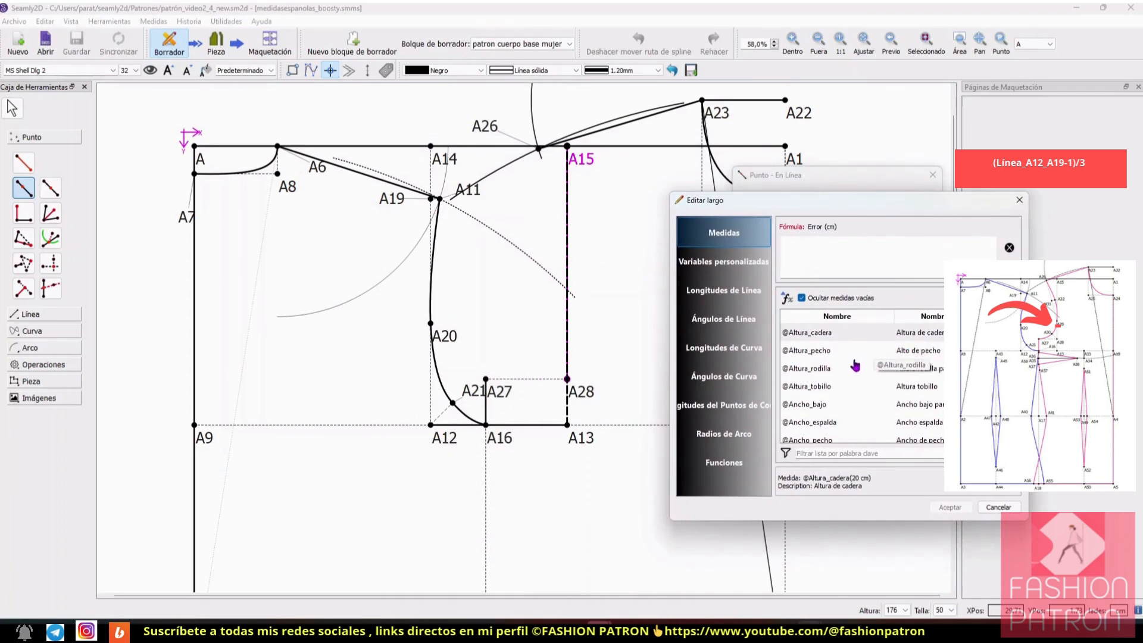
click(724, 290)
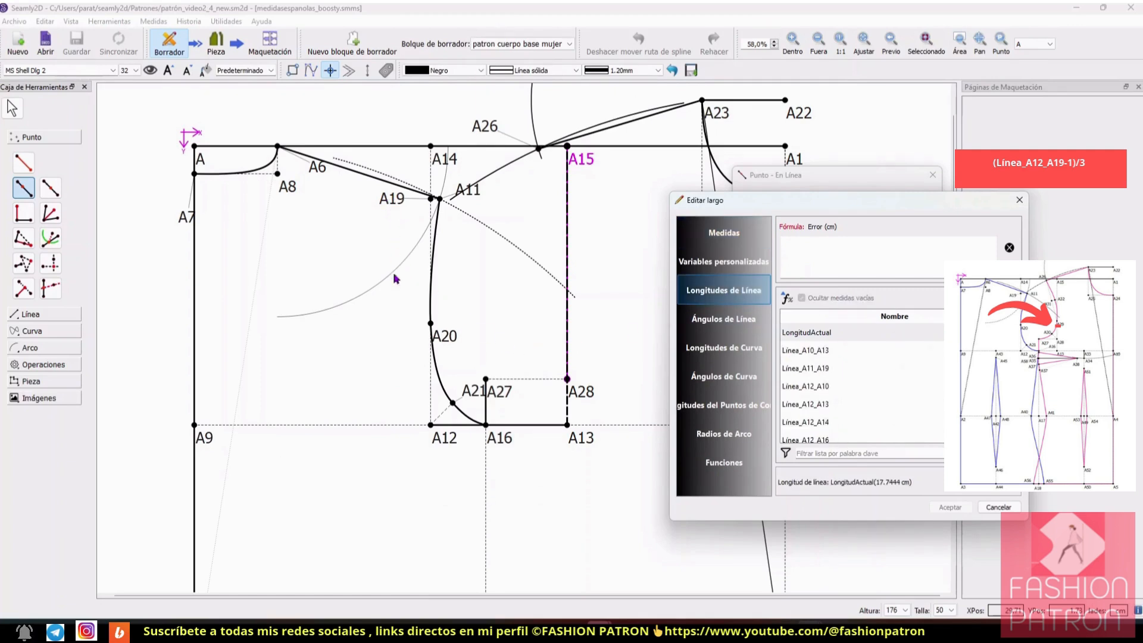
click(887, 455)
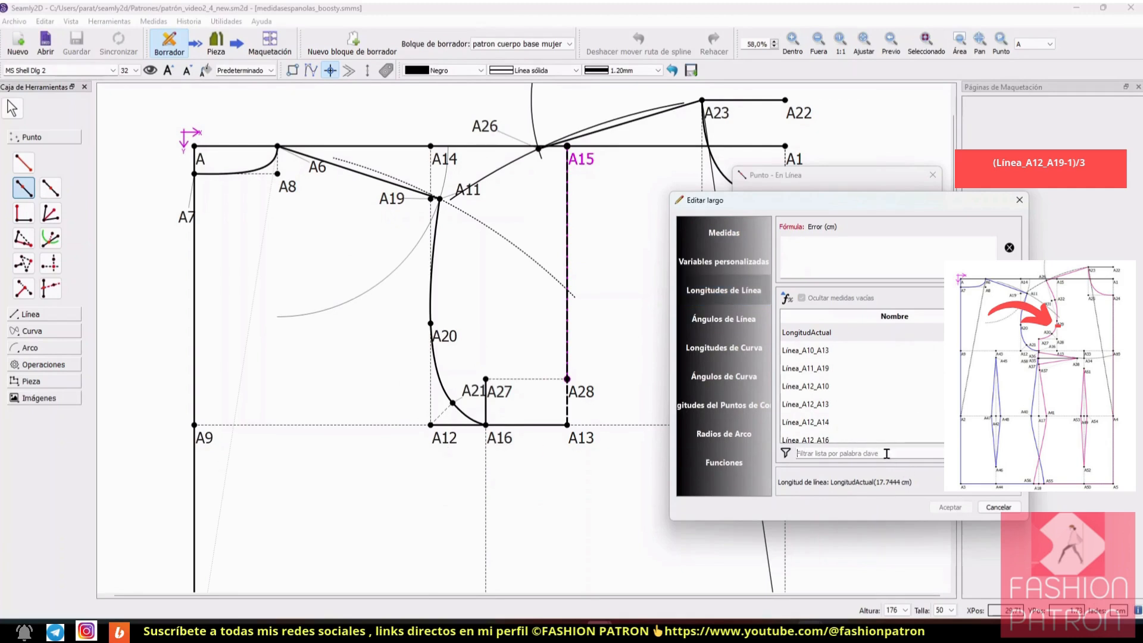
text(19)
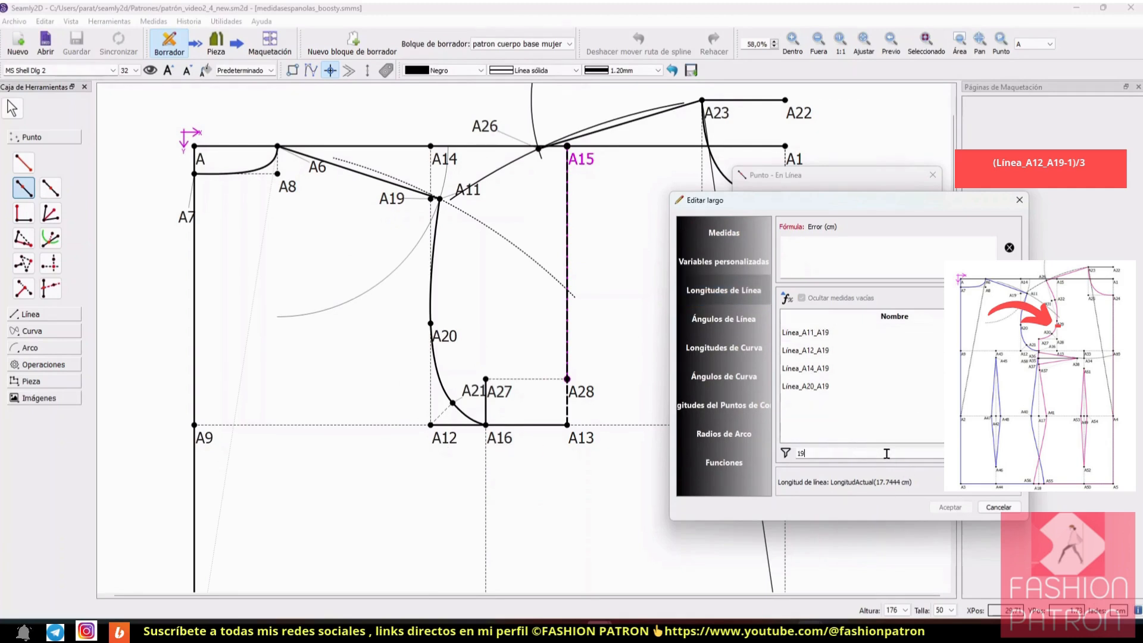
double_click(839, 351)
text(-)
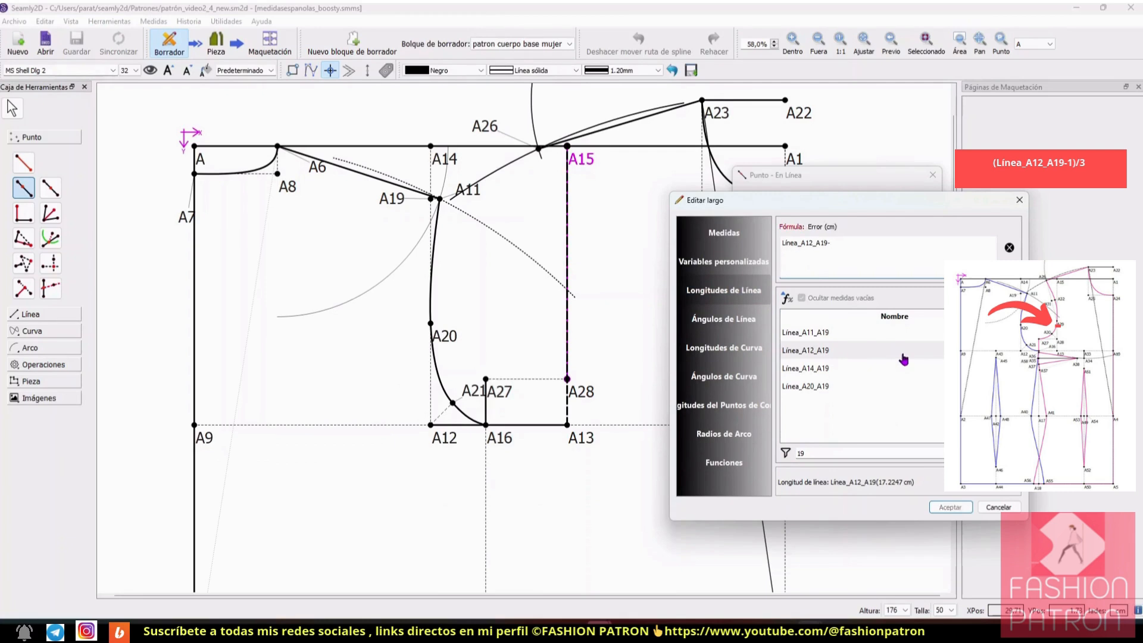
text(1))
key(Left)
key(Left)
key(Left)
text(()
key(End)
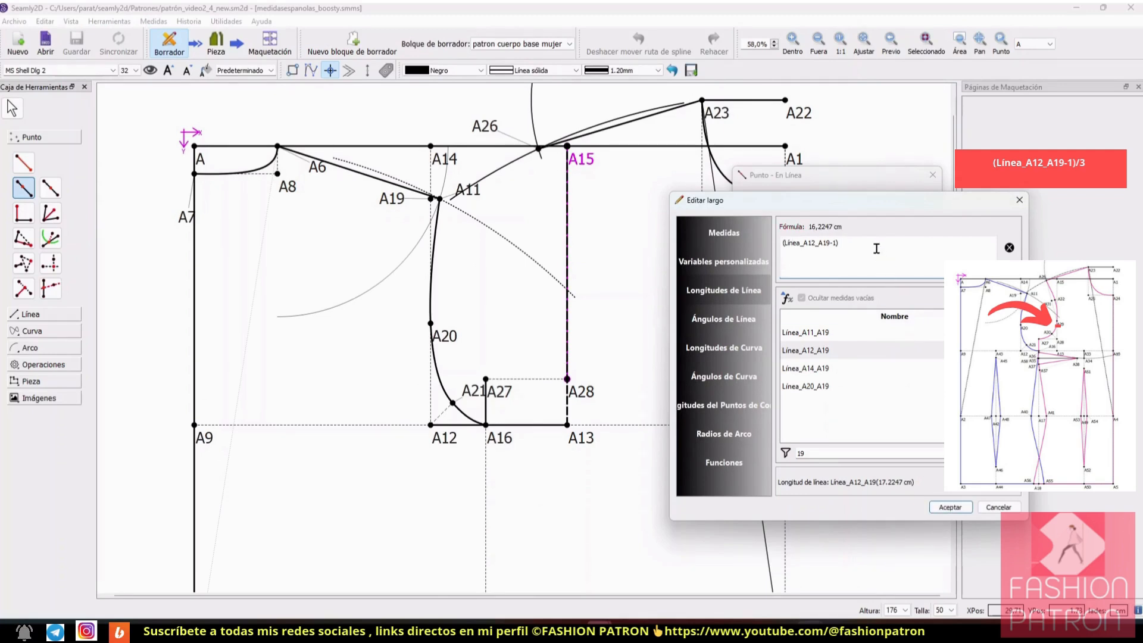
text(/)
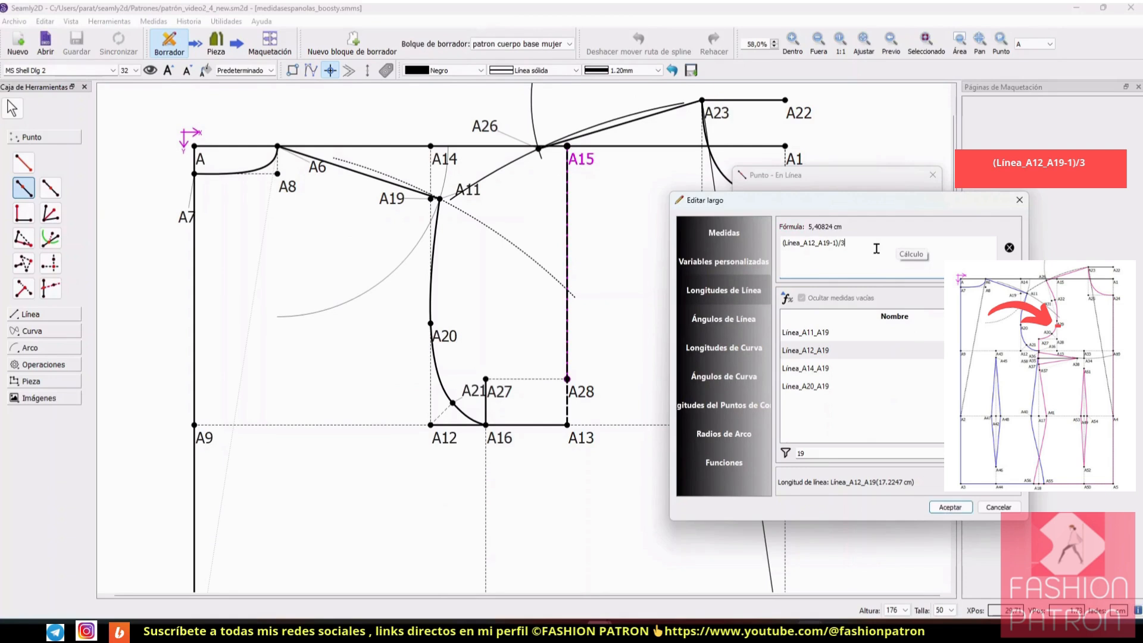
click(950, 507)
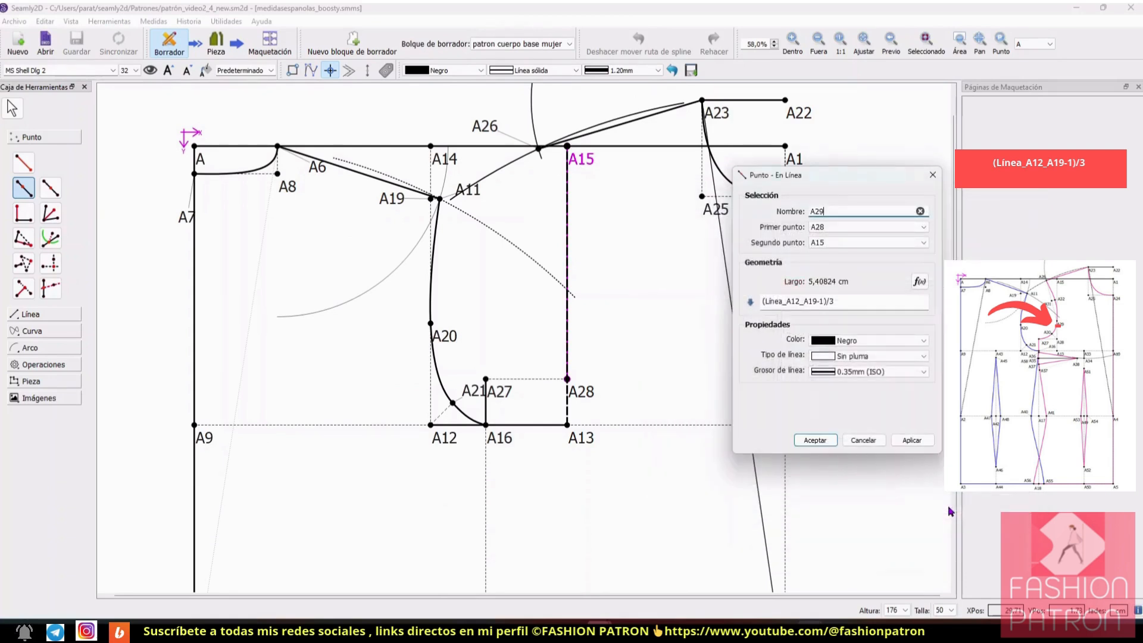
click(911, 440)
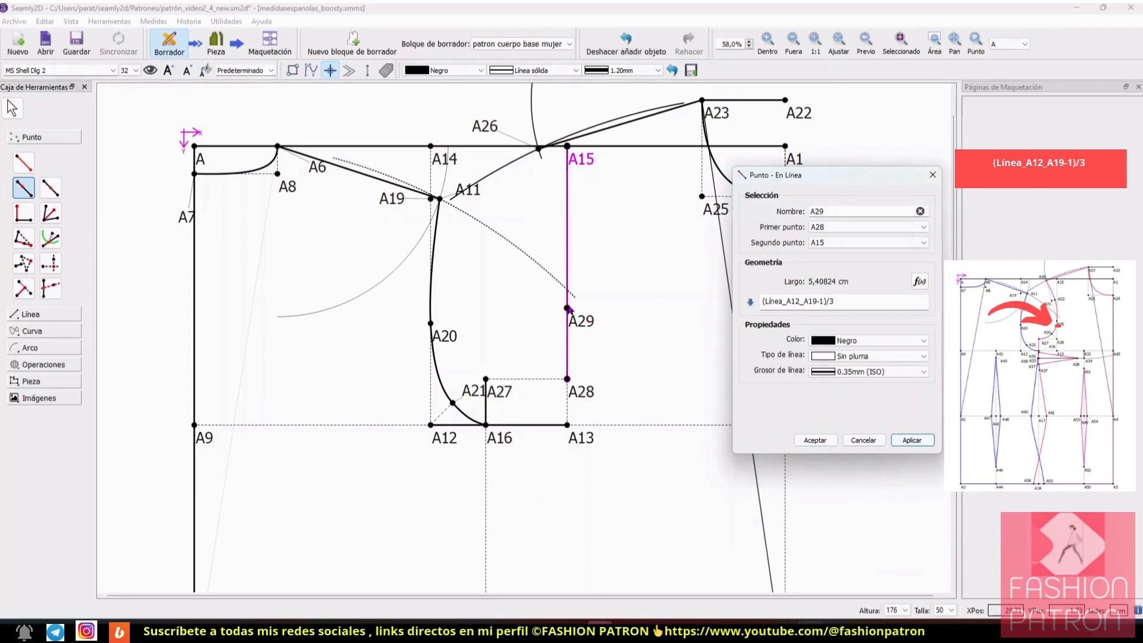
click(814, 441)
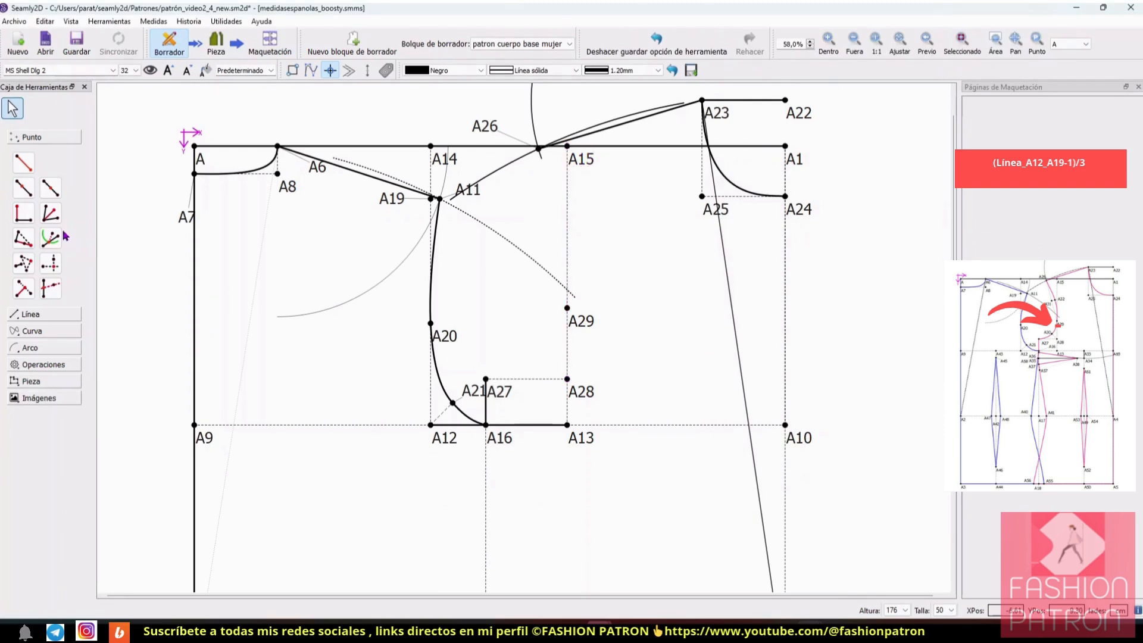
Step: Define a bisector point for the angle with A29 as first, A28 as second and A27 as third point
click(52, 214)
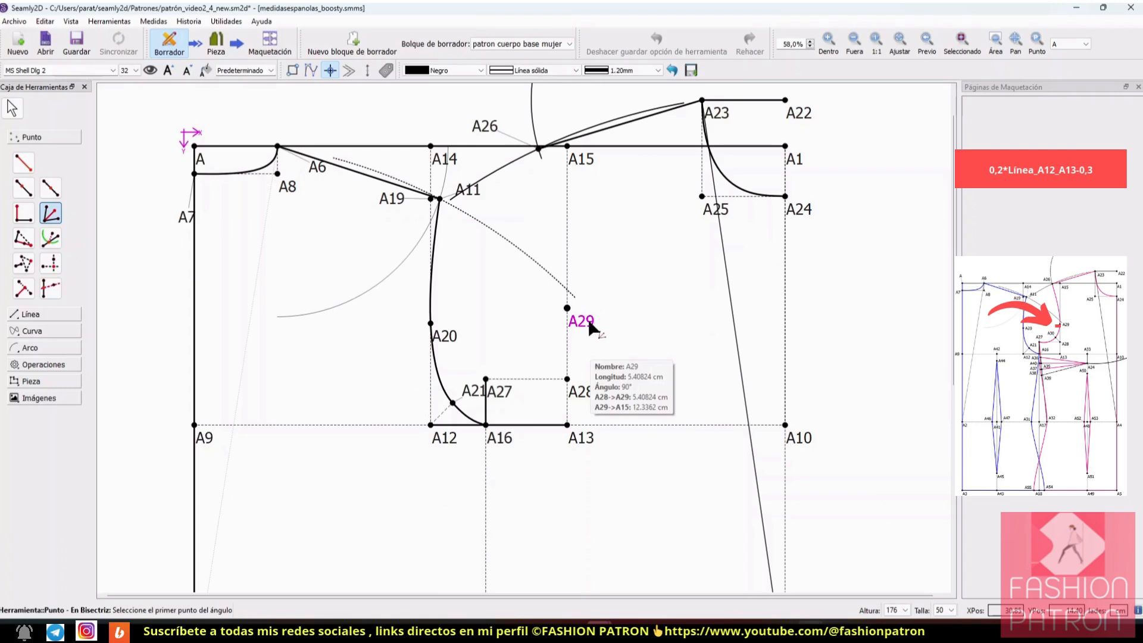
click(567, 308)
click(567, 379)
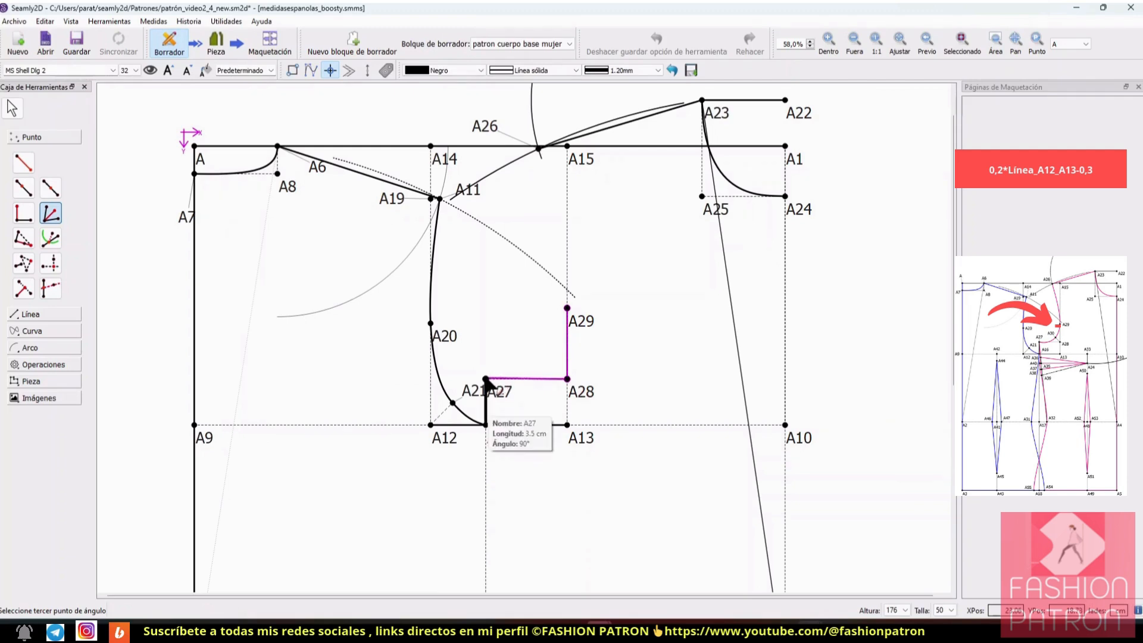
click(486, 379)
Step: Set the bisector point's length from A28 to the formula 0,2*Línea_A12_A13-0,3 and create the point
drag(560, 177, 877, 141)
click(972, 258)
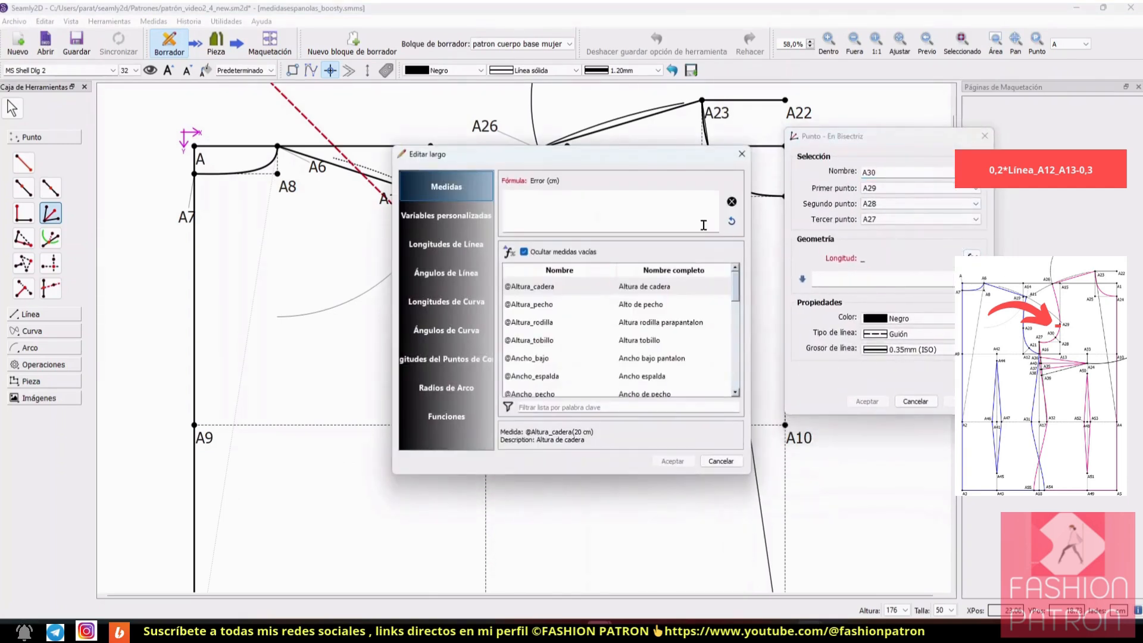
drag(599, 161, 920, 160)
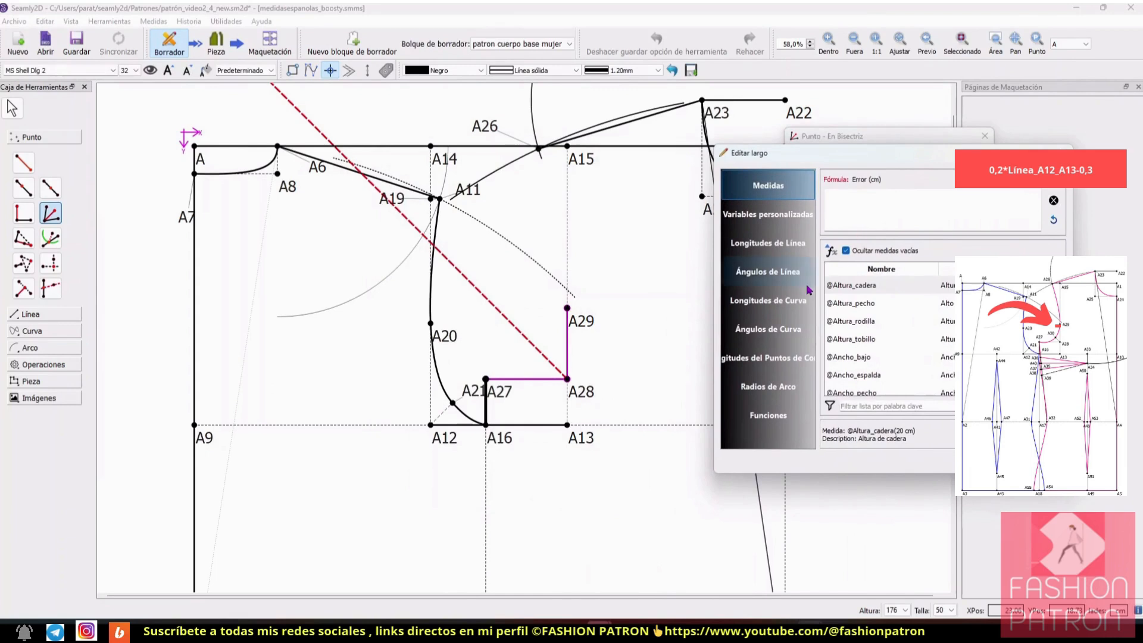
click(895, 195)
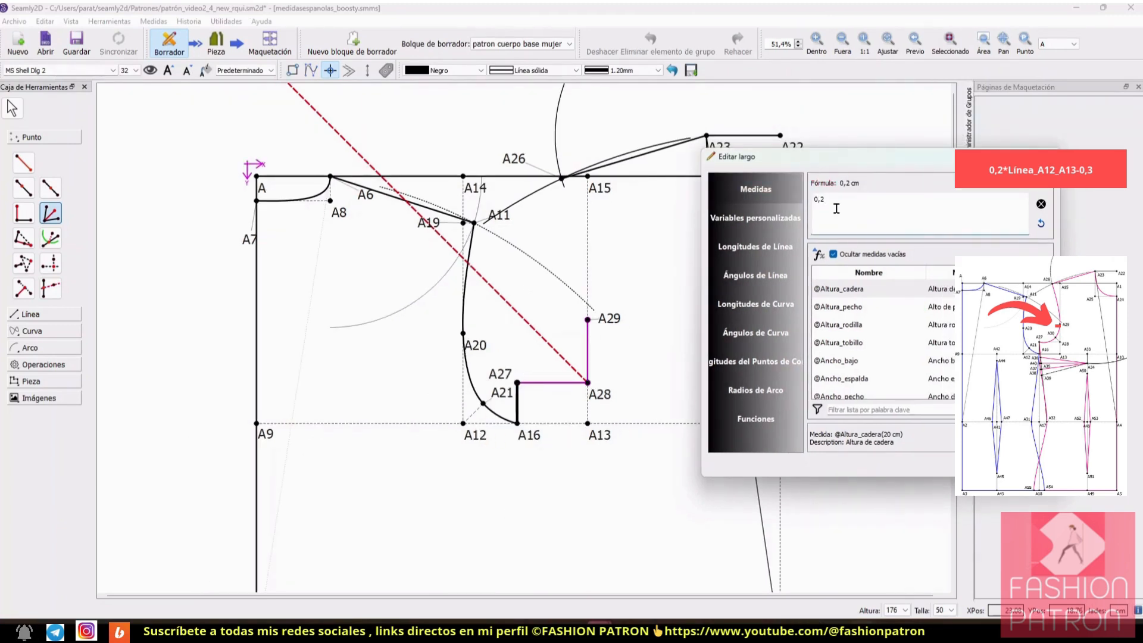
text(*)
click(755, 245)
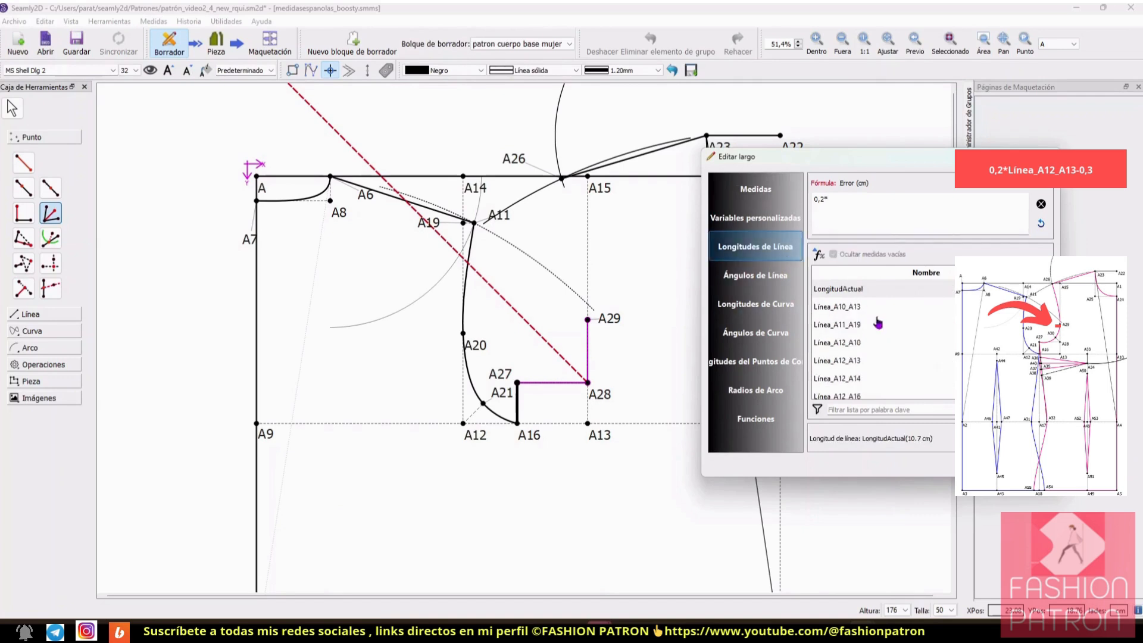
double_click(869, 364)
text(-0)
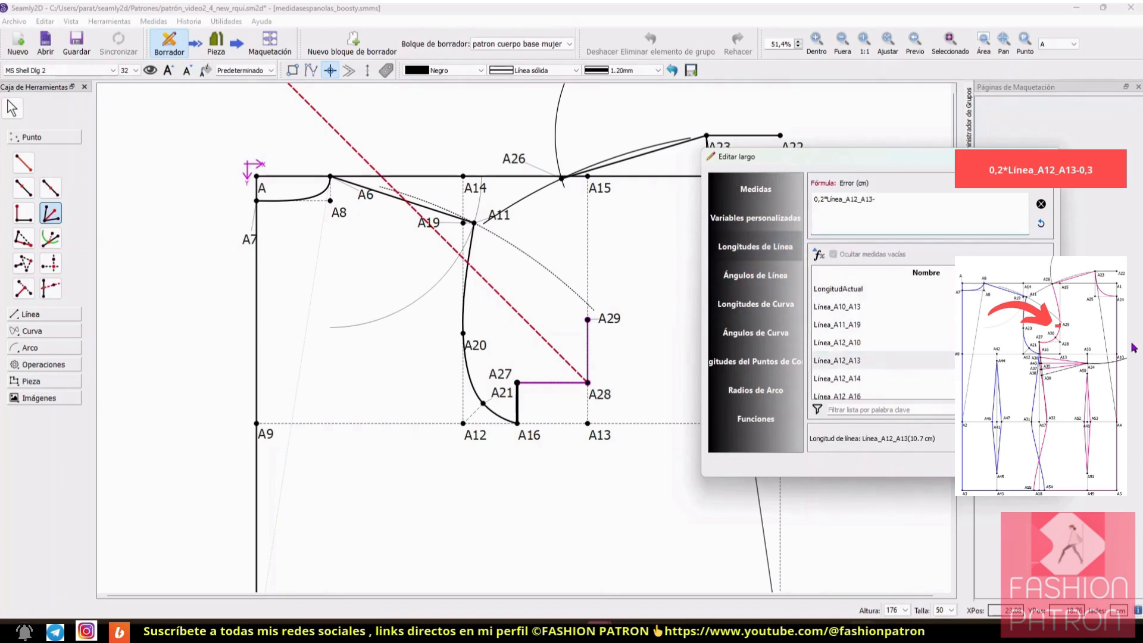
text(,3)
click(1028, 463)
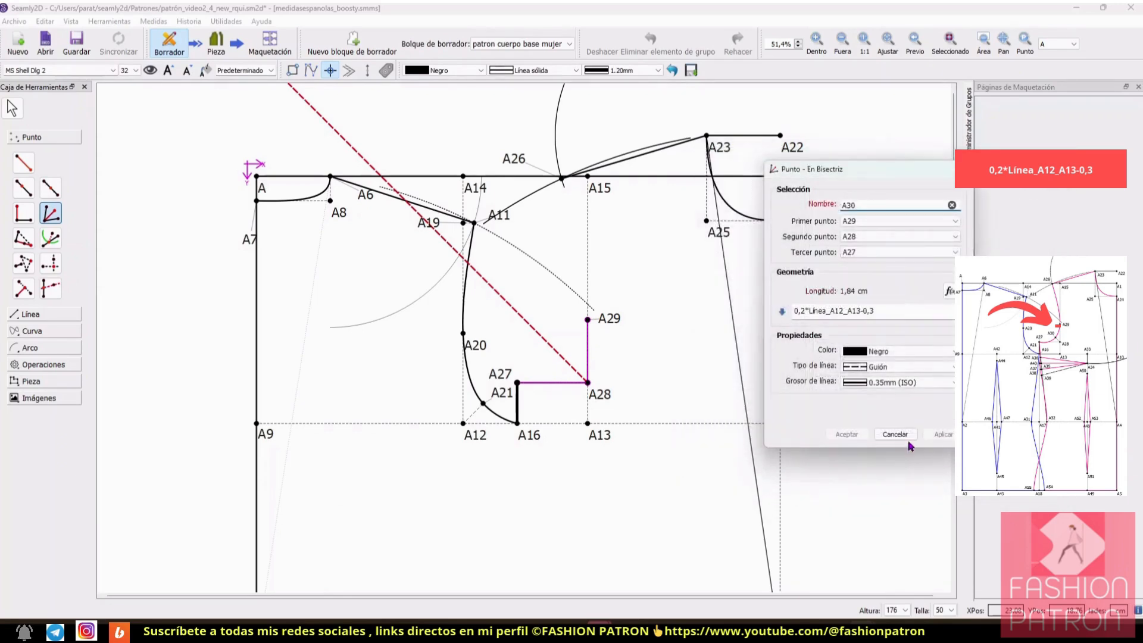
click(939, 438)
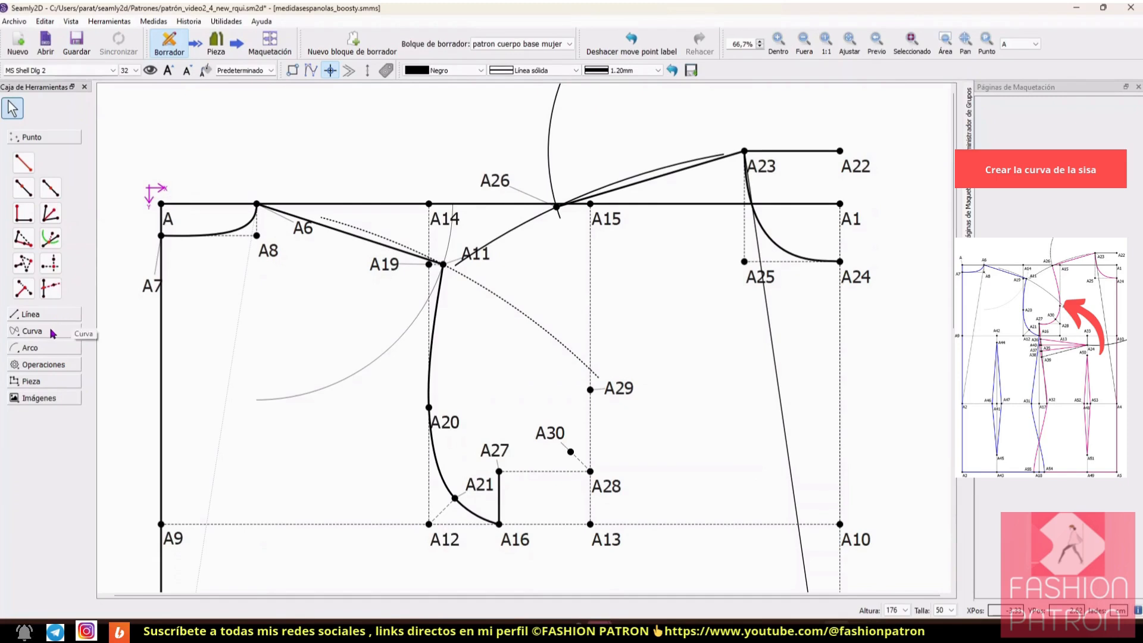
Step: Draw an interactive spline path for the front armhole through A26, A29, A30 and A27
click(77, 332)
click(57, 203)
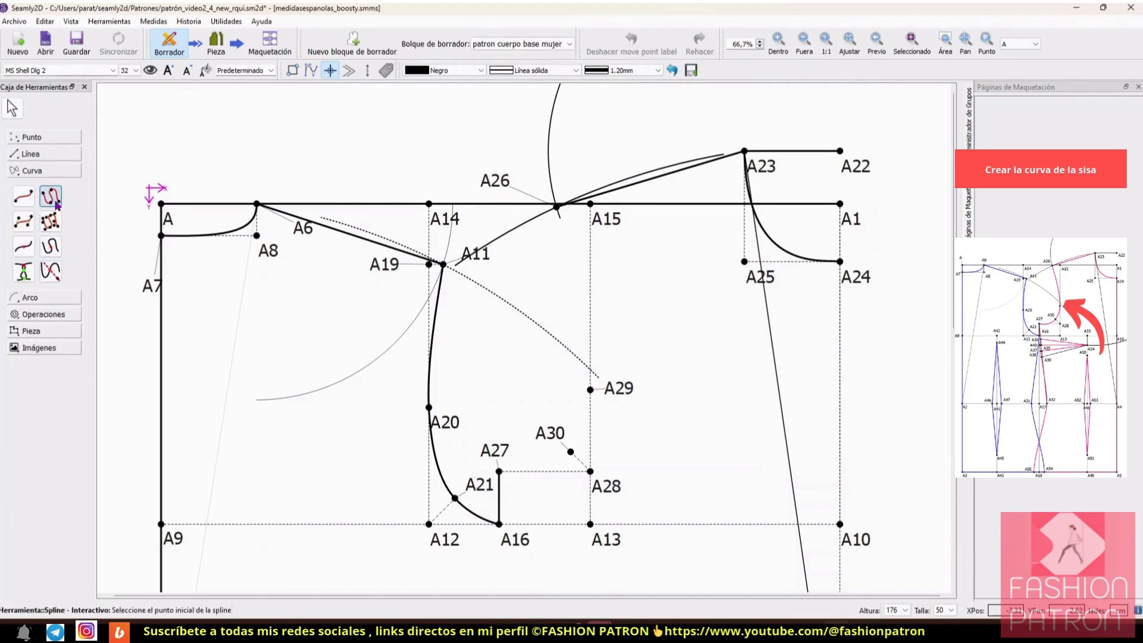
click(557, 208)
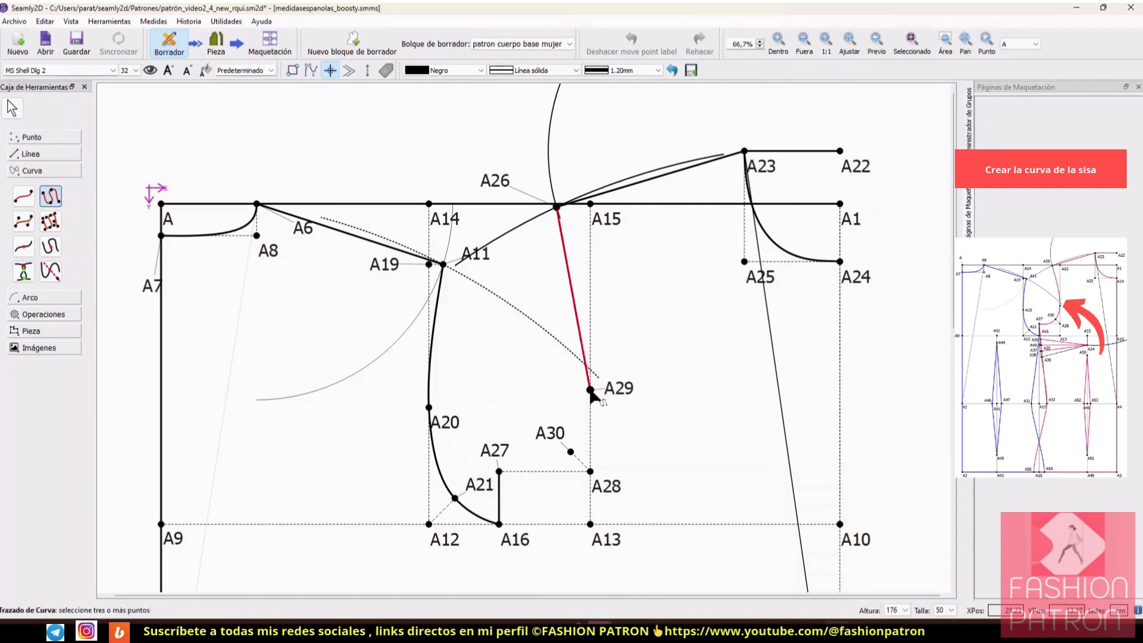
click(590, 391)
click(571, 451)
click(500, 472)
key(Return)
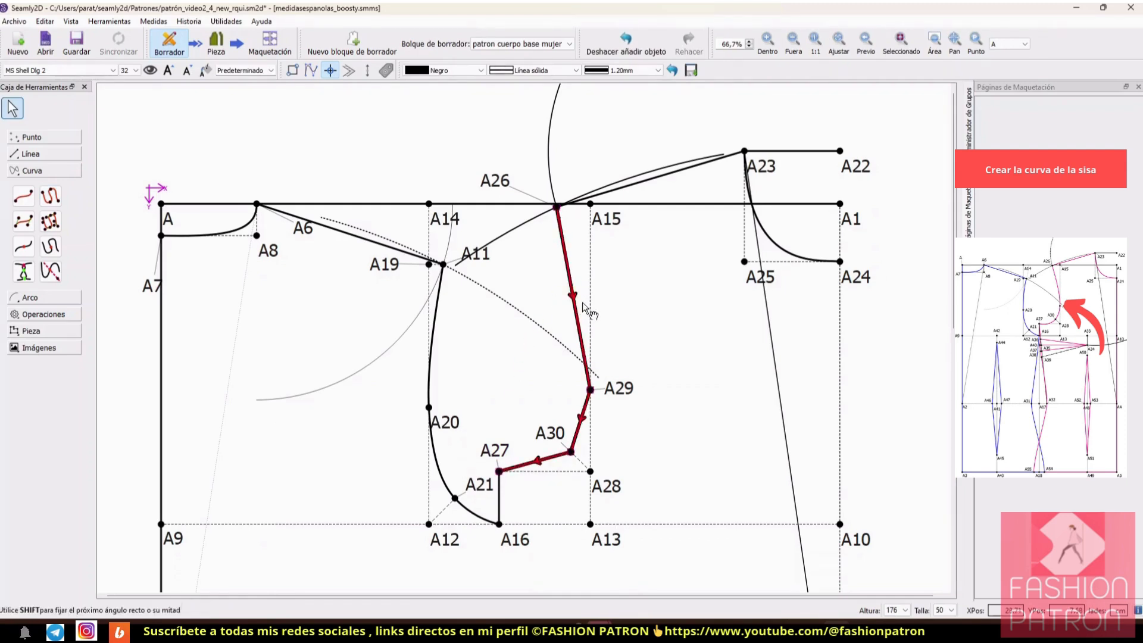
Step: Bend the upper armhole curve with its control handles so it runs smoothly from A26 through A29 towards A30
drag(576, 299, 580, 299)
drag(562, 208, 571, 263)
drag(596, 390, 586, 351)
drag(590, 392, 588, 445)
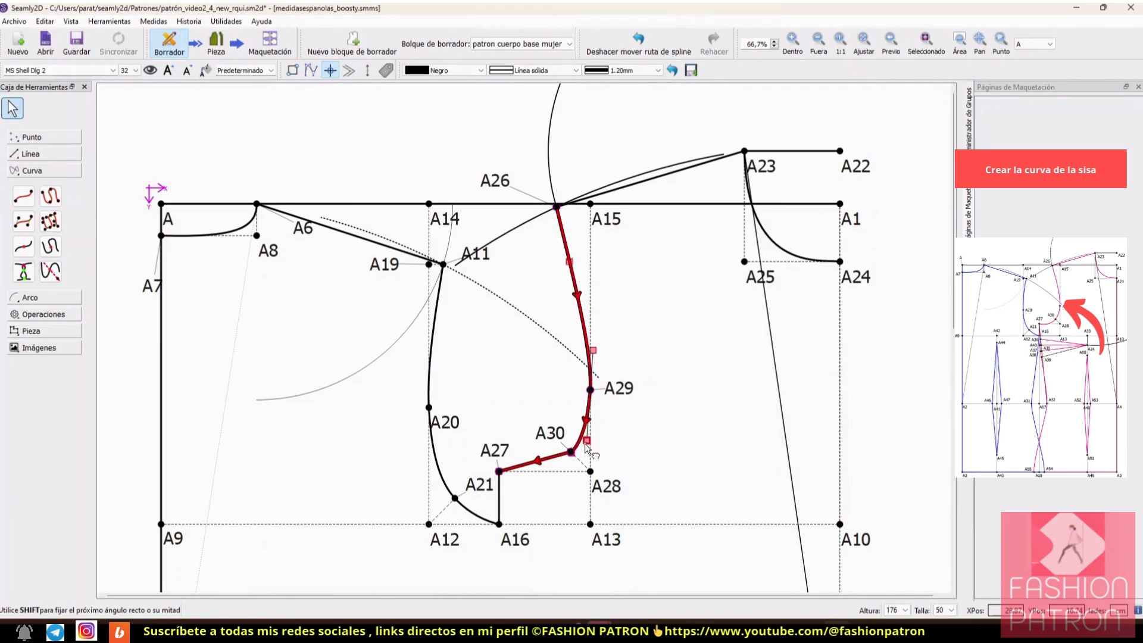
Step: Round the lower armhole curve between A30 and A27 so it dips slightly below line A27–A28, and deselect it
mouse_move(540, 461)
mouse_down()
mouse_move(547, 475)
mouse_move(551, 462)
mouse_up()
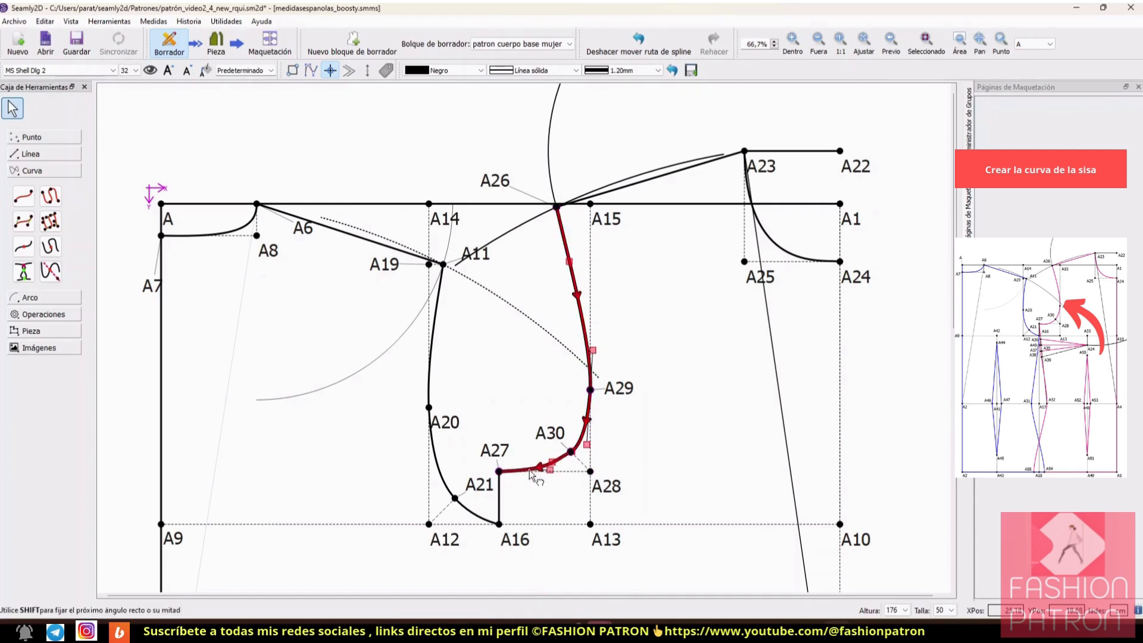
drag(552, 463, 540, 484)
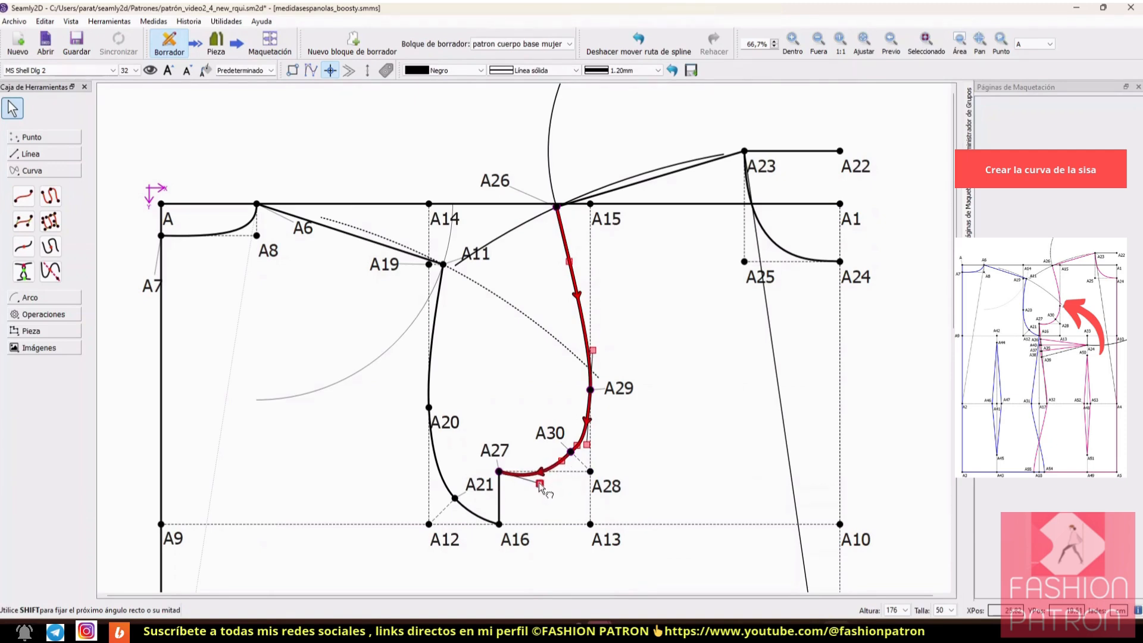
click(664, 422)
click(587, 429)
click(663, 421)
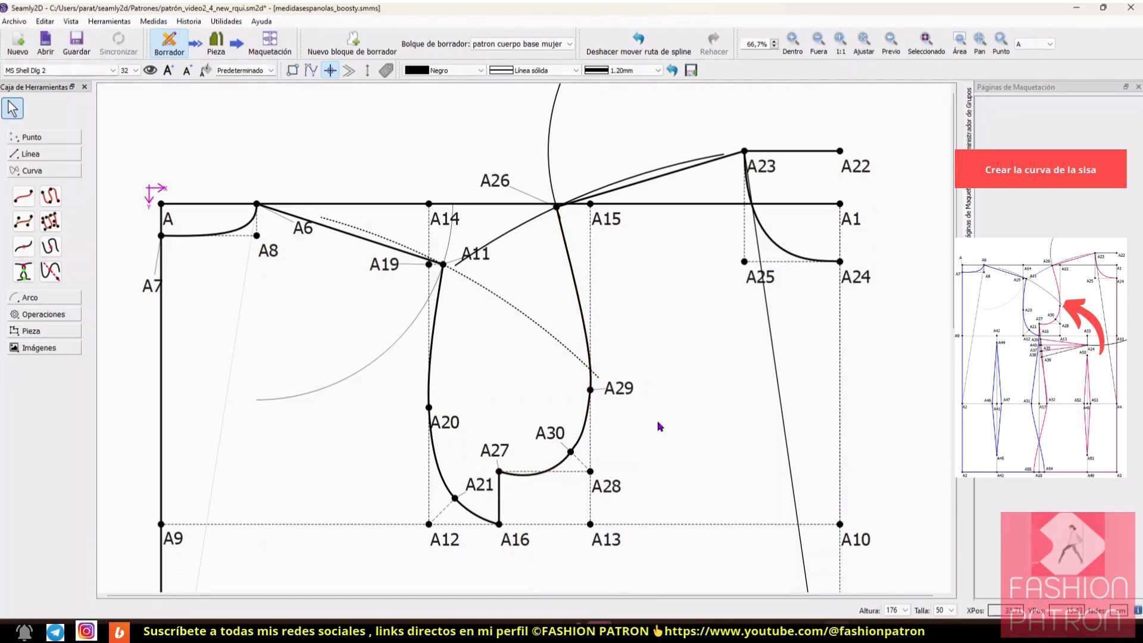